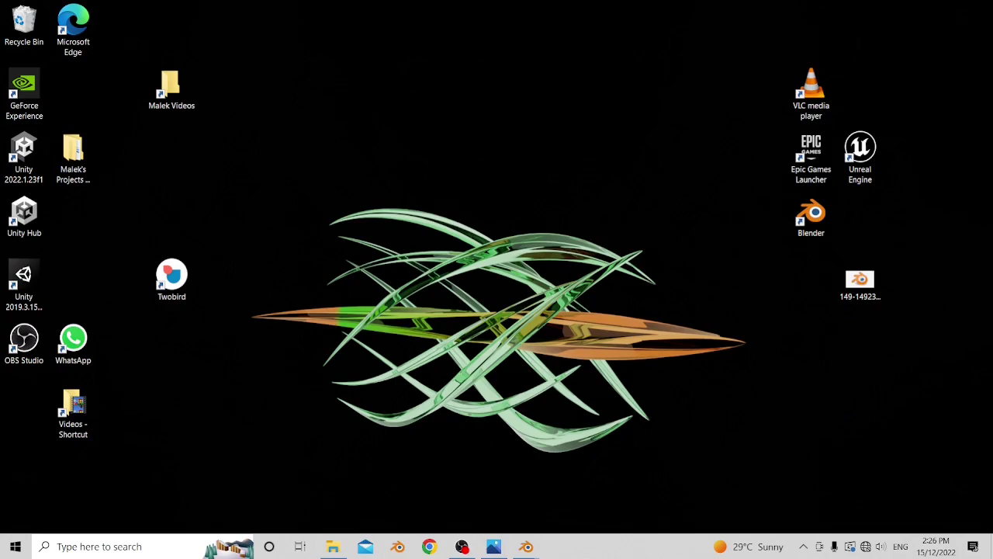
- Switch to Blender and delete the default cube, camera and light from the scene
{"action": "left_click", "coordinate": [494, 547]}
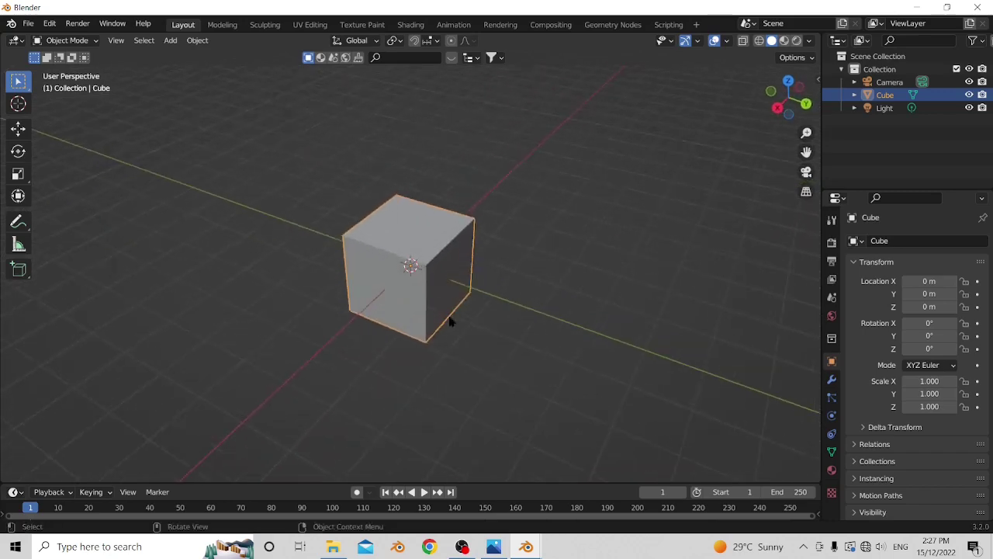
{"action": "middle_click_drag", "start_coordinate": [450, 322], "coordinate": [492, 277]}
{"action": "key", "text": "a"}
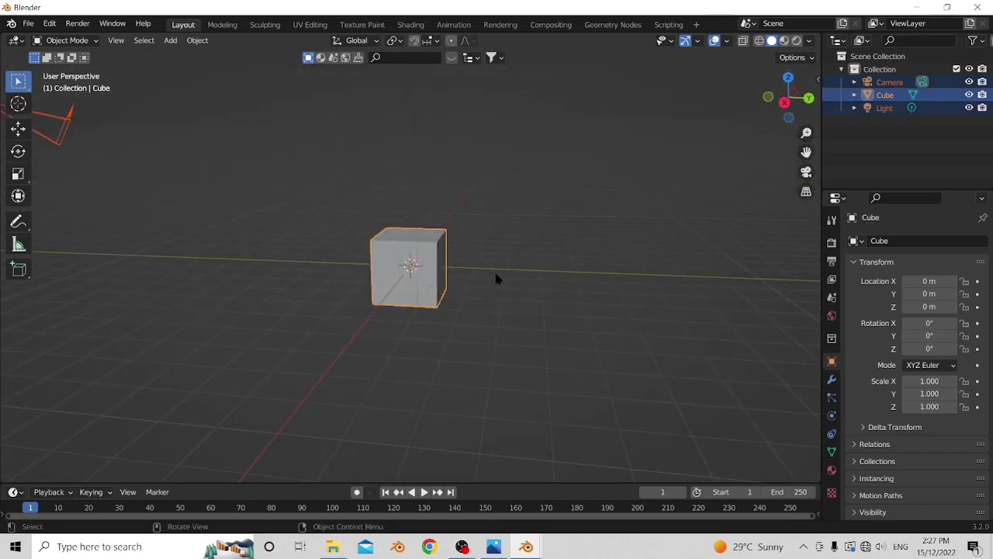
{"action": "key", "text": "Delete"}
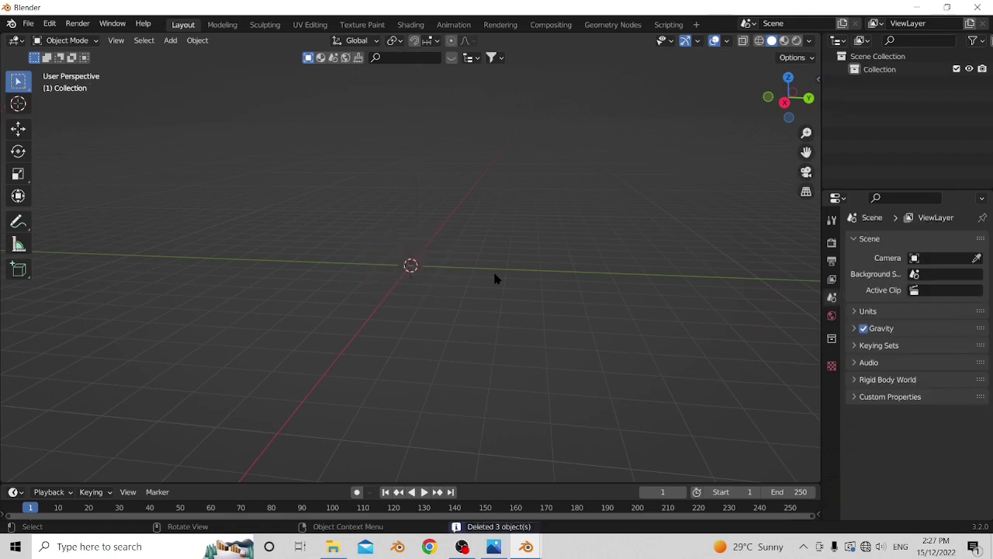
- Add a mesh cube and scale it up uniformly to about 2.91
{"action": "key", "text": "shift+a"}
{"action": "mouse_move", "coordinate": [497, 271]}
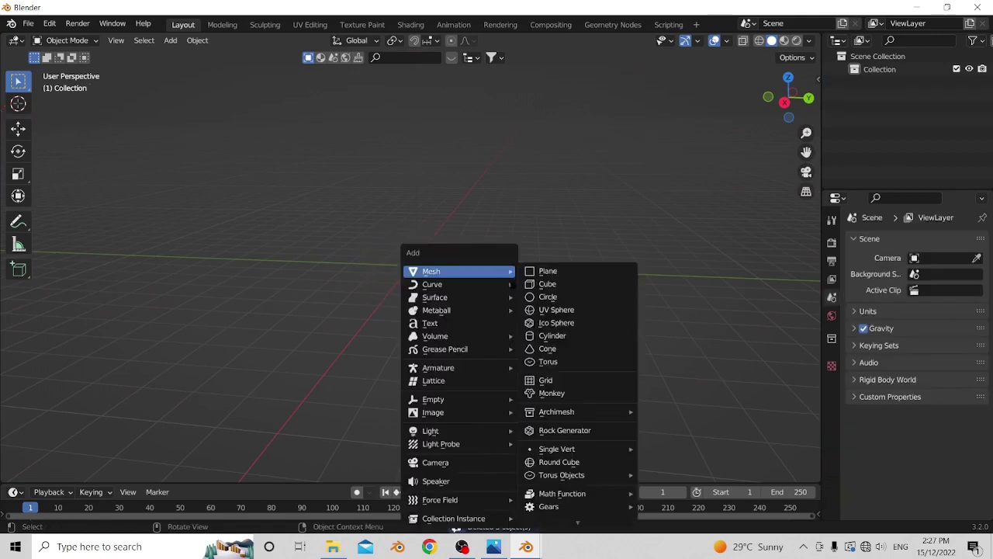
{"action": "left_click", "coordinate": [538, 286]}
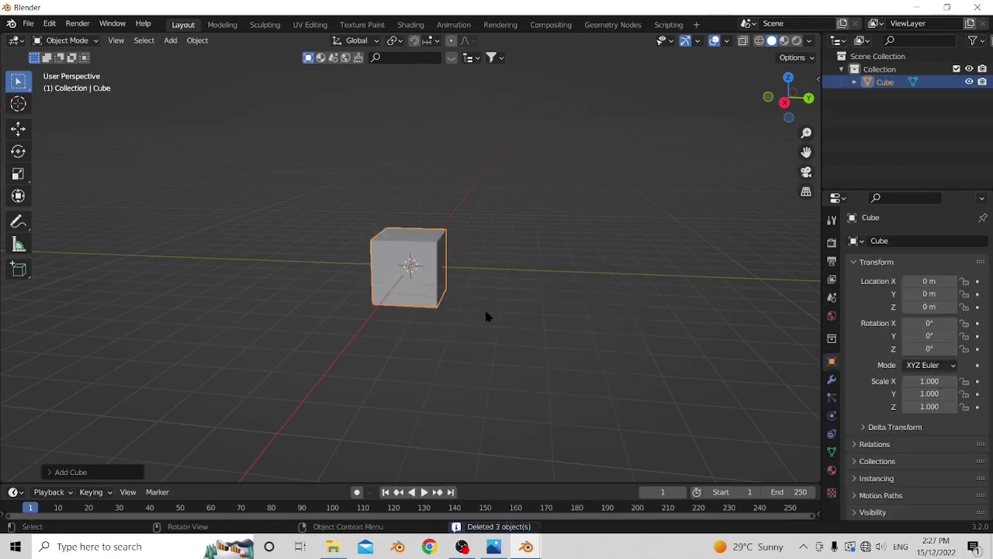
{"action": "key", "text": "s"}
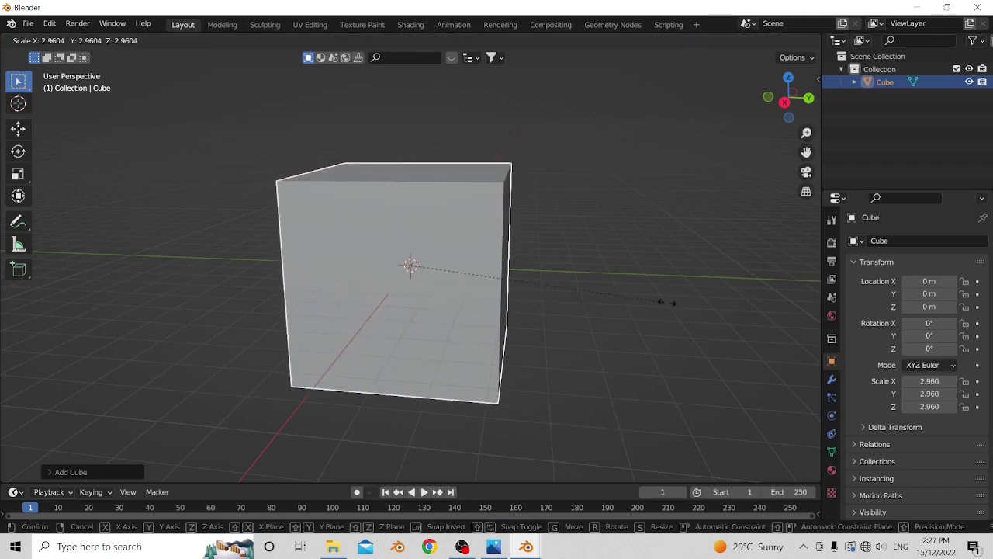
{"action": "left_click", "coordinate": [664, 300]}
- Stretch the cube along the X axis to a scale of about 5.18, and widen it along the Y axis
{"action": "middle_click_drag", "start_coordinate": [665, 299], "coordinate": [534, 311]}
{"action": "key", "text": "s"}
{"action": "key", "text": "x"}
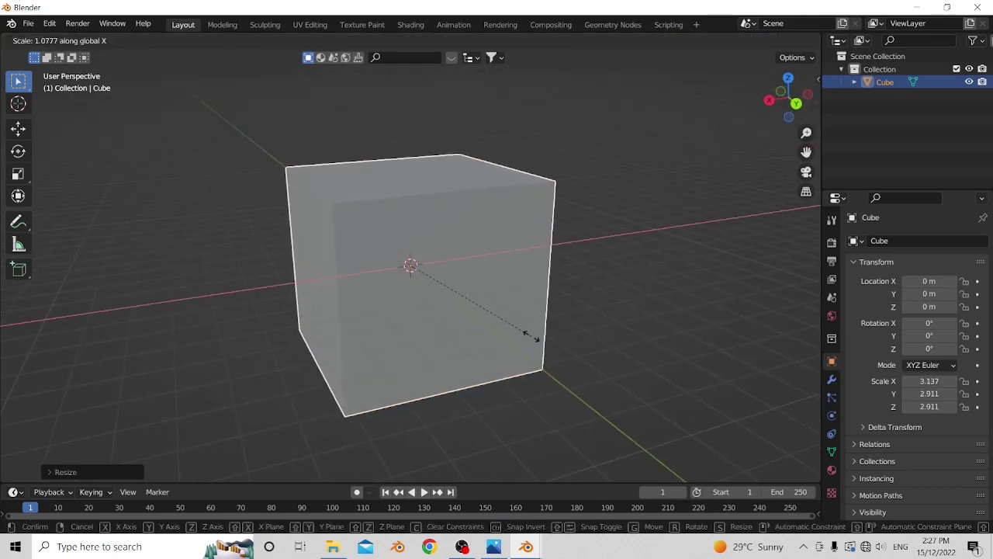
{"action": "left_click", "coordinate": [622, 347]}
{"action": "middle_click_drag", "start_coordinate": [622, 347], "coordinate": [483, 374]}
{"action": "key", "text": "s"}
{"action": "key", "text": "y"}
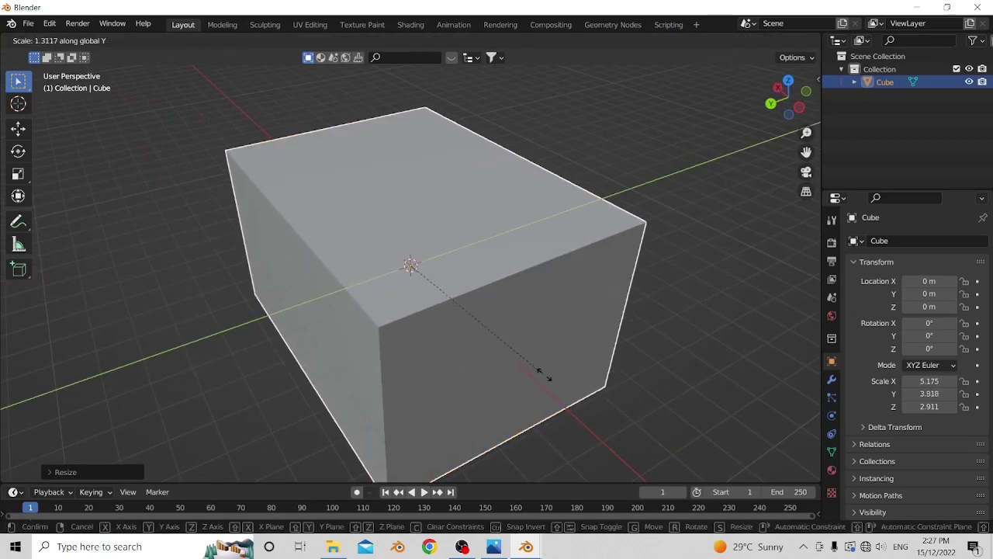
{"action": "left_click", "coordinate": [622, 387]}
- Add a Bevel modifier to the box with an amount of 0.02 m and 10 segments
{"action": "middle_click_drag", "start_coordinate": [622, 386], "coordinate": [508, 326]}
{"action": "left_click", "coordinate": [832, 379]}
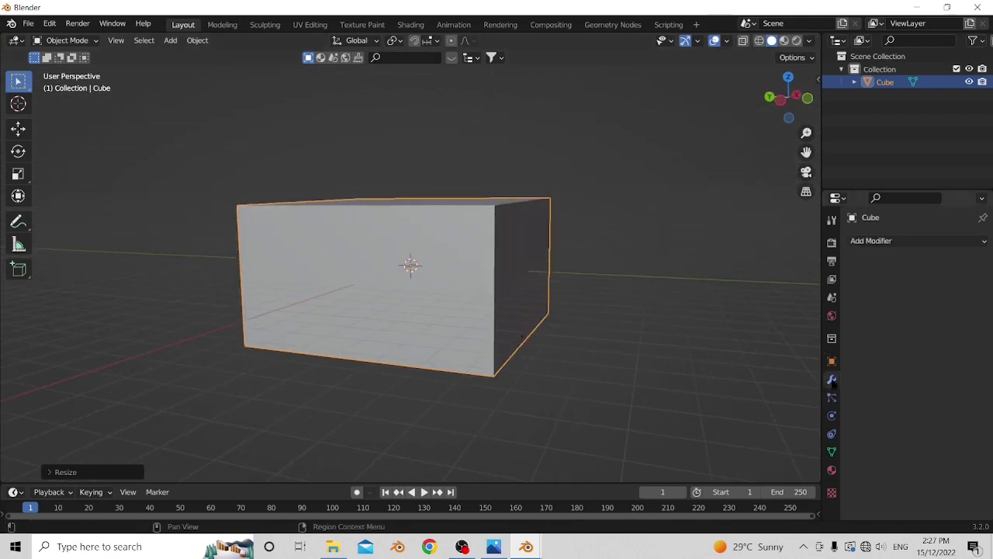
{"action": "left_click", "coordinate": [876, 243]}
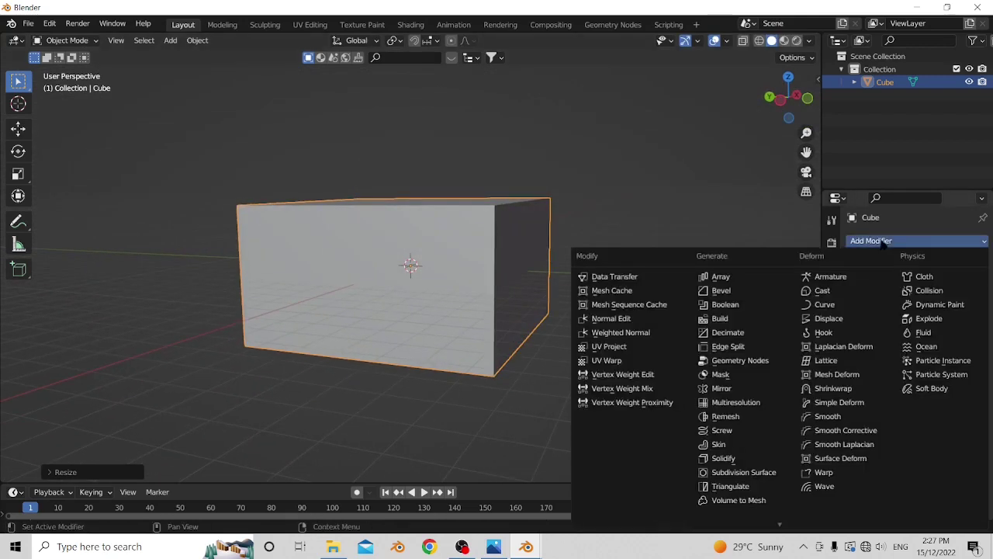
{"action": "left_click", "coordinate": [741, 292]}
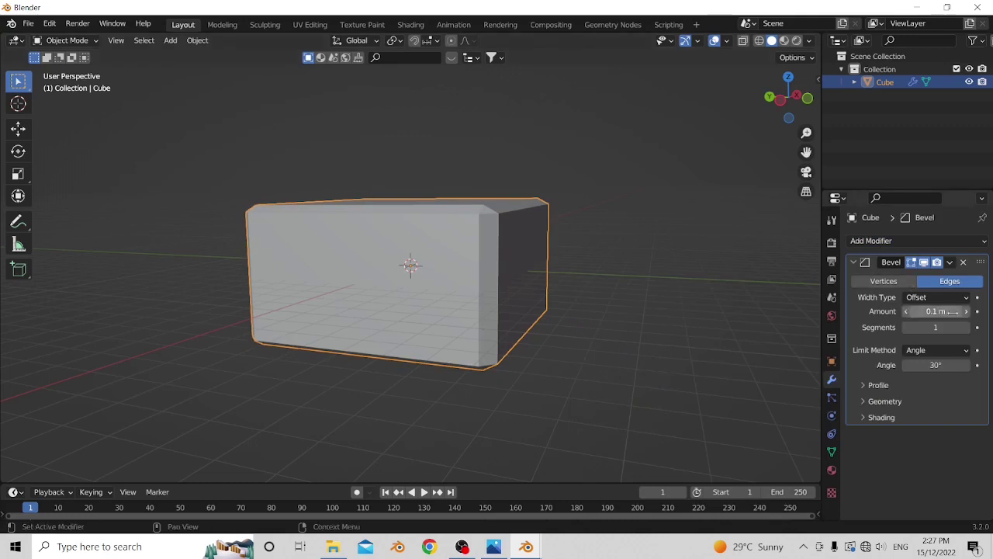
{"action": "left_click_drag", "start_coordinate": [936, 312], "coordinate": [910, 312]}
{"action": "left_click", "coordinate": [936, 329]}
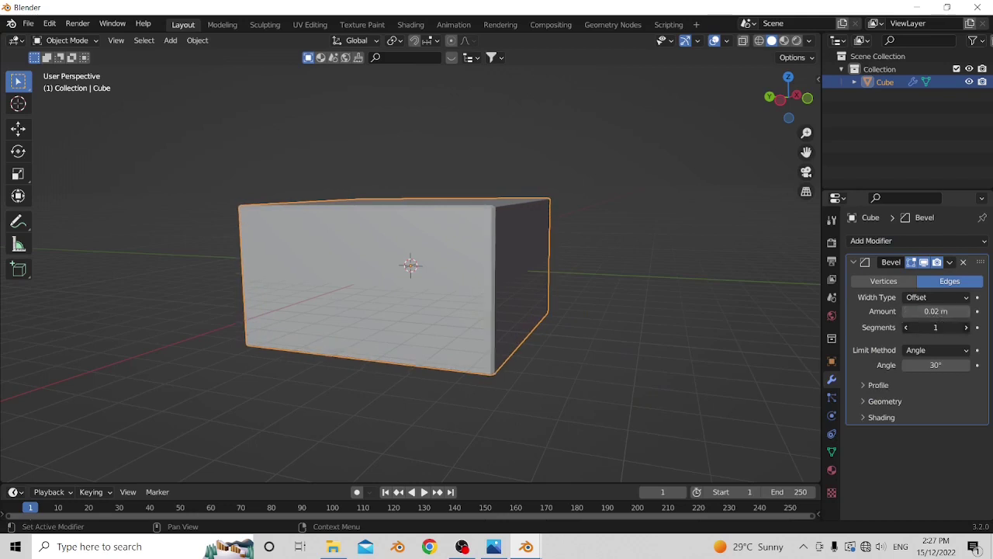
{"action": "type", "text": "10"}
{"action": "key", "text": "Return"}
- Increase the Bevel modifier's amount to 0.03 m
{"action": "scroll", "coordinate": [583, 222], "scroll_direction": "up", "scroll_amount": 6}
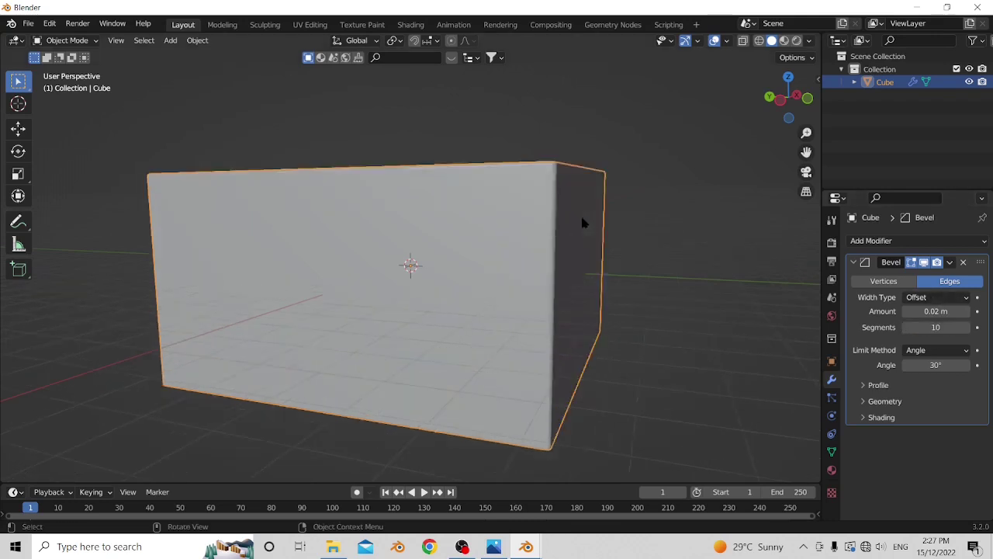
{"action": "left_click", "coordinate": [966, 311]}
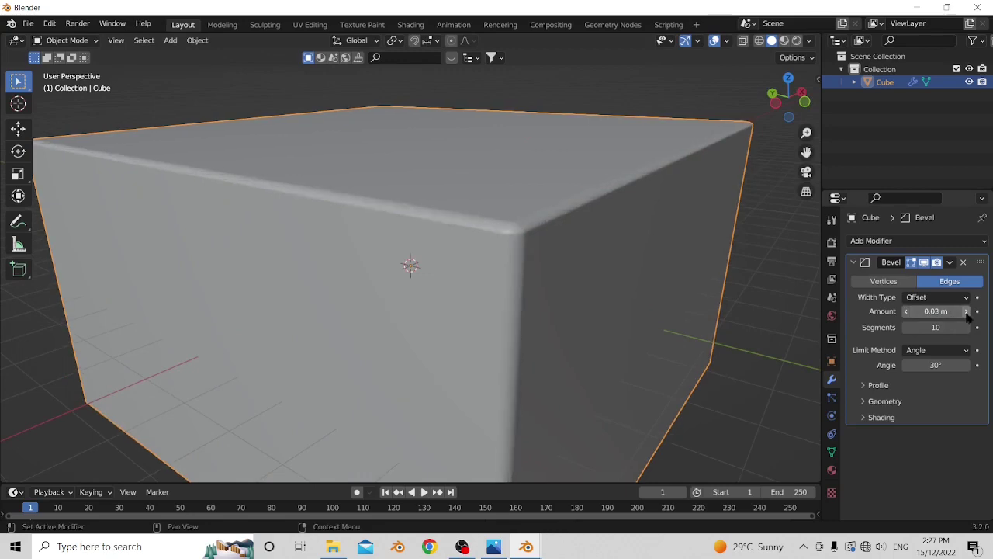
{"action": "scroll", "coordinate": [426, 277], "scroll_direction": "down", "scroll_amount": 4}
{"action": "middle_click_drag", "start_coordinate": [426, 277], "coordinate": [355, 210]}
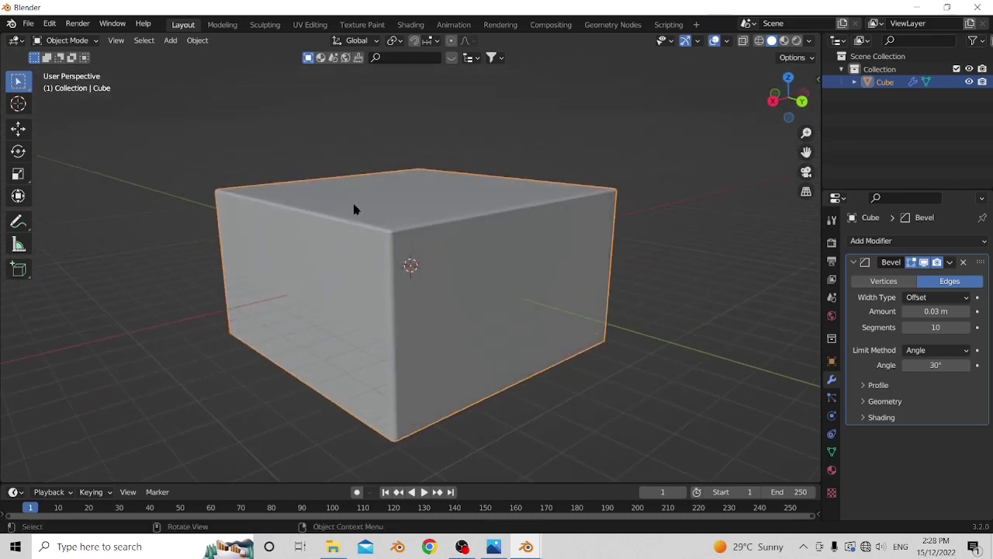
- In Edit Mode from the front view, add one vertical loop cut and slide it toward the box's -X end by a factor of about 0.78
{"action": "key", "text": "Tab"}
{"action": "middle_click_drag", "start_coordinate": [455, 248], "coordinate": [400, 240]}
{"action": "key", "text": "KP_1"}
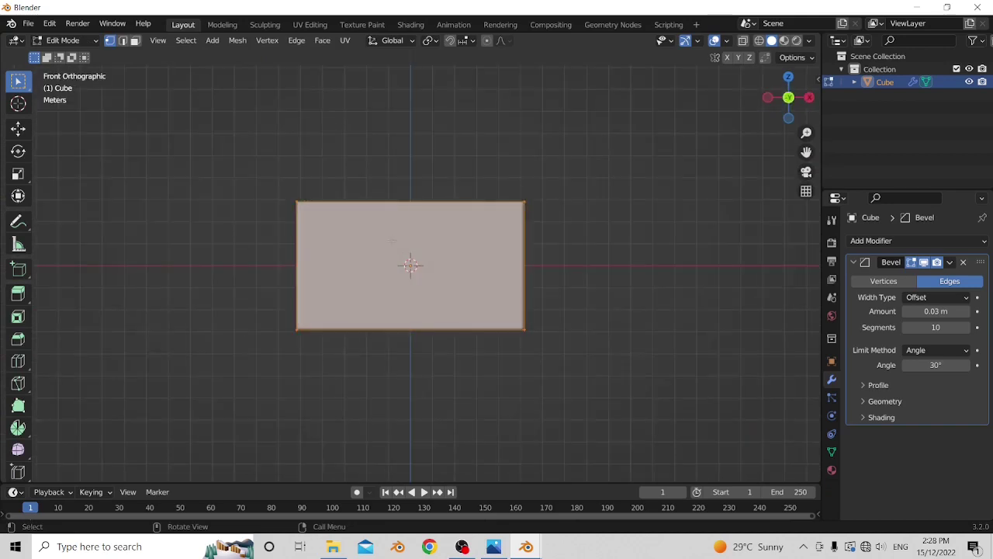
{"action": "scroll", "coordinate": [398, 295], "scroll_direction": "down", "scroll_amount": 1}
{"action": "scroll", "coordinate": [399, 296], "scroll_direction": "up", "scroll_amount": 3}
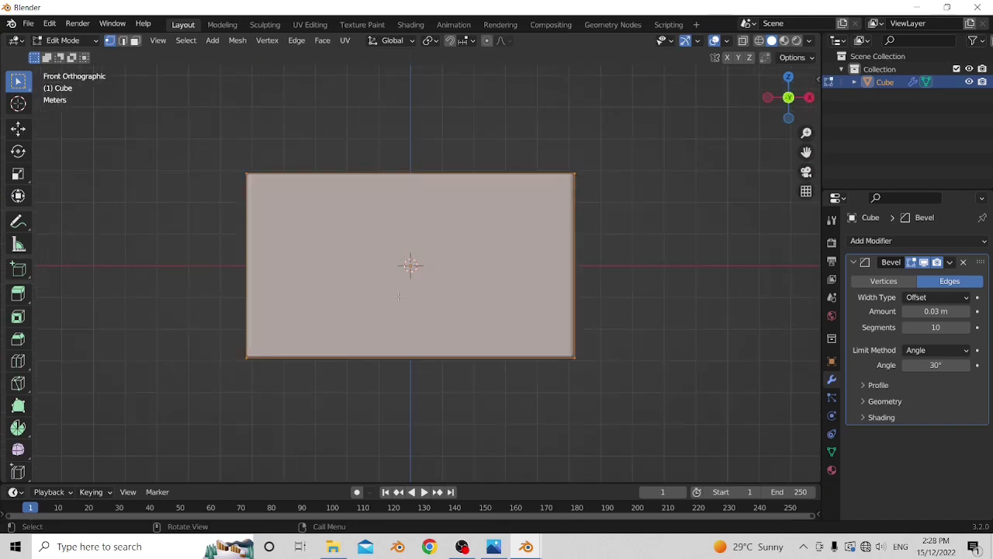
{"action": "key", "text": "ctrl"}
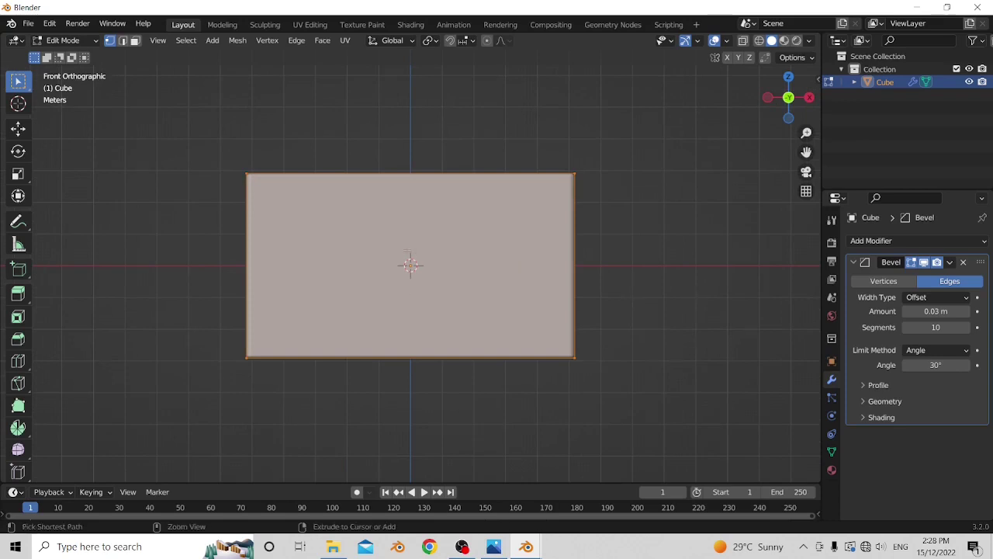
{"action": "key", "text": "ctrl+r"}
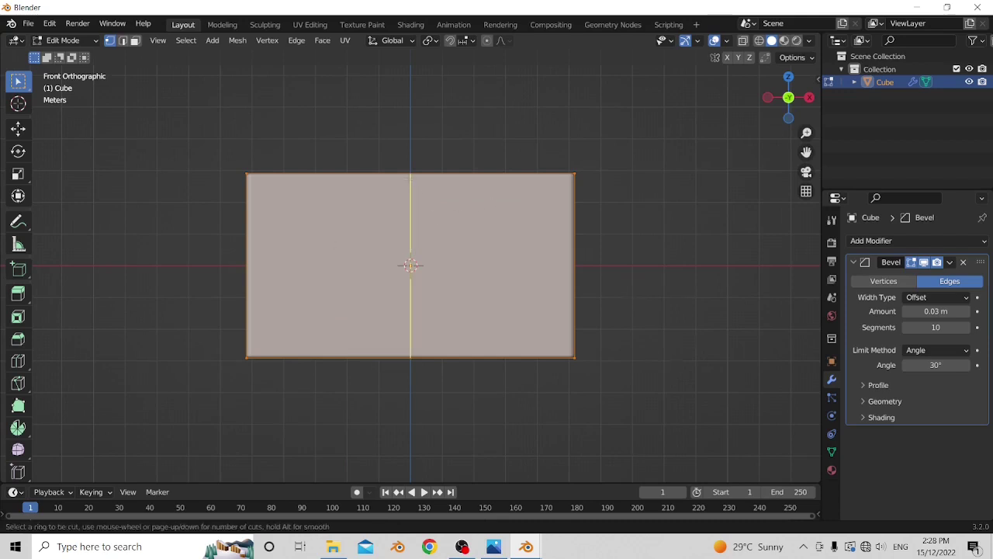
{"action": "scroll", "coordinate": [410, 178], "scroll_direction": "up", "scroll_amount": 1}
{"action": "scroll", "coordinate": [409, 178], "scroll_direction": "down", "scroll_amount": 1}
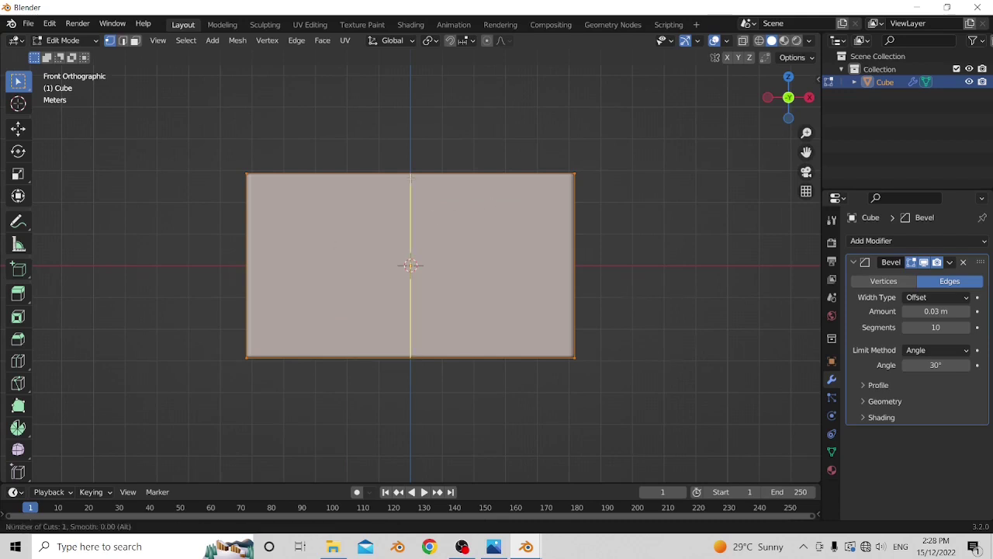
{"action": "left_click", "coordinate": [410, 177]}
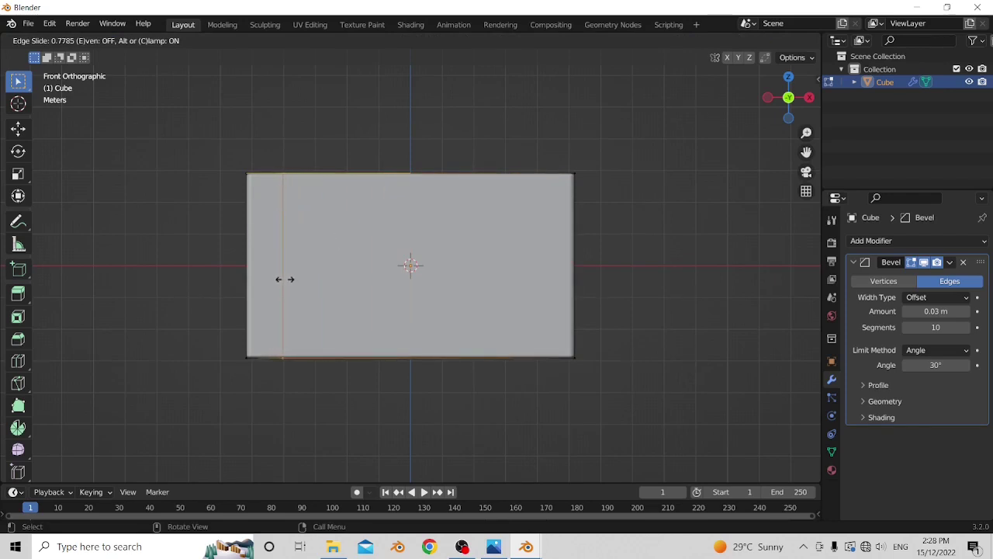
{"action": "left_click", "coordinate": [285, 280]}
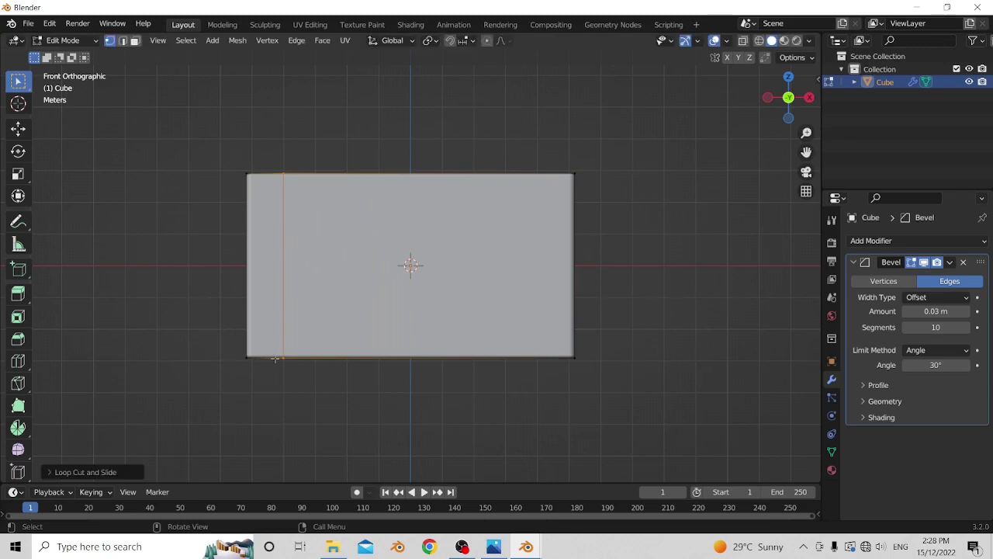
- Add a second vertical loop cut and slide it toward the first one by a factor of about 0.54
{"action": "key", "text": "ctrl+r"}
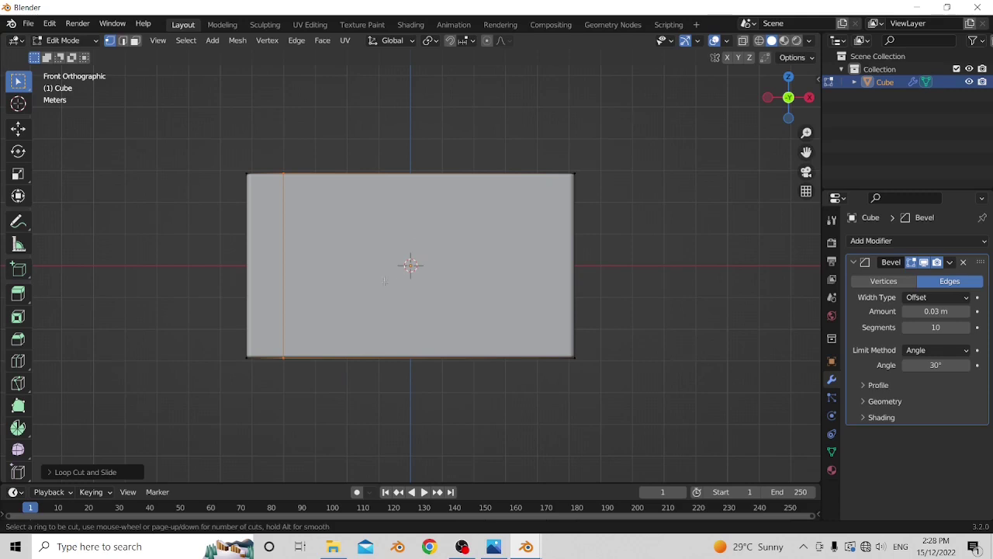
{"action": "left_click", "coordinate": [427, 183]}
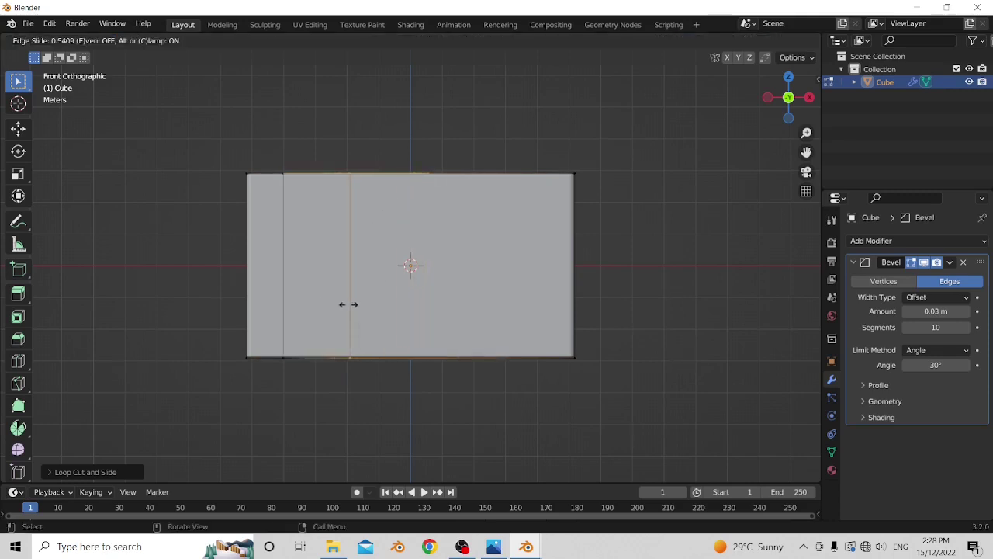
{"action": "left_click", "coordinate": [349, 304]}
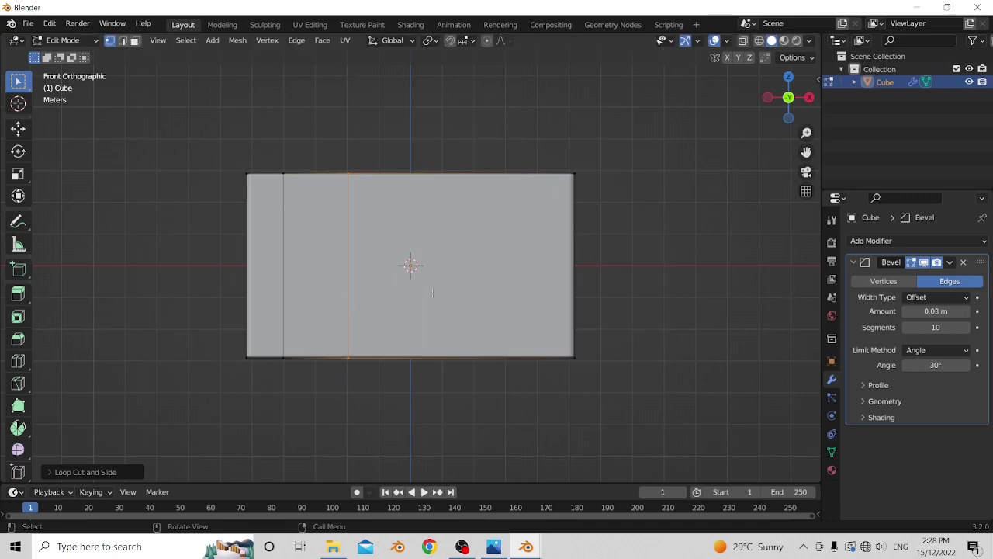
- Add four more vertical loop cuts across the rest of the box, alternating narrow and wide sections toward the +X end
{"action": "key", "text": "ctrl"}
{"action": "key", "text": "ctrl+r"}
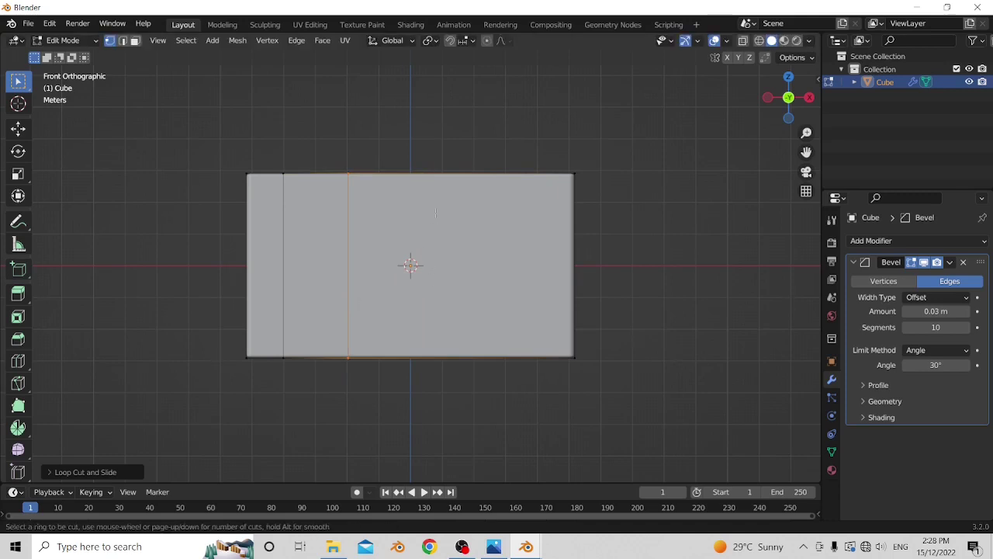
{"action": "middle_click_drag", "start_coordinate": [470, 212], "coordinate": [549, 179]}
{"action": "left_click", "coordinate": [613, 181]}
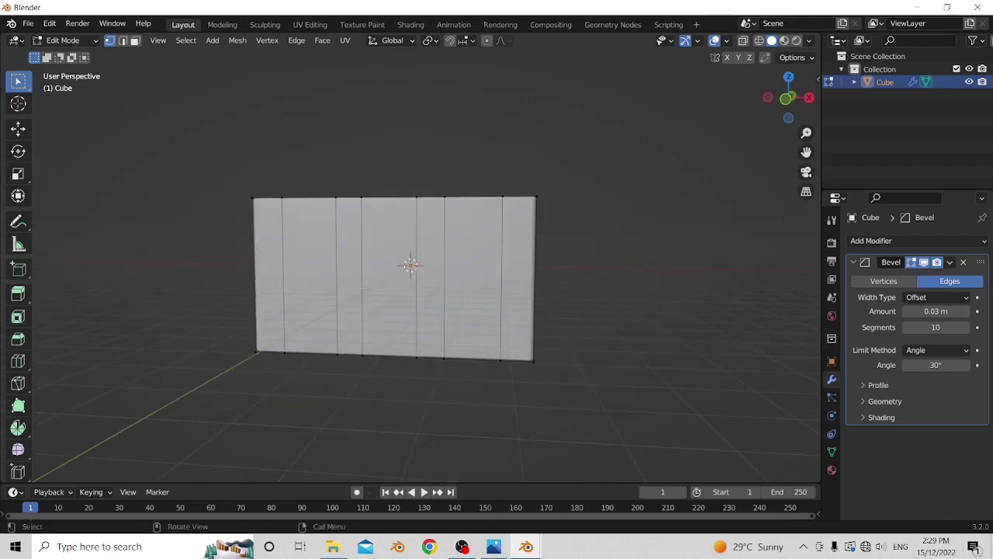
- From the front view, add a horizontal loop cut around the box and slide it slightly above the middle, by a factor of about -0.17
{"action": "key", "text": "KP_1"}
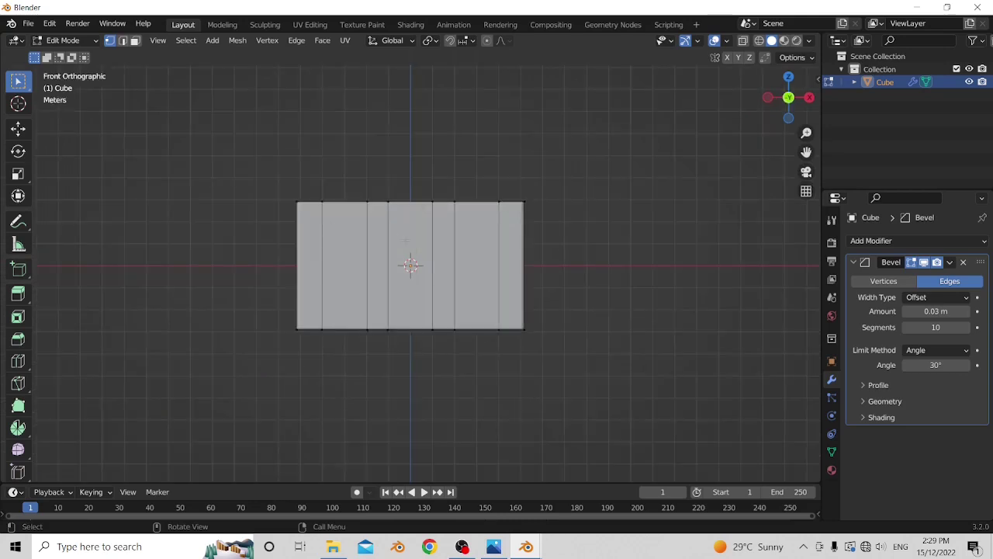
{"action": "key", "text": "ctrl+r"}
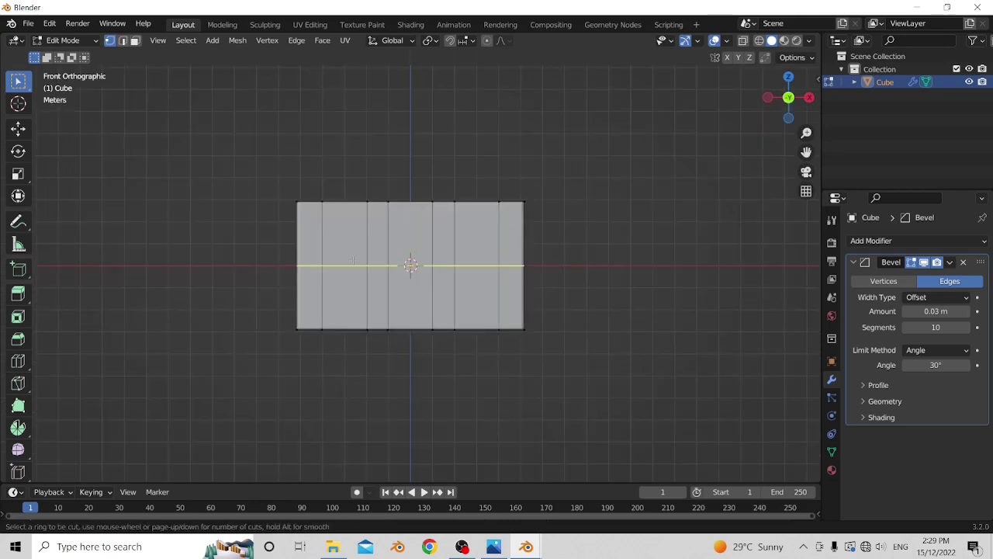
{"action": "left_click", "coordinate": [353, 261]}
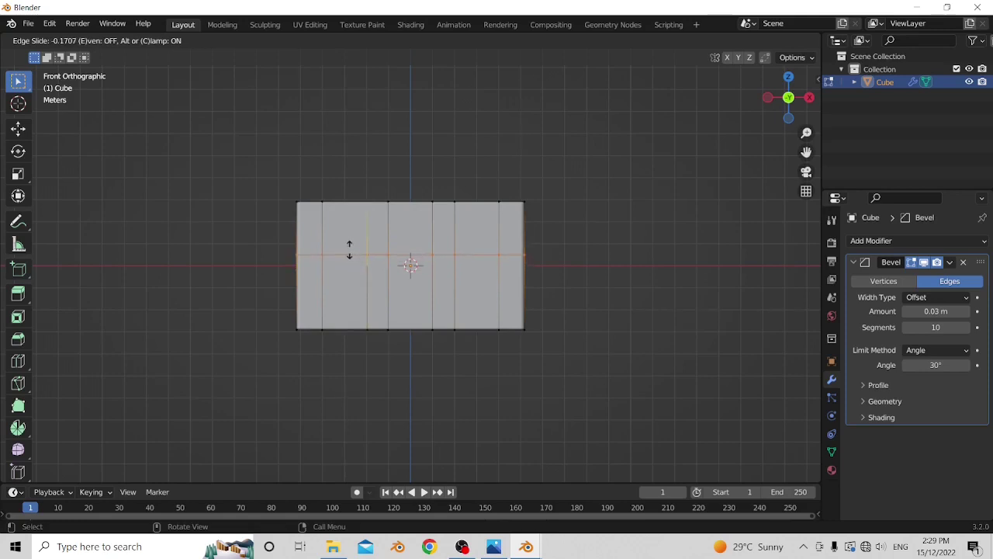
{"action": "left_click", "coordinate": [349, 250]}
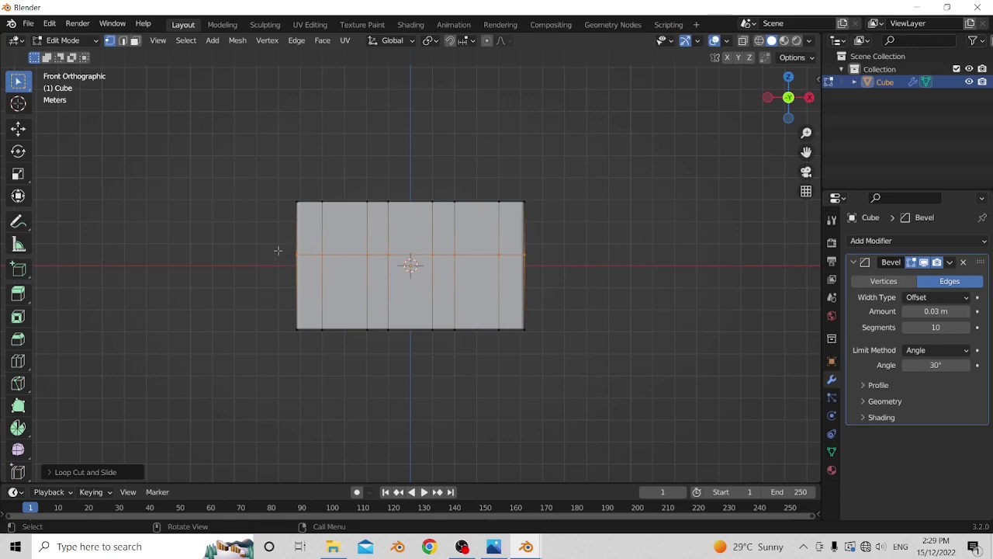
{"action": "middle_click_drag", "start_coordinate": [376, 312], "coordinate": [353, 323]}
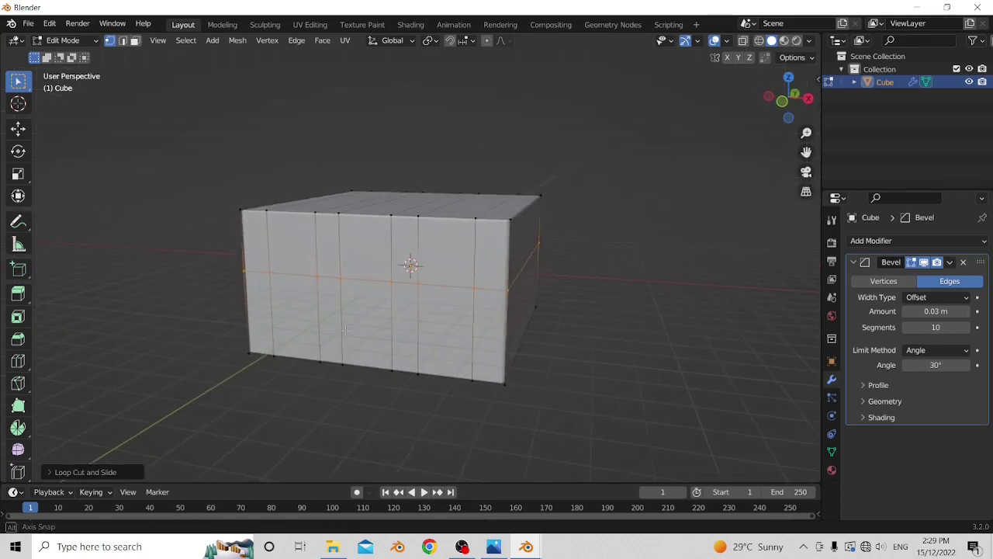
{"action": "key", "text": "Tab"}
{"action": "key", "text": "Tab"}
{"action": "middle_click_drag", "start_coordinate": [610, 204], "coordinate": [667, 227]}
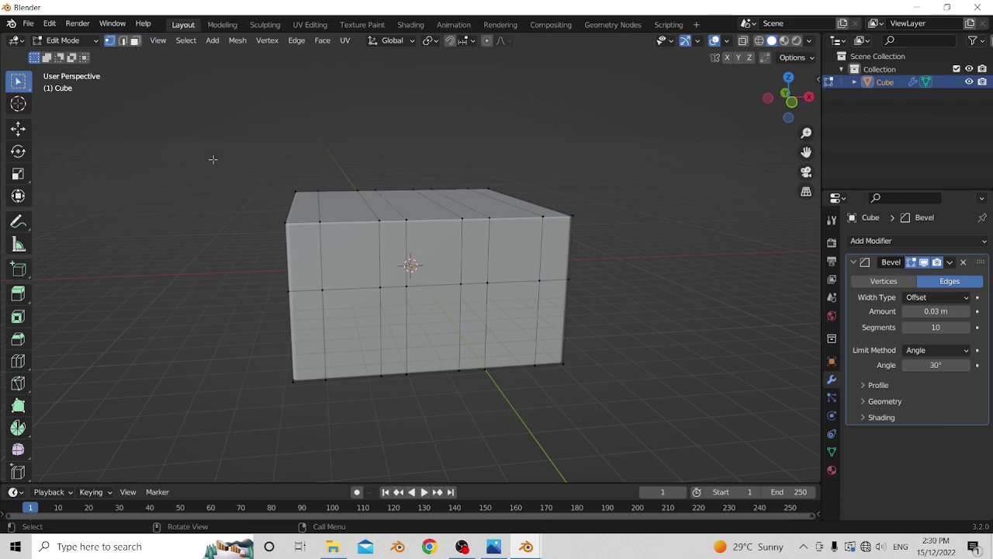
{"action": "key", "text": "2"}
{"action": "key", "text": "1"}
{"action": "key", "text": "3"}
{"action": "key", "text": "1"}
{"action": "key", "text": "2"}
{"action": "key", "text": "3"}
{"action": "key", "text": "1"}
{"action": "key", "text": "2"}
- In face select mode, delete the three wide lower faces on the front of the box to make openings
{"action": "key", "text": "3"}
{"action": "middle_click_drag", "start_coordinate": [265, 126], "coordinate": [328, 272]}
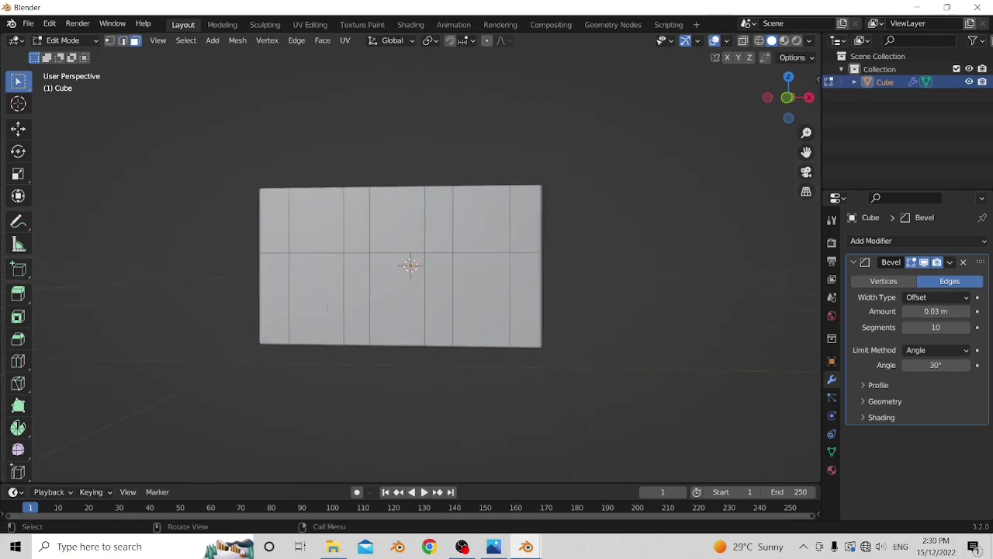
{"action": "left_click", "coordinate": [326, 308]}
{"action": "left_click", "coordinate": [377, 301], "text": "shift"}
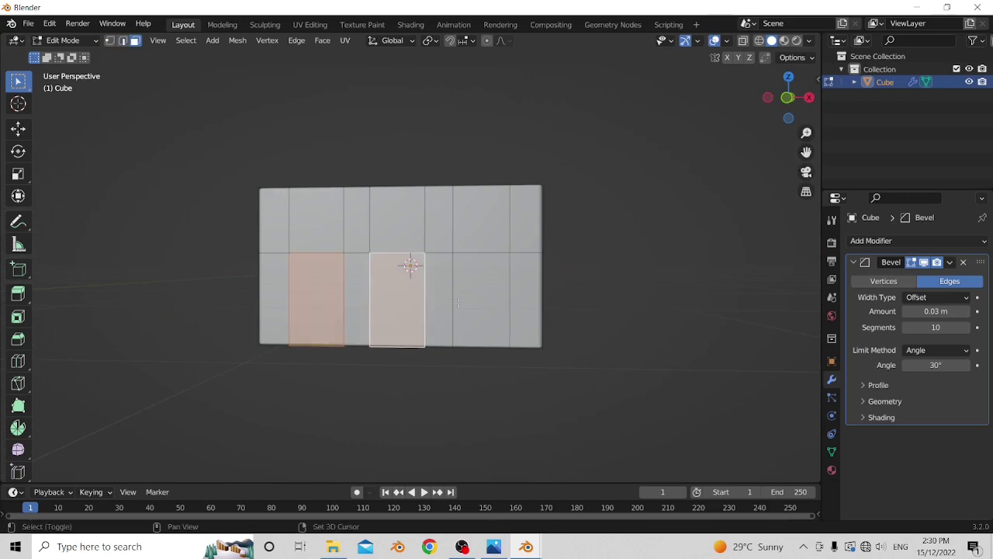
{"action": "left_click", "coordinate": [495, 305], "text": "shift"}
{"action": "key", "text": "x"}
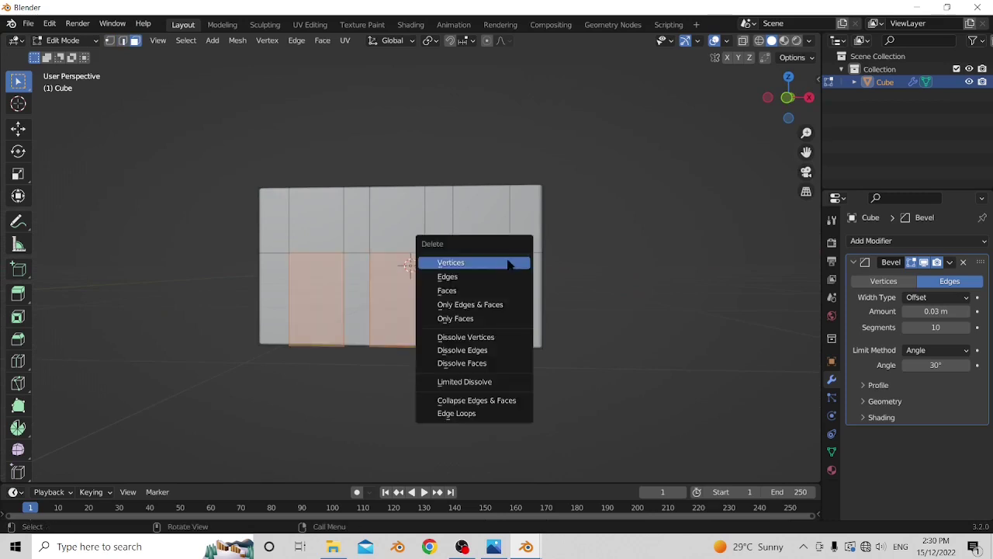
{"action": "left_click", "coordinate": [506, 291]}
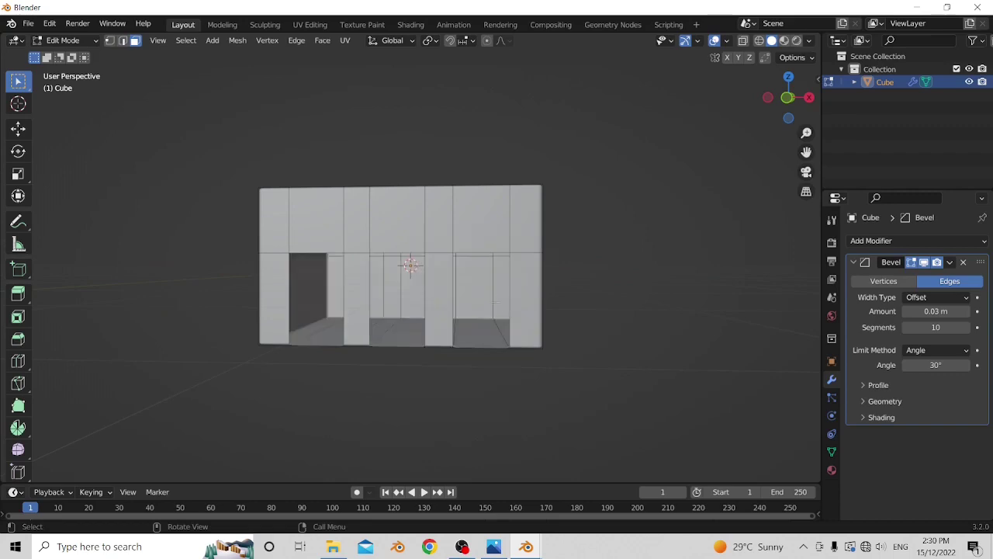
- From the left view, add a vertical loop cut across the box's side and slide it toward the -Y end by a factor of about -0.75
{"action": "middle_click_drag", "start_coordinate": [506, 291], "coordinate": [420, 317]}
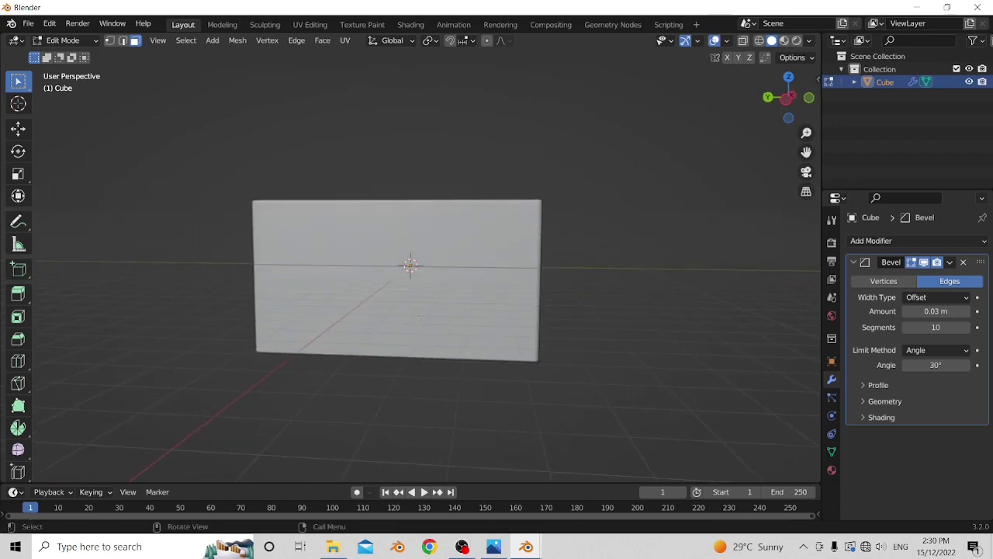
{"action": "key", "text": "KP_3"}
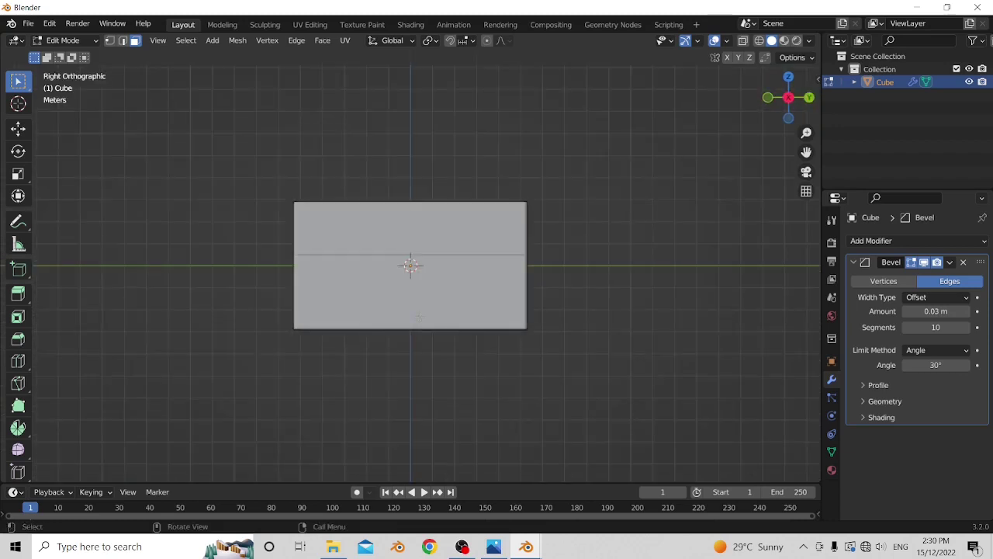
{"action": "key", "text": "ctrl+KP_3"}
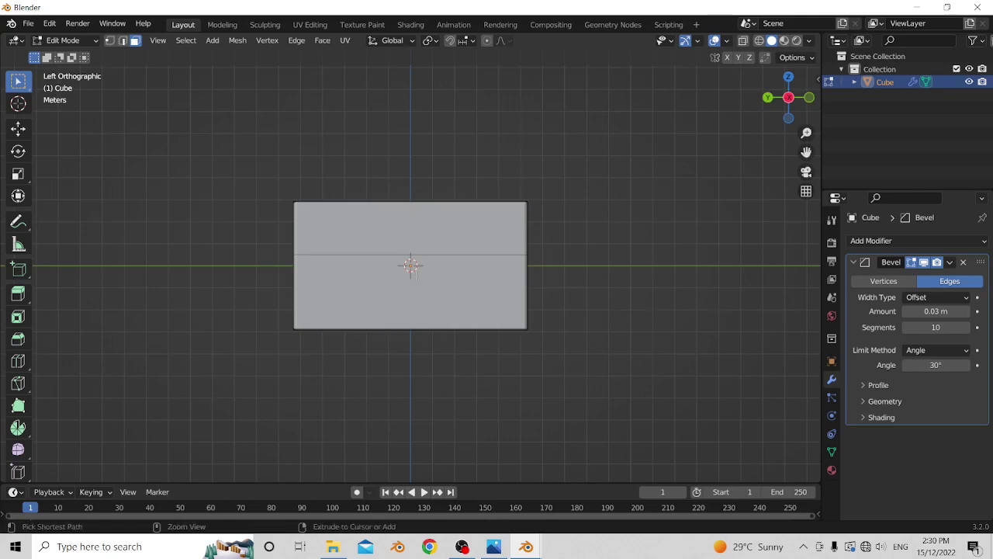
{"action": "key", "text": "ctrl+r"}
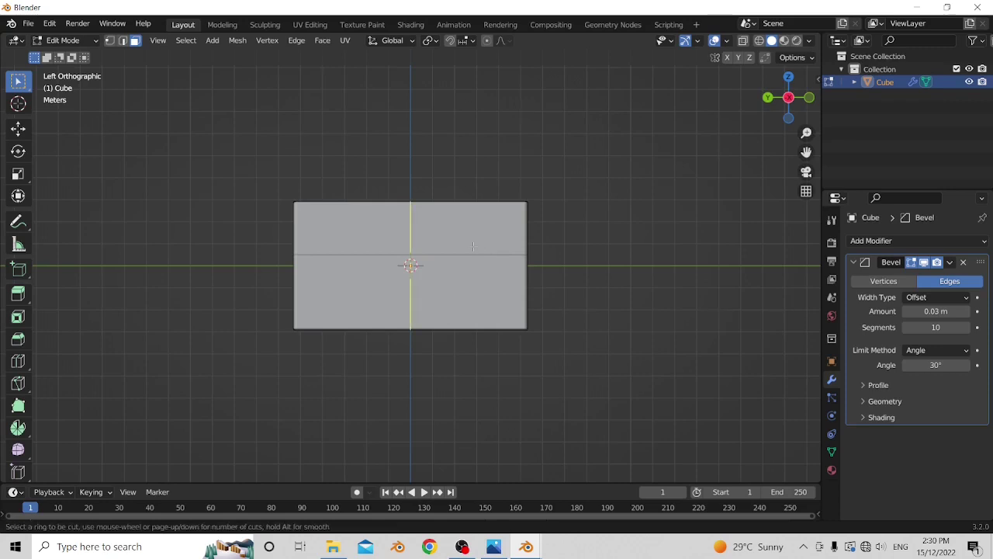
{"action": "left_click", "coordinate": [473, 246]}
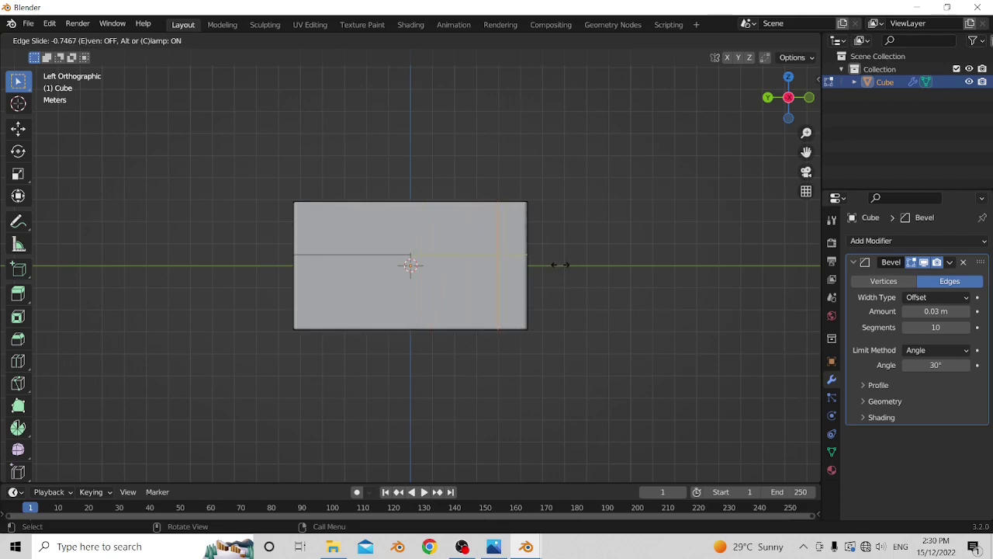
{"action": "left_click", "coordinate": [561, 265]}
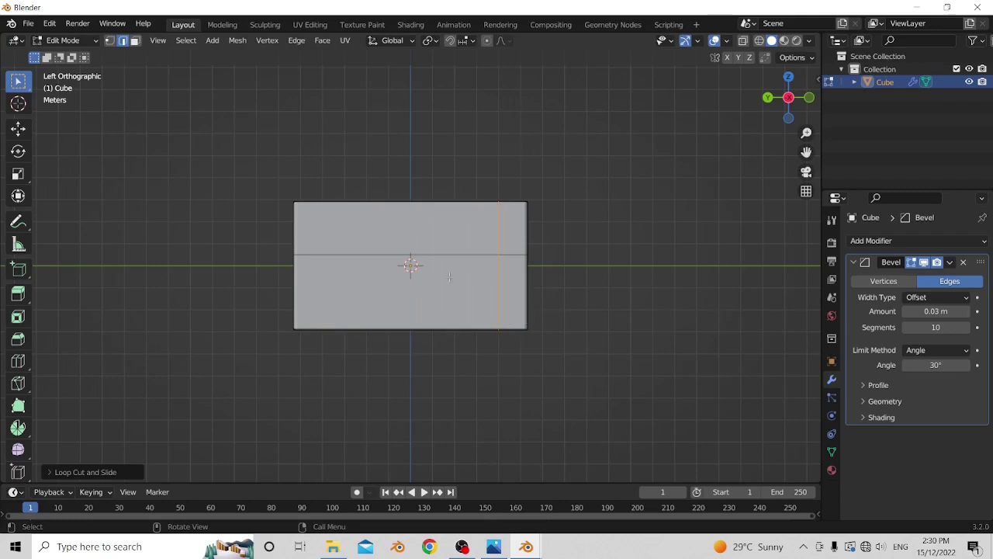
- Add a second vertical loop cut on the side and slide it nearly halfway toward the first one, by a factor of about 0.48
{"action": "key", "text": "ctrl+r"}
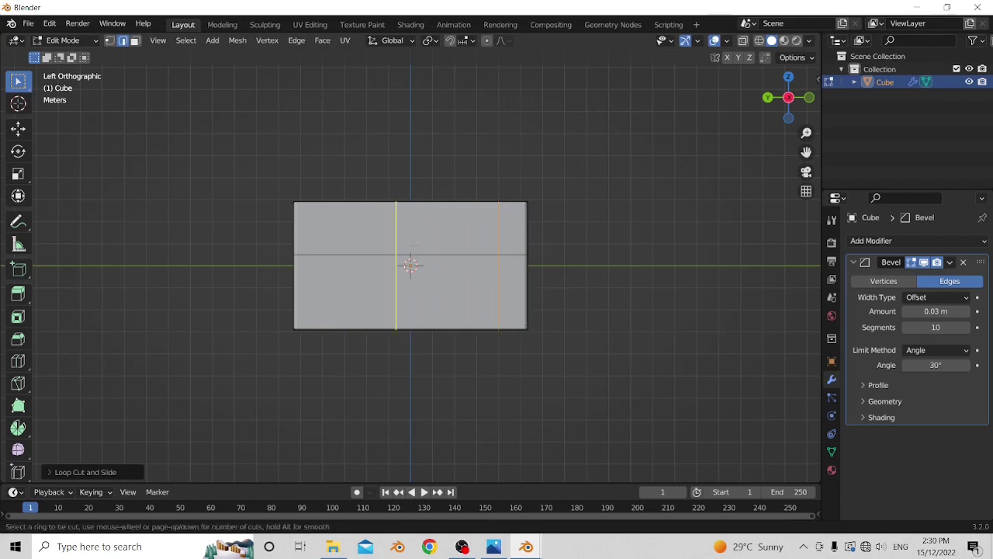
{"action": "left_click", "coordinate": [405, 255]}
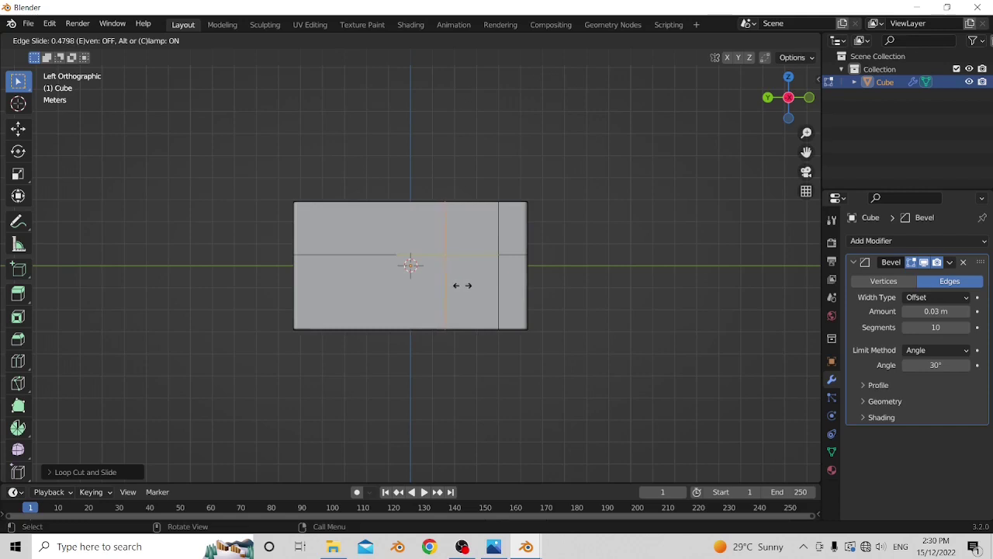
{"action": "left_click", "coordinate": [460, 285]}
{"action": "middle_click_drag", "start_coordinate": [460, 286], "coordinate": [473, 276]}
{"action": "key", "text": "ctrl+KP_3"}
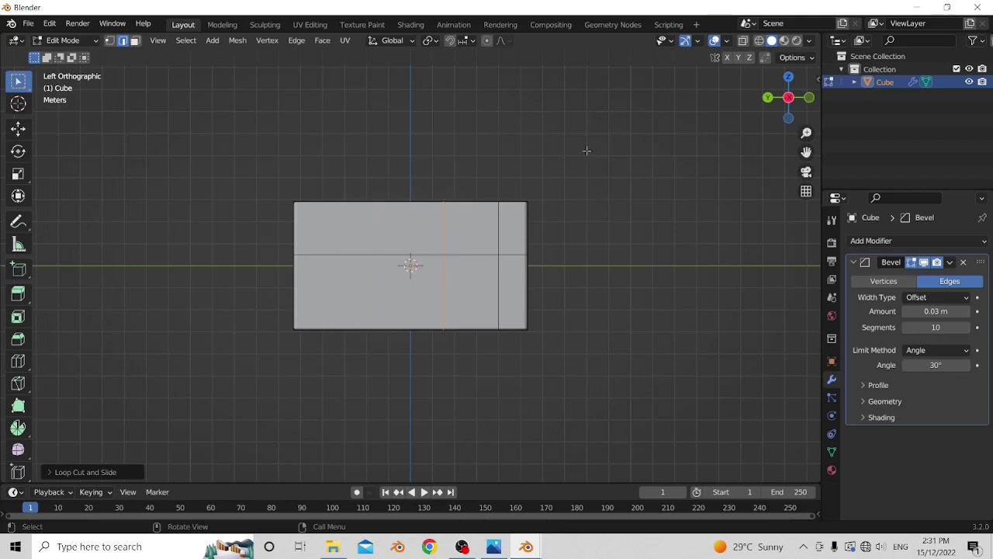
- Add two more vertical loop cuts toward the +Y end, one near the edge and one slid by about 0.09, mirroring the first two
{"action": "key", "text": "ctrl"}
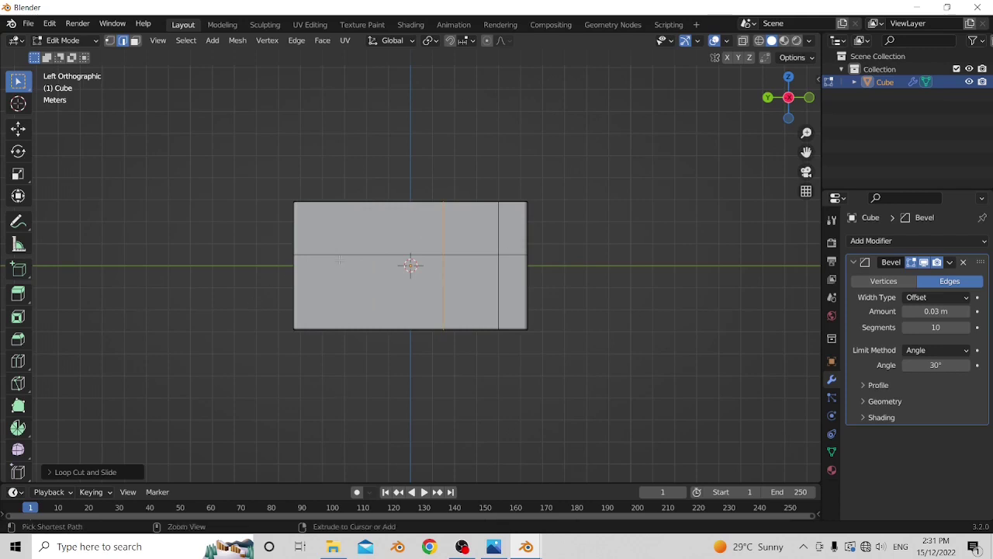
{"action": "key", "text": "ctrl+r"}
{"action": "left_click", "coordinate": [360, 260]}
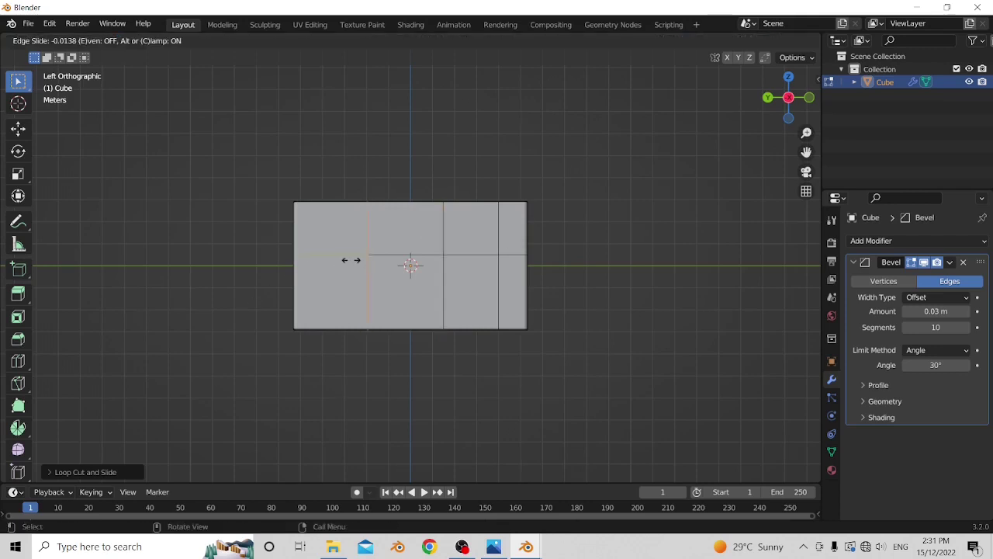
{"action": "left_click", "coordinate": [307, 291]}
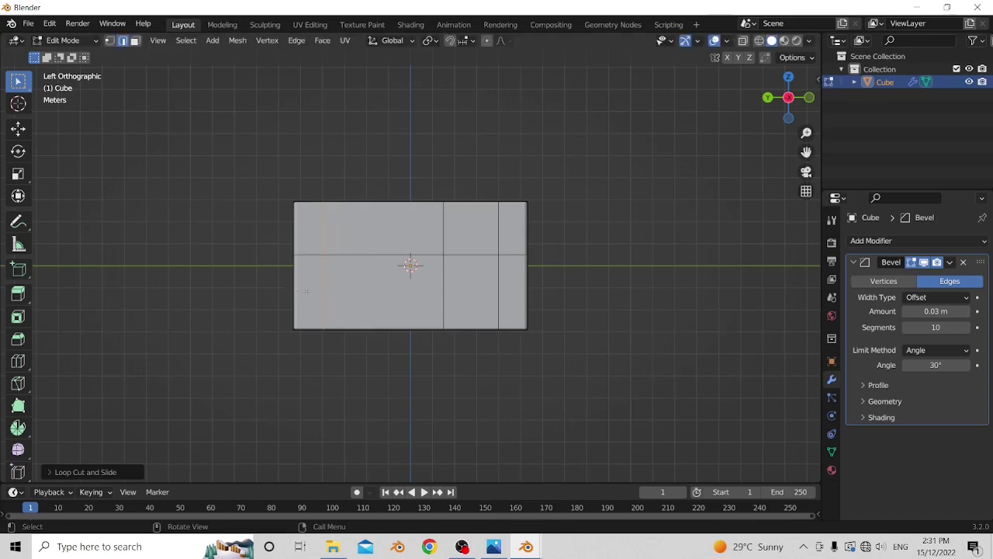
{"action": "key", "text": "ctrl+r"}
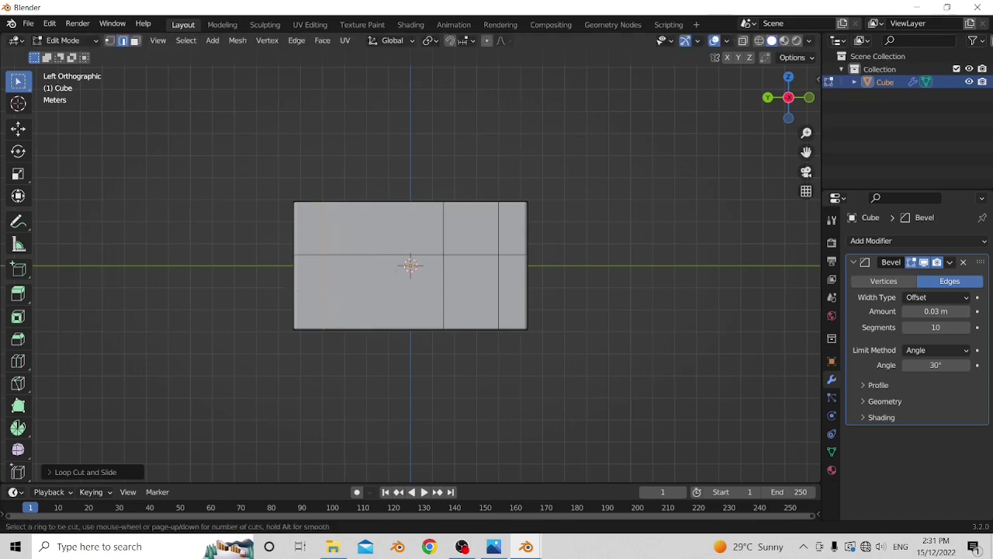
{"action": "left_click", "coordinate": [400, 253]}
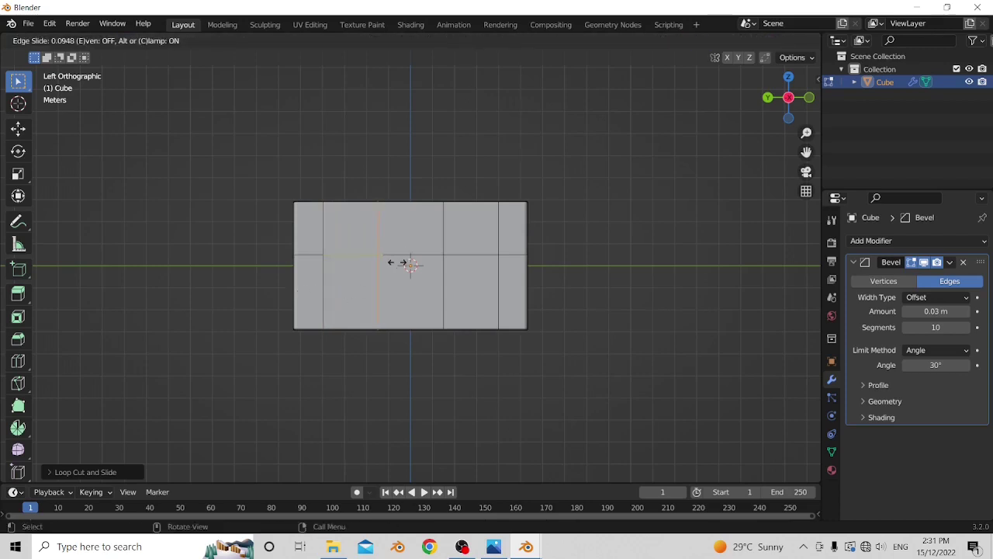
{"action": "left_click", "coordinate": [403, 262]}
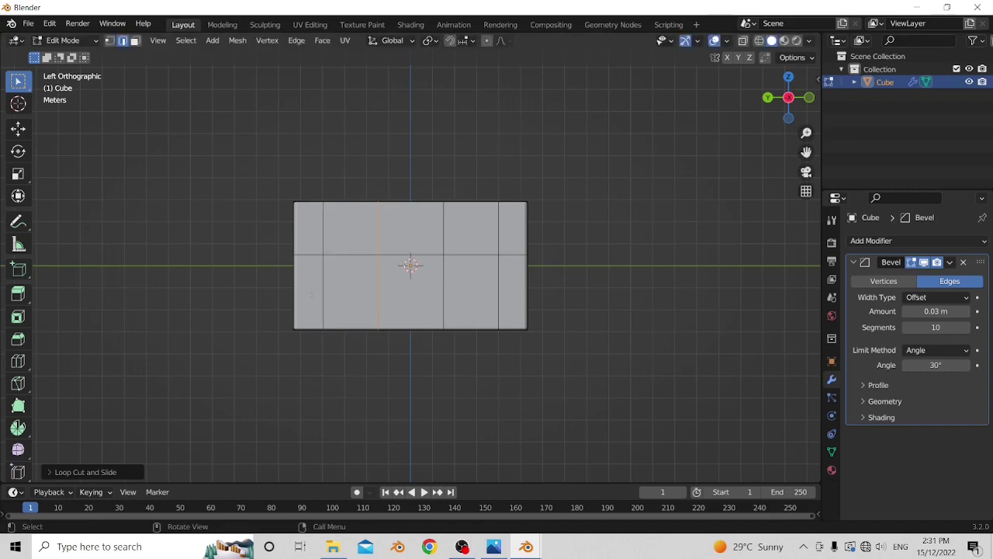
- From the left view, add a horizontal loop cut in the lower half and slide it toward the bottom by a factor of about 0.80
{"action": "mouse_move", "coordinate": [370, 289]}
{"action": "middle_mouse_down"}
{"action": "mouse_move", "coordinate": [373, 304]}
{"action": "mouse_move", "coordinate": [369, 288]}
{"action": "middle_mouse_up"}
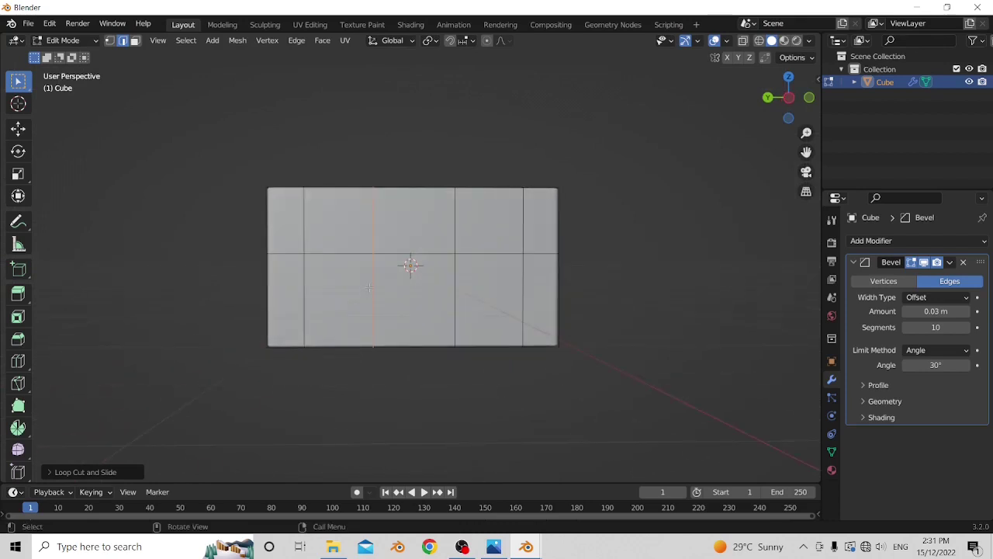
{"action": "key", "text": "KP_3"}
{"action": "key", "text": "ctrl+KP_3"}
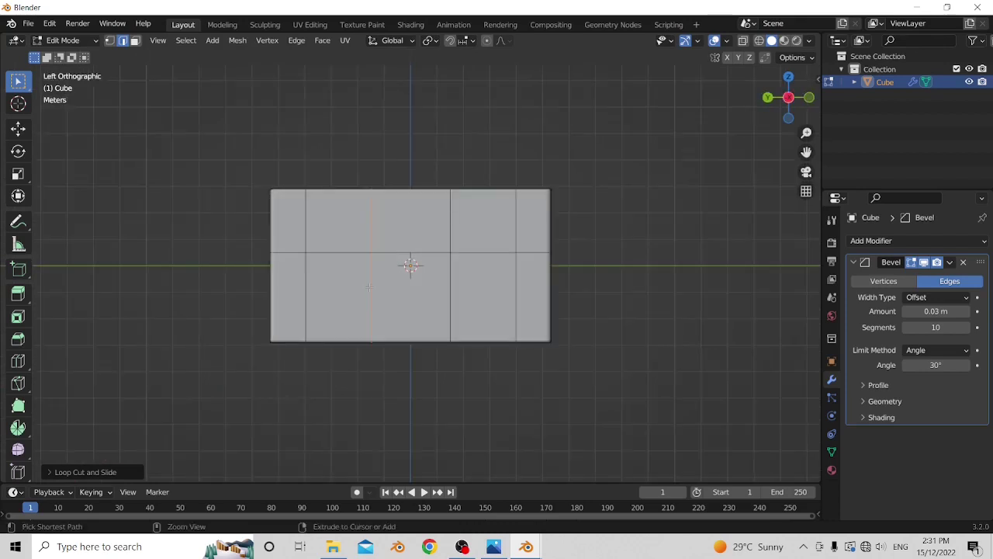
{"action": "key", "text": "ctrl+r"}
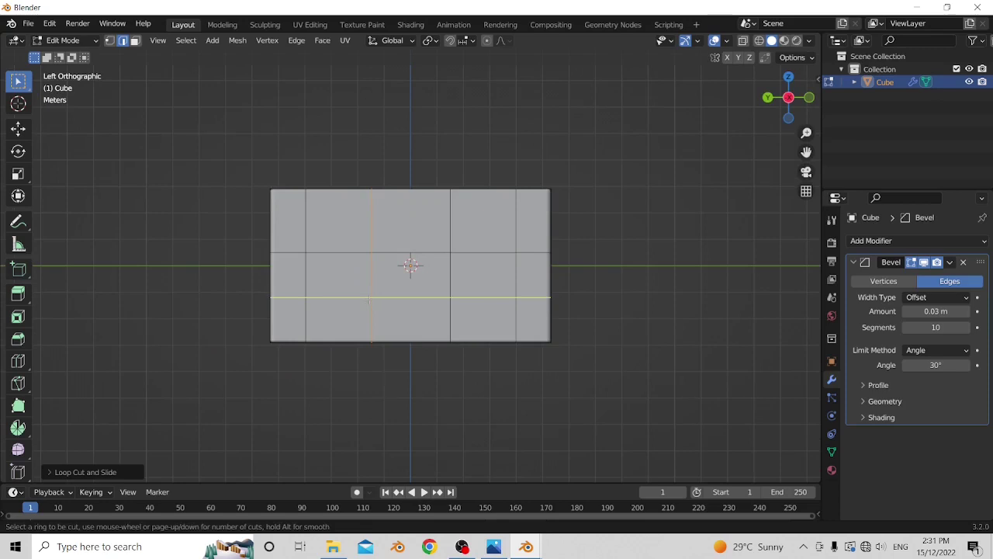
{"action": "left_click", "coordinate": [369, 299]}
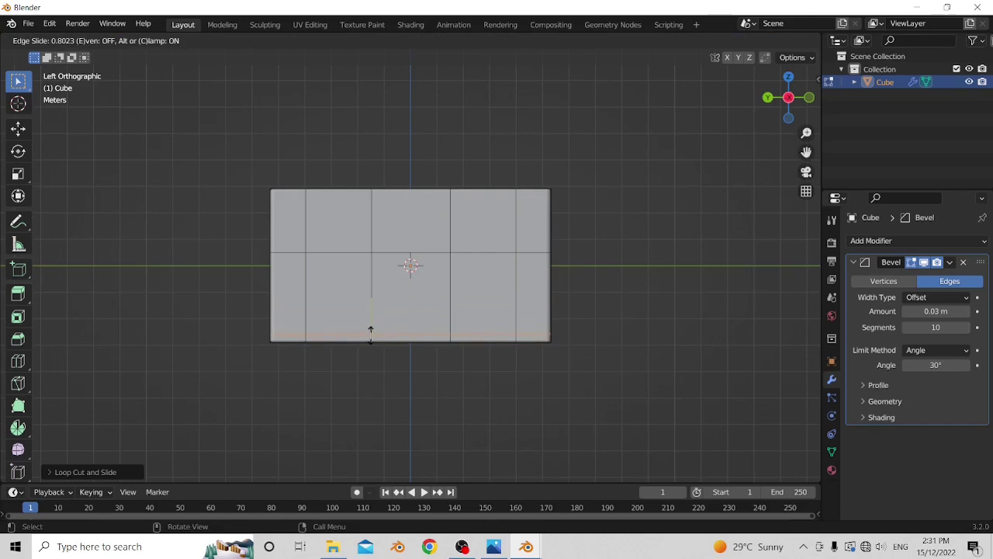
{"action": "left_click", "coordinate": [370, 333]}
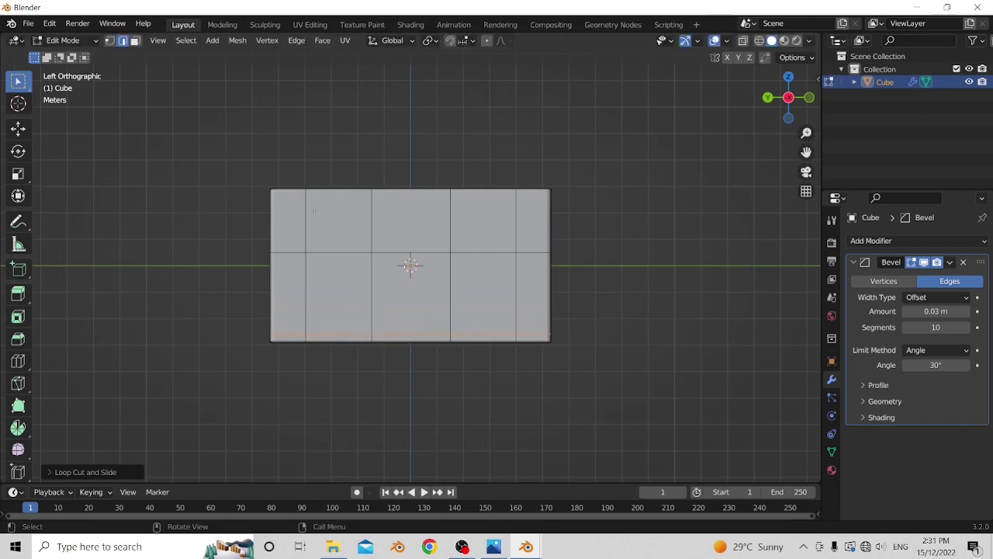
- In face select mode, delete the two lower faces between the paired vertical cuts on the box's -X side
{"action": "key", "text": "3"}
{"action": "left_click", "coordinate": [366, 293]}
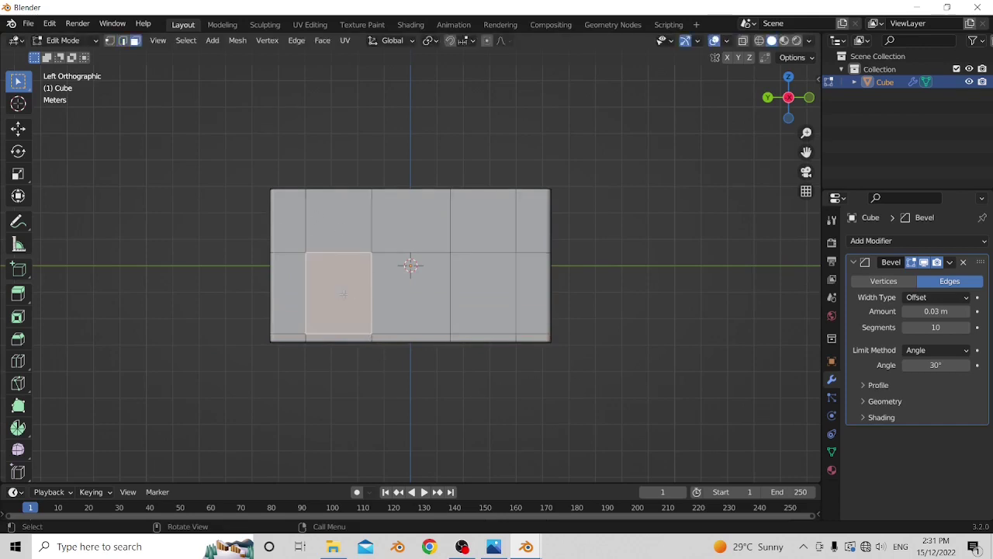
{"action": "left_click", "coordinate": [448, 278], "text": "shift"}
{"action": "middle_click_drag", "start_coordinate": [447, 278], "coordinate": [381, 288]}
{"action": "key", "text": "x"}
{"action": "left_click", "coordinate": [421, 284]}
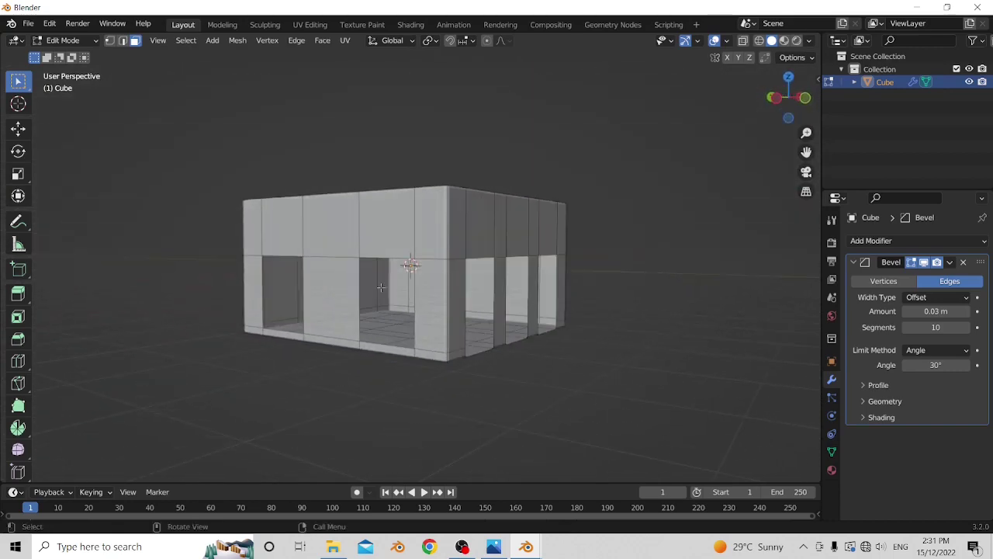
- From the left view, select the two matching faces on the opposite +X wall through the openings and delete them
{"action": "middle_click_drag", "start_coordinate": [531, 276], "coordinate": [419, 326]}
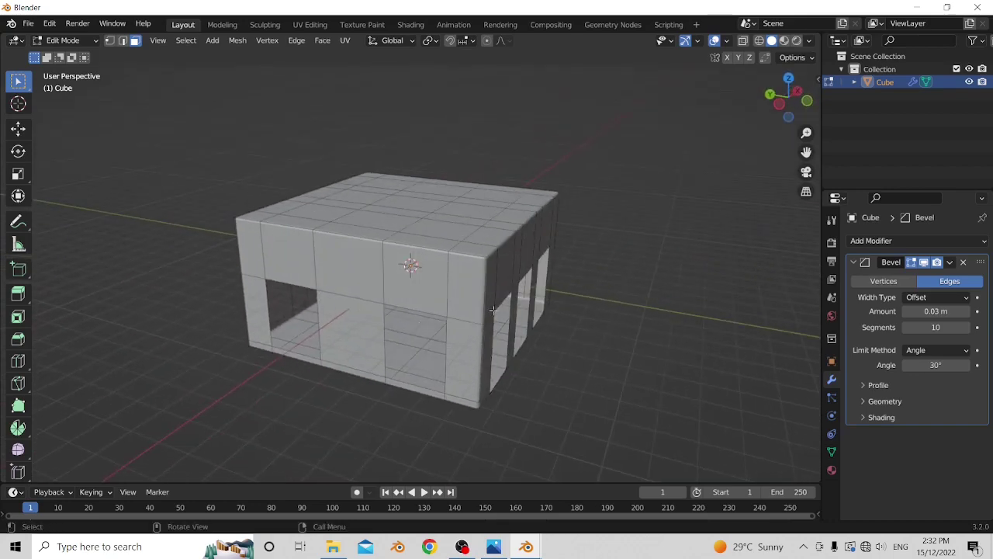
{"action": "key", "text": "Tab"}
{"action": "middle_click_drag", "start_coordinate": [492, 313], "coordinate": [391, 281]}
{"action": "key", "text": "Tab"}
{"action": "key", "text": "KP_3"}
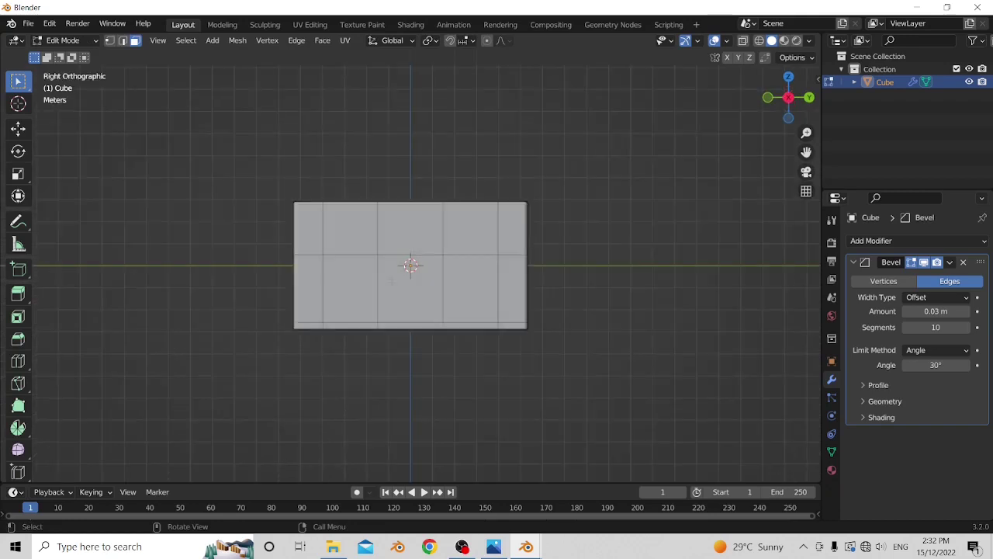
{"action": "key", "text": "ctrl+KP_3"}
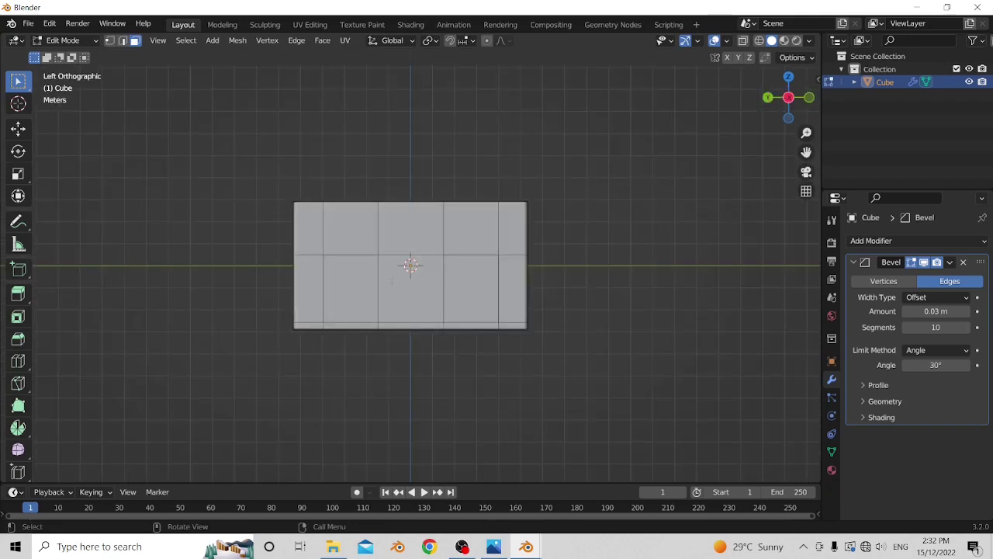
{"action": "left_click", "coordinate": [345, 276]}
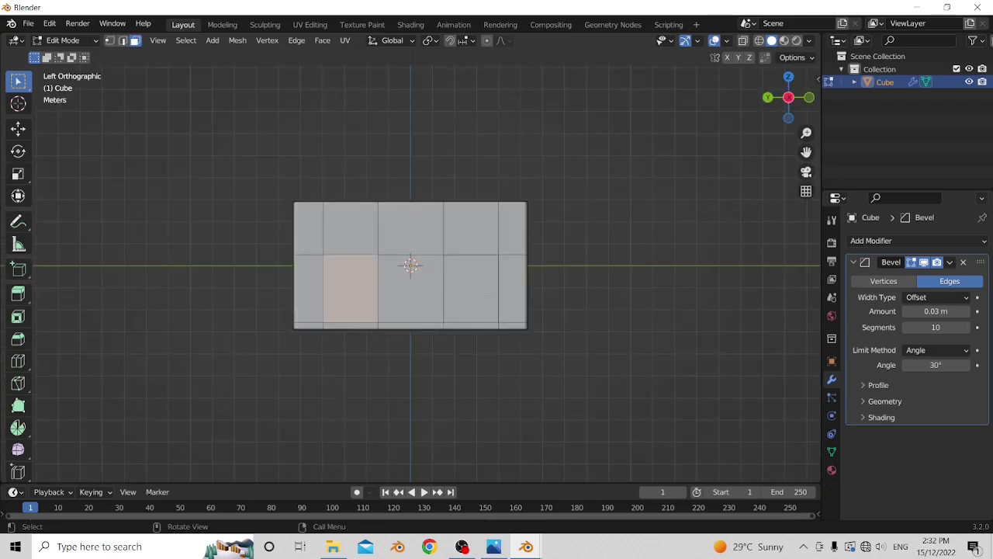
{"action": "left_click", "coordinate": [481, 283], "text": "shift"}
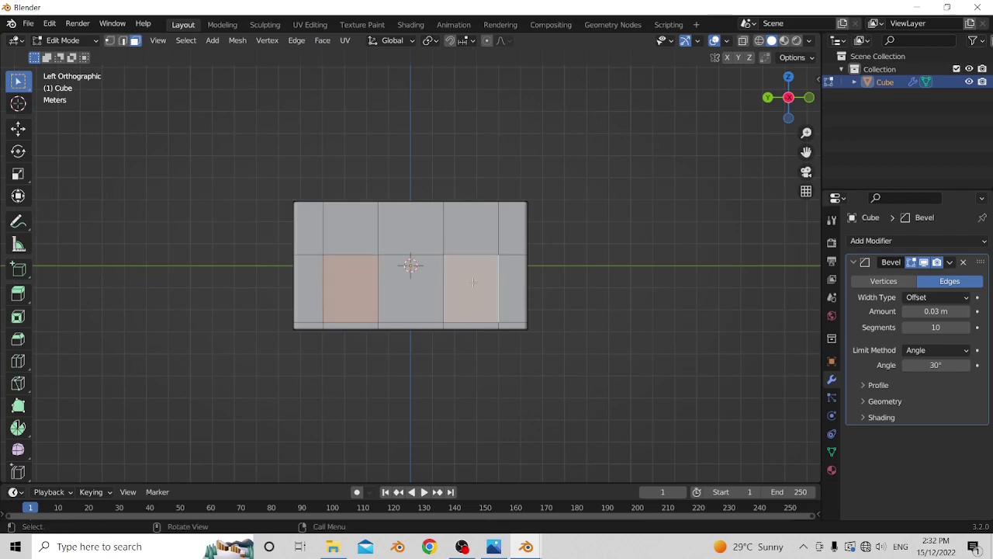
{"action": "key", "text": "x"}
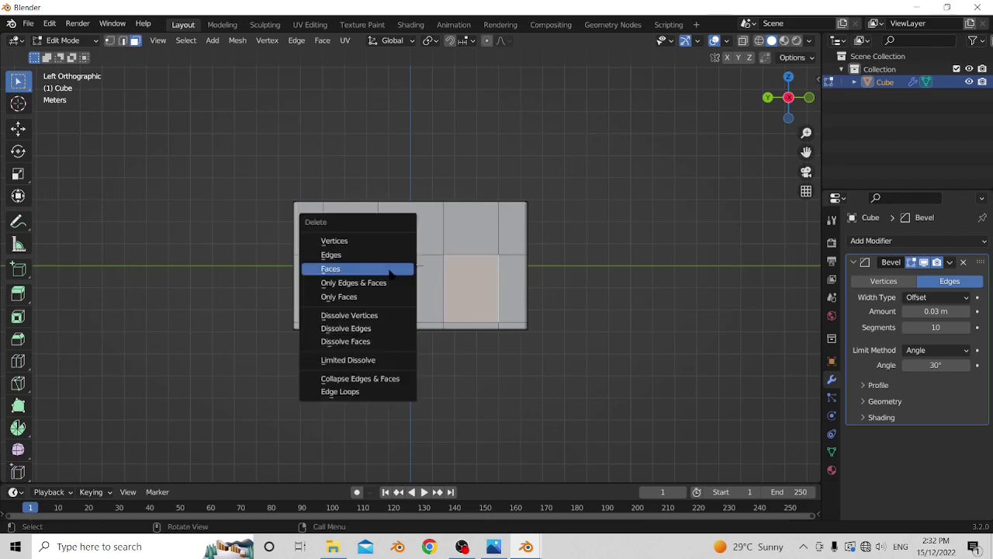
{"action": "left_click", "coordinate": [391, 271]}
- Inspect the box's openings in Object Mode and return to Edit Mode in the front view
{"action": "middle_click_drag", "start_coordinate": [643, 274], "coordinate": [530, 190]}
{"action": "key", "text": "Tab"}
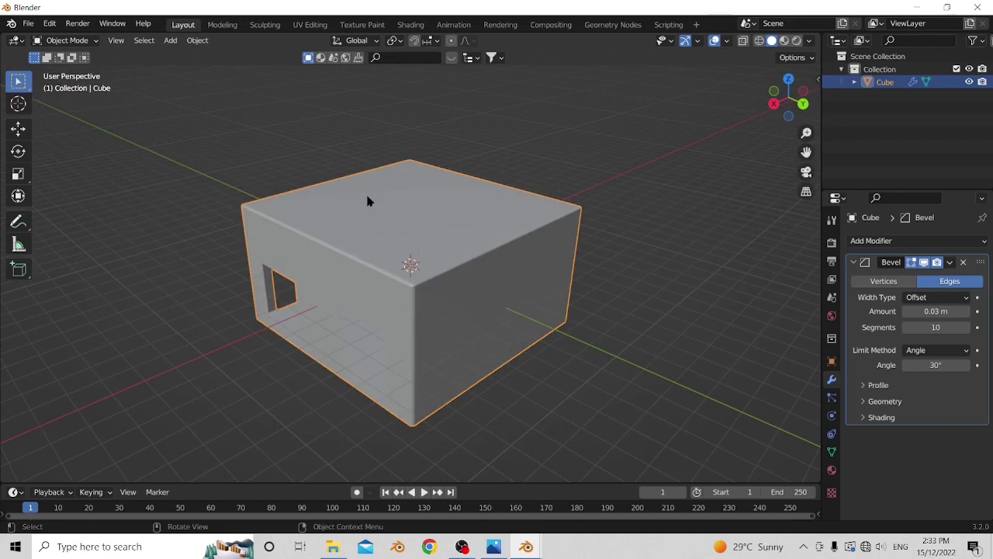
{"action": "key", "text": "KP_1"}
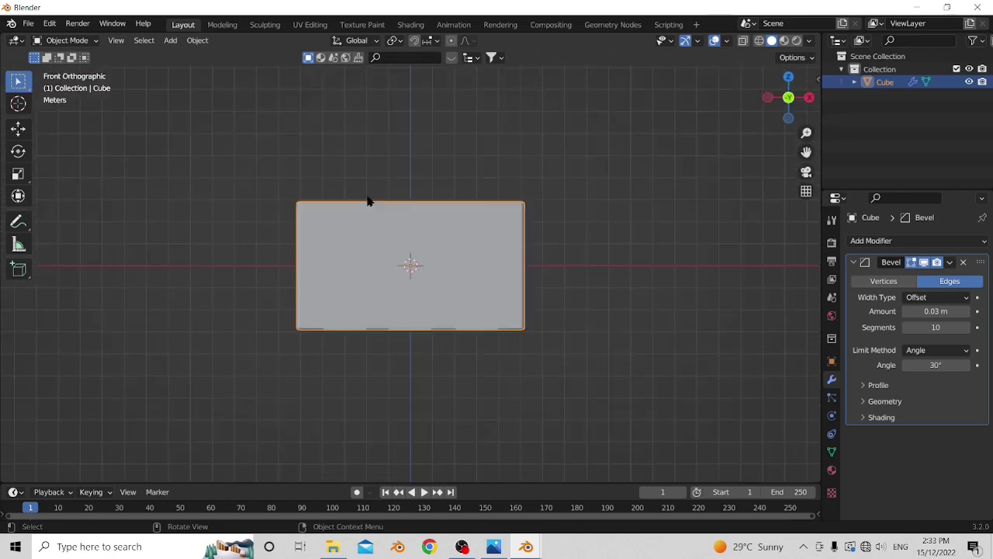
{"action": "key", "text": "Tab"}
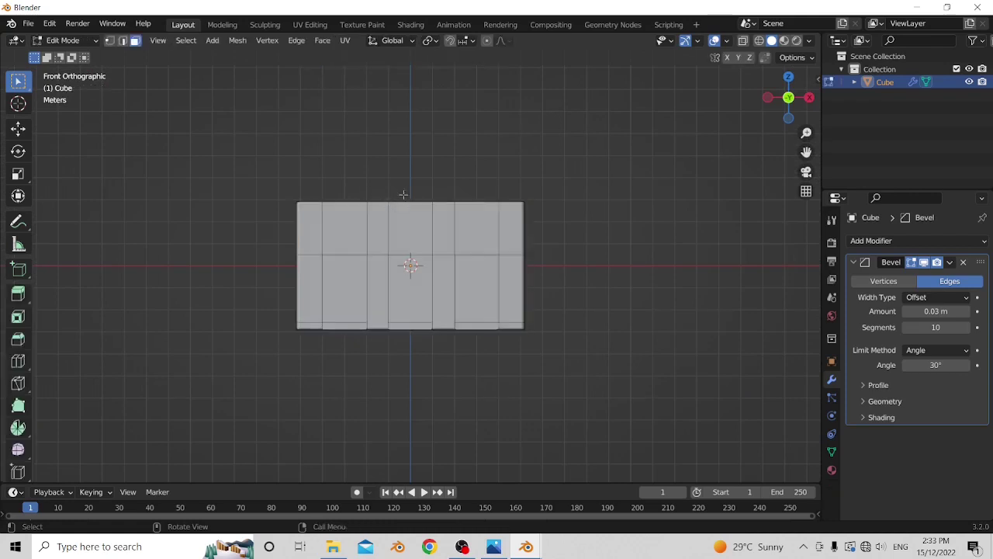
- Select the middle face of the box's roof and snap the 3D cursor to it
{"action": "middle_click_drag", "start_coordinate": [412, 196], "coordinate": [420, 268]}
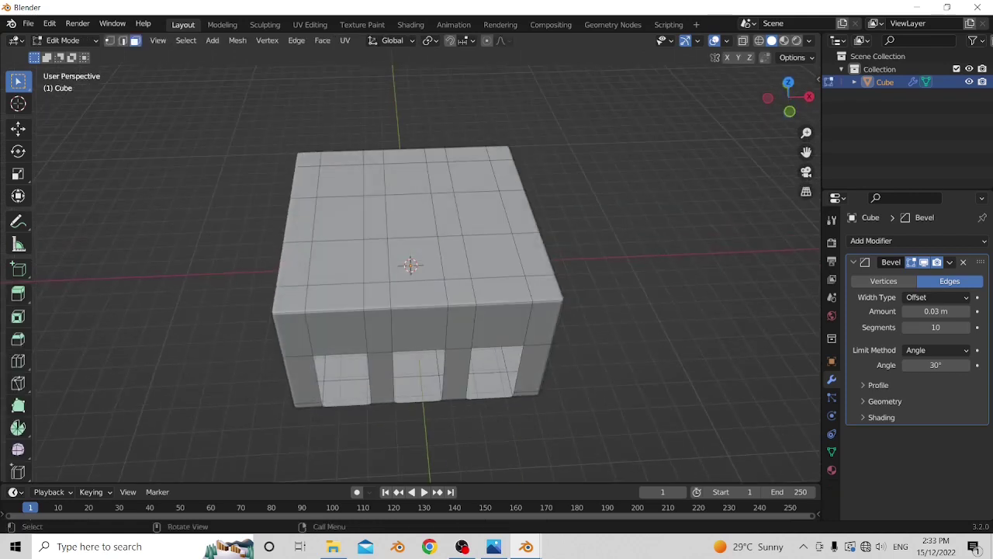
{"action": "left_click", "coordinate": [416, 218]}
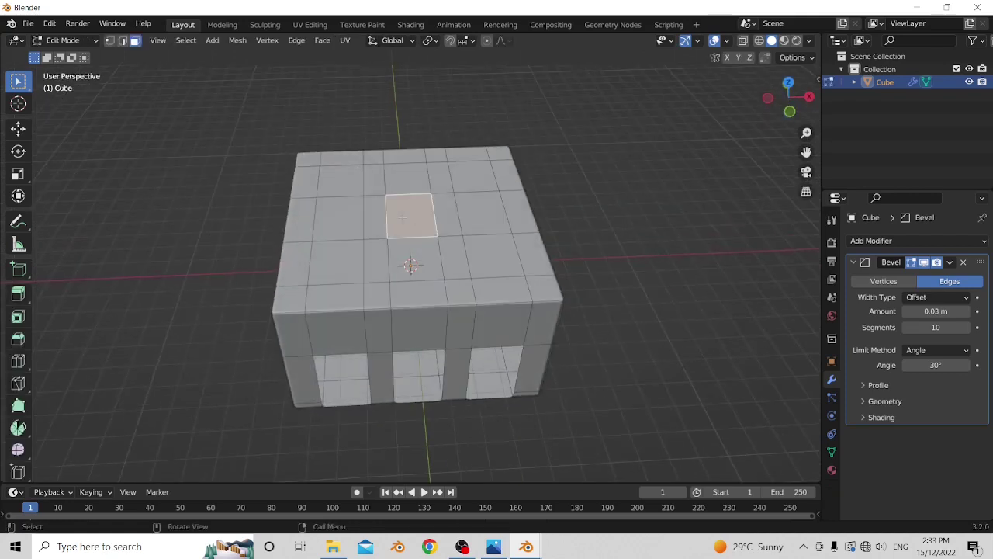
{"action": "key", "text": "shift+s"}
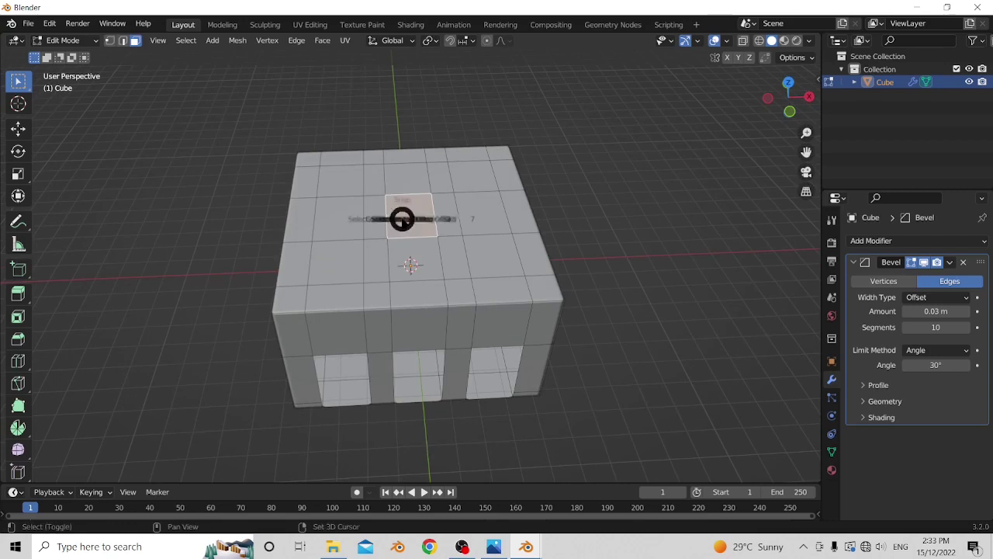
{"action": "key", "text": "2"}
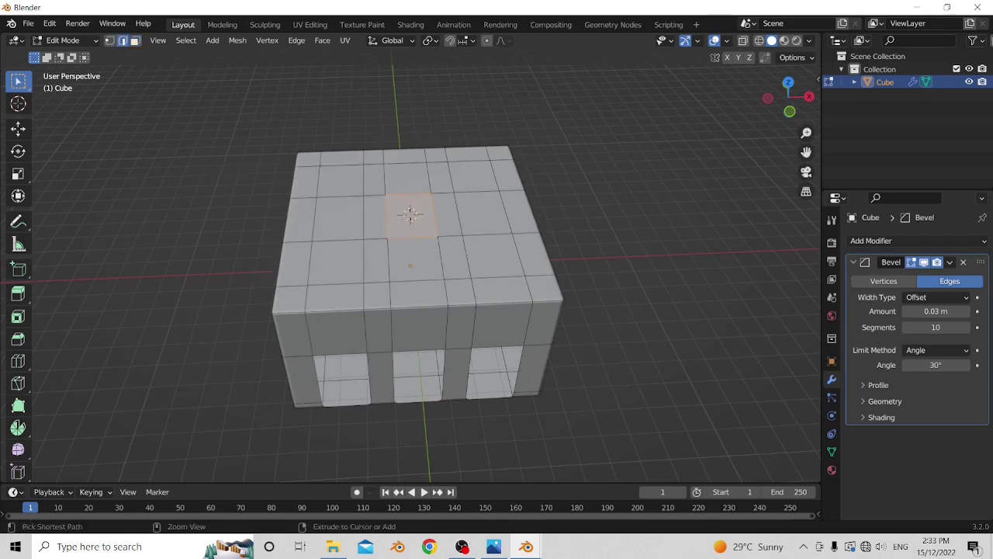
{"action": "key", "text": "3"}
{"action": "key", "text": "shift+s"}
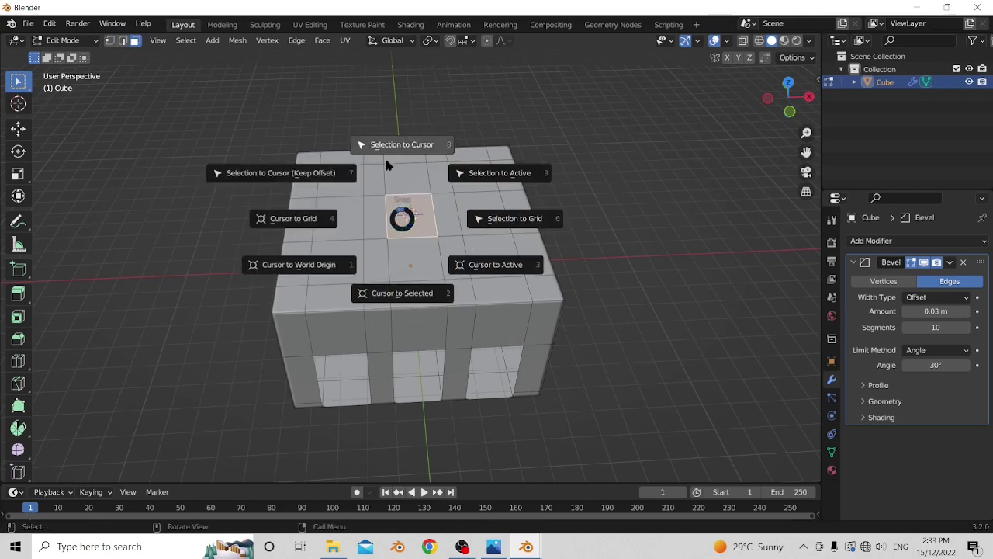
{"action": "left_click", "coordinate": [409, 301]}
{"action": "middle_click_drag", "start_coordinate": [411, 295], "coordinate": [382, 191]}
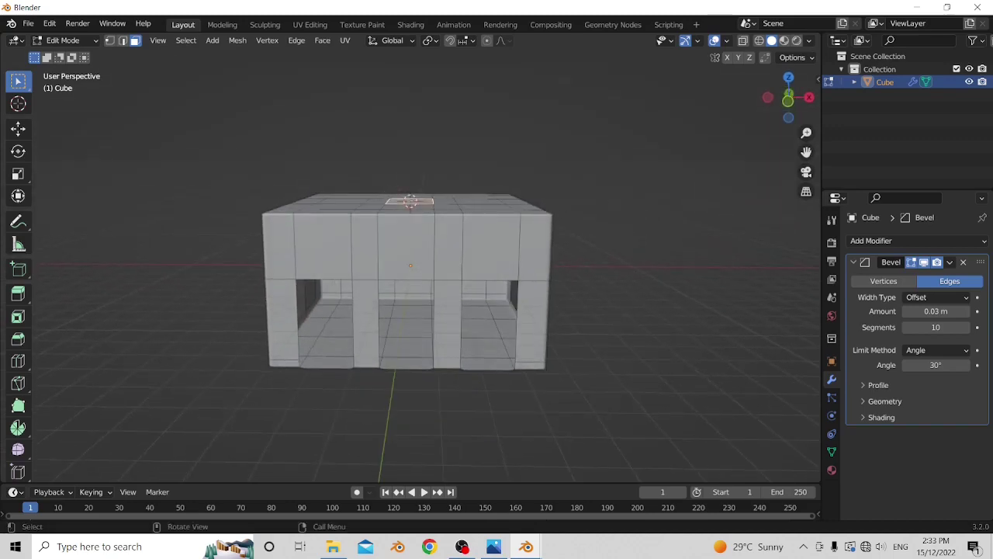
- In Object Mode, add a UV sphere at the 3D cursor on the roof
{"action": "key", "text": "Tab"}
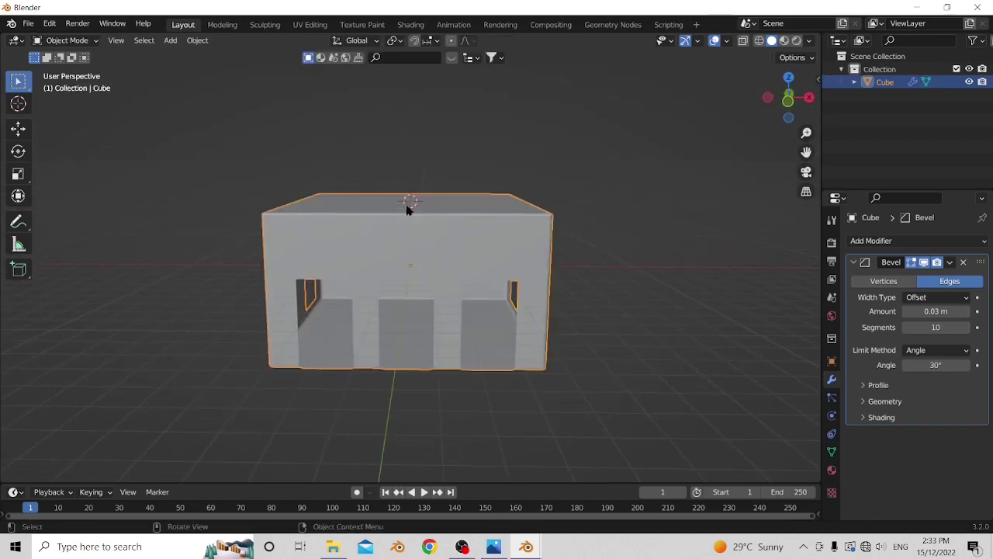
{"action": "mouse_move", "coordinate": [408, 207]}
{"action": "middle_mouse_down"}
{"action": "mouse_move", "coordinate": [368, 197]}
{"action": "mouse_move", "coordinate": [452, 201]}
{"action": "mouse_move", "coordinate": [397, 211]}
{"action": "mouse_move", "coordinate": [401, 197]}
{"action": "mouse_move", "coordinate": [432, 202]}
{"action": "mouse_move", "coordinate": [395, 211]}
{"action": "mouse_move", "coordinate": [411, 206]}
{"action": "mouse_move", "coordinate": [401, 202]}
{"action": "middle_mouse_up"}
{"action": "key", "text": "shift+a"}
{"action": "mouse_move", "coordinate": [401, 203]}
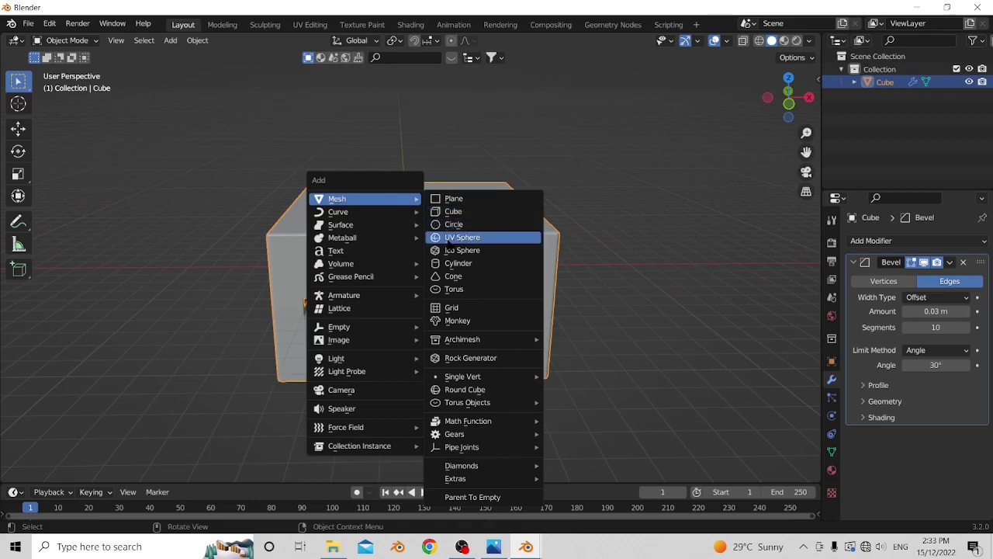
{"action": "left_click", "coordinate": [450, 237]}
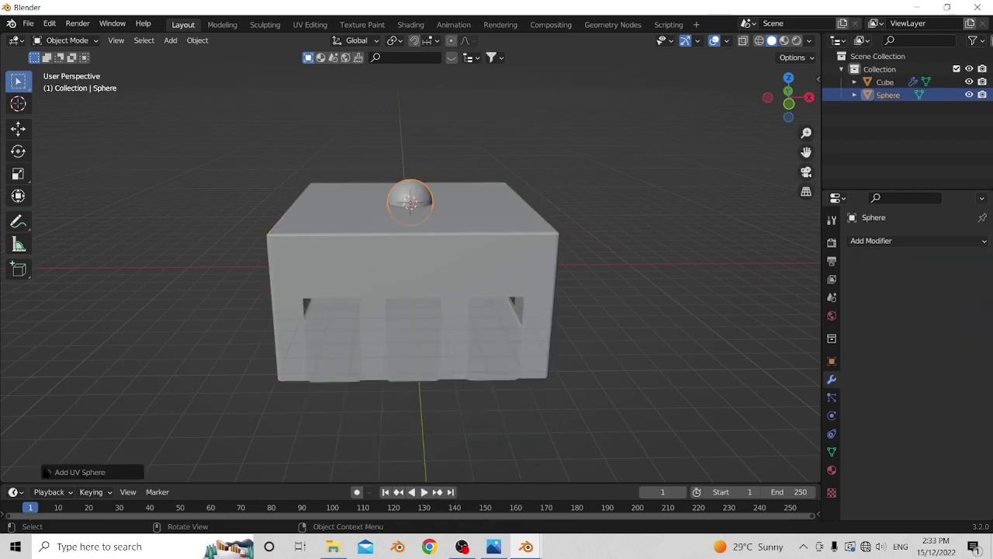
- Set the new UV sphere to 64 segments and 32 rings
{"action": "left_click", "coordinate": [52, 472]}
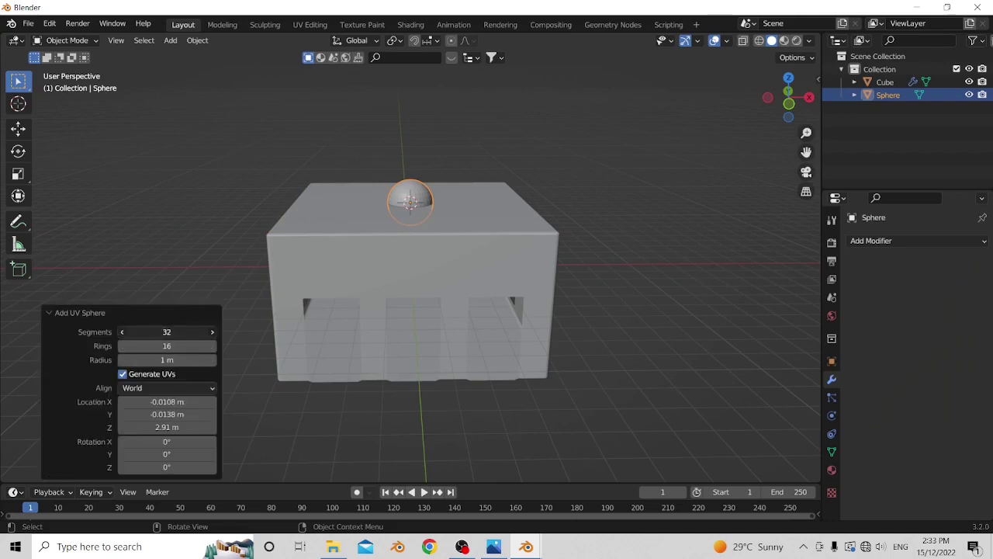
{"action": "left_click", "coordinate": [152, 331]}
{"action": "type", "text": "64"}
{"action": "key", "text": "Return"}
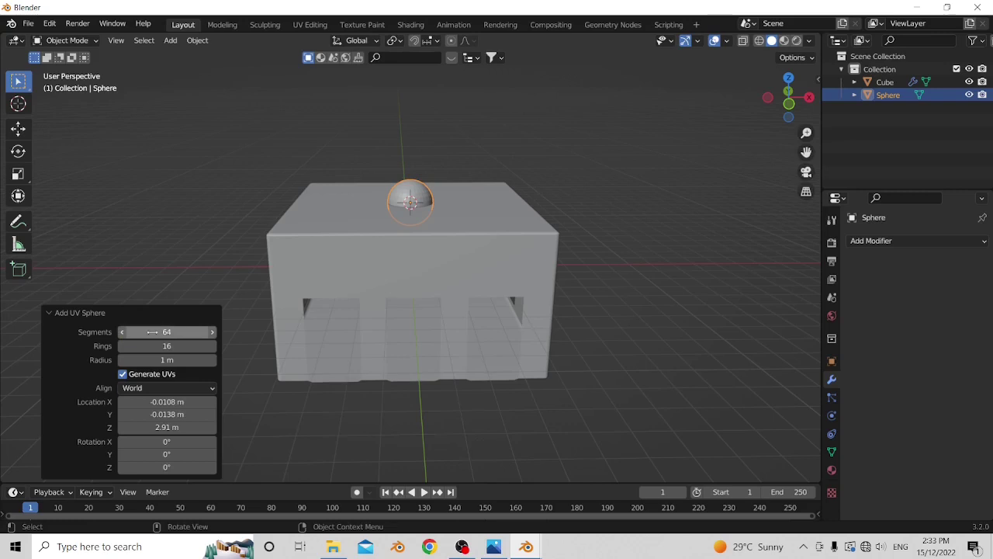
{"action": "scroll", "coordinate": [328, 244], "scroll_direction": "up", "scroll_amount": 5}
{"action": "middle_click_drag", "start_coordinate": [328, 244], "coordinate": [308, 302]}
{"action": "scroll", "coordinate": [278, 270], "scroll_direction": "up", "scroll_amount": 3}
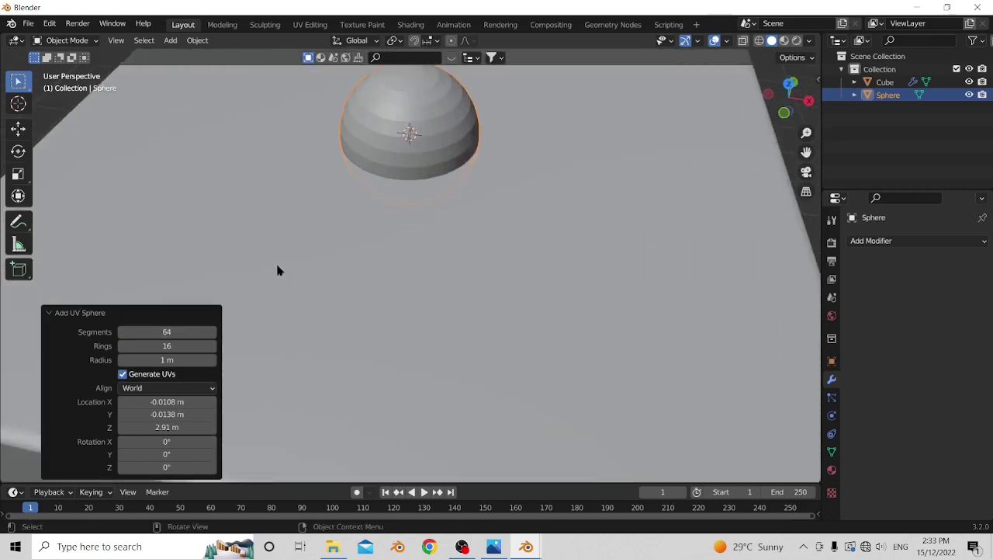
{"action": "left_click", "coordinate": [147, 346]}
{"action": "type", "text": "16"}
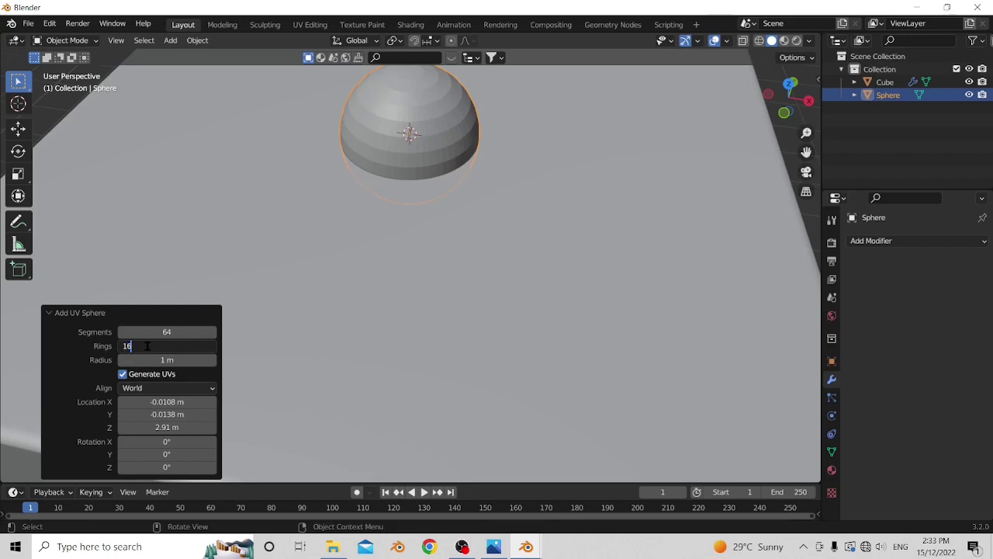
{"action": "type", "text": "*2"}
{"action": "key", "text": "Return"}
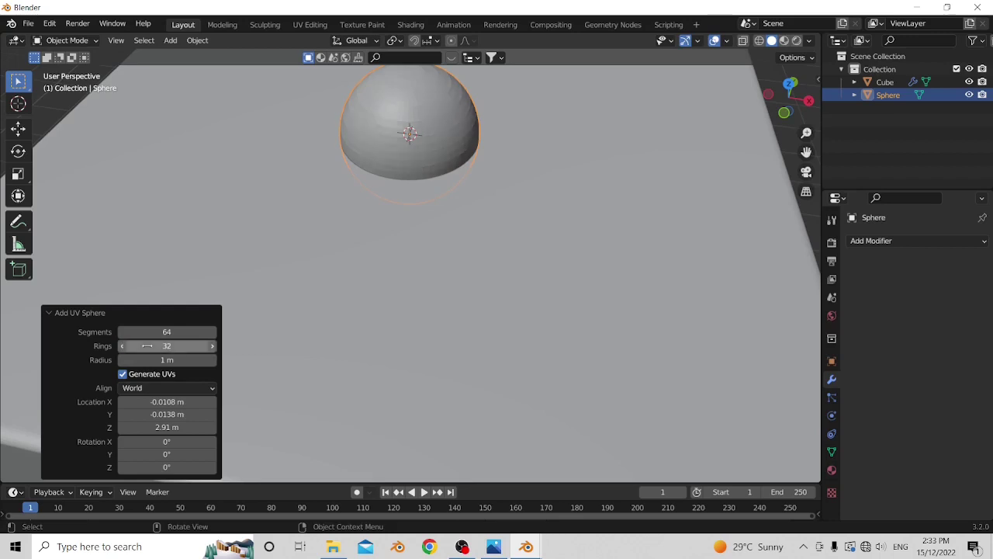
- Shade the sphere smooth and enable Auto Smooth for its normals
{"action": "middle_click_drag", "start_coordinate": [222, 298], "coordinate": [347, 140]}
{"action": "scroll", "coordinate": [226, 268], "scroll_direction": "down", "scroll_amount": 3}
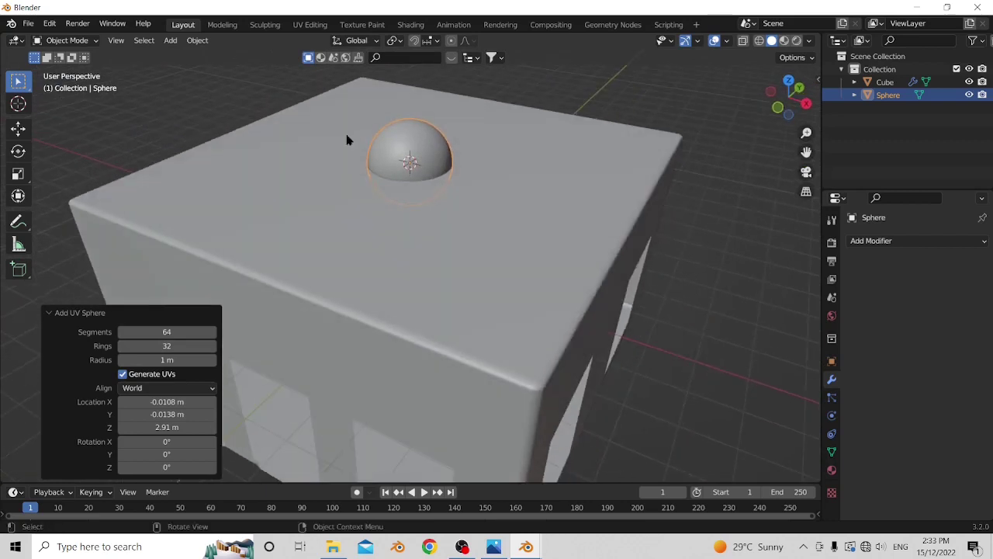
{"action": "right_click", "coordinate": [415, 137]}
{"action": "left_click", "coordinate": [413, 136]}
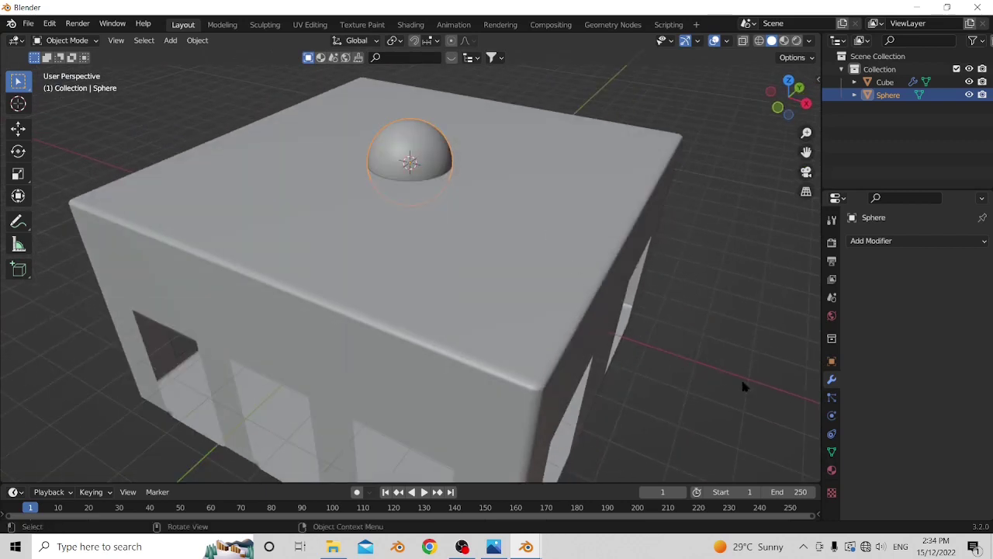
{"action": "left_click", "coordinate": [832, 452]}
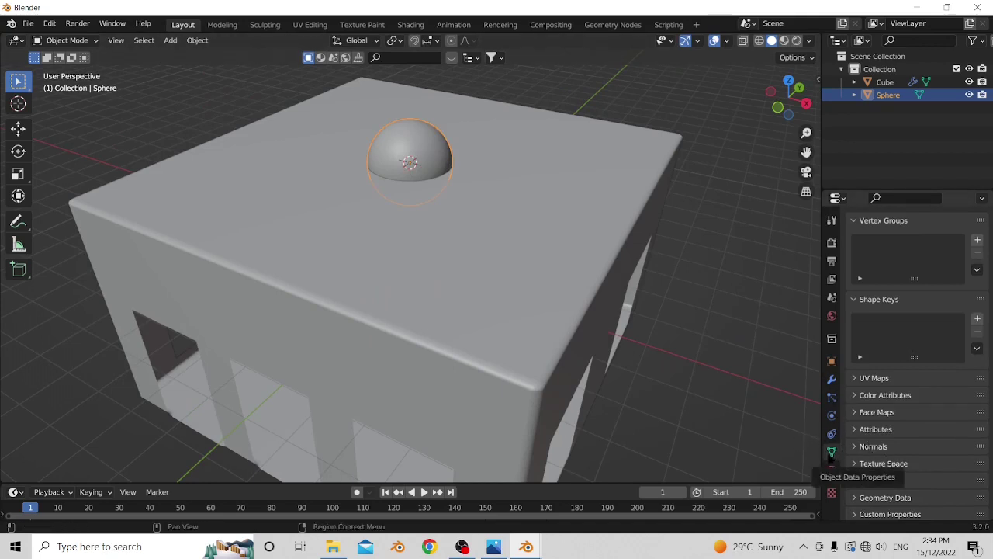
{"action": "left_click", "coordinate": [853, 447]}
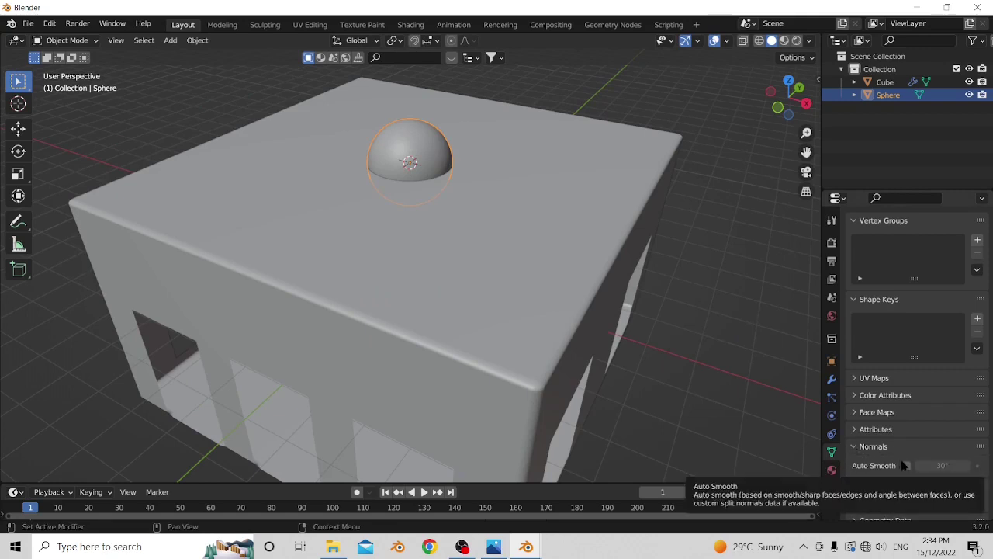
{"action": "left_click", "coordinate": [906, 465]}
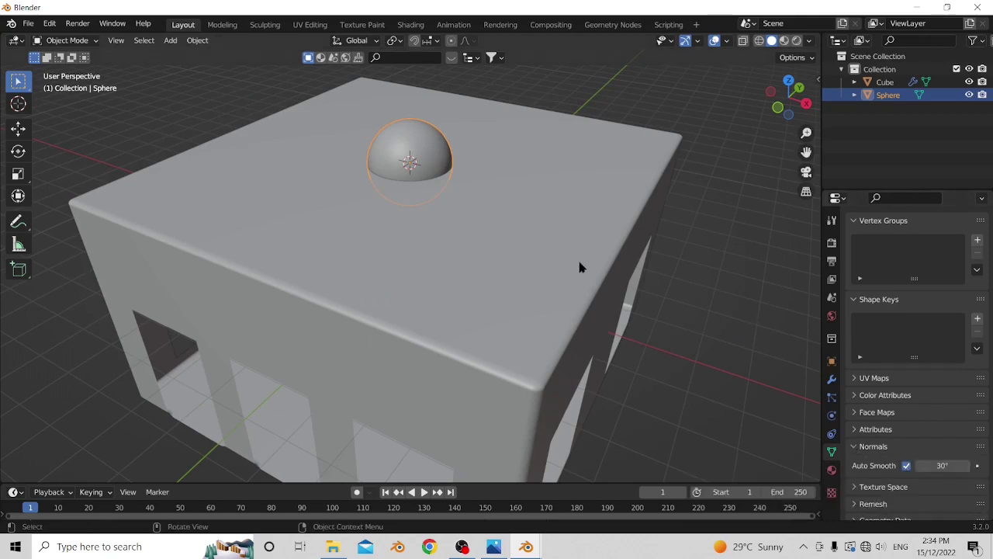
- From the front view, scale the sphere uniformly by a factor of 3.5
{"action": "middle_click_drag", "start_coordinate": [580, 266], "coordinate": [435, 191]}
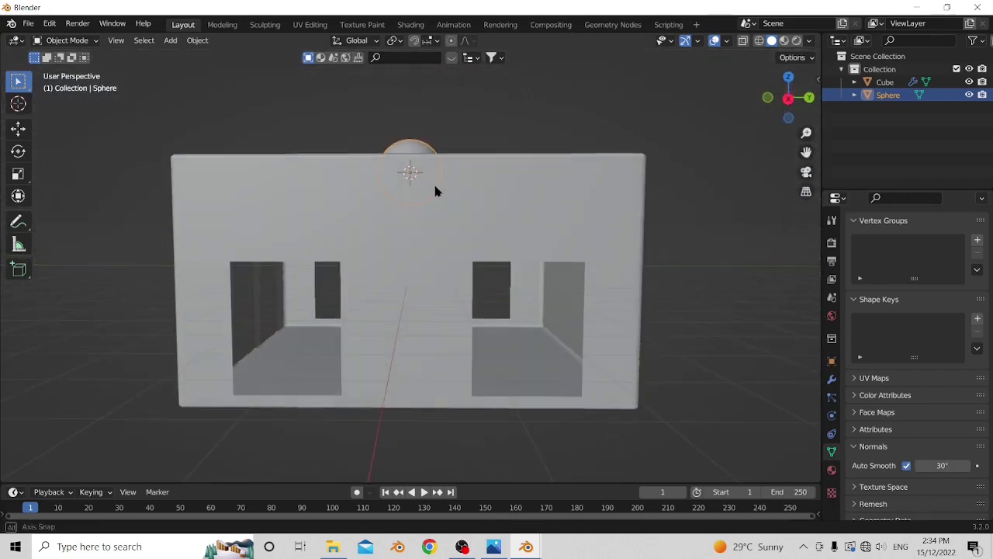
{"action": "key", "text": "KP_3"}
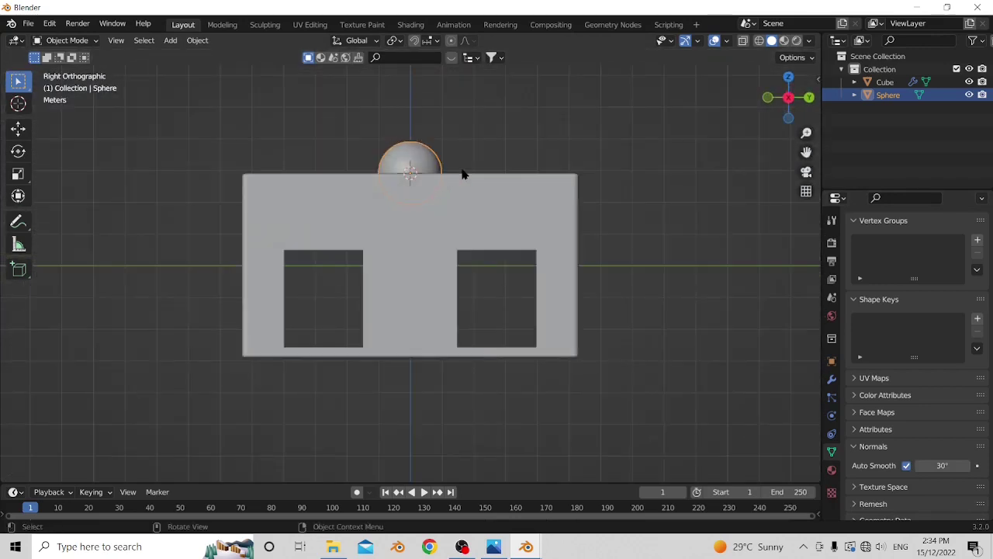
{"action": "key", "text": "KP_1"}
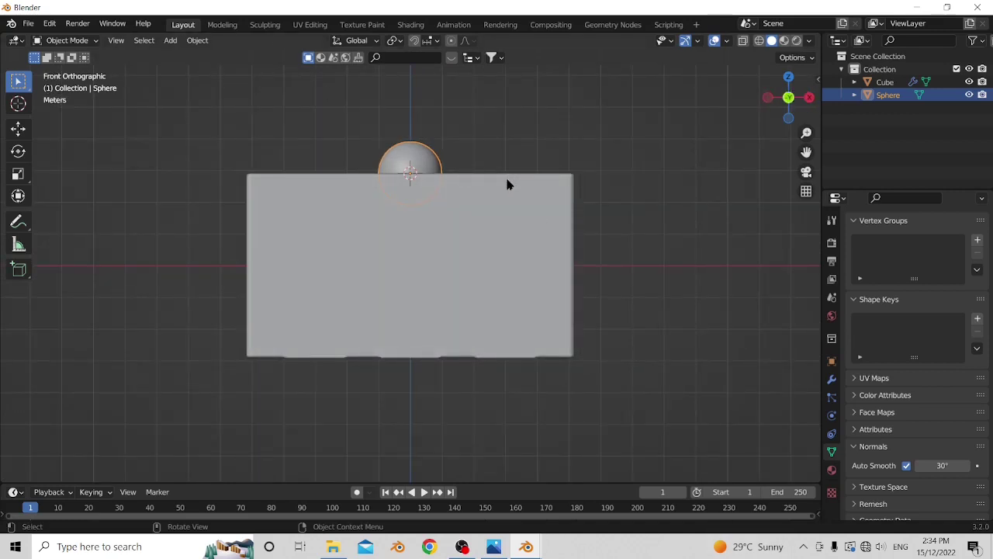
{"action": "key", "text": "s"}
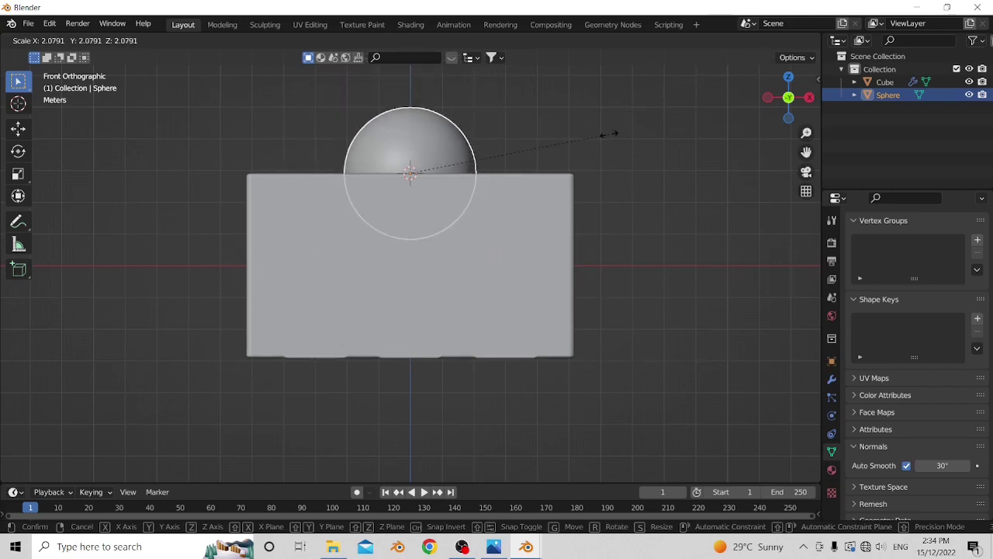
{"action": "type", "text": "3"}
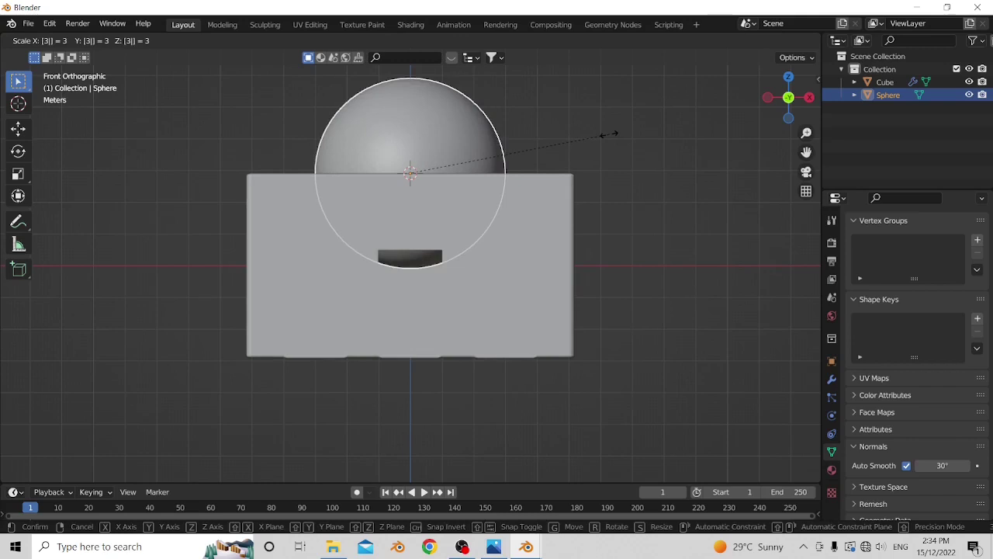
{"action": "key", "text": "BackSpace"}
{"action": "type", "text": "2.1"}
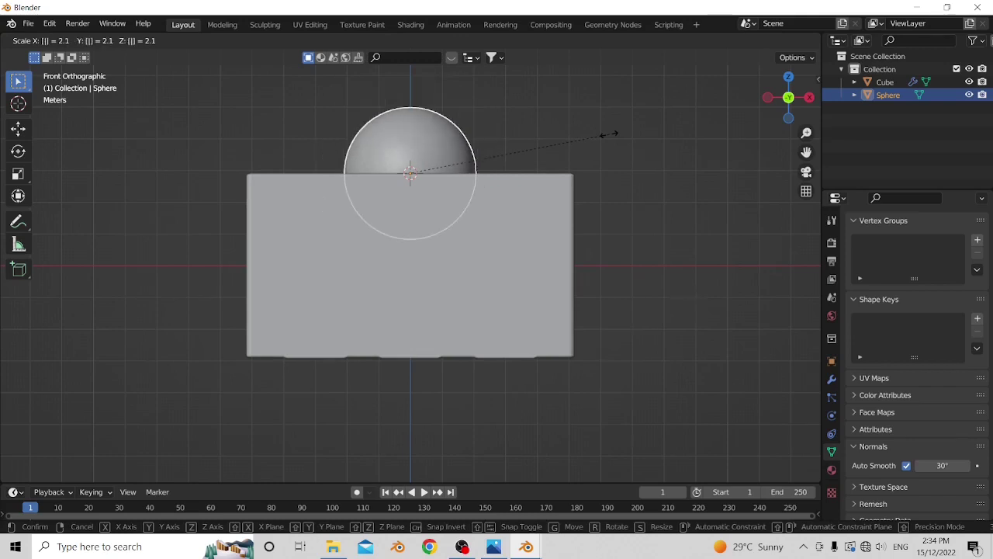
{"action": "key", "text": "BackSpace"}
{"action": "key", "text": "BackSpace"}
{"action": "key", "text": "BackSpace"}
{"action": "type", "text": "3.5"}
{"action": "key", "text": "Return"}
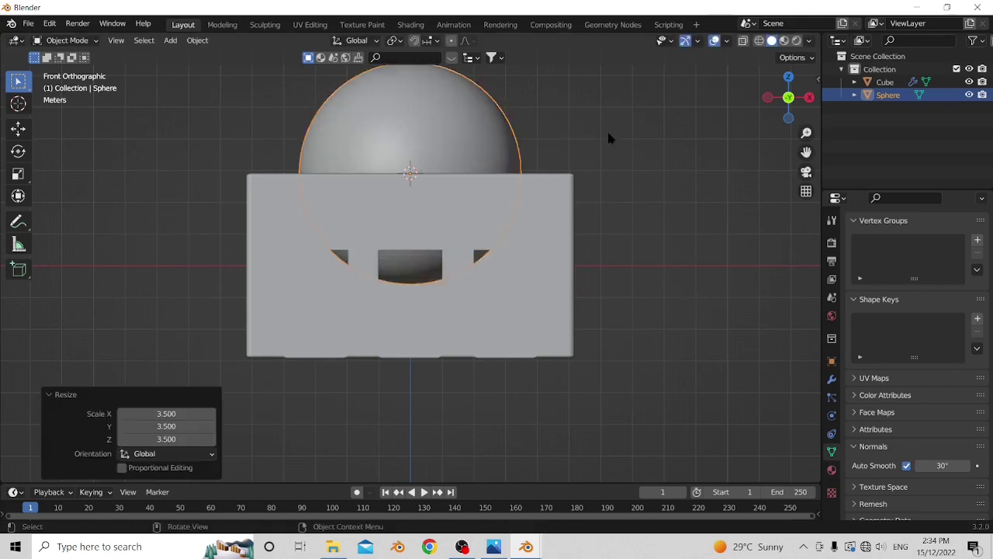
- Put the sphere in Edit Mode, isolate it in local view and look at it from the right
{"action": "key", "text": "Tab"}
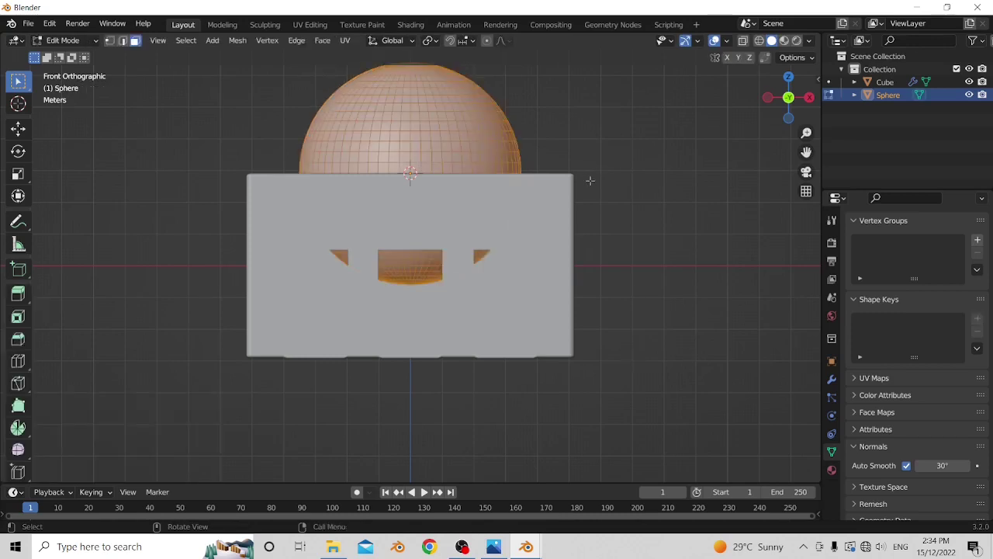
{"action": "key", "text": "KP_Divide"}
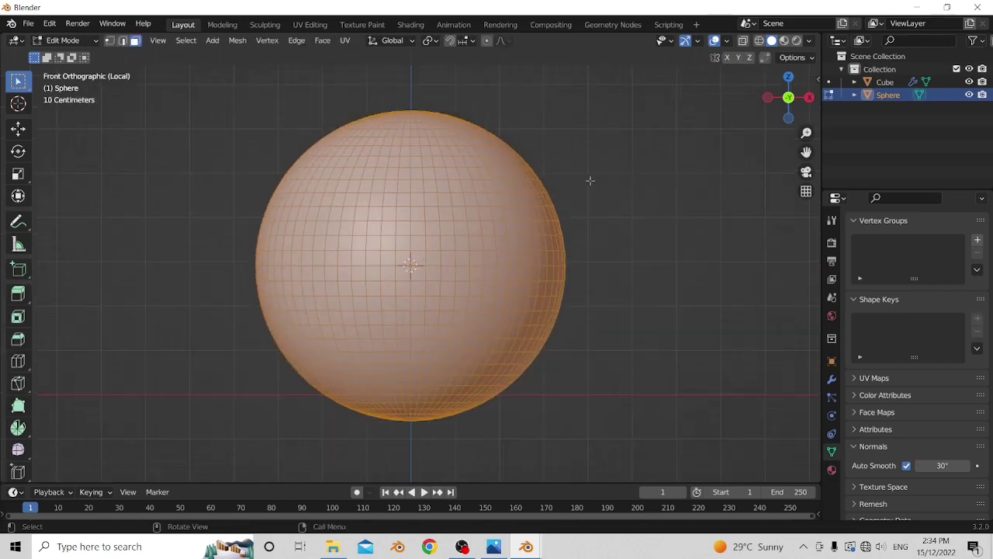
{"action": "scroll", "coordinate": [527, 135], "scroll_direction": "down", "scroll_amount": 3}
{"action": "middle_click_drag", "start_coordinate": [521, 144], "coordinate": [474, 198]}
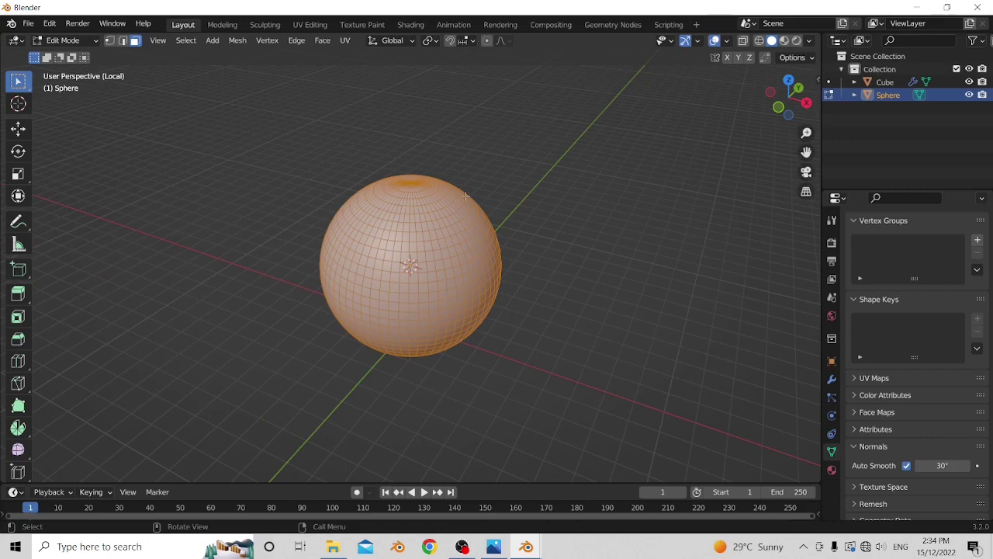
{"action": "key", "text": "KP_1"}
{"action": "key", "text": "KP_3"}
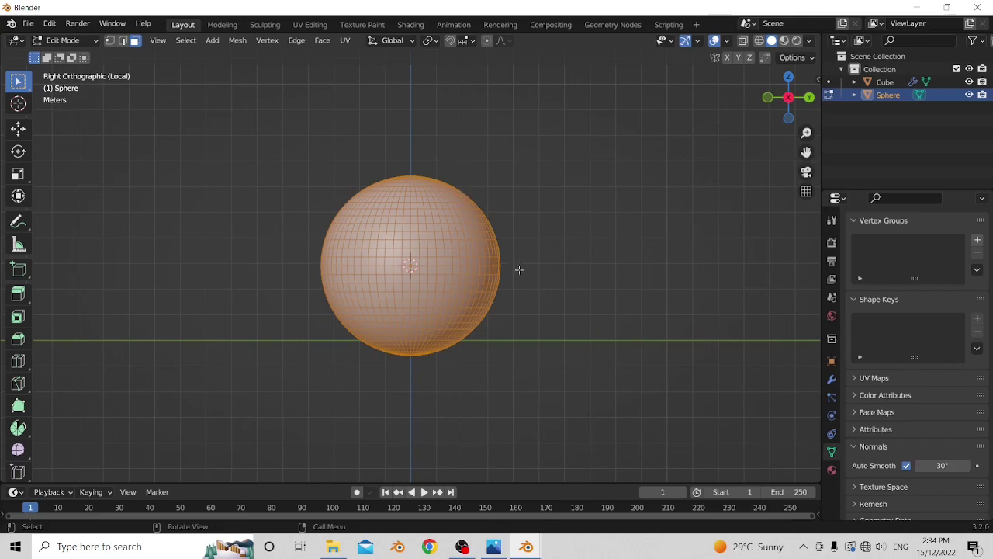
- Try to box-select the faces of the sphere's lower half from the right view without X-ray
{"action": "left_click_drag", "start_coordinate": [519, 269], "coordinate": [287, 387]}
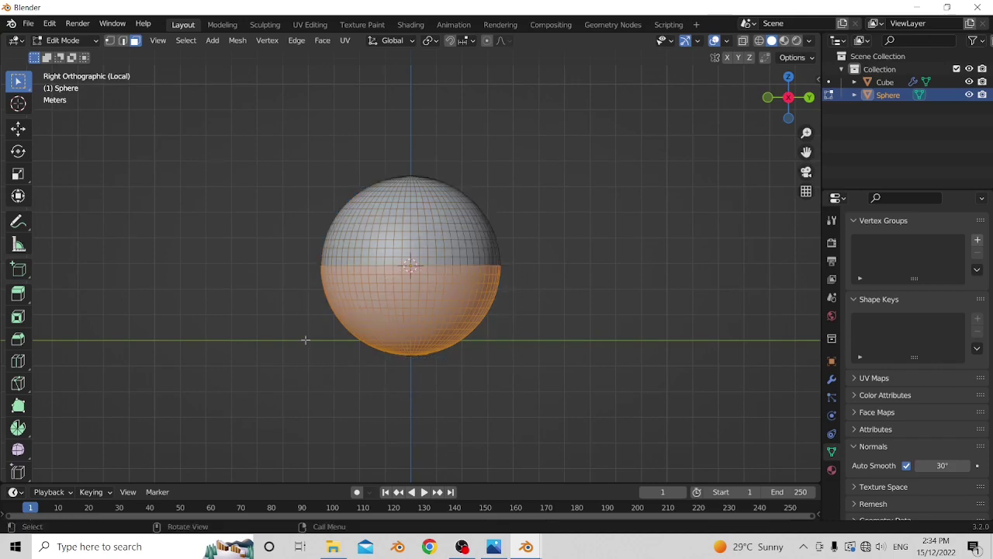
{"action": "middle_click_drag", "start_coordinate": [502, 301], "coordinate": [245, 297]}
{"action": "middle_click_drag", "start_coordinate": [425, 312], "coordinate": [535, 333]}
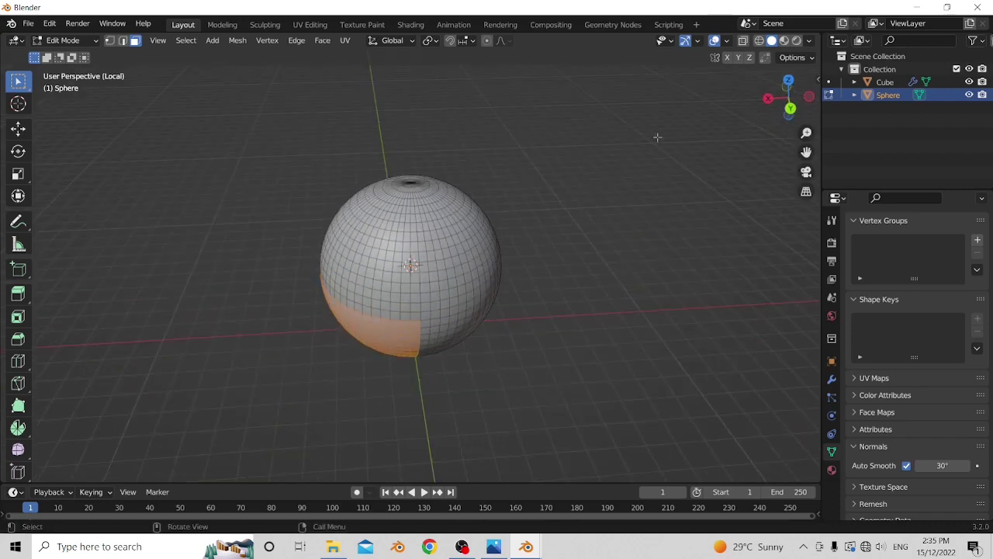
- Turn on X-ray and box-select all faces of the sphere's lower half from the right view
{"action": "left_click", "coordinate": [742, 42]}
{"action": "middle_click_drag", "start_coordinate": [449, 203], "coordinate": [481, 157]}
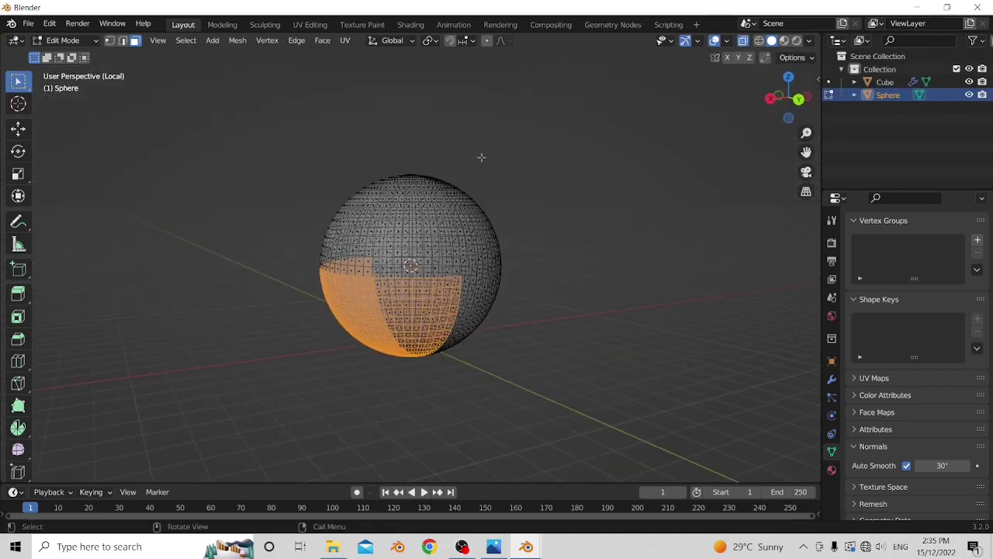
{"action": "key", "text": "KP_3"}
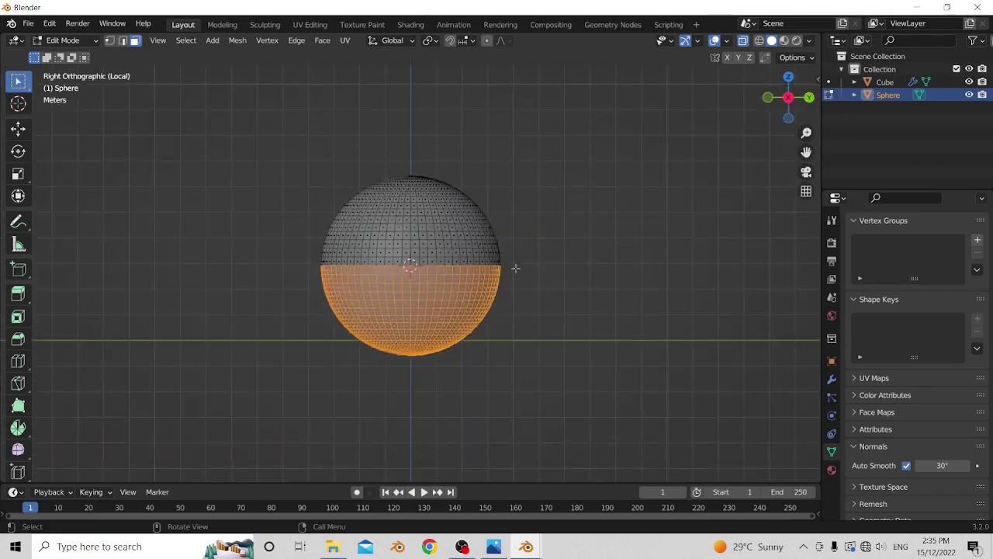
{"action": "left_click_drag", "start_coordinate": [515, 269], "coordinate": [279, 405]}
{"action": "middle_click_drag", "start_coordinate": [566, 327], "coordinate": [441, 320]}
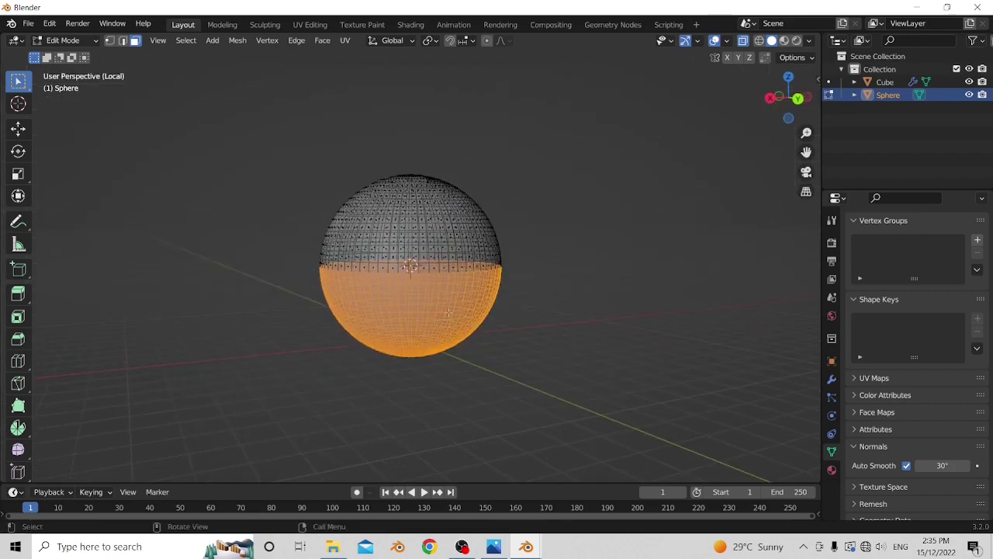
- Delete the selected faces of the sphere's lower half and shade the remaining dome smooth in Object Mode with X-ray off
{"action": "key", "text": "KP_3"}
{"action": "key", "text": "x"}
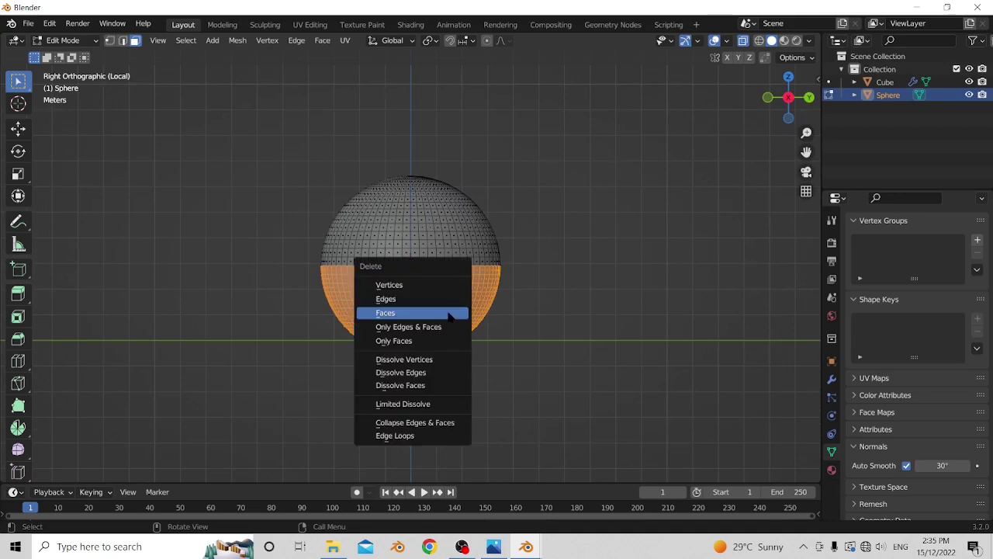
{"action": "left_click", "coordinate": [449, 314]}
{"action": "key", "text": "Tab"}
{"action": "middle_click_drag", "start_coordinate": [455, 297], "coordinate": [576, 75]}
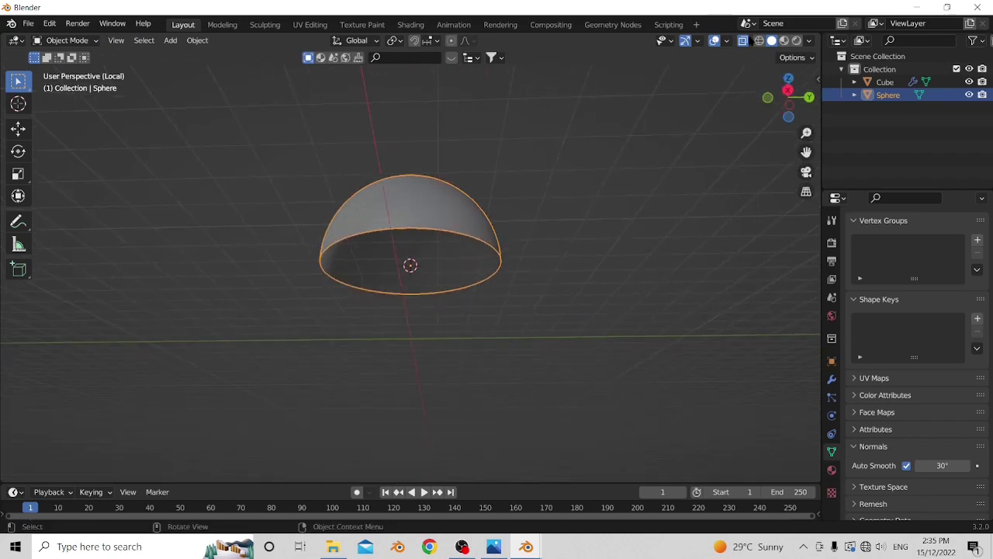
{"action": "right_click", "coordinate": [593, 259]}
{"action": "left_click", "coordinate": [574, 256]}
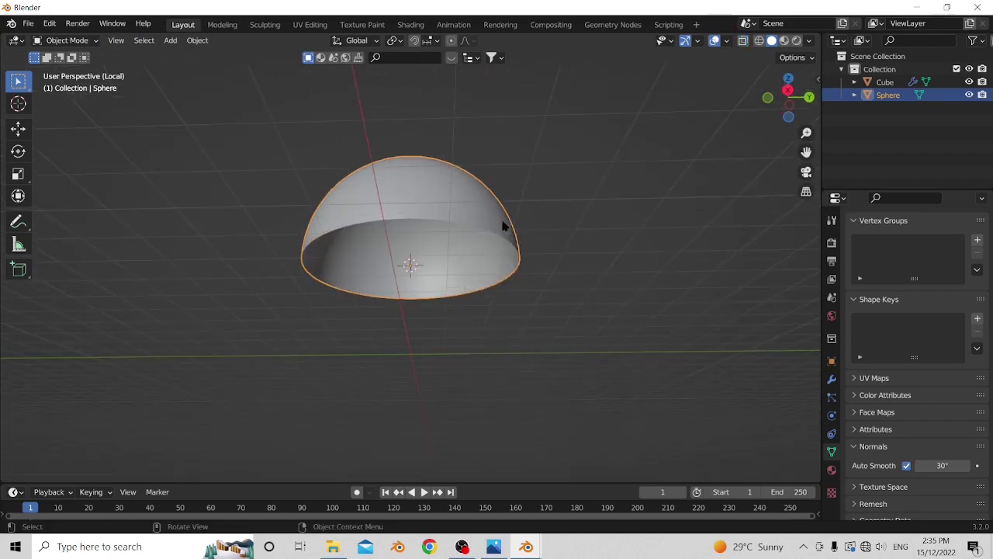
- Select the edge loop around the dome's open bottom, fill it with a face, and leave Edit Mode and local view
{"action": "middle_click_drag", "start_coordinate": [506, 222], "coordinate": [471, 201]}
{"action": "middle_click_drag", "start_coordinate": [427, 257], "coordinate": [433, 287]}
{"action": "key", "text": "Tab"}
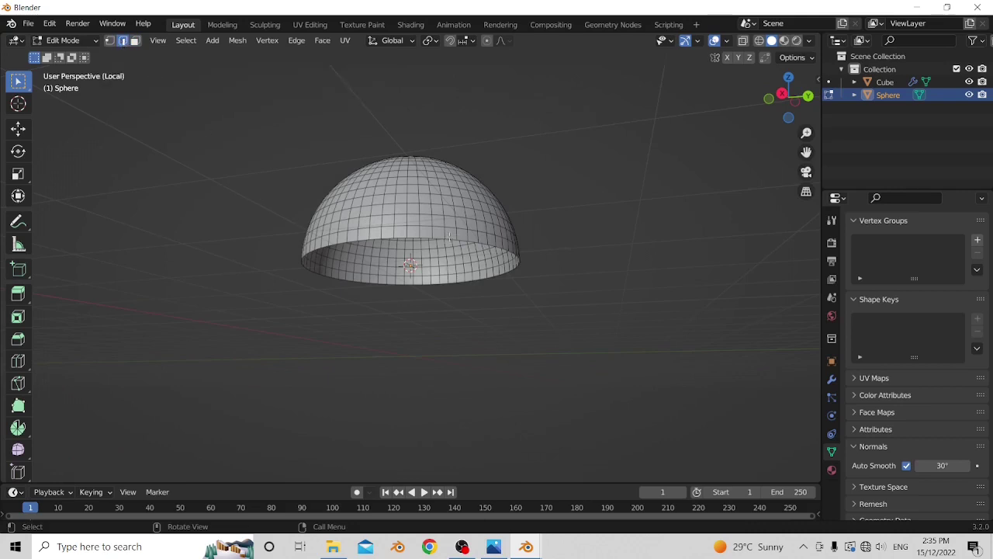
{"action": "key", "text": "alt"}
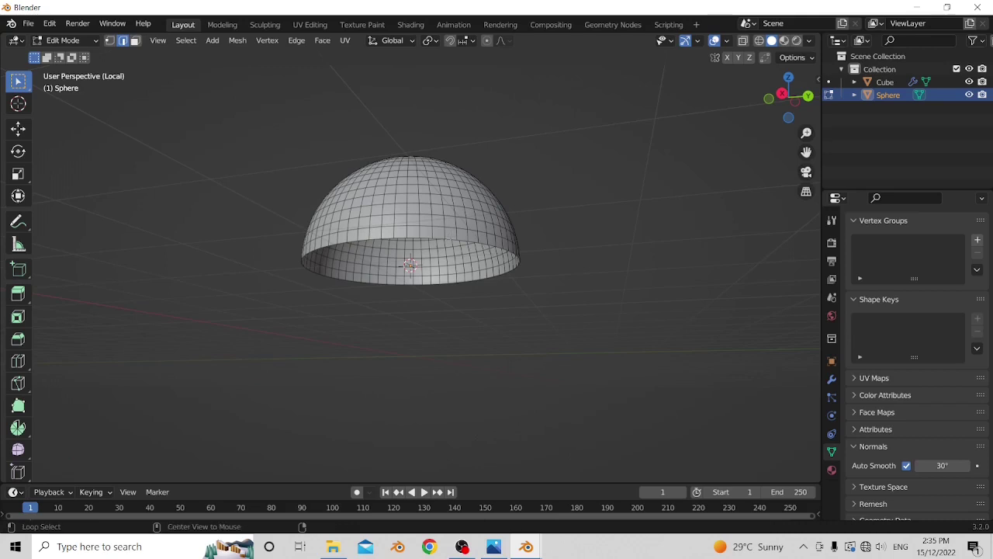
{"action": "left_click", "coordinate": [449, 239], "text": "alt"}
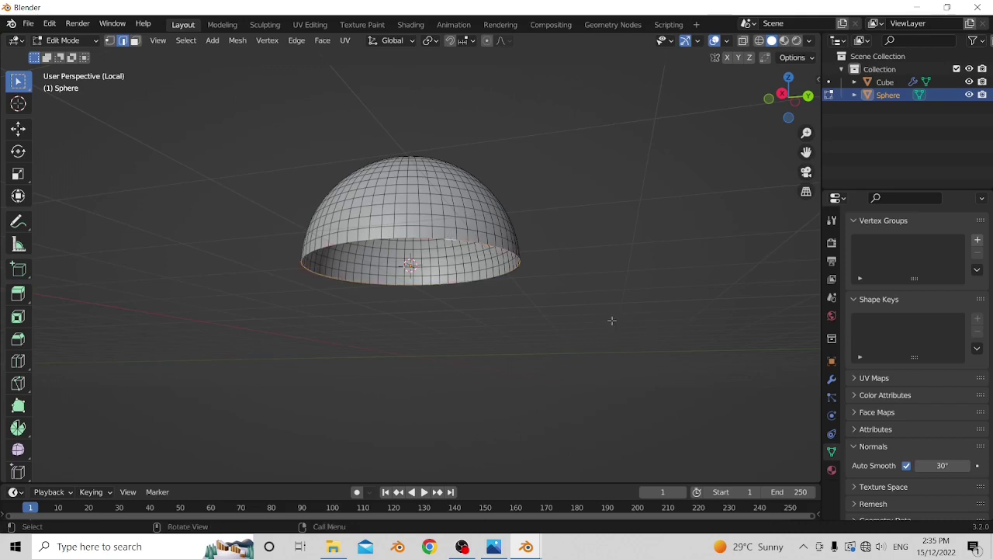
{"action": "middle_click_drag", "start_coordinate": [611, 320], "coordinate": [547, 311]}
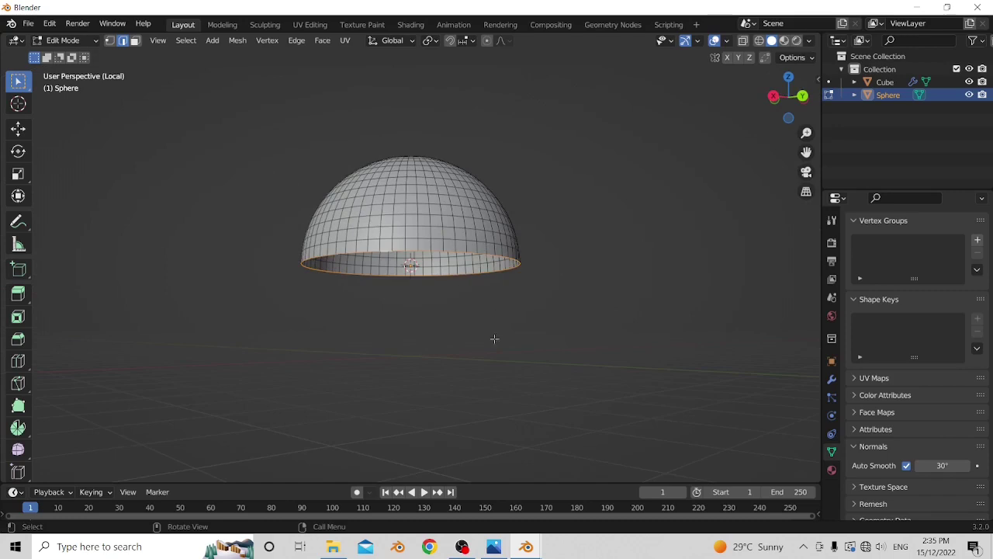
{"action": "mouse_move", "coordinate": [494, 339]}
{"action": "middle_mouse_down"}
{"action": "mouse_move", "coordinate": [501, 359]}
{"action": "mouse_move", "coordinate": [477, 310]}
{"action": "mouse_move", "coordinate": [489, 305]}
{"action": "mouse_move", "coordinate": [499, 339]}
{"action": "mouse_move", "coordinate": [484, 318]}
{"action": "mouse_move", "coordinate": [499, 333]}
{"action": "mouse_move", "coordinate": [484, 326]}
{"action": "mouse_move", "coordinate": [521, 277]}
{"action": "mouse_move", "coordinate": [377, 346]}
{"action": "mouse_move", "coordinate": [415, 375]}
{"action": "mouse_move", "coordinate": [457, 344]}
{"action": "mouse_move", "coordinate": [483, 350]}
{"action": "mouse_move", "coordinate": [508, 319]}
{"action": "mouse_move", "coordinate": [497, 319]}
{"action": "mouse_move", "coordinate": [494, 337]}
{"action": "mouse_move", "coordinate": [344, 330]}
{"action": "mouse_move", "coordinate": [393, 289]}
{"action": "mouse_move", "coordinate": [359, 295]}
{"action": "mouse_move", "coordinate": [427, 305]}
{"action": "mouse_move", "coordinate": [422, 246]}
{"action": "mouse_move", "coordinate": [370, 197]}
{"action": "mouse_move", "coordinate": [437, 288]}
{"action": "mouse_move", "coordinate": [508, 277]}
{"action": "mouse_move", "coordinate": [428, 298]}
{"action": "mouse_move", "coordinate": [437, 277]}
{"action": "mouse_move", "coordinate": [460, 279]}
{"action": "middle_mouse_up"}
{"action": "key", "text": "f"}
{"action": "key", "text": "Tab"}
{"action": "key", "text": "KP_Divide"}
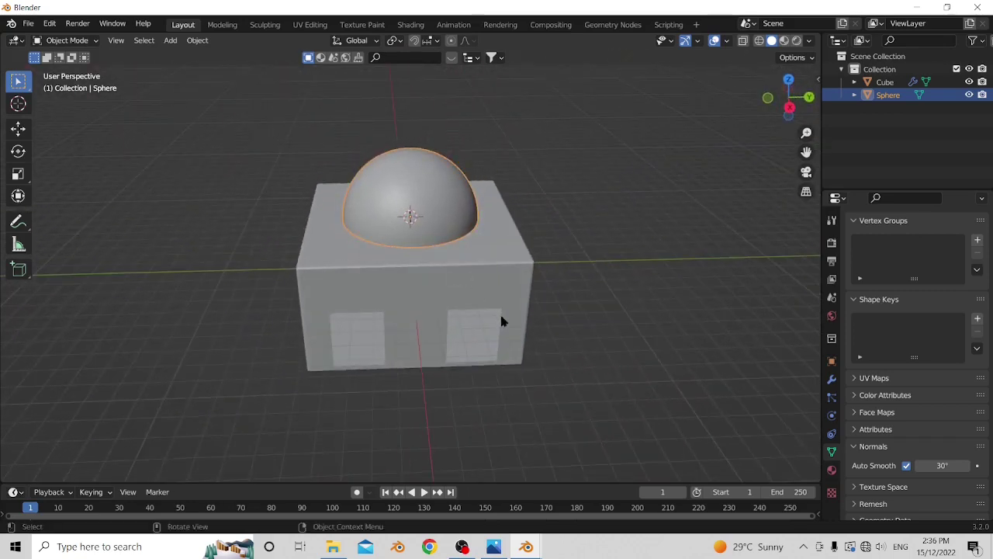
- Scale the dome uniformly by about 1.231 so it covers more of the roof
{"action": "key", "text": "s"}
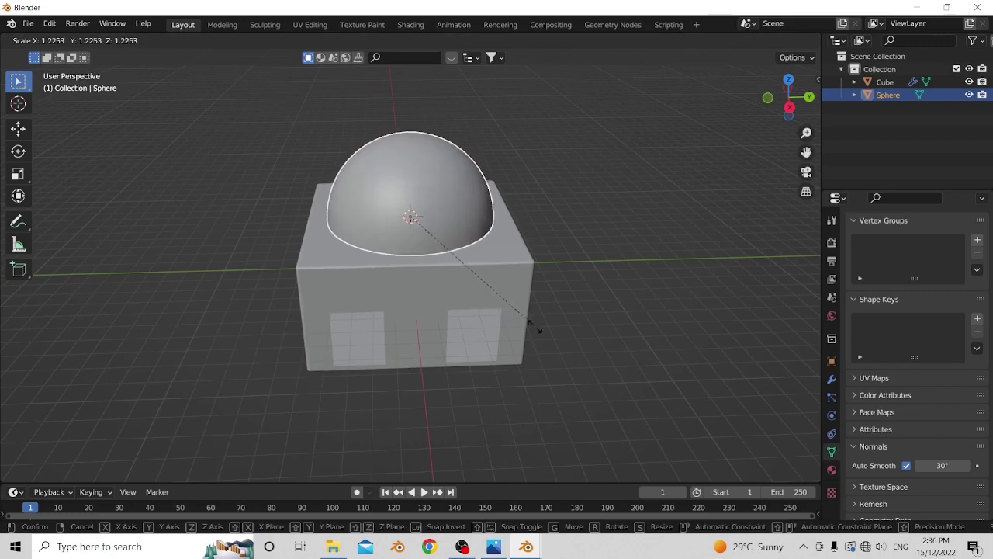
{"action": "left_click", "coordinate": [534, 322]}
{"action": "middle_click_drag", "start_coordinate": [533, 321], "coordinate": [350, 295]}
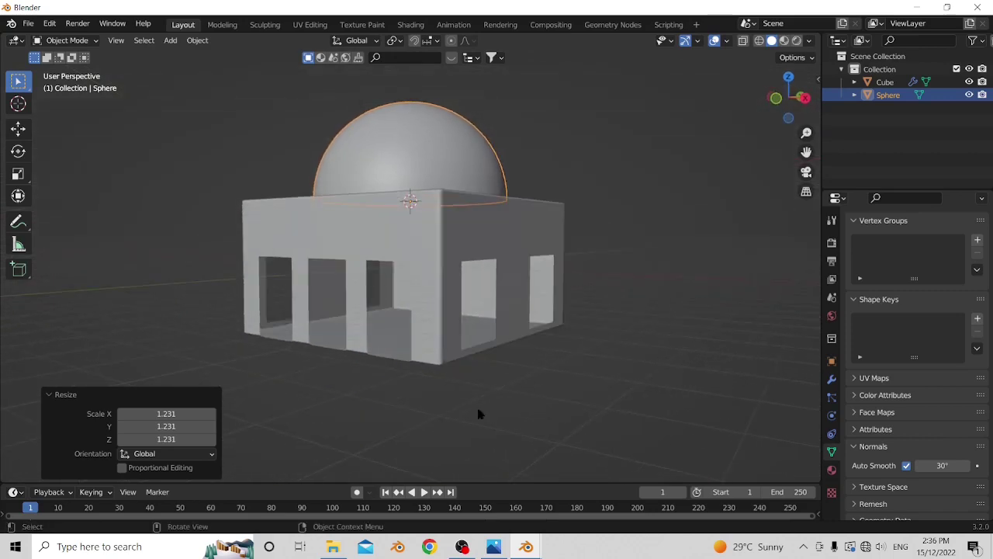
- Add a cube mesh and move it about -11.14 m along the Y axis, clear of the building
{"action": "left_click", "coordinate": [431, 360]}
{"action": "middle_click_drag", "start_coordinate": [436, 361], "coordinate": [516, 386]}
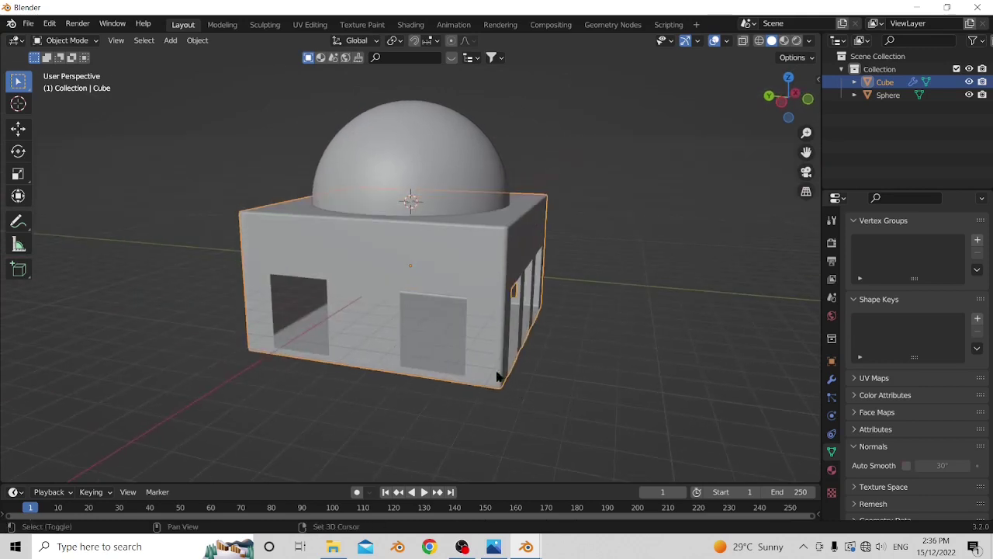
{"action": "key", "text": "shift+a"}
{"action": "mouse_move", "coordinate": [461, 274]}
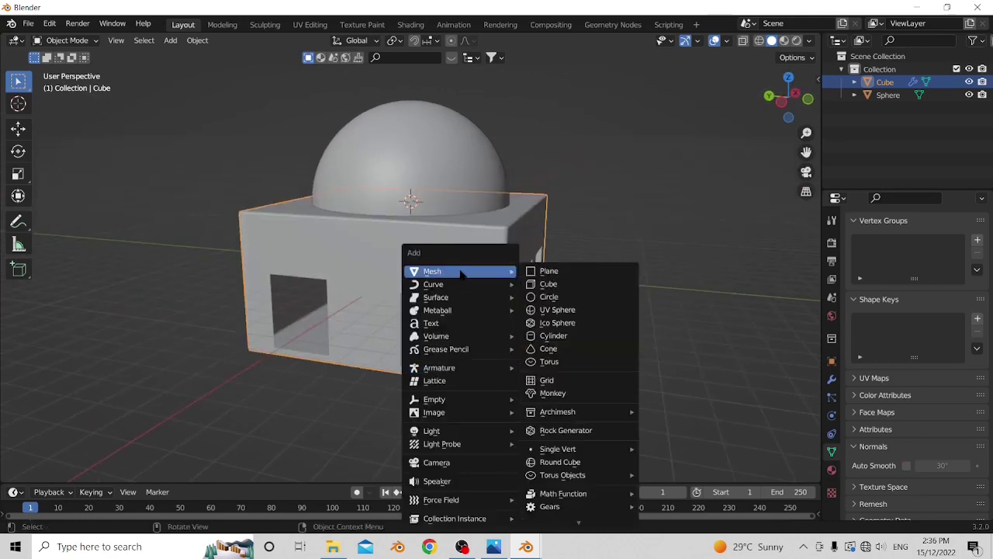
{"action": "left_click", "coordinate": [555, 284]}
{"action": "middle_click_drag", "start_coordinate": [588, 305], "coordinate": [466, 353]}
{"action": "key", "text": "g"}
{"action": "key", "text": "y"}
{"action": "left_click", "coordinate": [347, 399]}
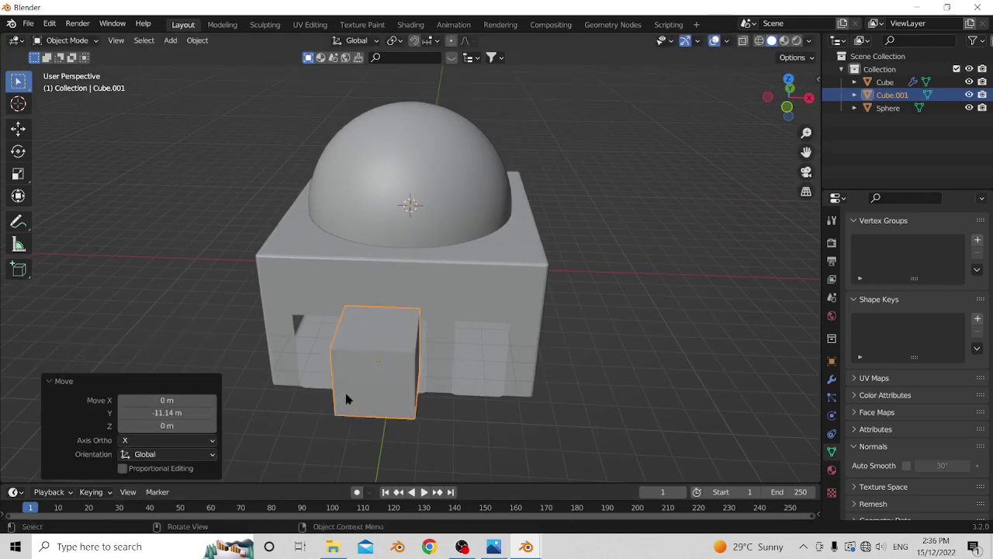
- Flatten the new cube by scaling it to about 0.185 along the Z axis
{"action": "middle_click_drag", "start_coordinate": [348, 399], "coordinate": [487, 355]}
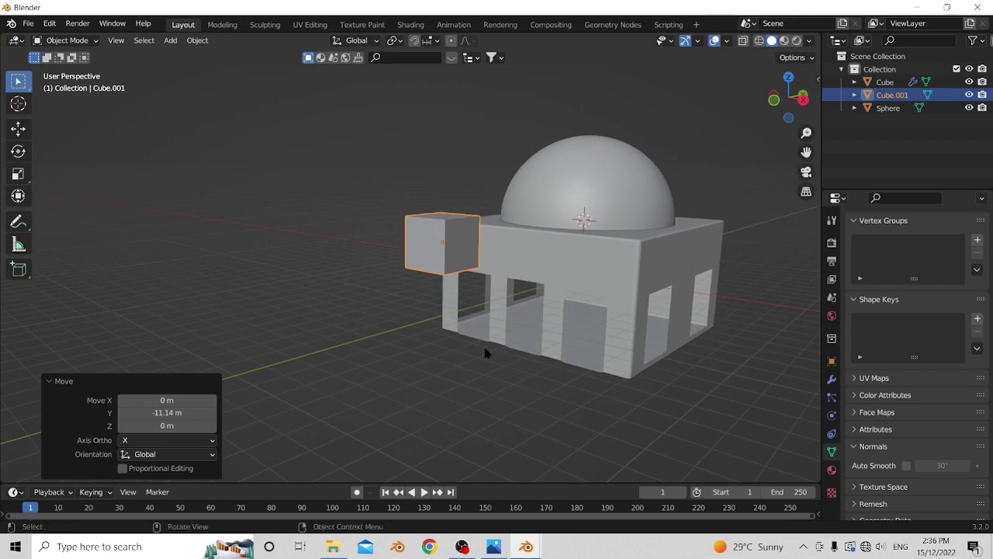
{"action": "key", "text": "shift+s"}
{"action": "key", "text": "Escape"}
{"action": "key", "text": "s"}
{"action": "key", "text": "z"}
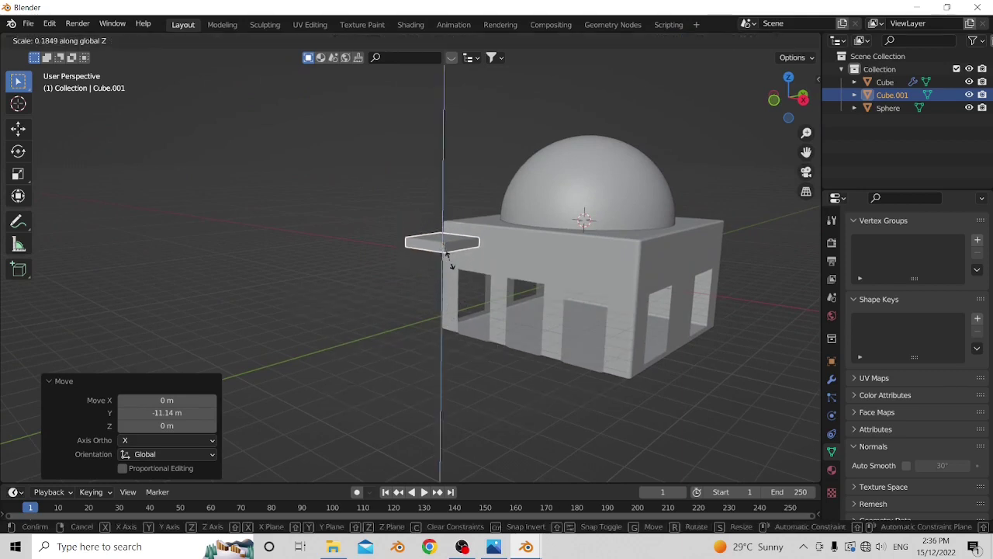
{"action": "left_click", "coordinate": [453, 265]}
{"action": "middle_click_drag", "start_coordinate": [487, 293], "coordinate": [462, 314]}
- From the top view, scale the flattened cube by about 5.727 along X and 0.276 along Y to form a long beam
{"action": "key", "text": "KP_7"}
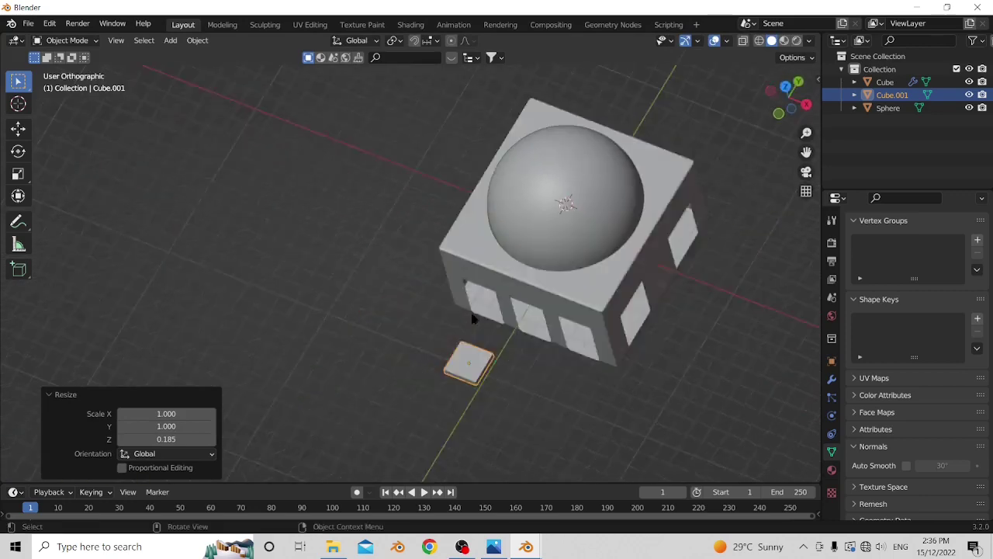
{"action": "key", "text": "s"}
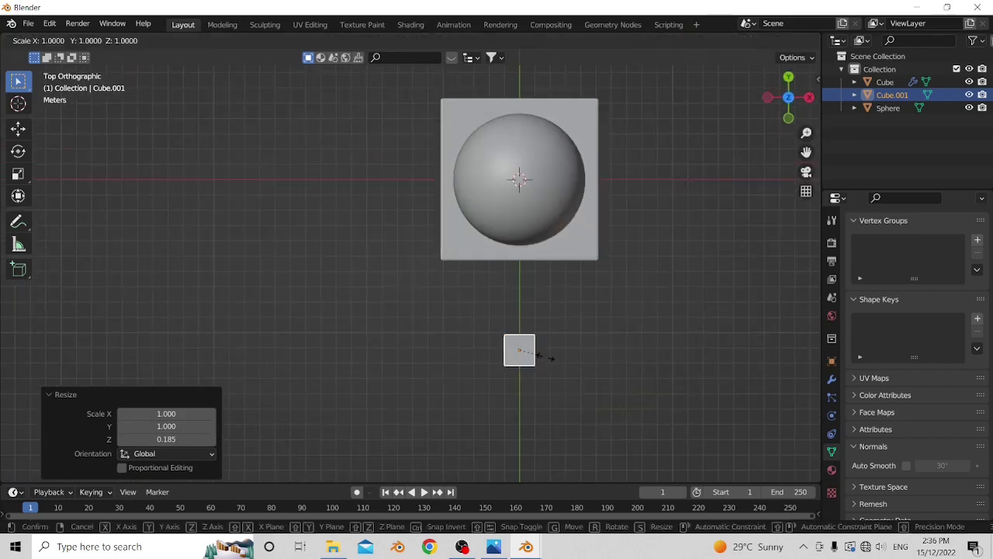
{"action": "key", "text": "x"}
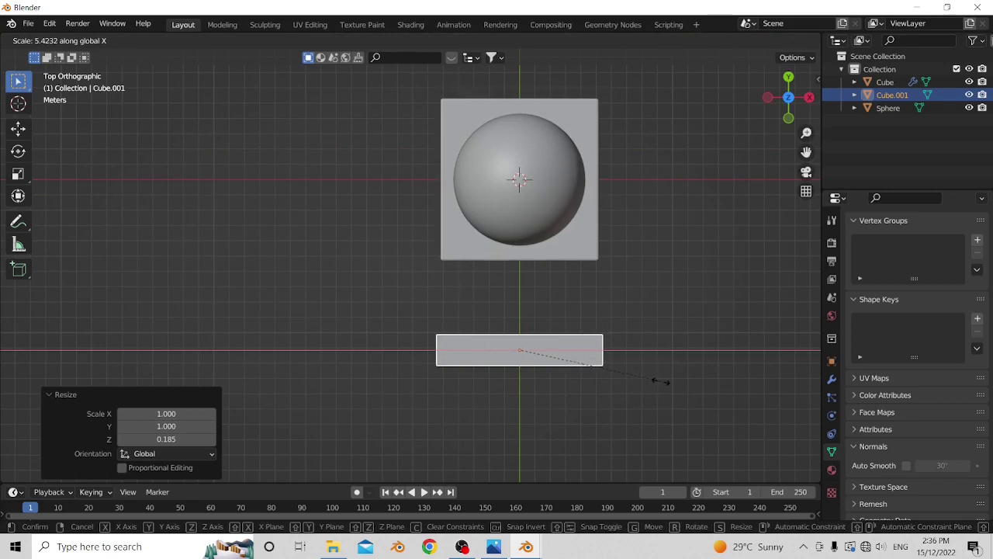
{"action": "left_click", "coordinate": [672, 388]}
{"action": "key", "text": "s"}
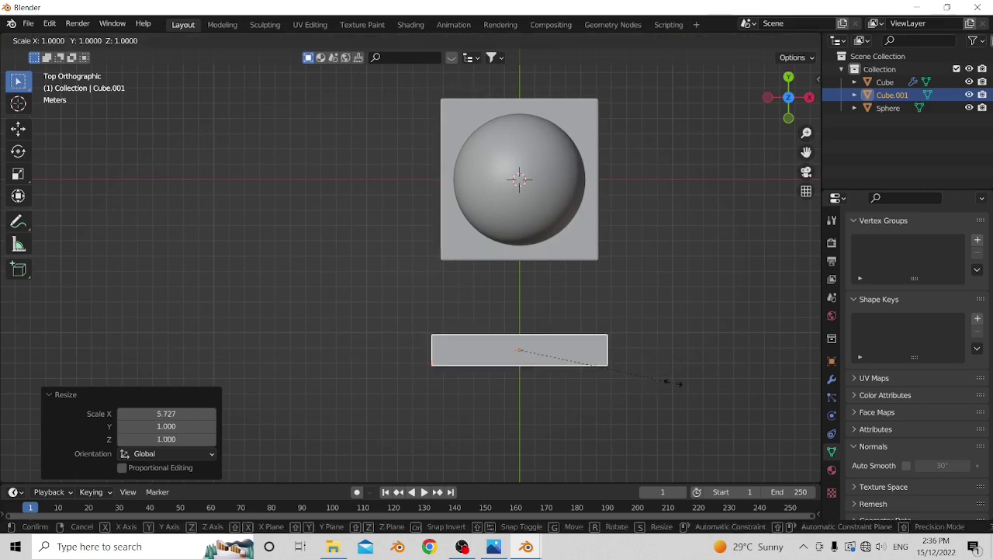
{"action": "key", "text": "y"}
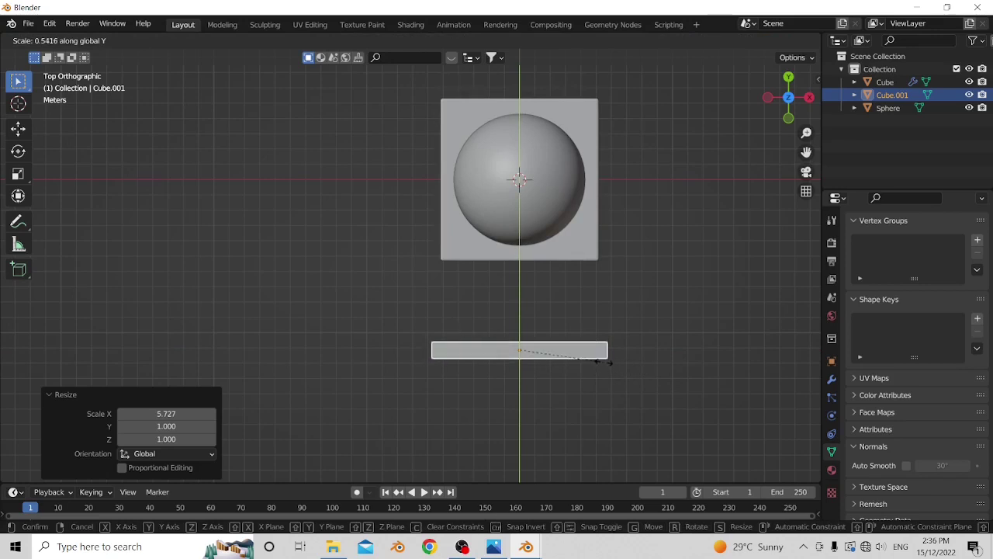
{"action": "left_click", "coordinate": [564, 356]}
- Move the beam about -0.068 m in X and 5.994 m in Y onto the roof's nearest edge
{"action": "key", "text": "g"}
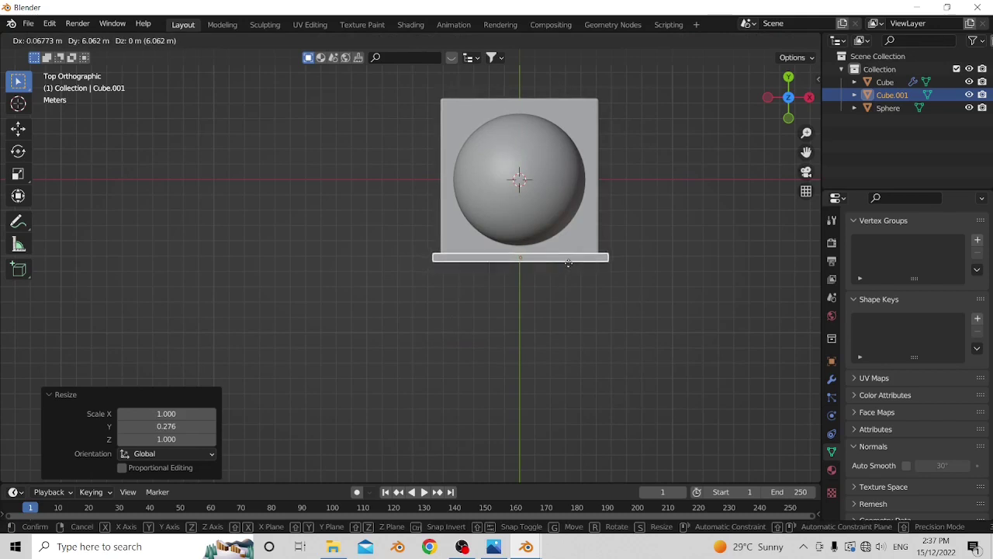
{"action": "left_click", "coordinate": [564, 264]}
{"action": "middle_click_drag", "start_coordinate": [564, 300], "coordinate": [408, 220]}
{"action": "scroll", "coordinate": [412, 223], "scroll_direction": "up", "scroll_amount": 2}
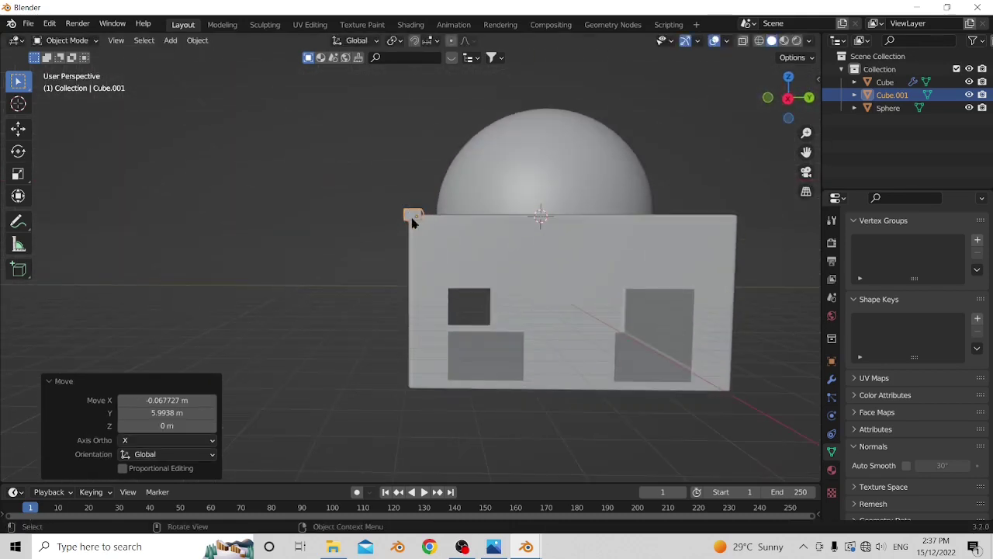
- Scale the beam to about 0.661 along Z and shift it about -0.113 m in Y and -0.056 m in Z from the right view
{"action": "key", "text": "s"}
{"action": "key", "text": "z"}
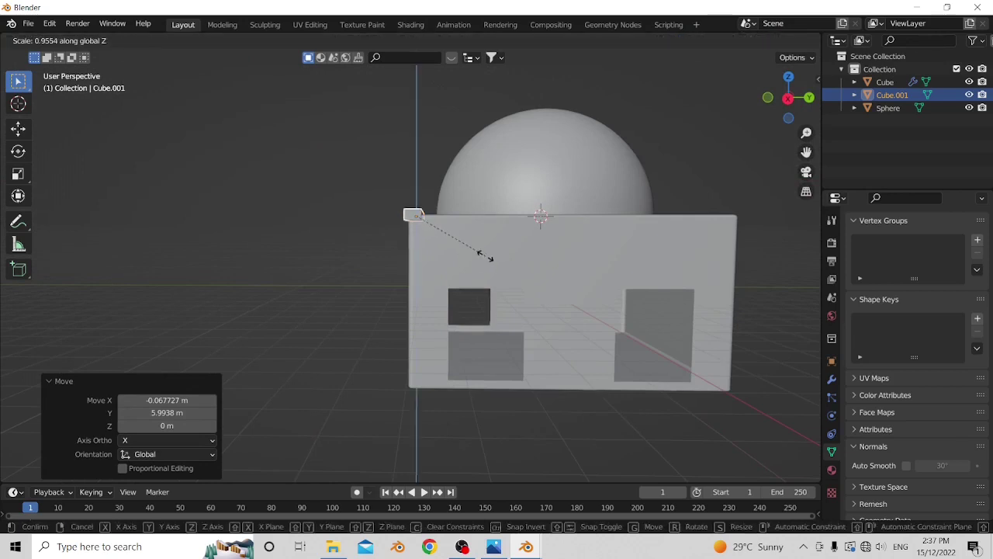
{"action": "left_click", "coordinate": [462, 252]}
{"action": "key", "text": "KP_3"}
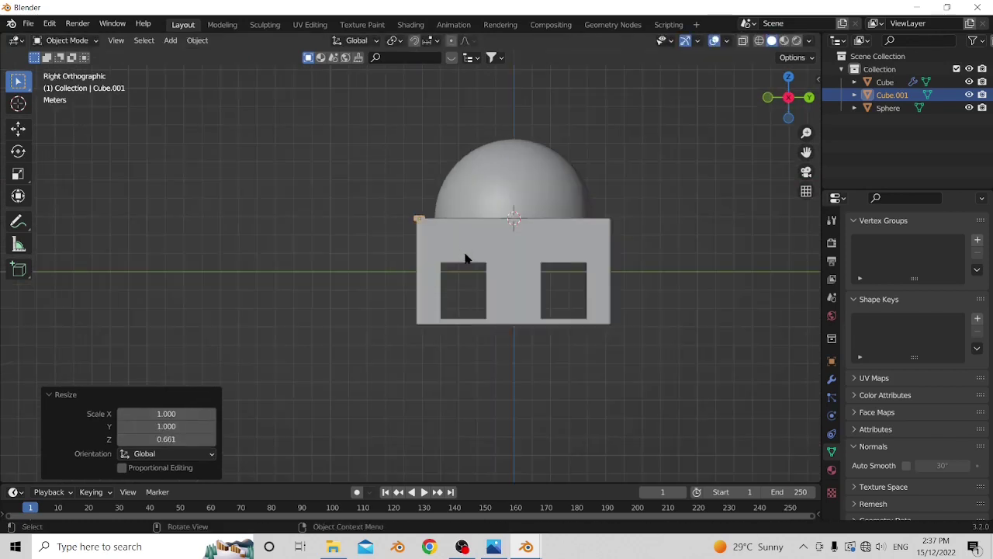
{"action": "key", "text": "g"}
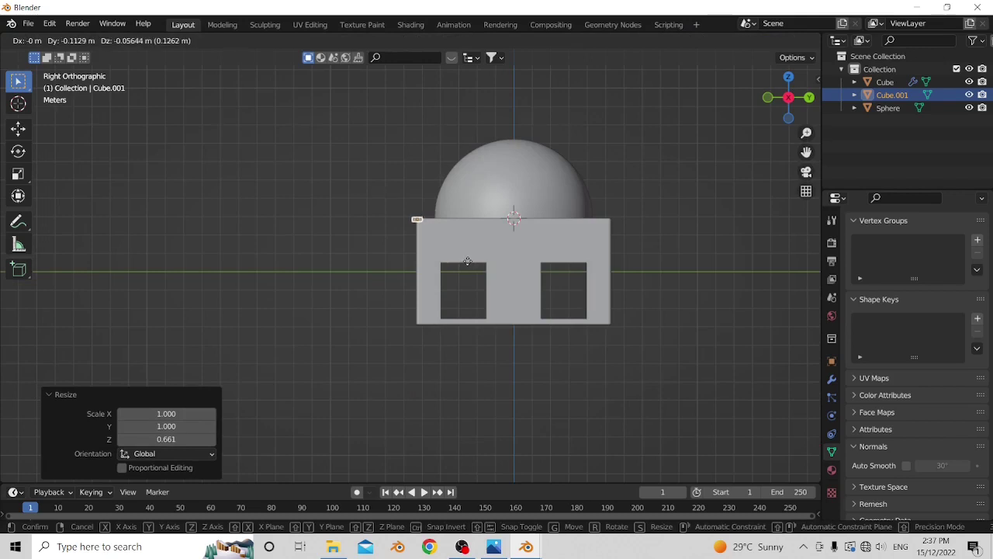
{"action": "left_click", "coordinate": [468, 264]}
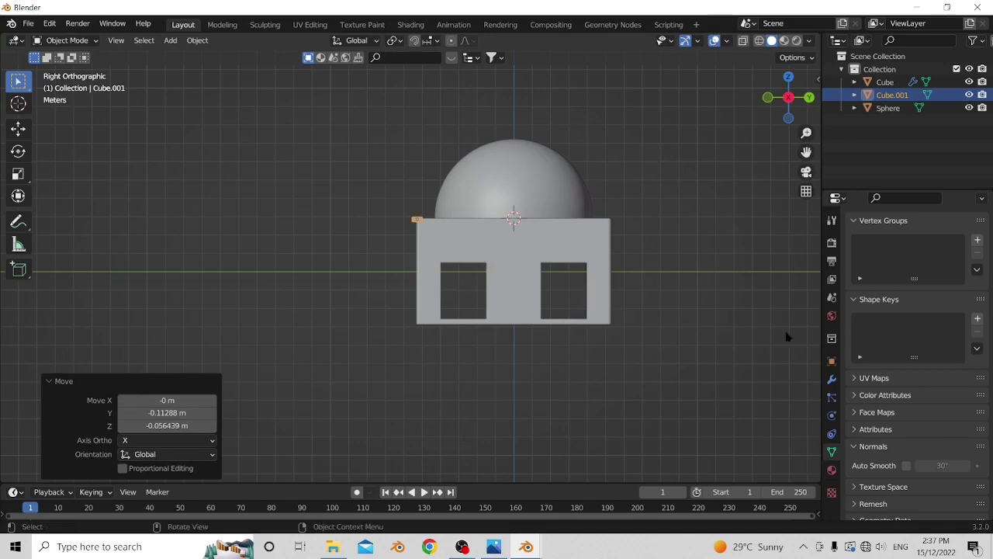
- Add a Mirror modifier to the beam with the building cube as mirror object, enabling the Y and Z axes and disabling X
{"action": "left_click", "coordinate": [831, 379]}
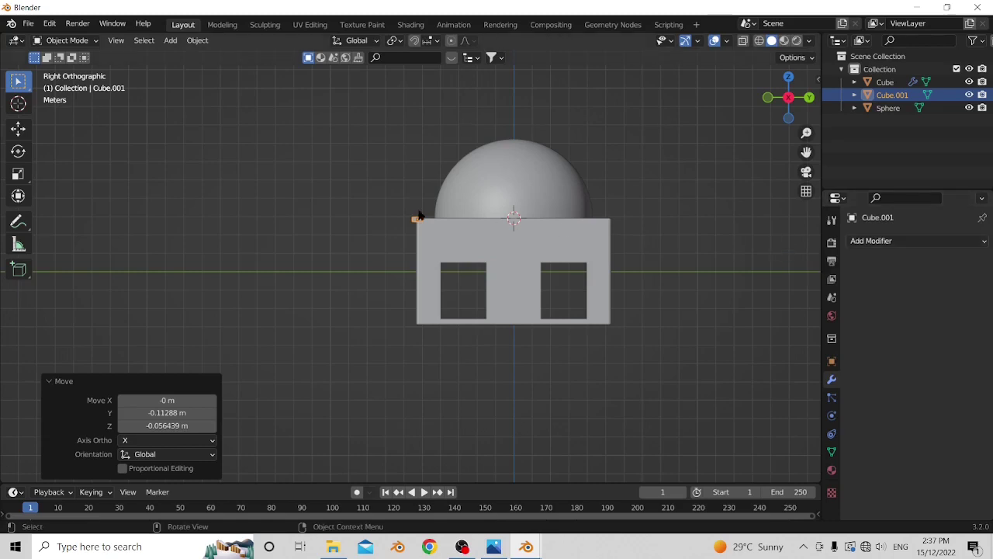
{"action": "left_click", "coordinate": [893, 241]}
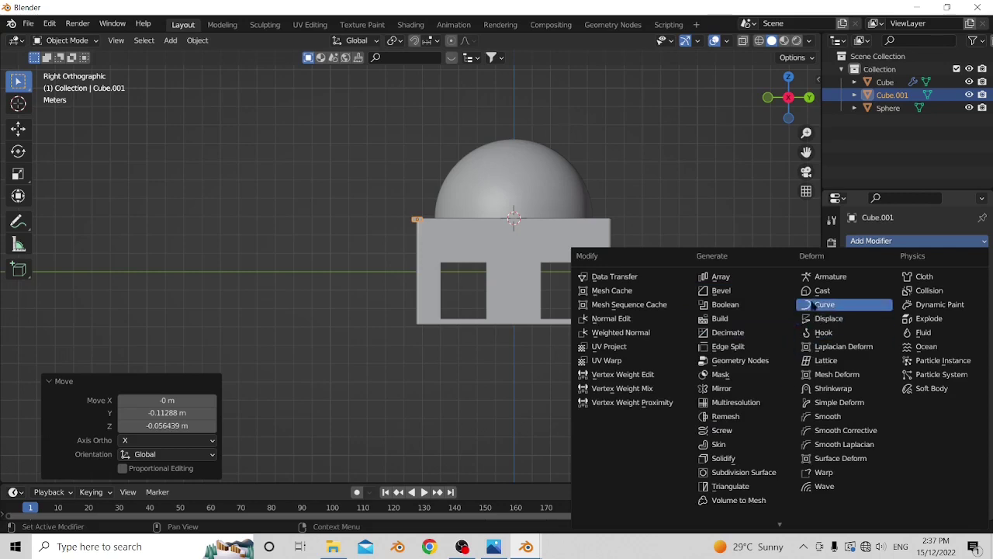
{"action": "left_click", "coordinate": [747, 391]}
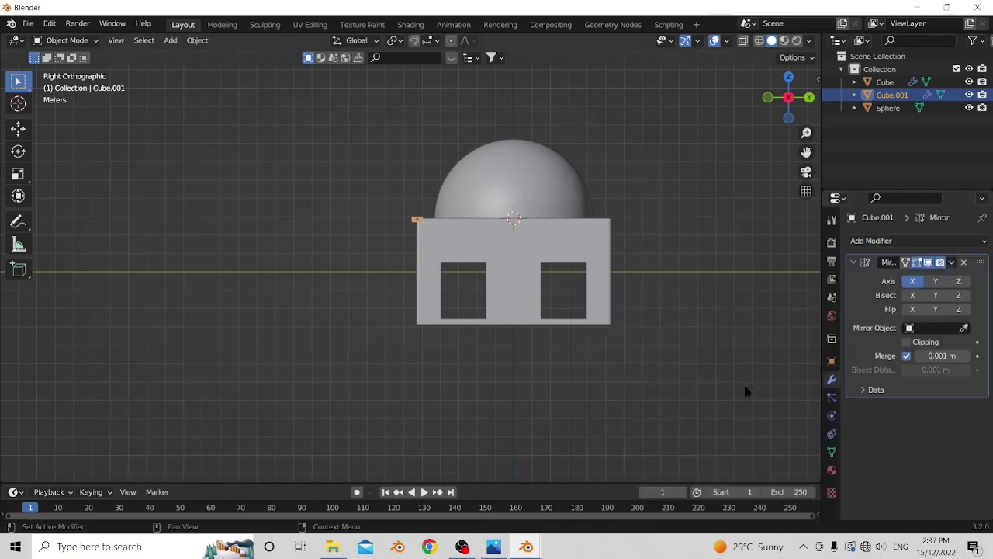
{"action": "left_click", "coordinate": [965, 328]}
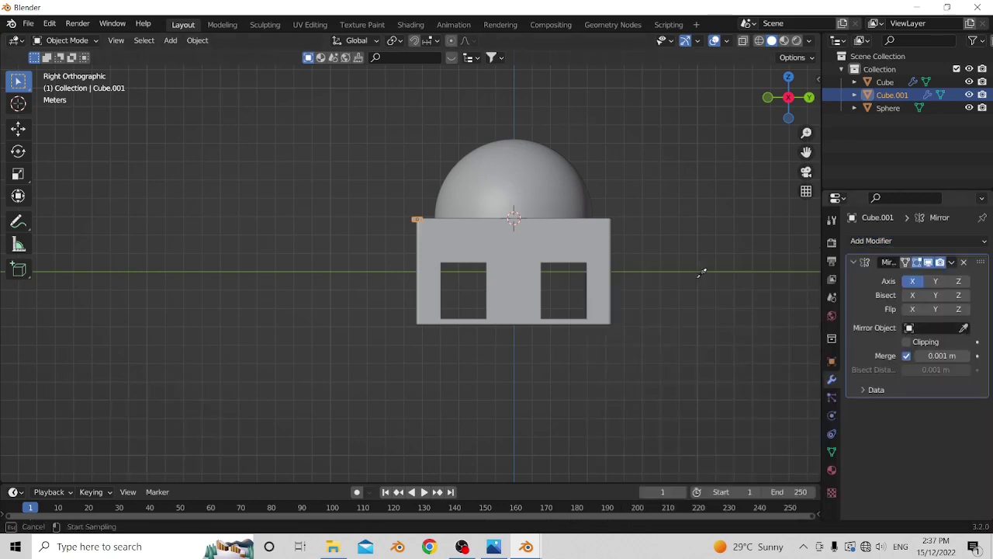
{"action": "left_click", "coordinate": [528, 254]}
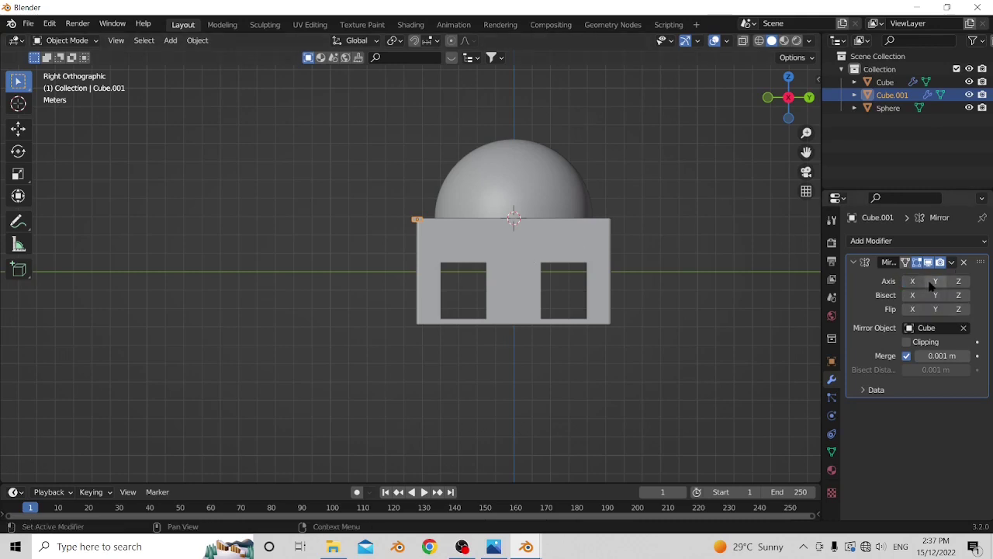
{"action": "left_click", "coordinate": [686, 258]}
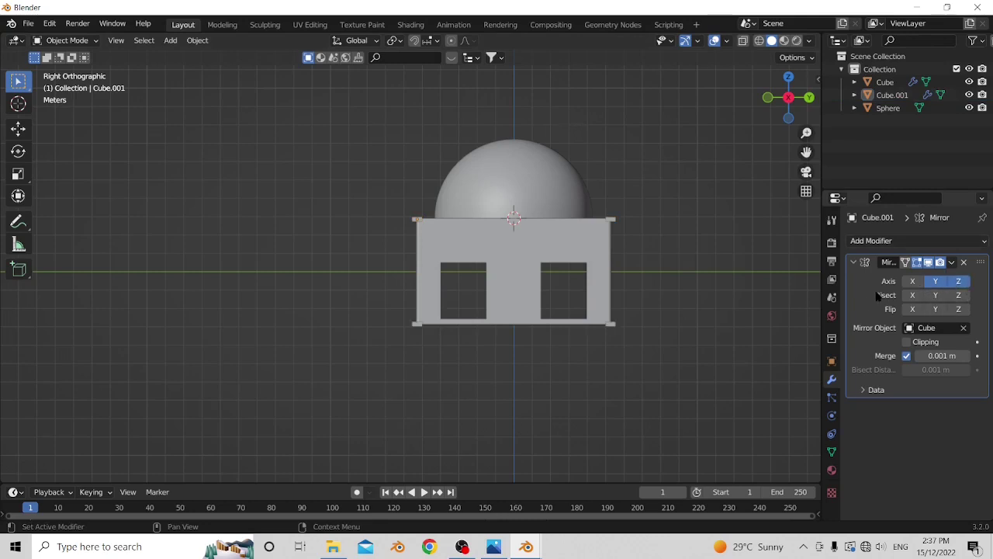
{"action": "middle_click_drag", "start_coordinate": [660, 295], "coordinate": [619, 312]}
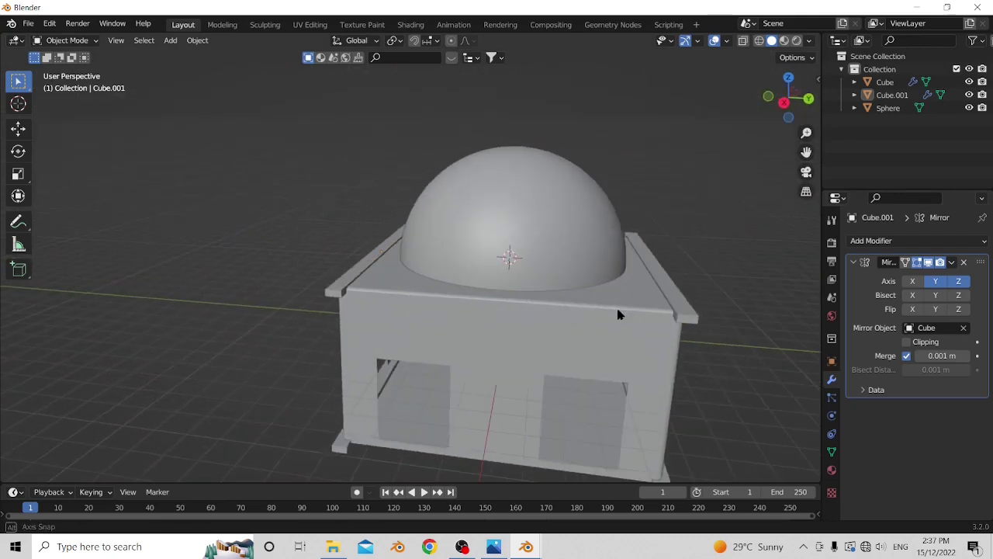
- Try to duplicate the mirrored roof beam and rotate the copy 90° from the top view
{"action": "left_click", "coordinate": [348, 281]}
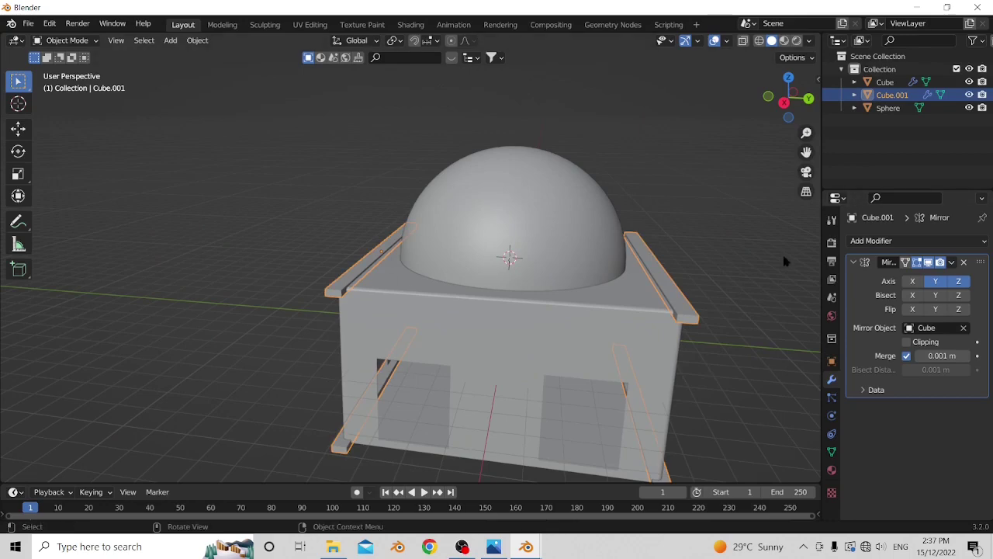
{"action": "key", "text": "KP_7"}
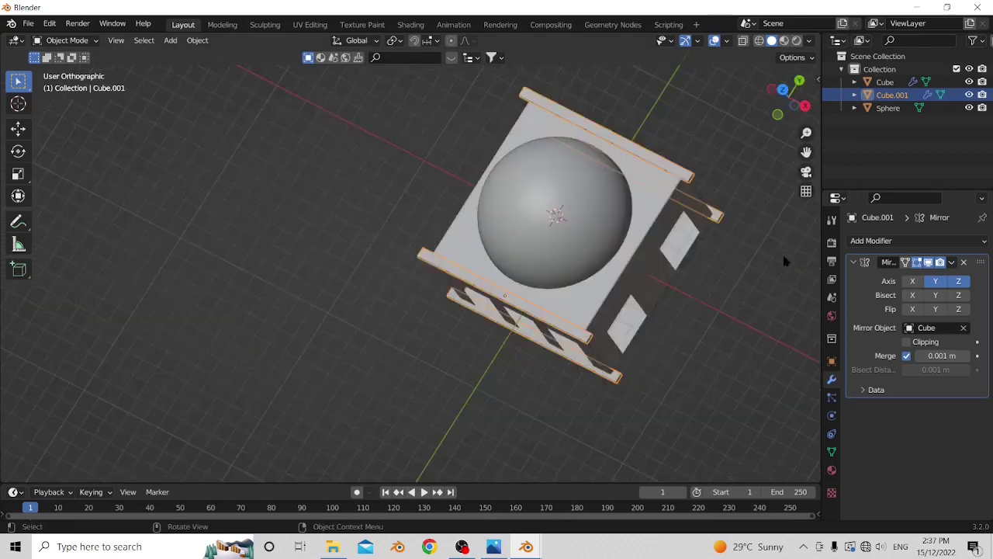
{"action": "middle_click_drag", "start_coordinate": [757, 318], "coordinate": [643, 417], "text": "shift"}
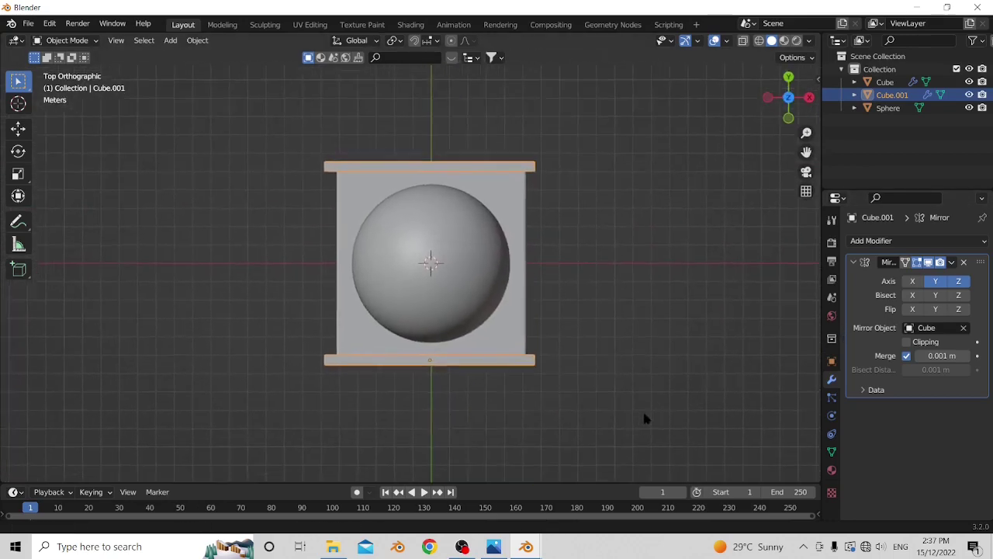
{"action": "key", "text": "shift+d"}
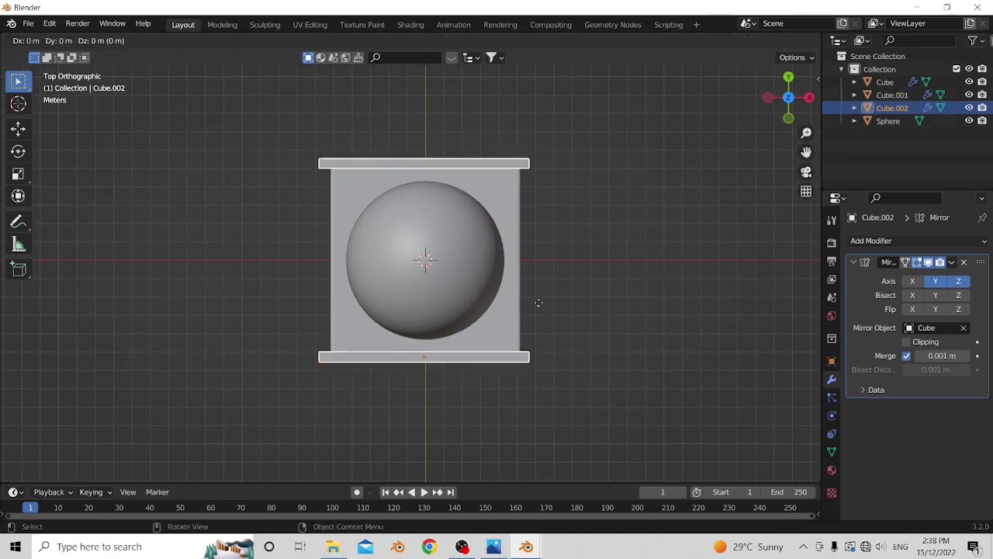
{"action": "key", "text": "r"}
{"action": "type", "text": "9"}
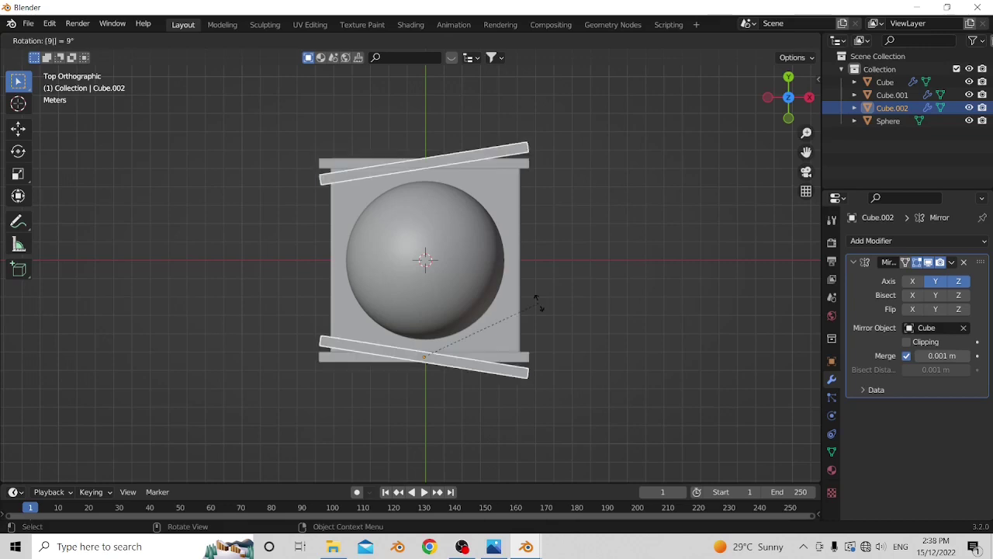
{"action": "type", "text": "0"}
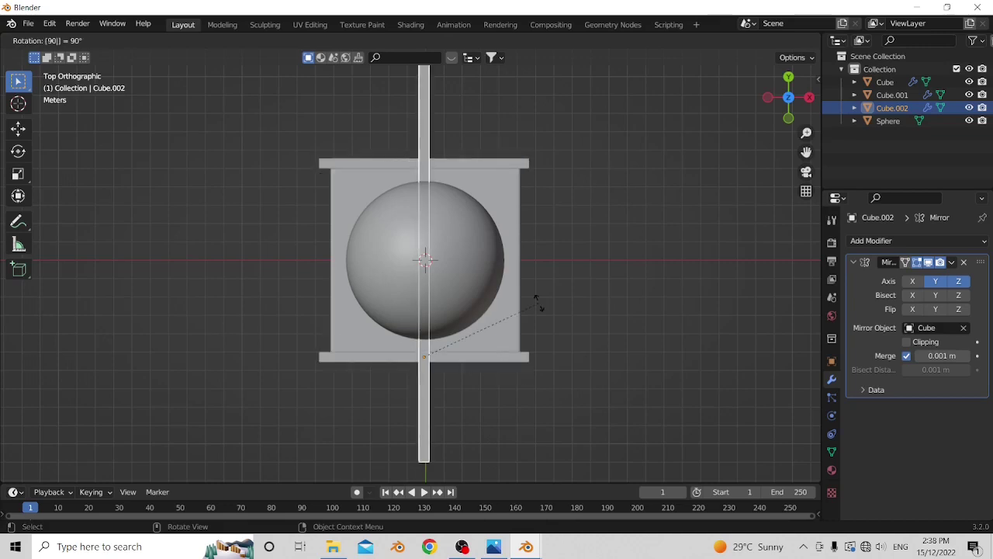
{"action": "key", "text": "Return"}
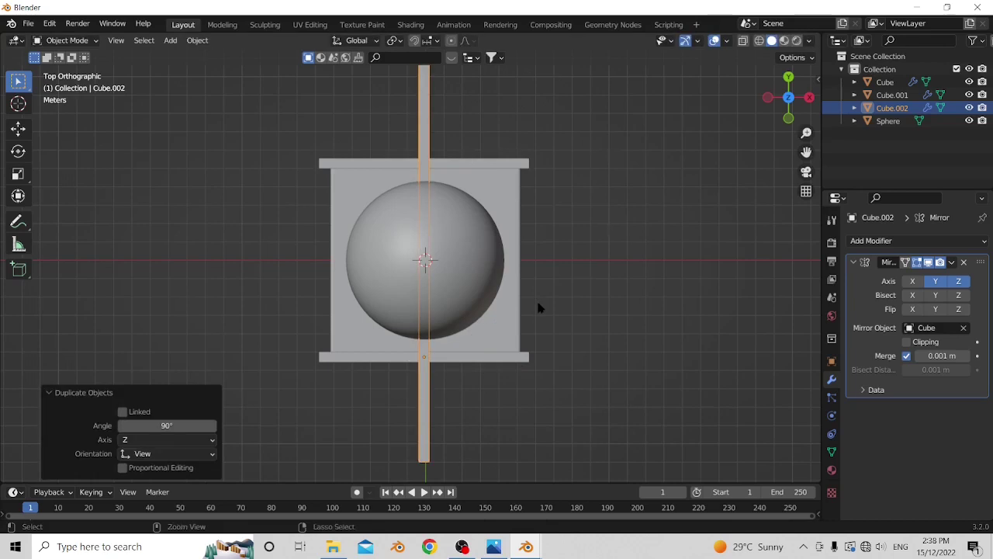
{"action": "key", "text": "ctrl+z"}
{"action": "middle_click_drag", "start_coordinate": [522, 311], "coordinate": [448, 301]}
{"action": "left_click", "coordinate": [436, 269]}
{"action": "scroll", "coordinate": [447, 301], "scroll_direction": "up", "scroll_amount": 4}
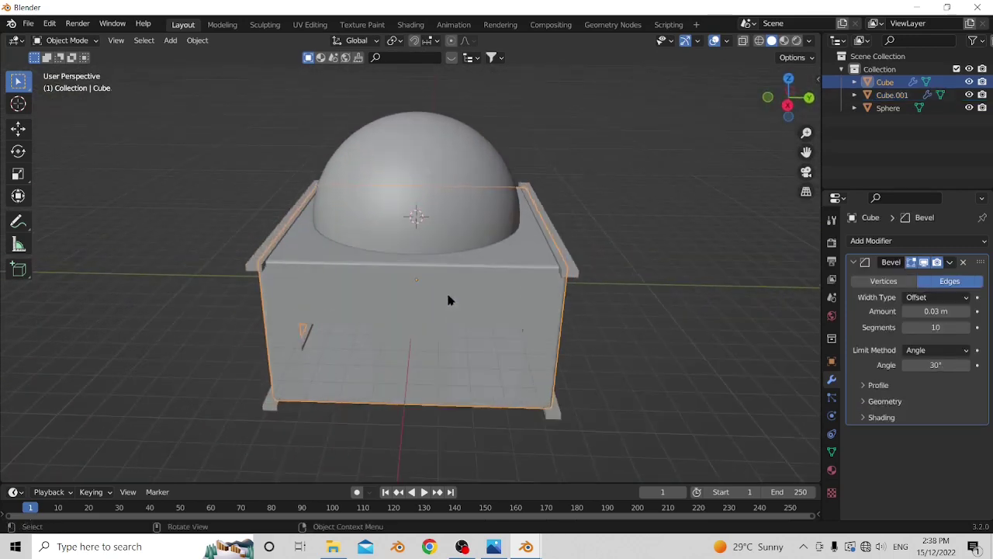
{"action": "left_click", "coordinate": [197, 40]}
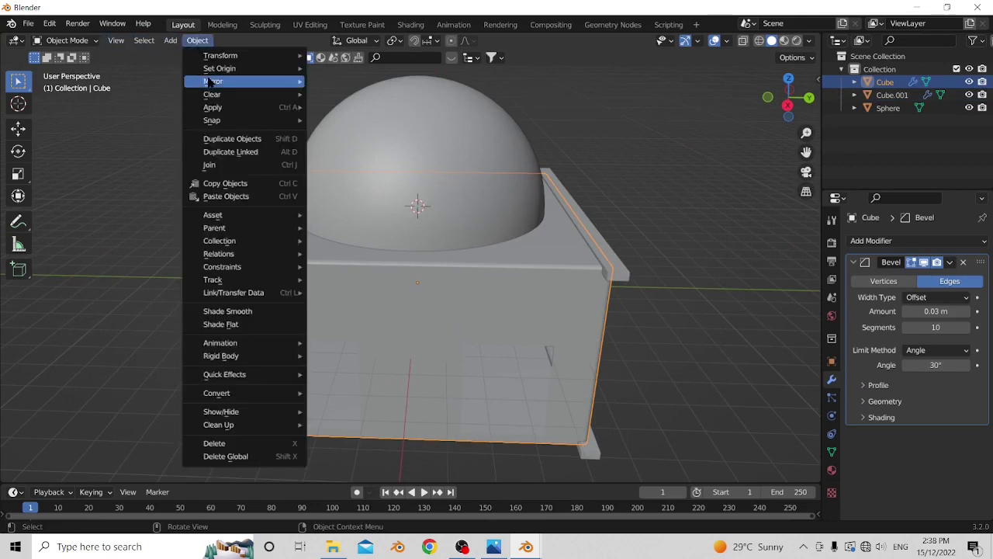
{"action": "mouse_move", "coordinate": [215, 69]}
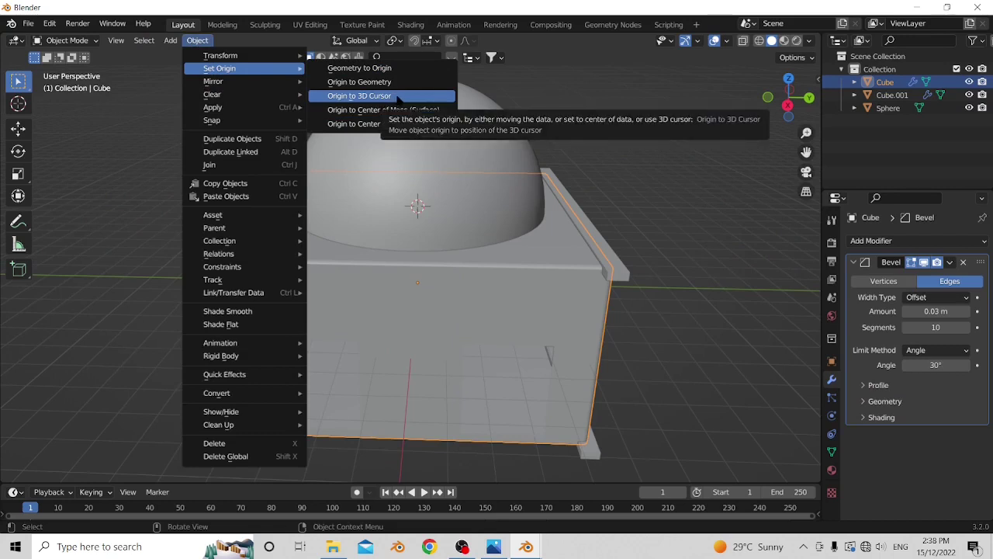
- Set the mirrored beam's origin to the 3D cursor
{"action": "left_click", "coordinate": [592, 243]}
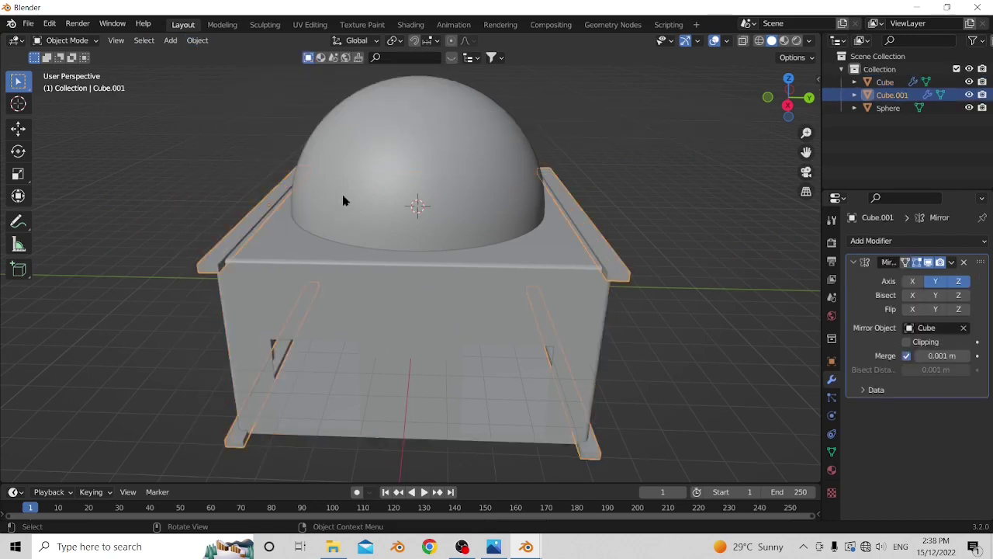
{"action": "left_click", "coordinate": [197, 41]}
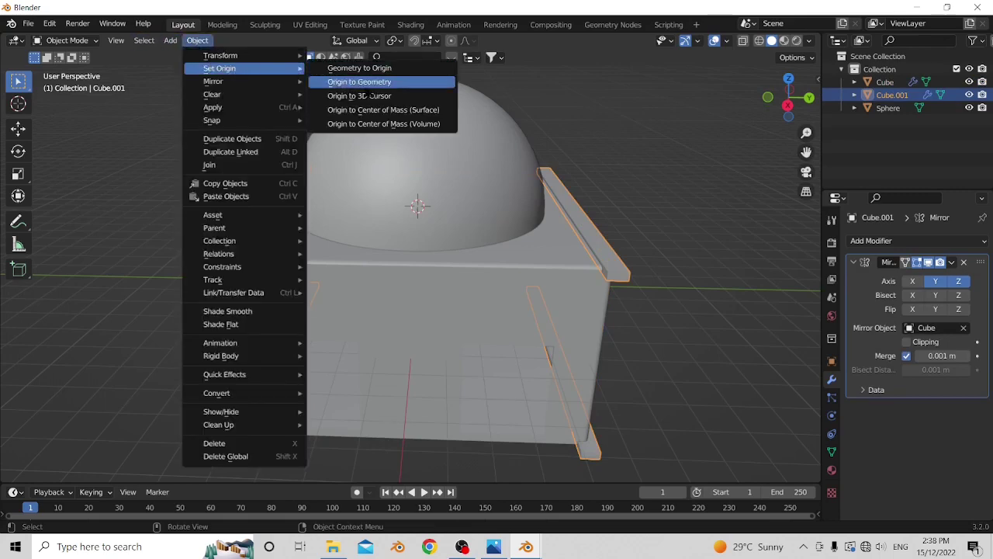
{"action": "left_click", "coordinate": [359, 95]}
{"action": "middle_click_drag", "start_coordinate": [365, 100], "coordinate": [406, 172]}
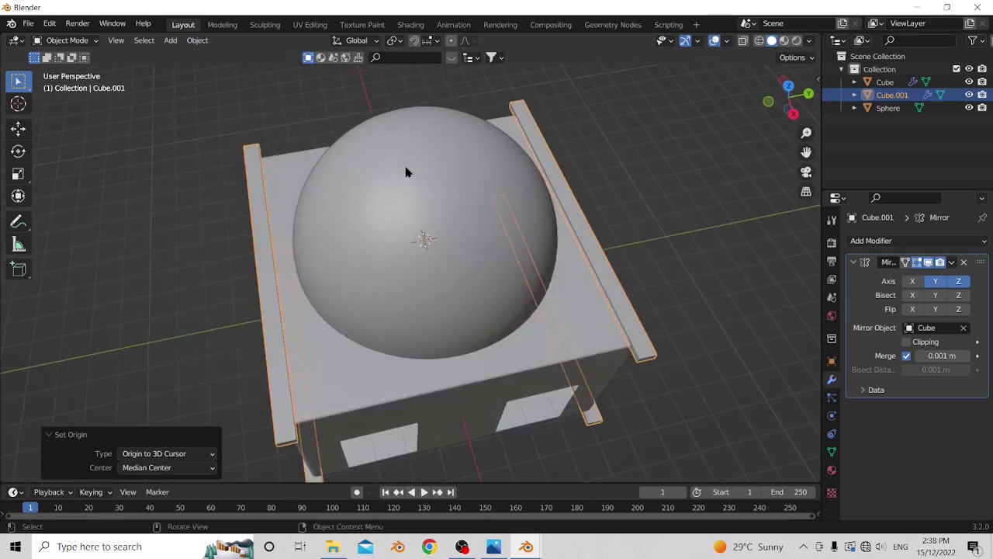
- Duplicate the beam from the top view and rotate the copy 90° about the dome's centre
{"action": "key", "text": "KP_7"}
{"action": "scroll", "coordinate": [502, 204], "scroll_direction": "down", "scroll_amount": 2}
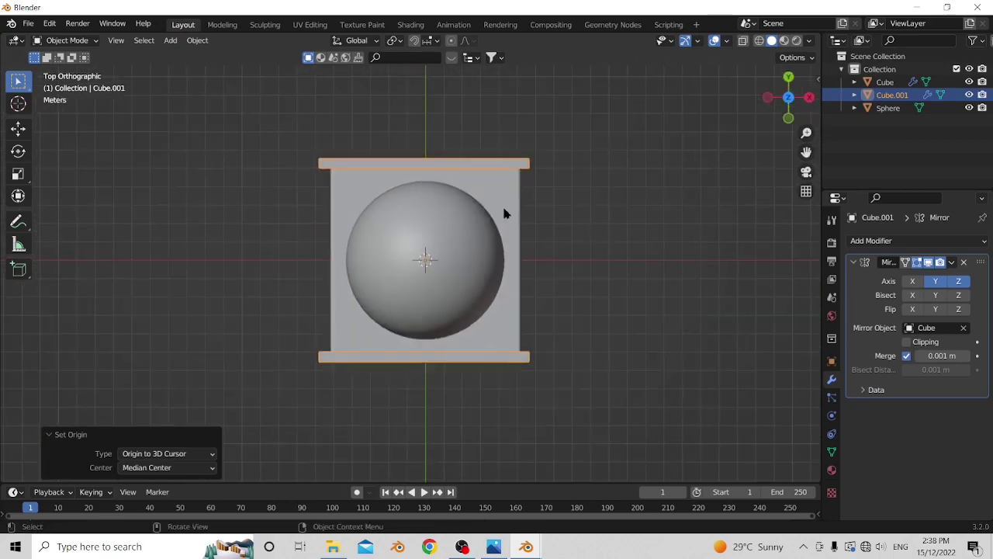
{"action": "key", "text": "shift+d"}
{"action": "type", "text": "r"}
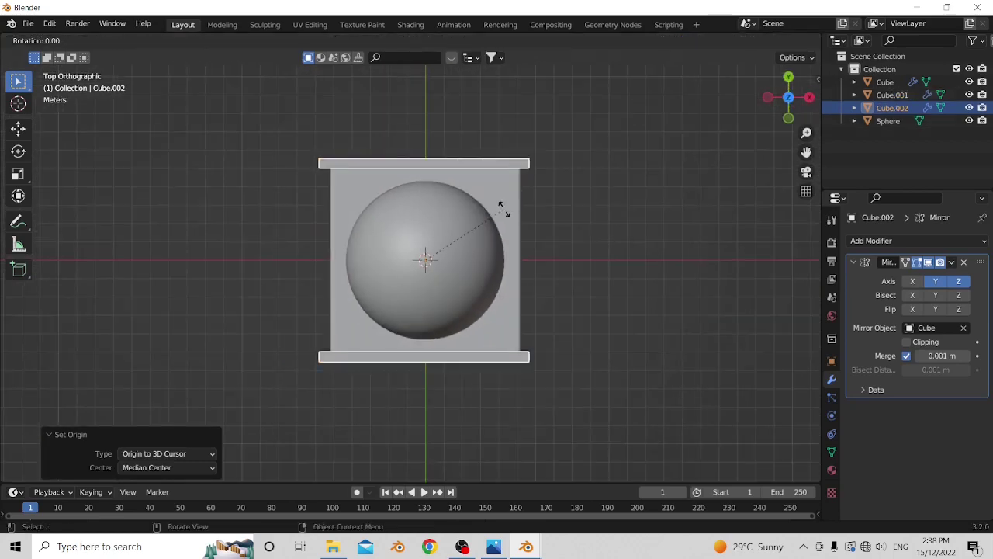
{"action": "type", "text": "90"}
{"action": "key", "text": "Return"}
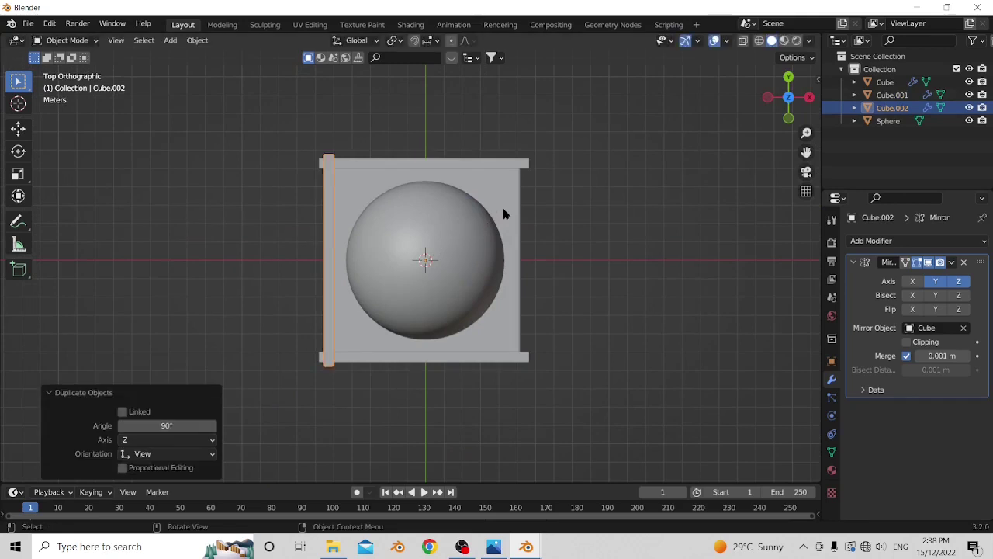
- Turn off the Y mirror axis and enable the X axis on the rotated beam's Mirror modifier
{"action": "middle_click_drag", "start_coordinate": [439, 265], "coordinate": [342, 151]}
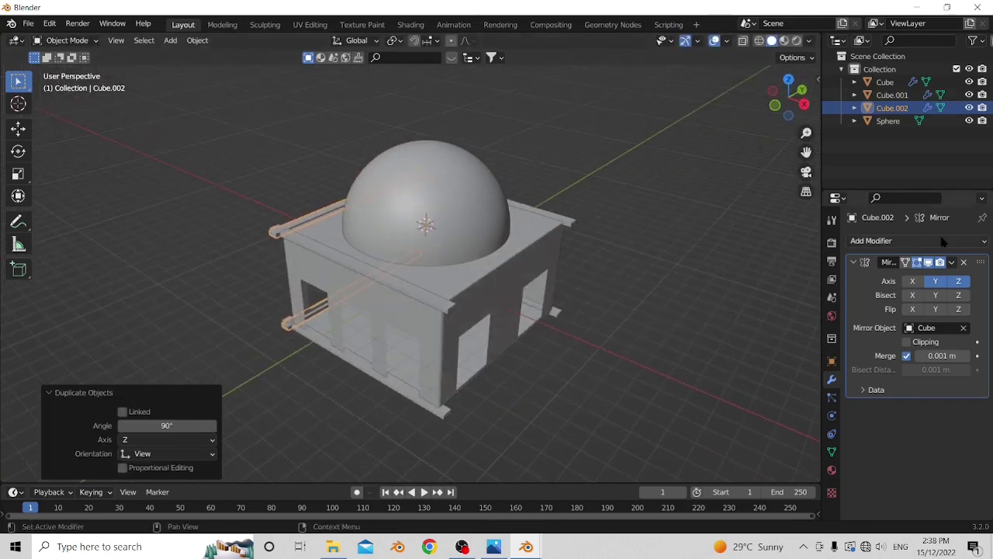
{"action": "left_click", "coordinate": [935, 281]}
{"action": "left_click", "coordinate": [912, 281]}
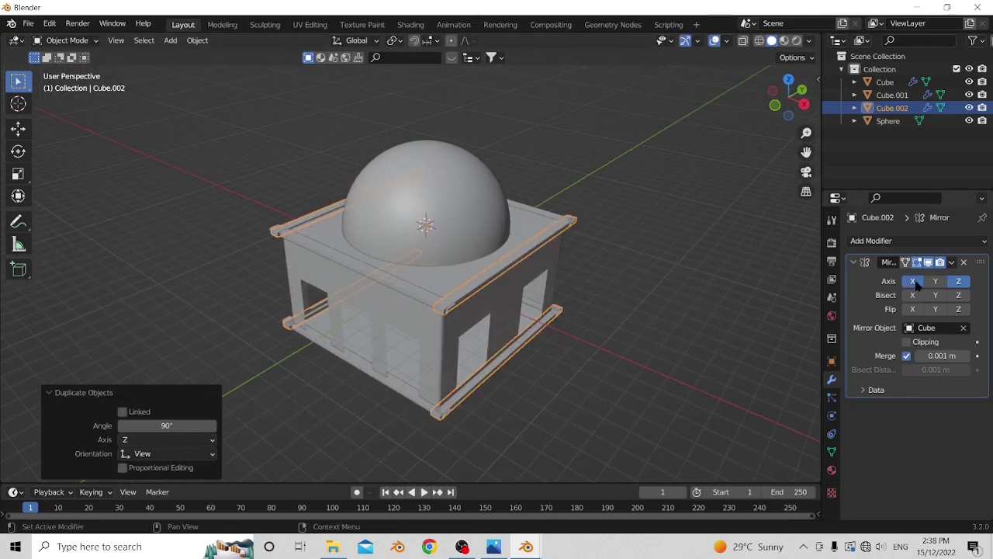
{"action": "middle_click_drag", "start_coordinate": [634, 332], "coordinate": [613, 283]}
- Scale the rotated beam to about 0.950 along Y so its ends sit closer to the roof corners
{"action": "key", "text": "KP_3"}
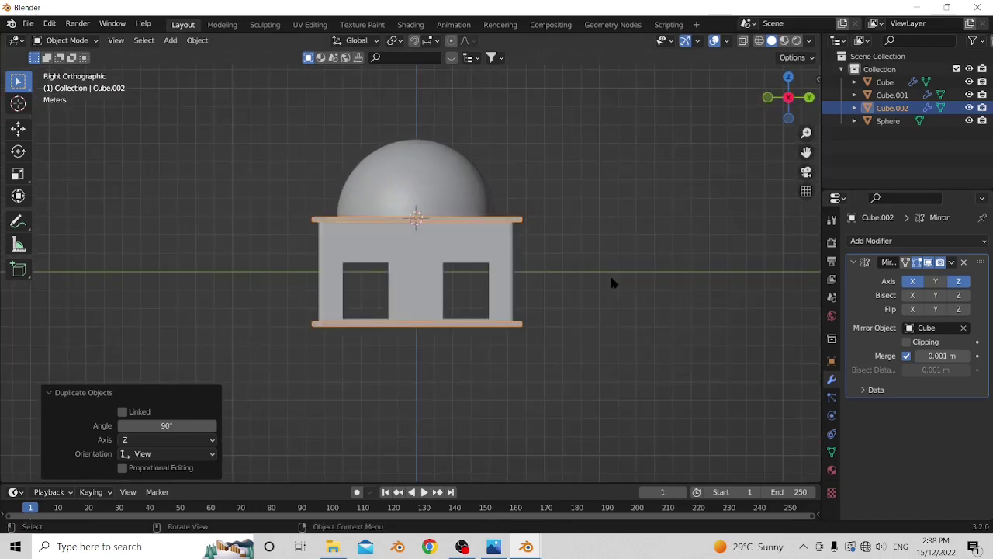
{"action": "middle_click_drag", "start_coordinate": [627, 259], "coordinate": [545, 308]}
{"action": "key", "text": "s"}
{"action": "key", "text": "z"}
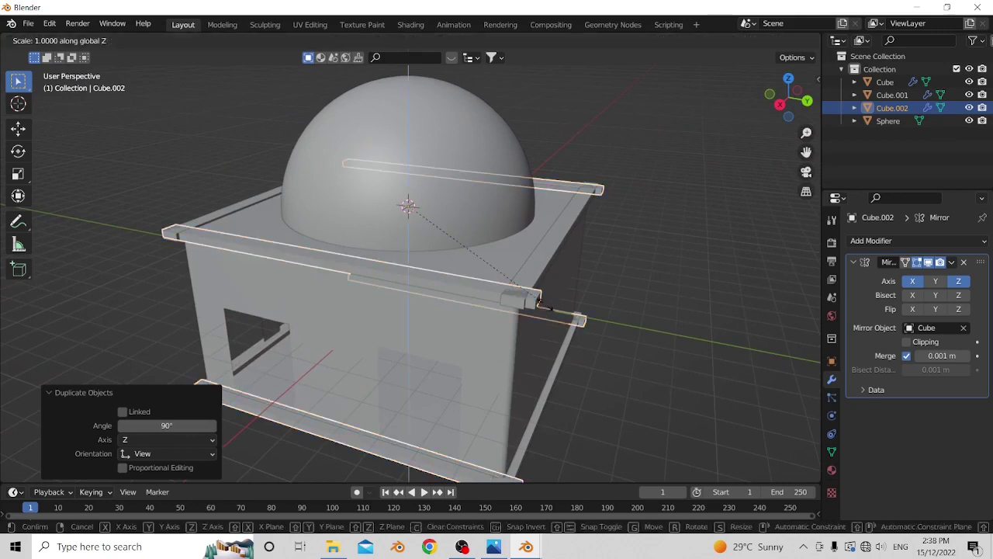
{"action": "key", "text": "x"}
{"action": "key", "text": "y"}
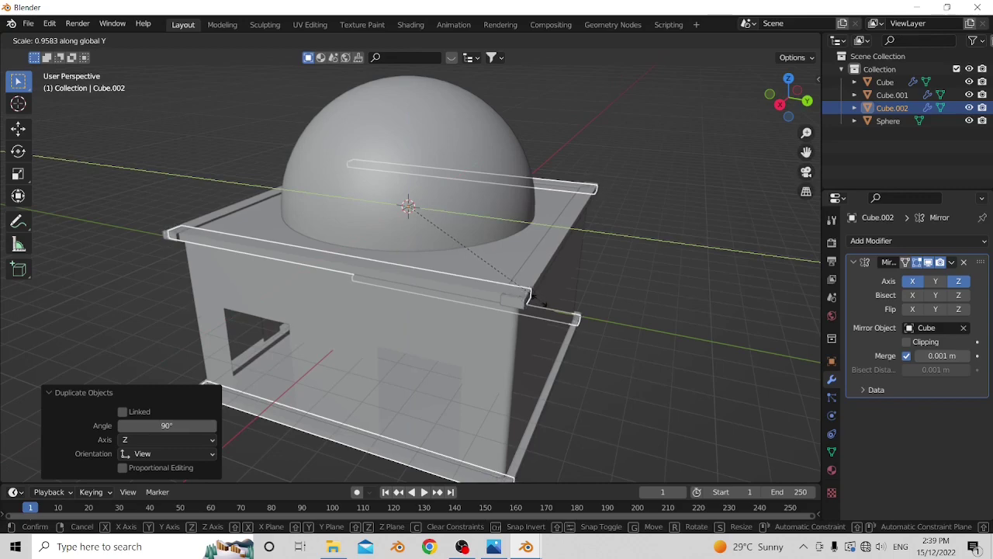
{"action": "left_click", "coordinate": [534, 303]}
{"action": "middle_click_drag", "start_coordinate": [534, 304], "coordinate": [500, 289]}
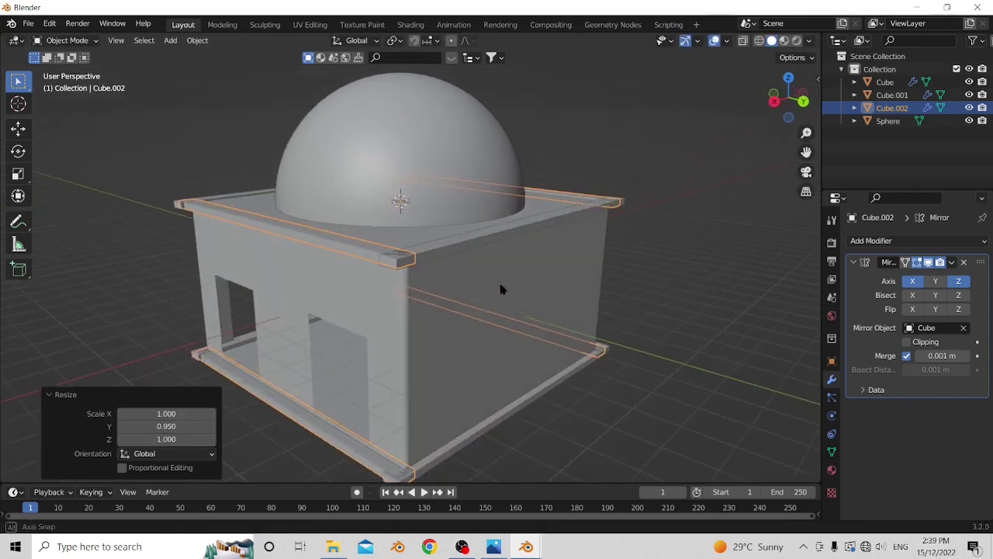
- In Edit Mode, select the original beam's near end vertices and move them about 0.269 m along X to the corner
{"action": "left_click", "coordinate": [454, 251]}
{"action": "key", "text": "Tab"}
{"action": "scroll", "coordinate": [459, 251], "scroll_direction": "up", "scroll_amount": 4}
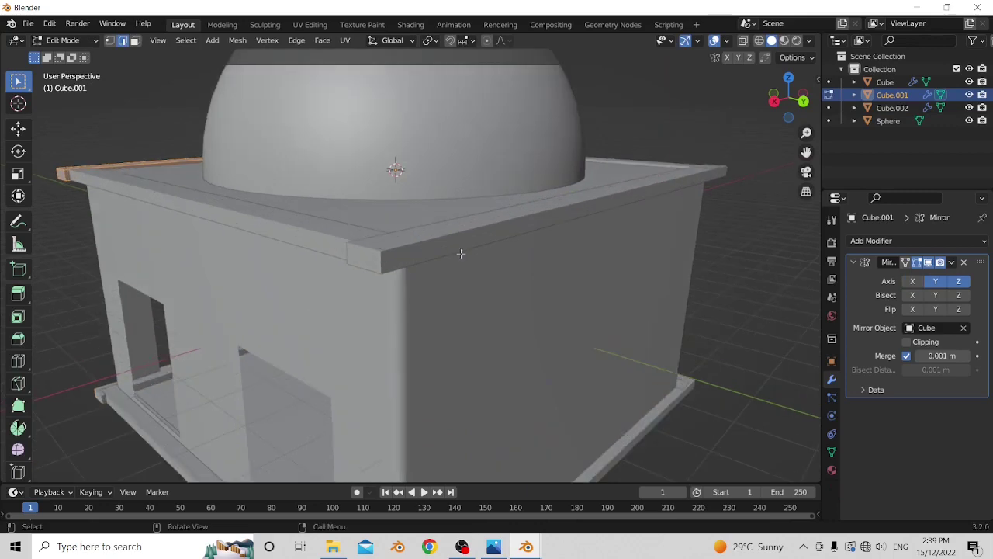
{"action": "middle_click_drag", "start_coordinate": [461, 253], "coordinate": [266, 175]}
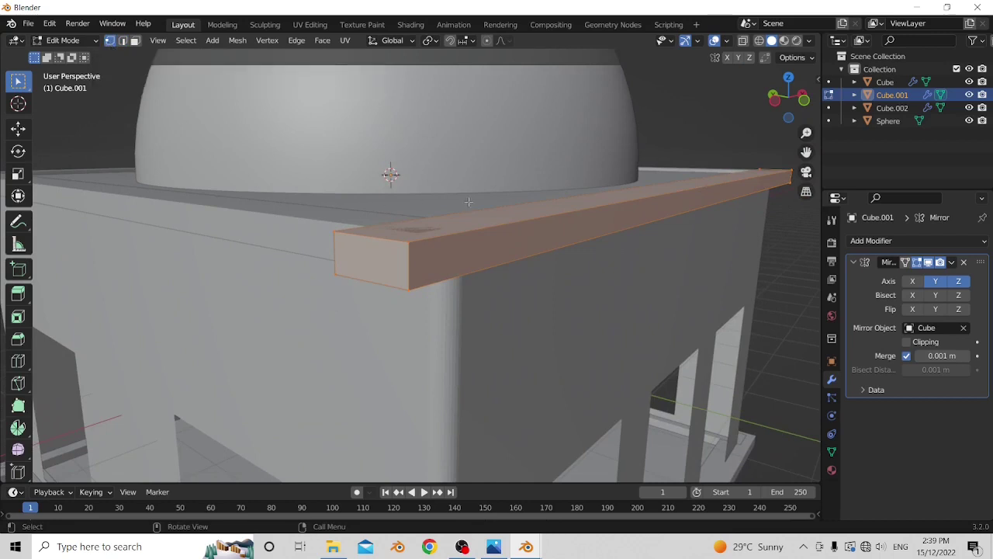
{"action": "left_click_drag", "start_coordinate": [469, 201], "coordinate": [326, 337]}
{"action": "left_click_drag", "start_coordinate": [366, 243], "coordinate": [300, 333]}
{"action": "left_click_drag", "start_coordinate": [478, 195], "coordinate": [326, 348]}
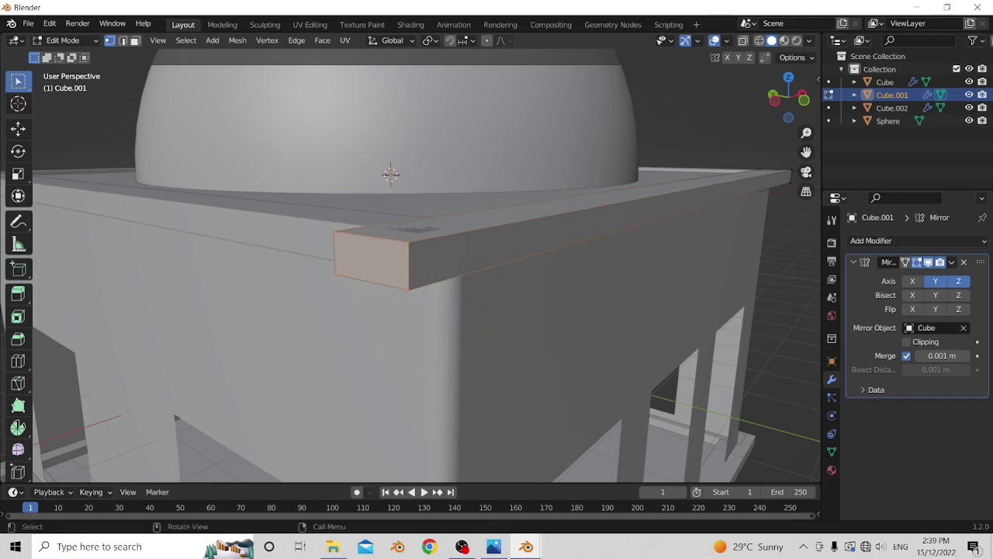
{"action": "key", "text": "g"}
{"action": "key", "text": "y"}
{"action": "key", "text": "x"}
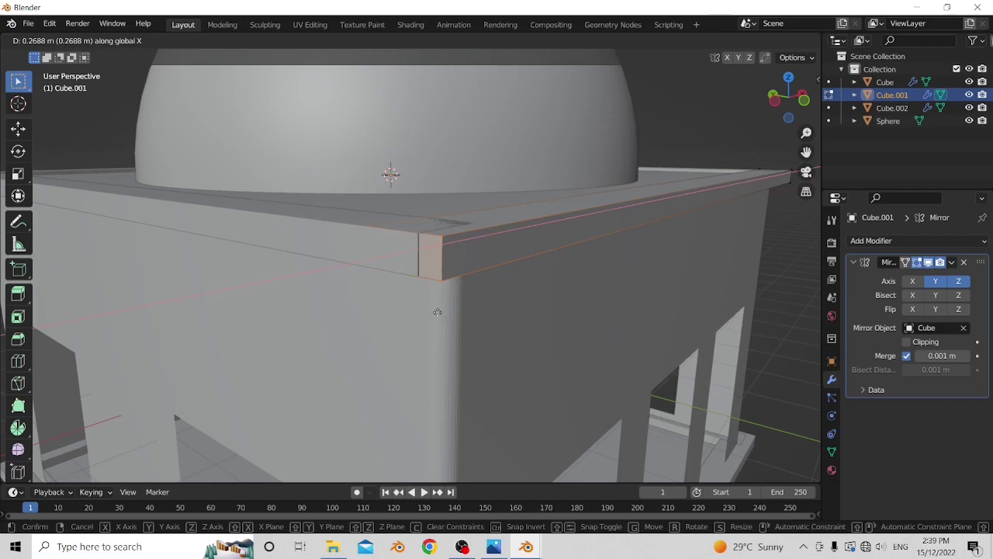
{"action": "left_click", "coordinate": [438, 311]}
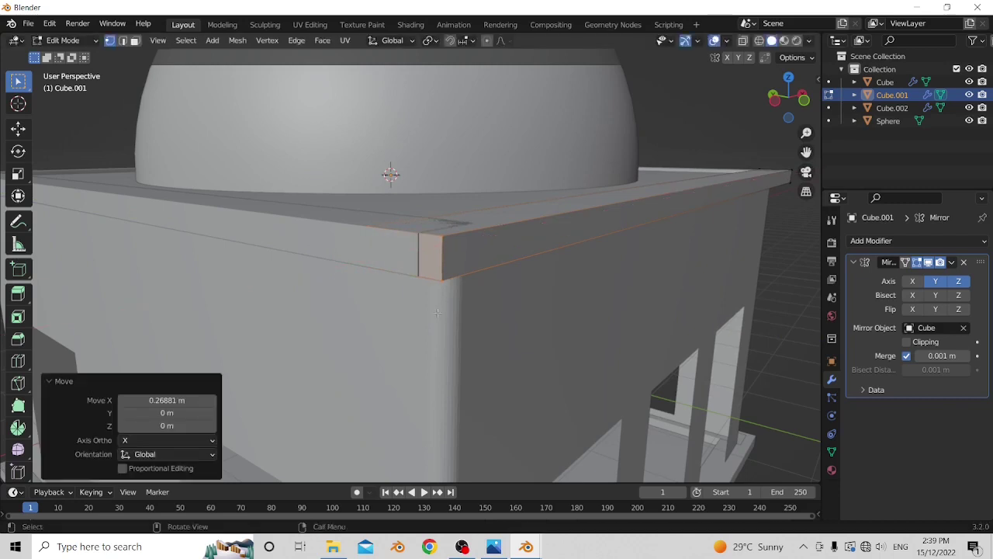
- Scale the selected beam end to about 1.008 along Z
{"action": "key", "text": "s"}
{"action": "key", "text": "z"}
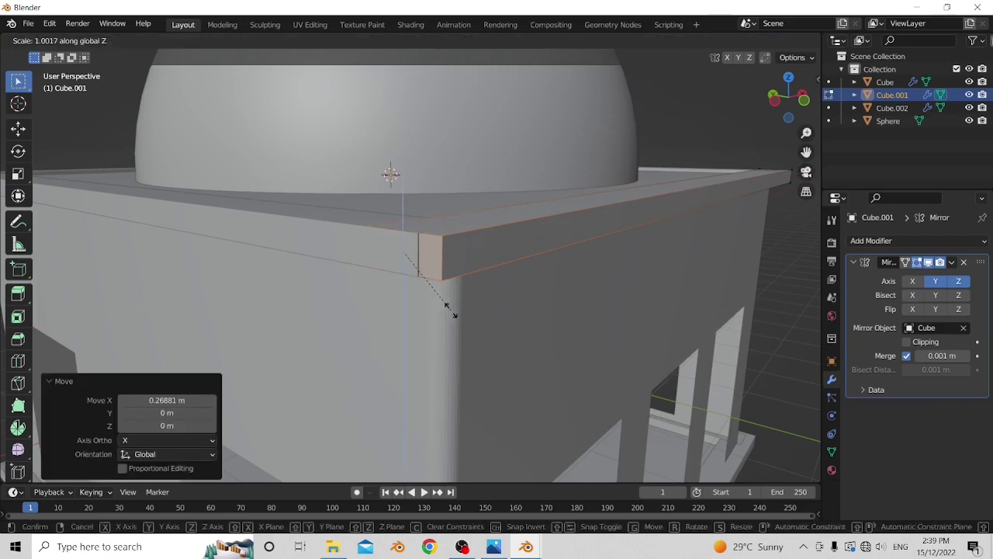
{"action": "left_click", "coordinate": [470, 303]}
{"action": "middle_click_drag", "start_coordinate": [472, 302], "coordinate": [315, 319]}
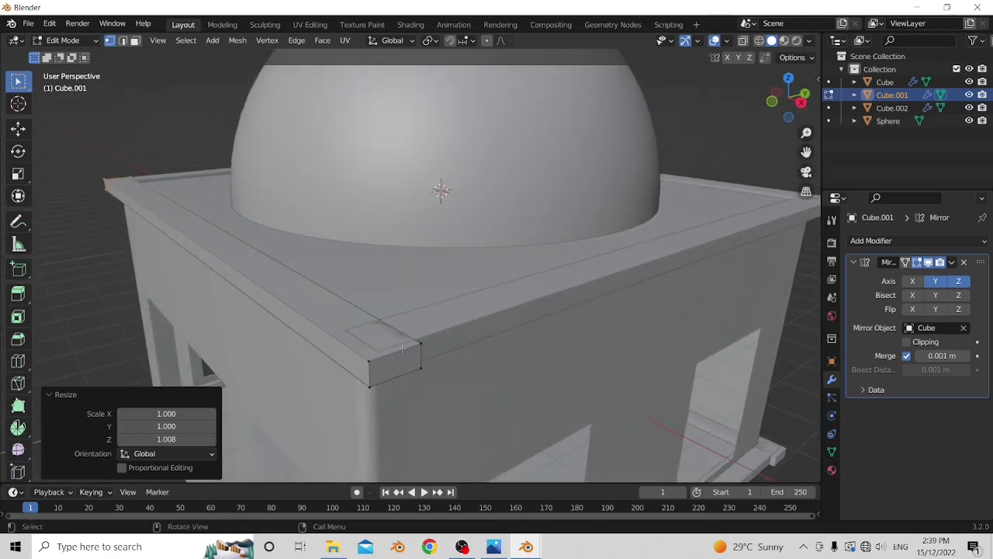
- Select the end face at the beam's opposite corner and scale it to about 1.014 along Z
{"action": "left_click", "coordinate": [365, 399], "text": "alt"}
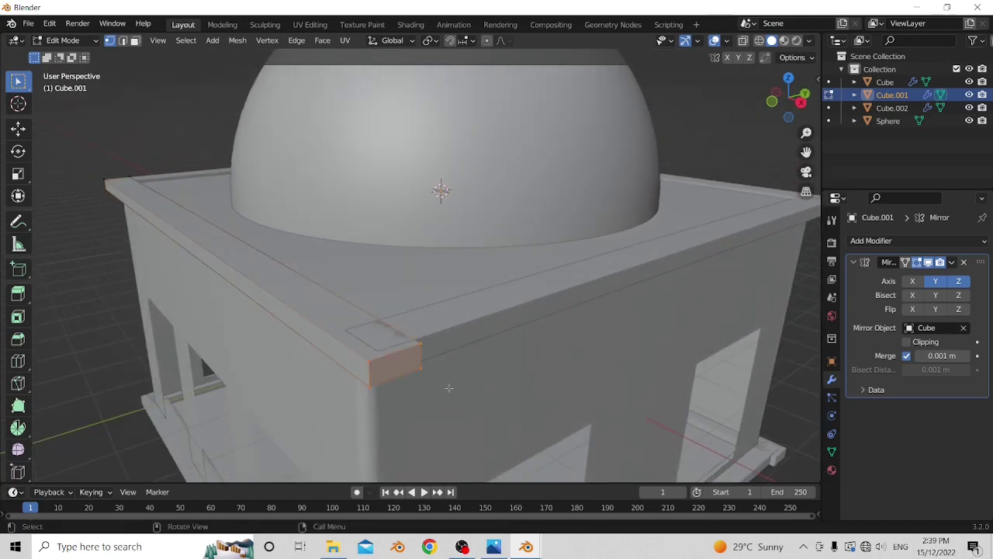
{"action": "key", "text": "s"}
{"action": "key", "text": "z"}
{"action": "left_click", "coordinate": [454, 388]}
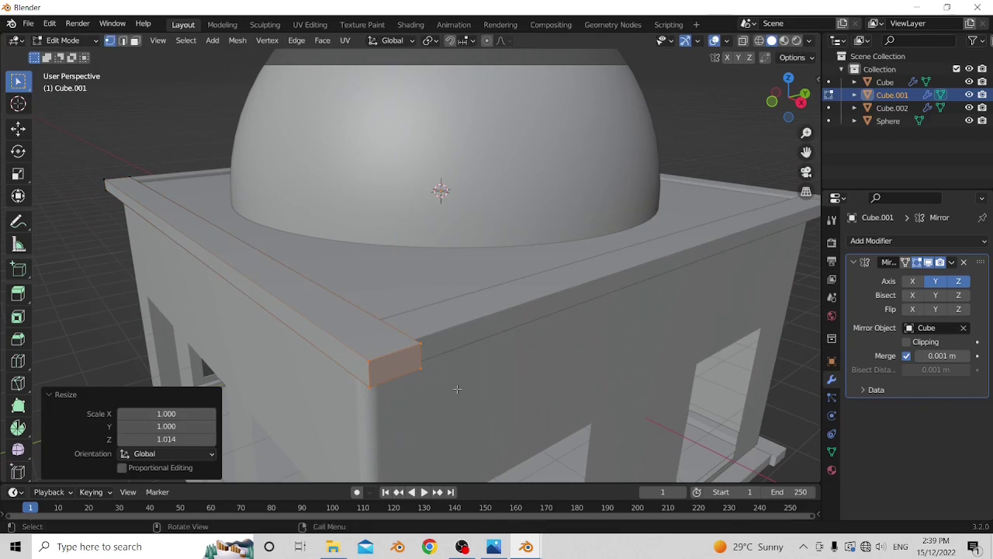
- Align the remaining beam ends at the roof corners, shifting the rotated beam's end vertices about 0.002 m in Y
{"action": "key", "text": "g"}
{"action": "key", "text": "x"}
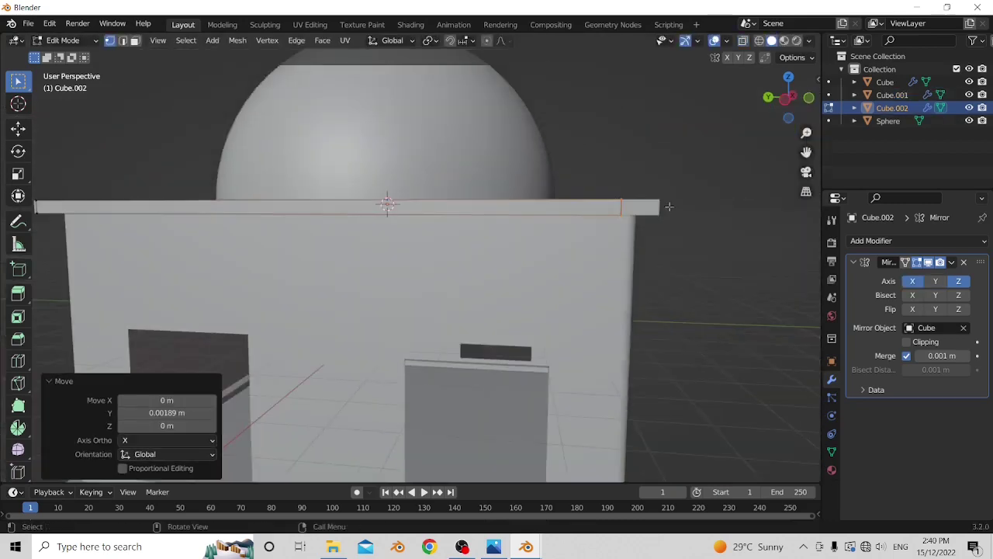
{"action": "middle_click_drag", "start_coordinate": [669, 207], "coordinate": [728, 246]}
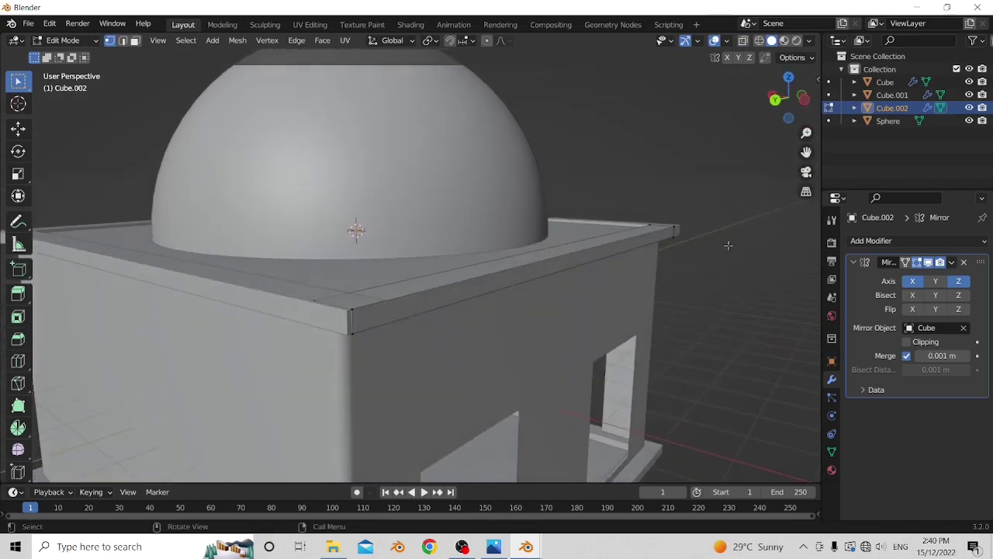
{"action": "left_click_drag", "start_coordinate": [393, 288], "coordinate": [284, 368]}
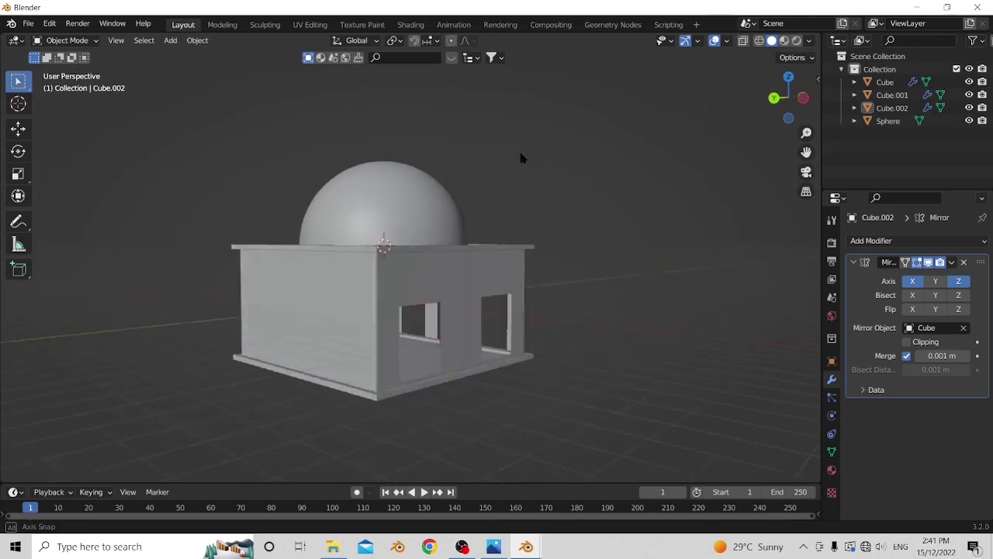
{"action": "middle_click_drag", "start_coordinate": [520, 157], "coordinate": [759, 223]}
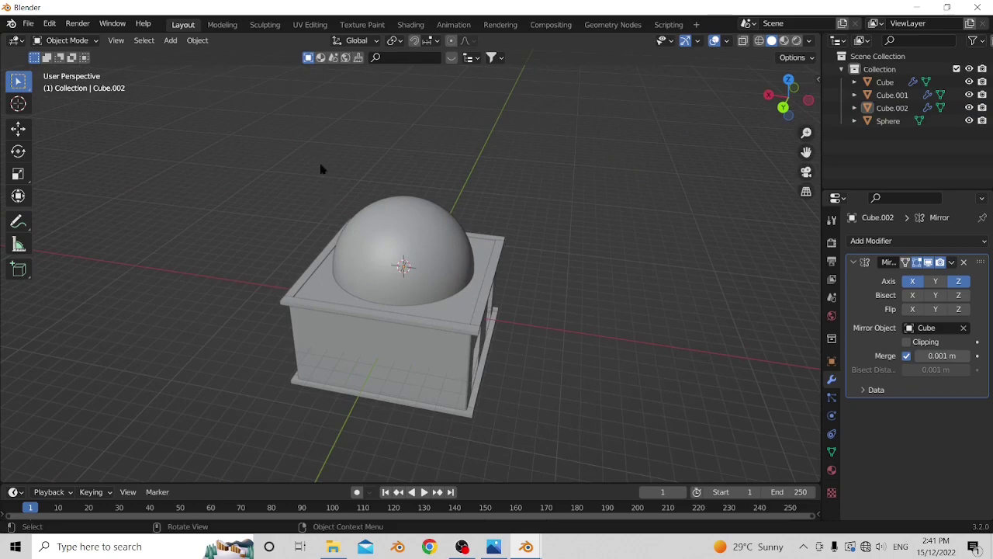
{"action": "middle_click_drag", "start_coordinate": [343, 282], "coordinate": [470, 415]}
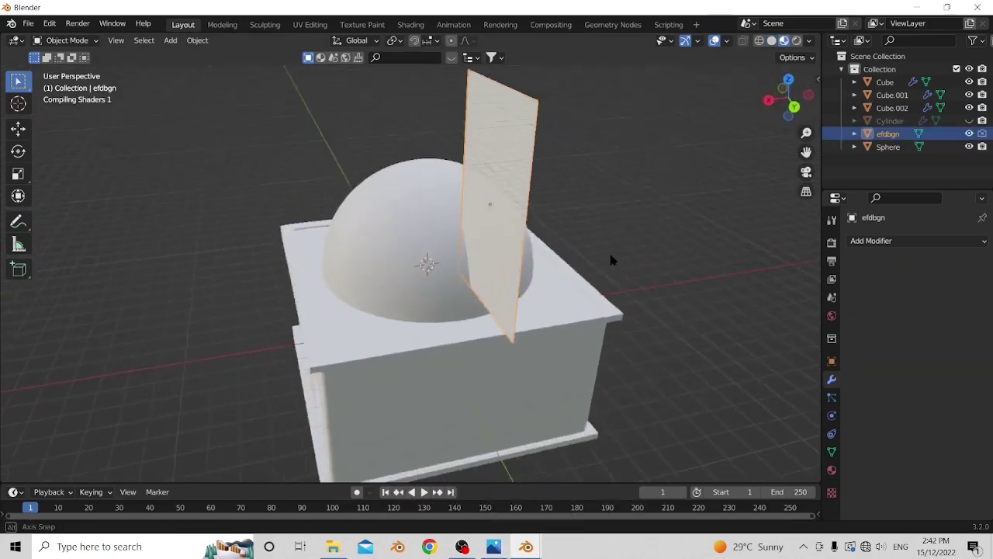
{"action": "middle_click_drag", "start_coordinate": [610, 261], "coordinate": [434, 285]}
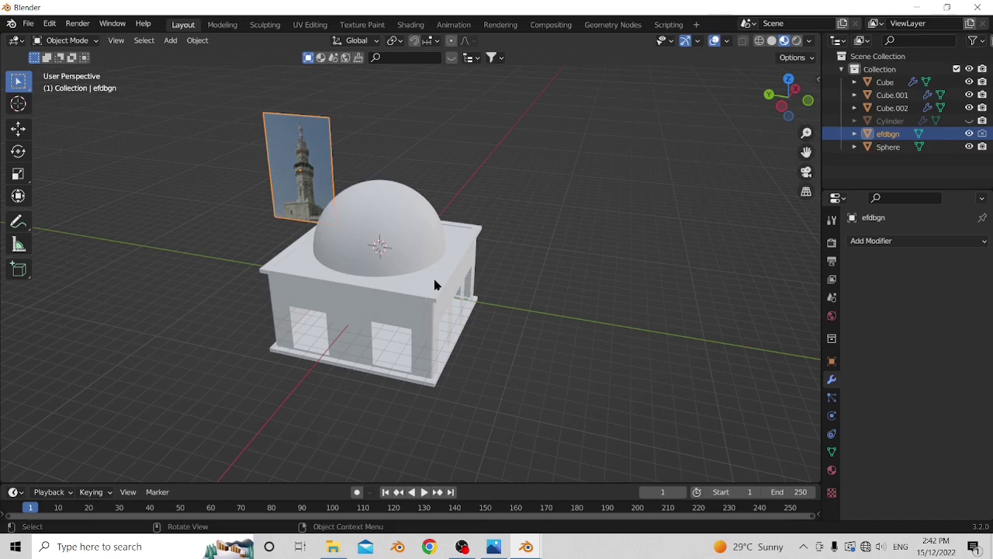
{"action": "middle_click_drag", "start_coordinate": [339, 333], "coordinate": [438, 340]}
{"action": "key", "text": "shift+a"}
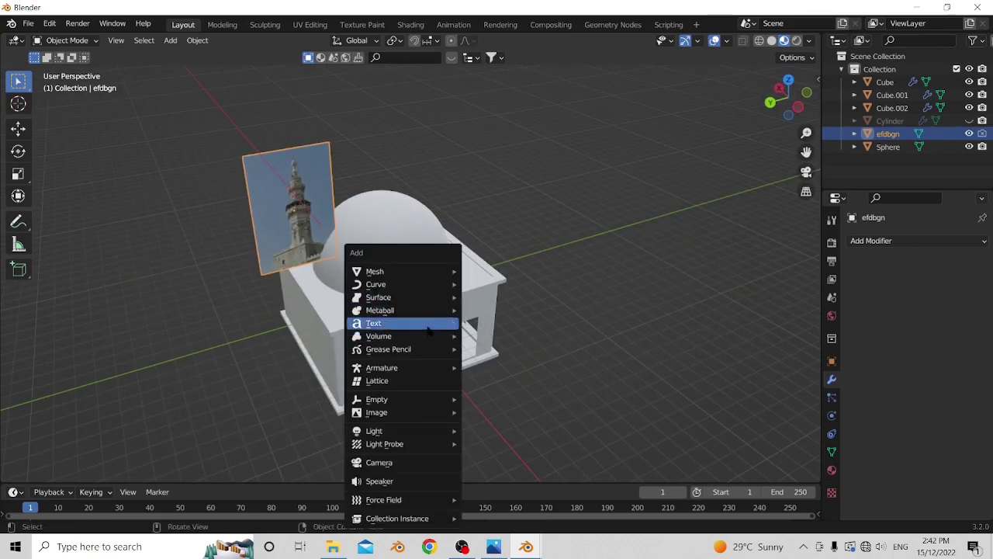
{"action": "mouse_move", "coordinate": [408, 415]}
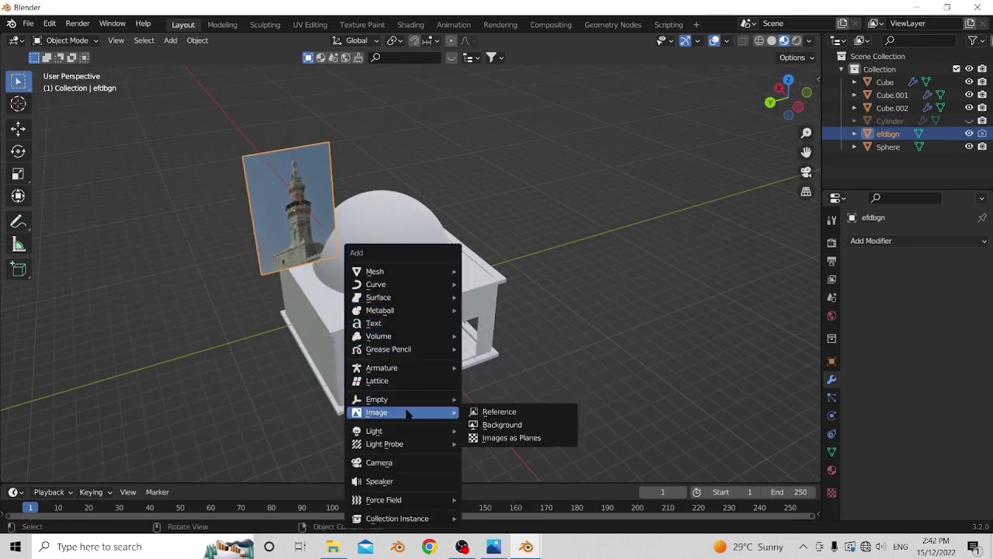
{"action": "left_click", "coordinate": [518, 438]}
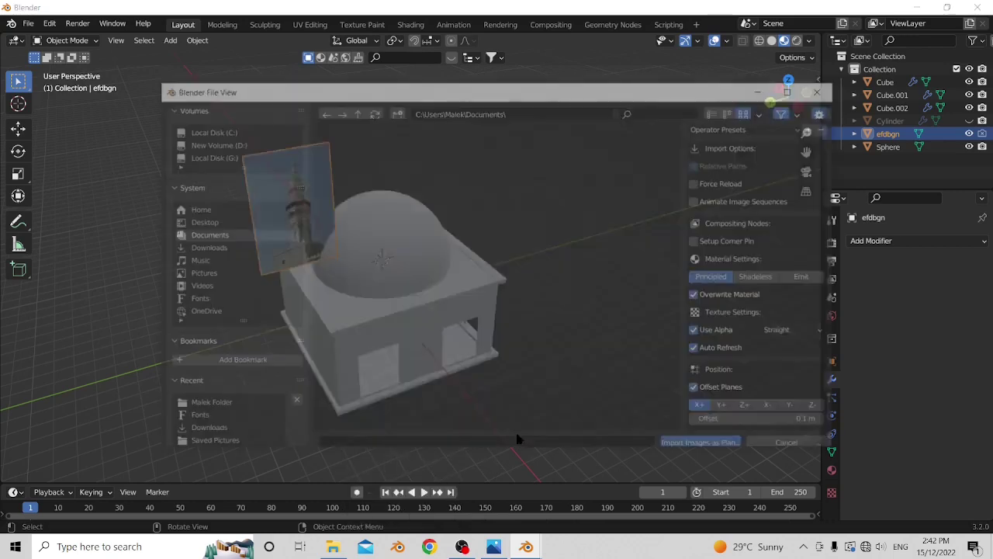
{"action": "left_click", "coordinate": [203, 248]}
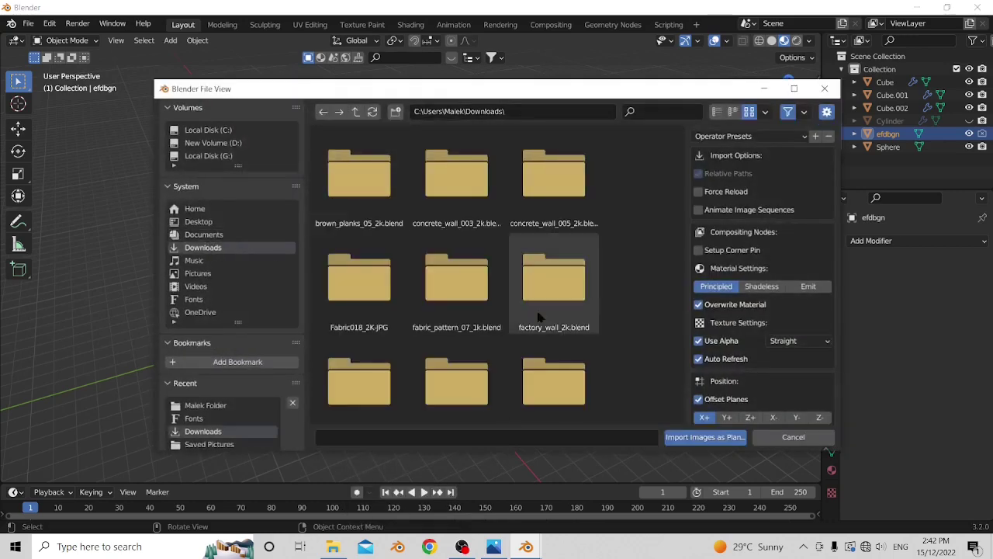
{"action": "left_click", "coordinate": [793, 437]}
- Rotate the minaret reference image 90° in the front view so that it lies flat
{"action": "middle_click_drag", "start_coordinate": [677, 349], "coordinate": [541, 370]}
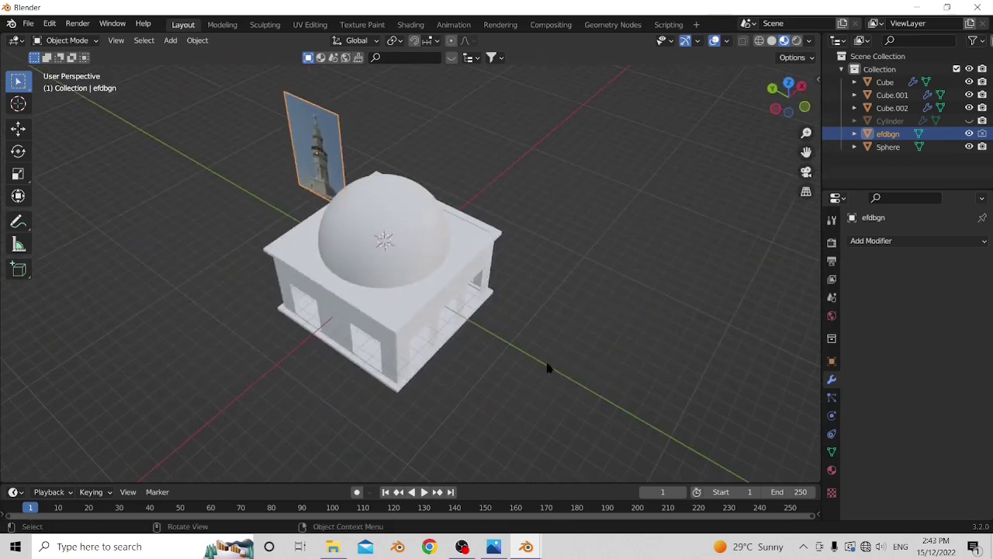
{"action": "key", "text": "KP_1"}
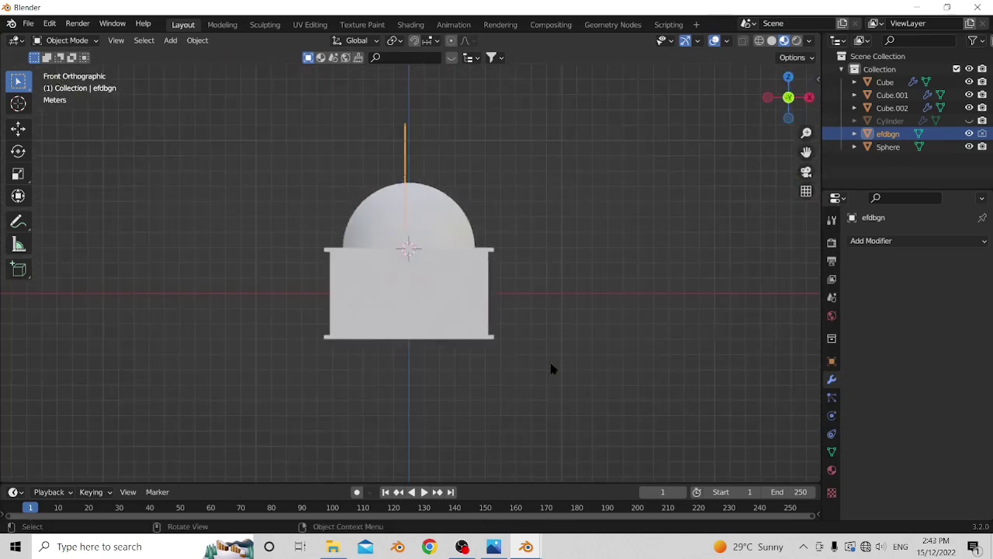
{"action": "key", "text": "r"}
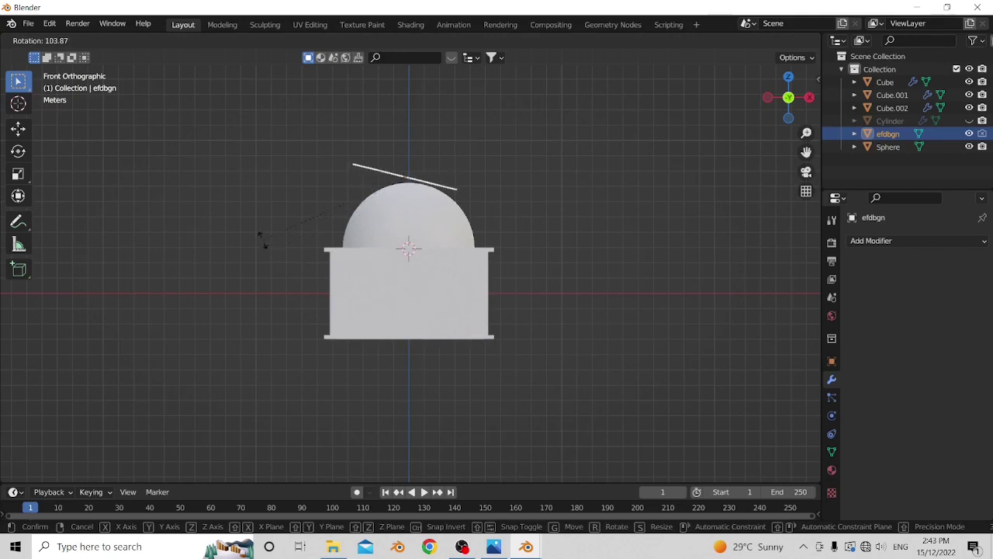
{"action": "type", "text": "90"}
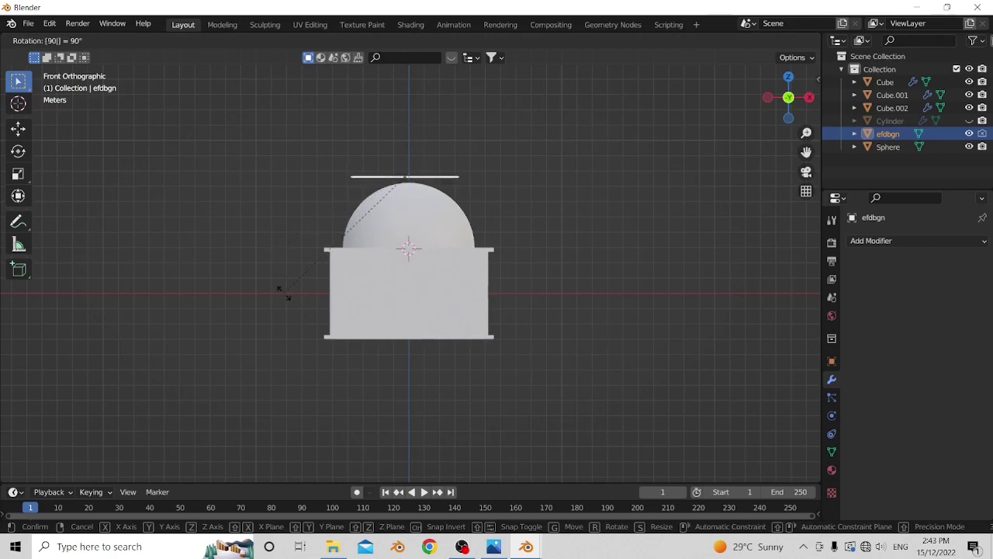
{"action": "key", "text": "Return"}
- In the top view, move the reference image about -4.13 m in X and -5.01 m in Y
{"action": "middle_click_drag", "start_coordinate": [281, 297], "coordinate": [454, 377]}
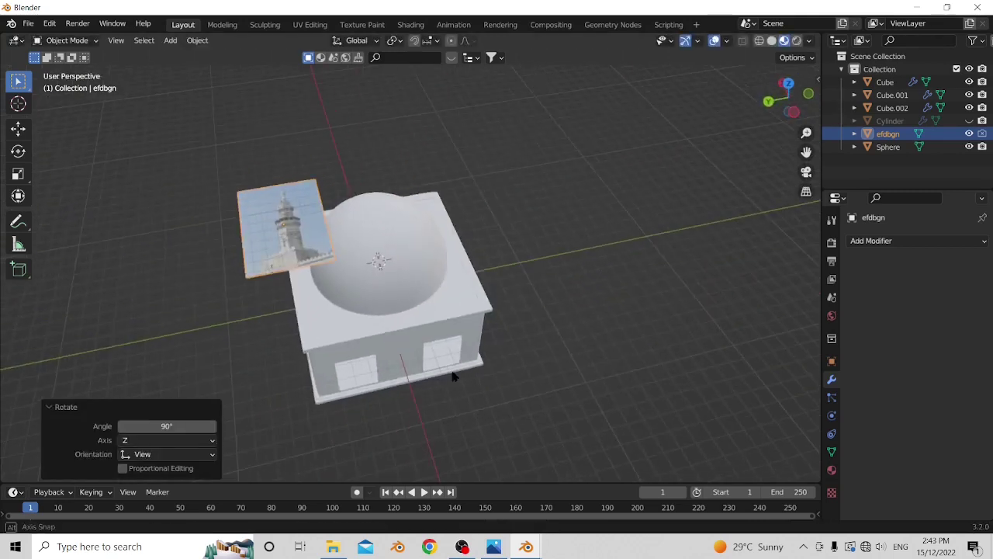
{"action": "middle_click_drag", "start_coordinate": [344, 322], "coordinate": [308, 386]}
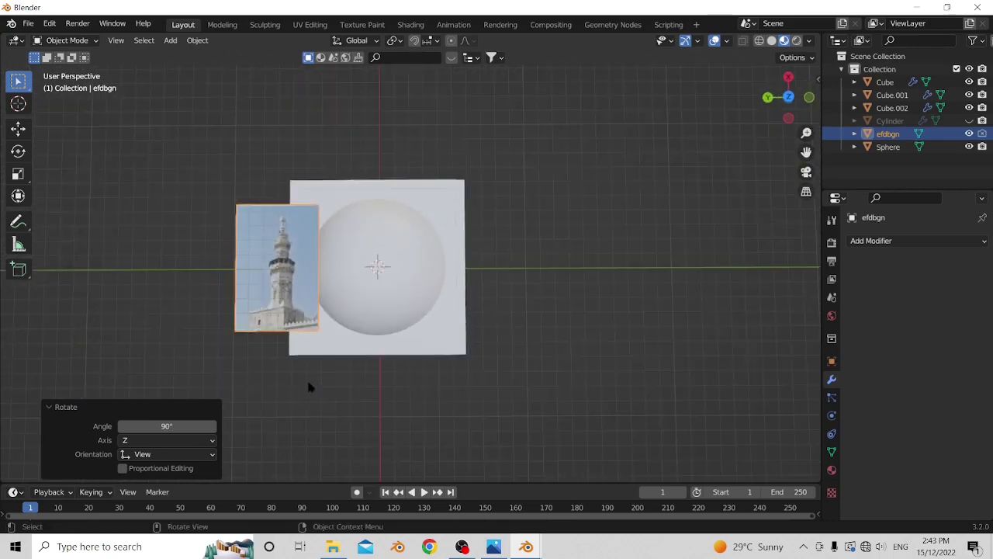
{"action": "key", "text": "KP_7"}
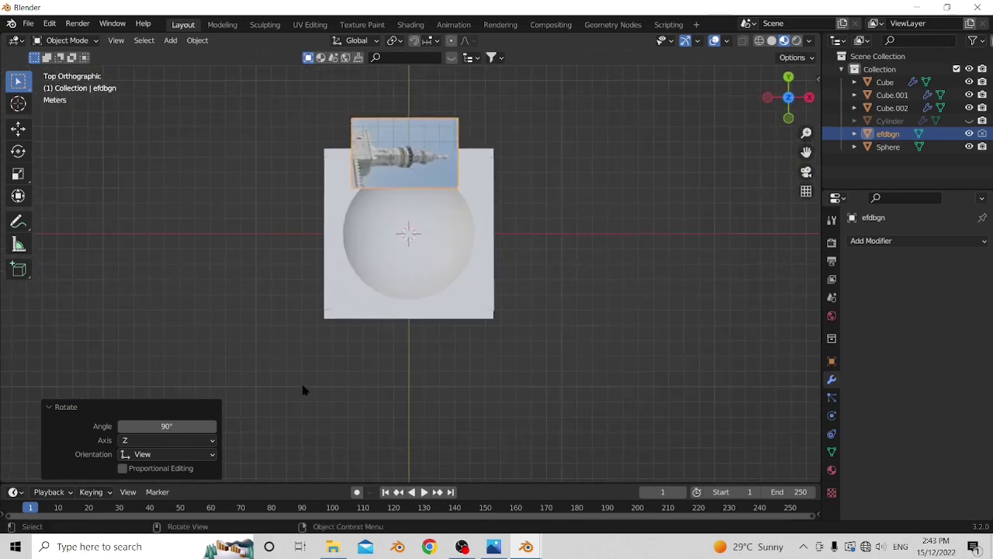
{"action": "key", "text": "g"}
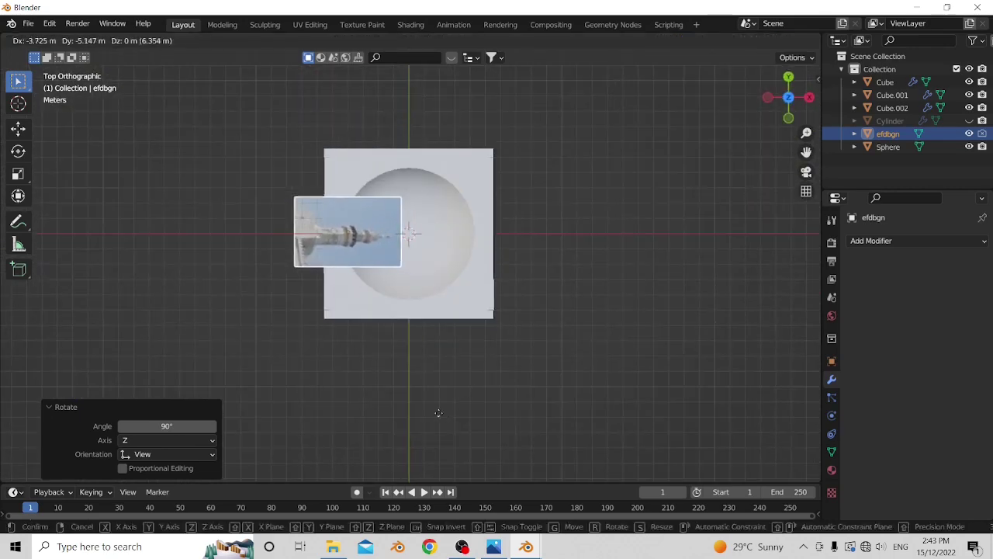
{"action": "left_click", "coordinate": [437, 410]}
- Turn the reference image upright with a -90° rotation in the top view and scale it to about 1.552
{"action": "key", "text": "r"}
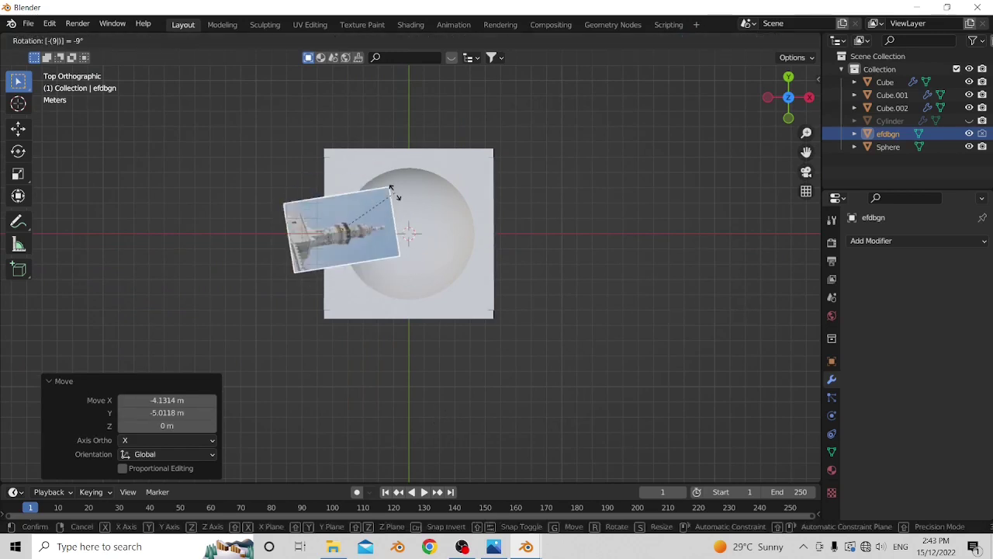
{"action": "type", "text": "-90"}
{"action": "key", "text": "Return"}
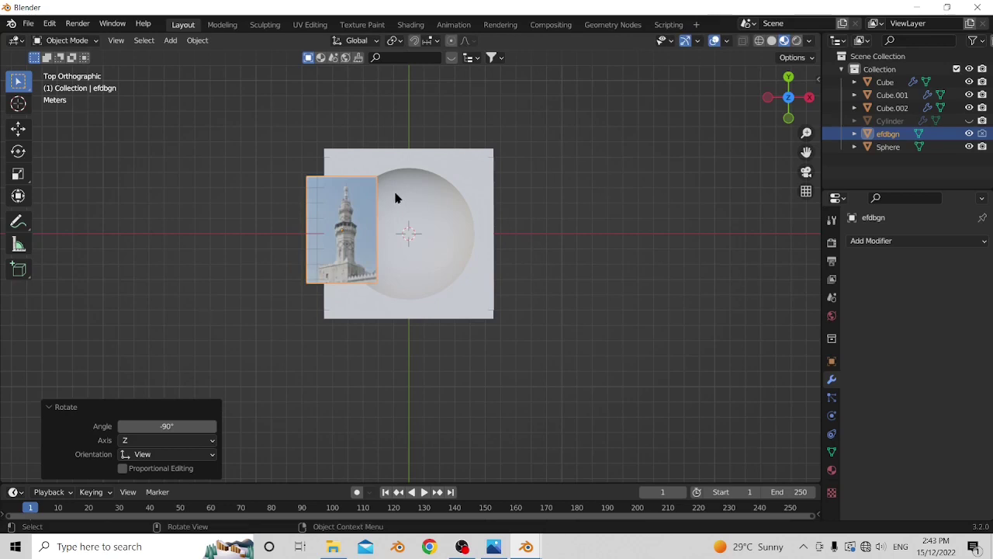
{"action": "key", "text": "s"}
{"action": "left_click", "coordinate": [460, 209]}
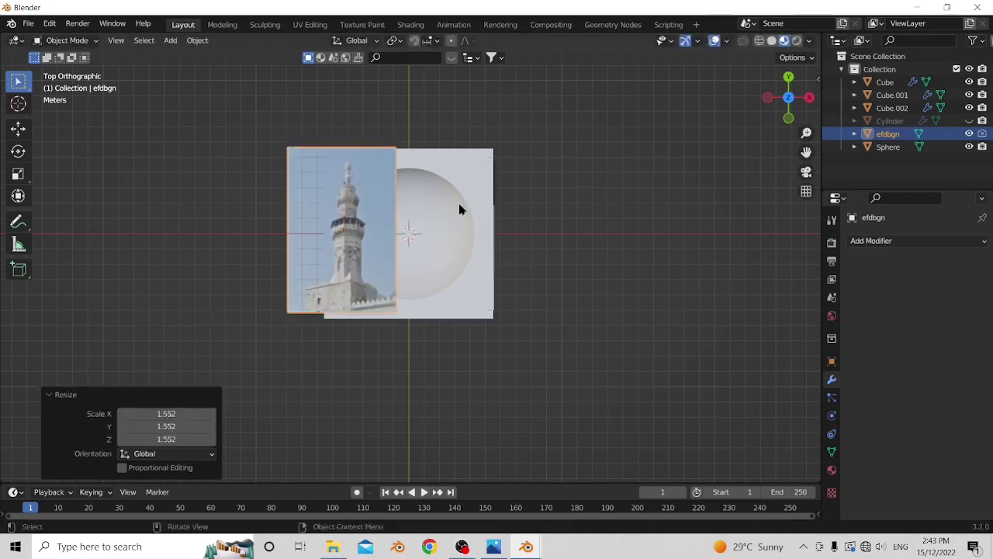
- Add a 32-vertex cylinder with 1 m radius and 2 m depth, and rotate it 90° around X
{"action": "key", "text": "shift+a"}
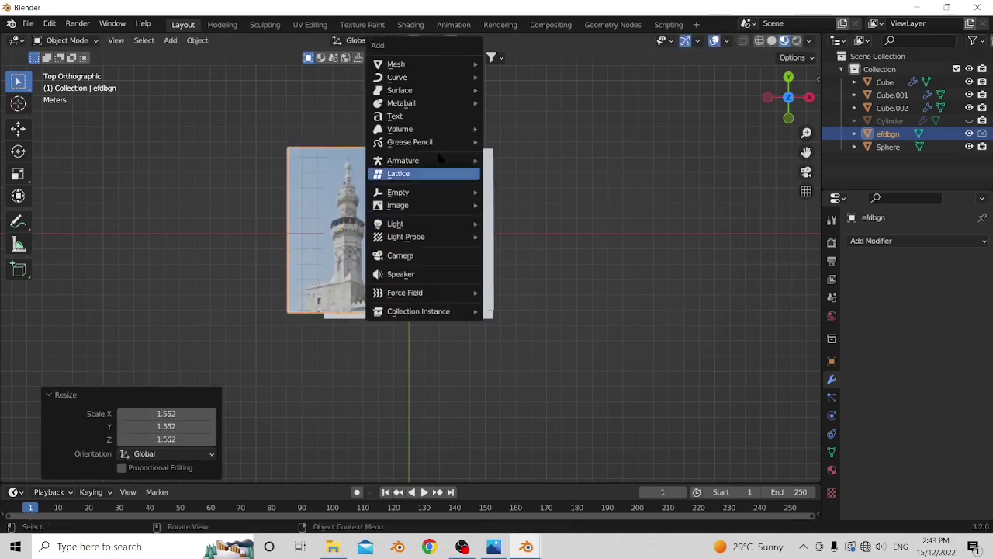
{"action": "mouse_move", "coordinate": [392, 66]}
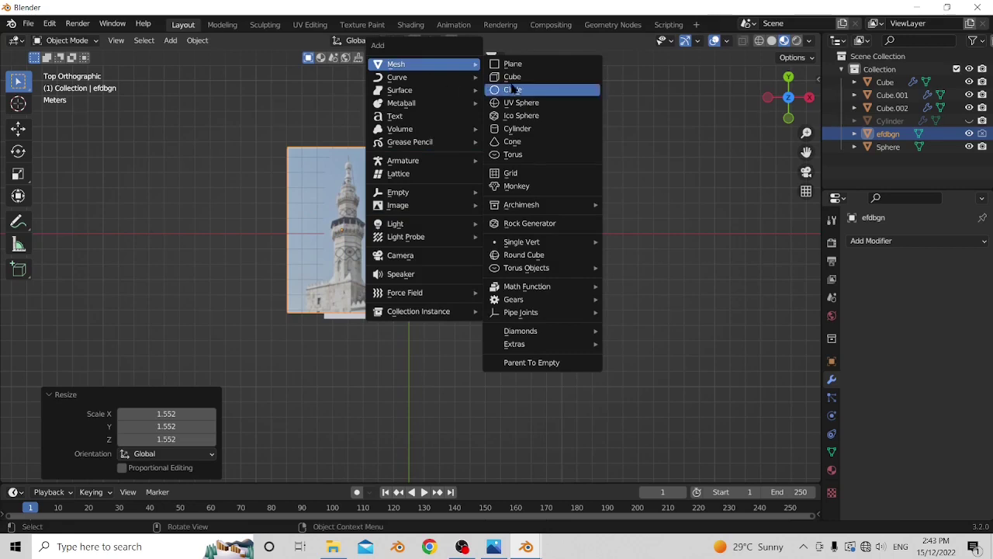
{"action": "left_click", "coordinate": [529, 128]}
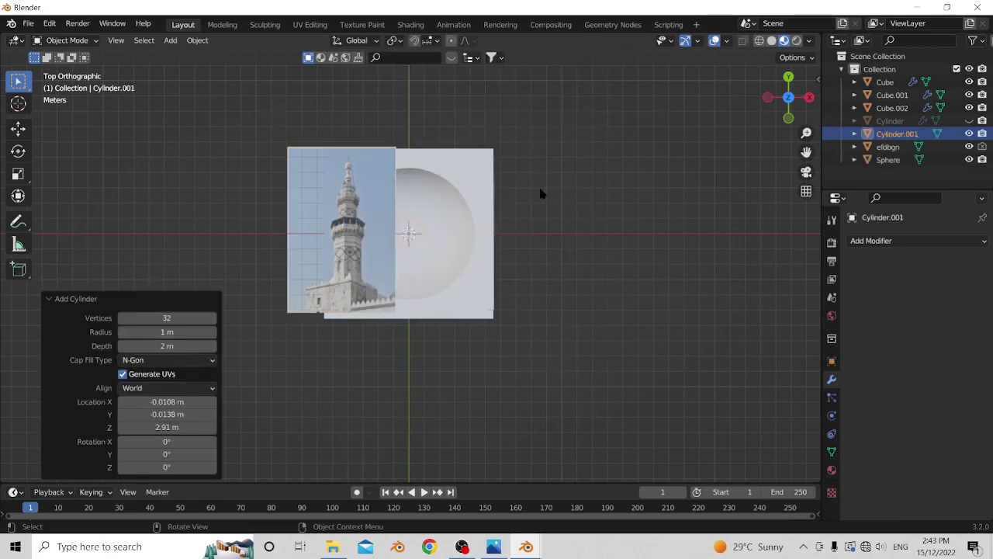
{"action": "key", "text": "r"}
{"action": "key", "text": "x"}
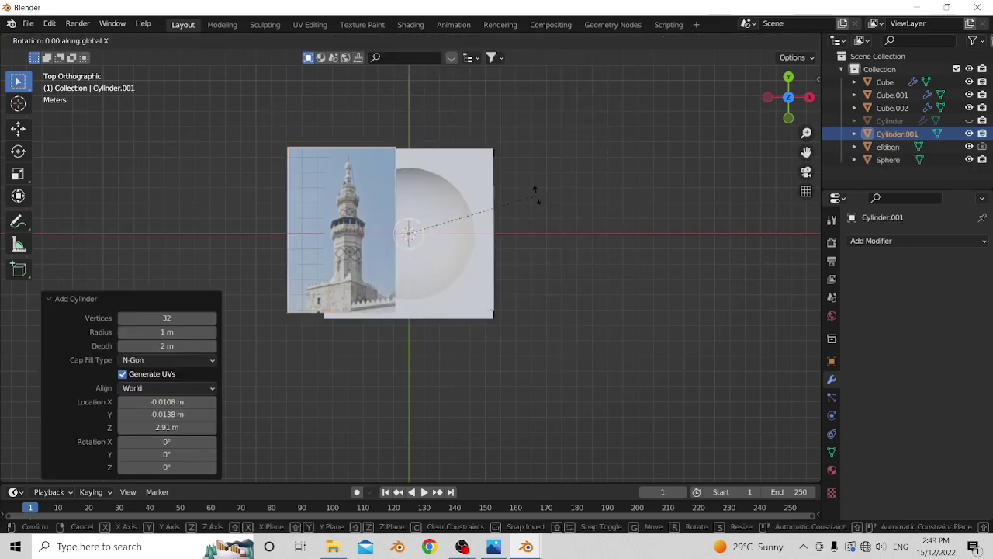
{"action": "right_click", "coordinate": [453, 331]}
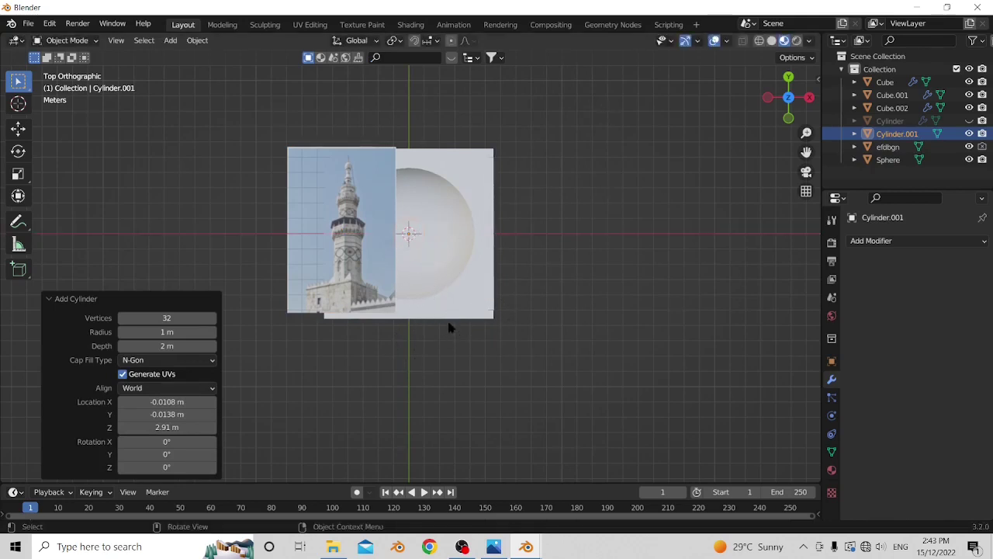
{"action": "key", "text": "r"}
{"action": "key", "text": "x"}
{"action": "key", "text": "Return"}
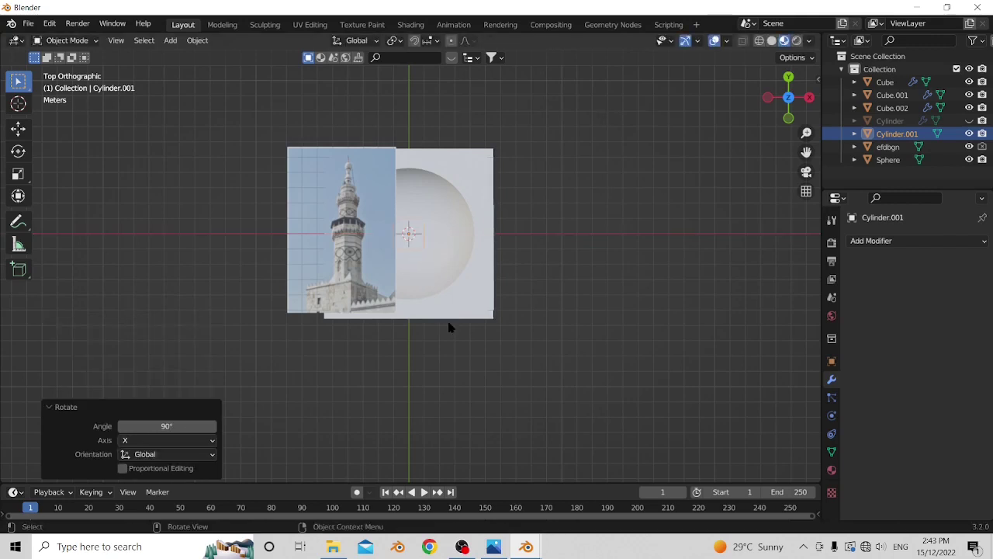
- Move the cylinder about -3.96 m in X and 0.17 m in Y onto the minaret, and raise it about 53.5 m in Z
{"action": "key", "text": "g"}
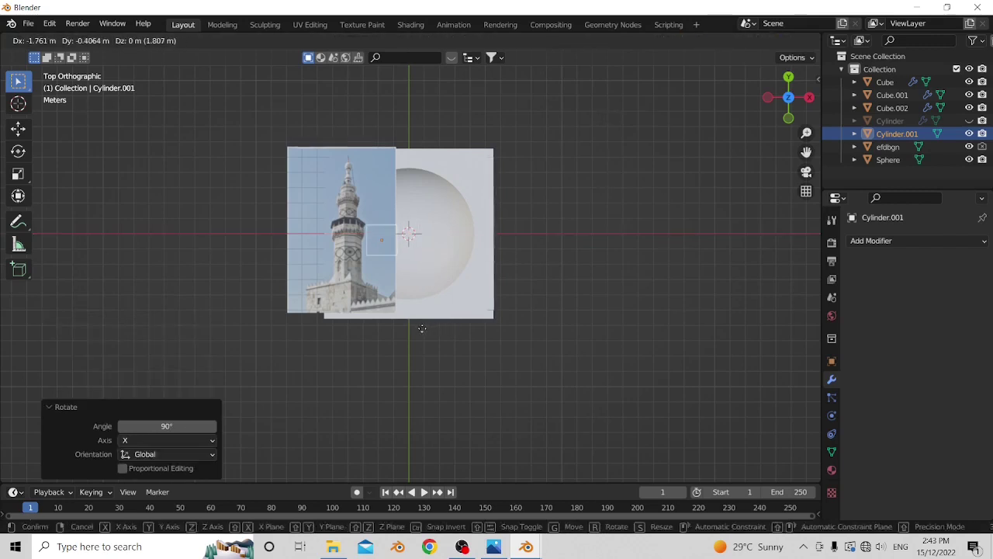
{"action": "left_click", "coordinate": [390, 317]}
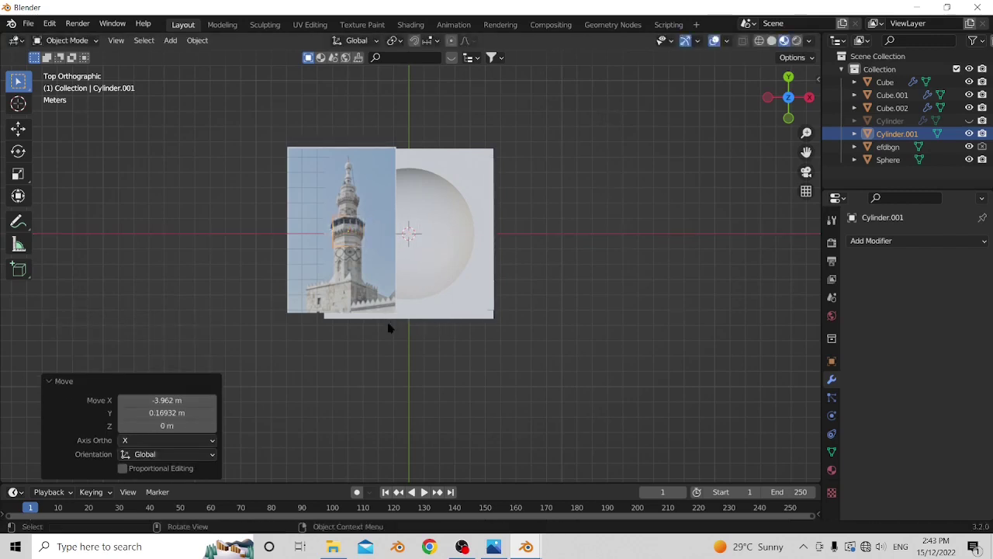
{"action": "key", "text": "g"}
{"action": "key", "text": "z"}
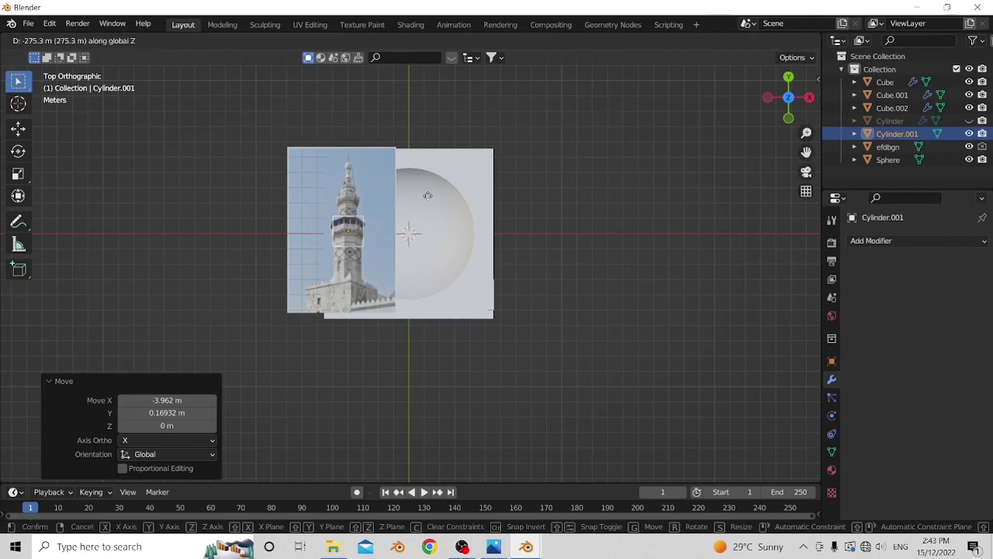
{"action": "left_click", "coordinate": [448, 384]}
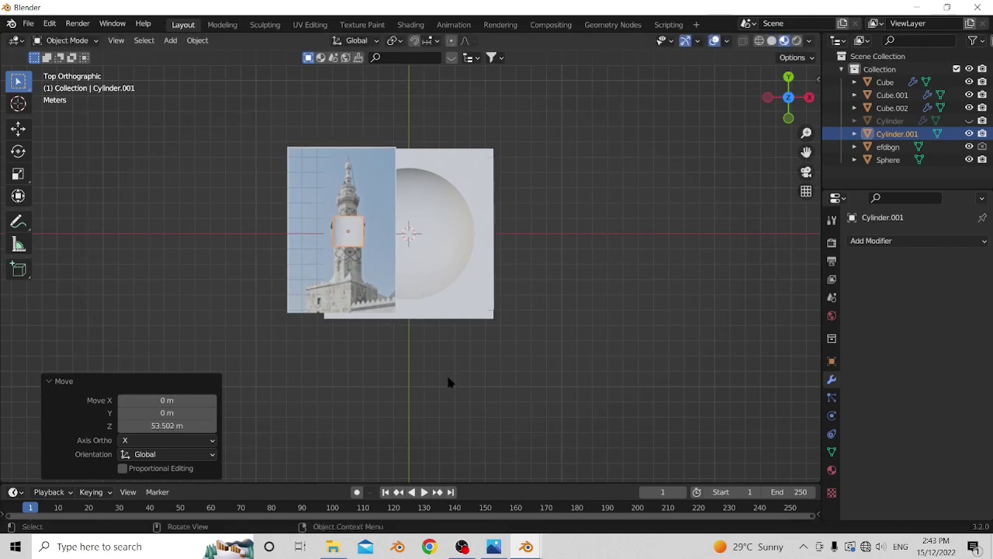
- Shift the cylinder about -0.07 m in X and -1.66 m in Y onto the minaret shaft below the balcony
{"action": "key", "text": "g"}
{"action": "left_click", "coordinate": [443, 395]}
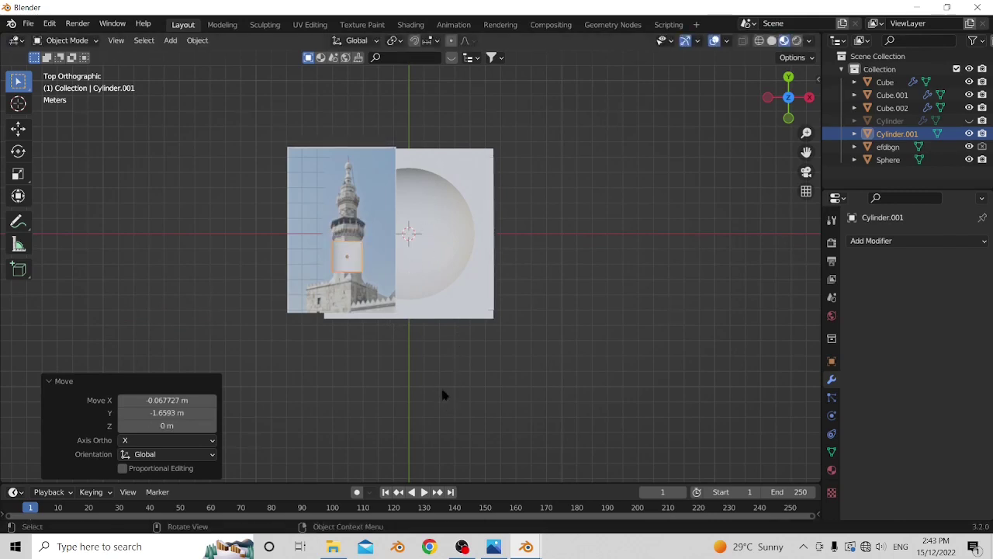
{"action": "right_click", "coordinate": [444, 395]}
{"action": "middle_click_drag", "start_coordinate": [444, 380], "coordinate": [419, 184]}
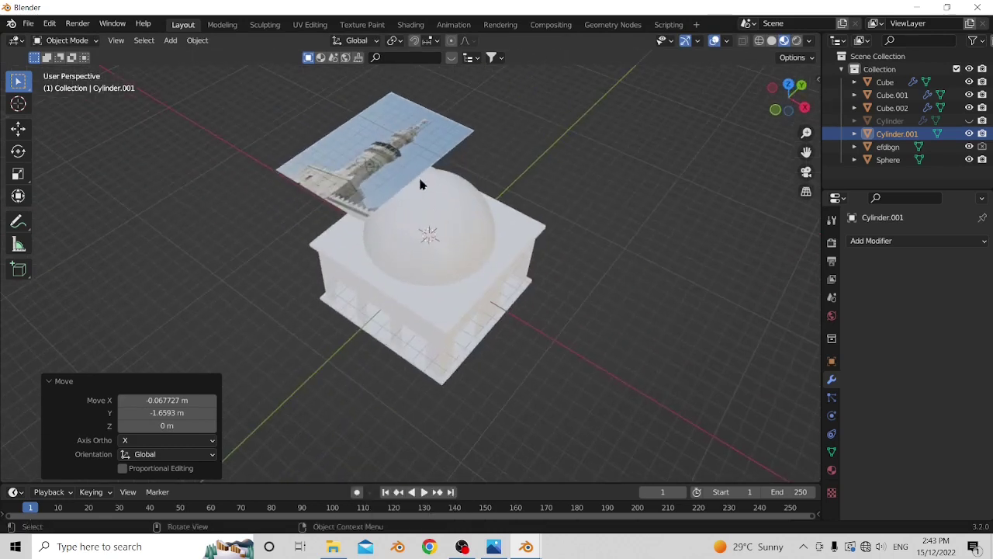
{"action": "key", "text": "s"}
{"action": "key", "text": "z"}
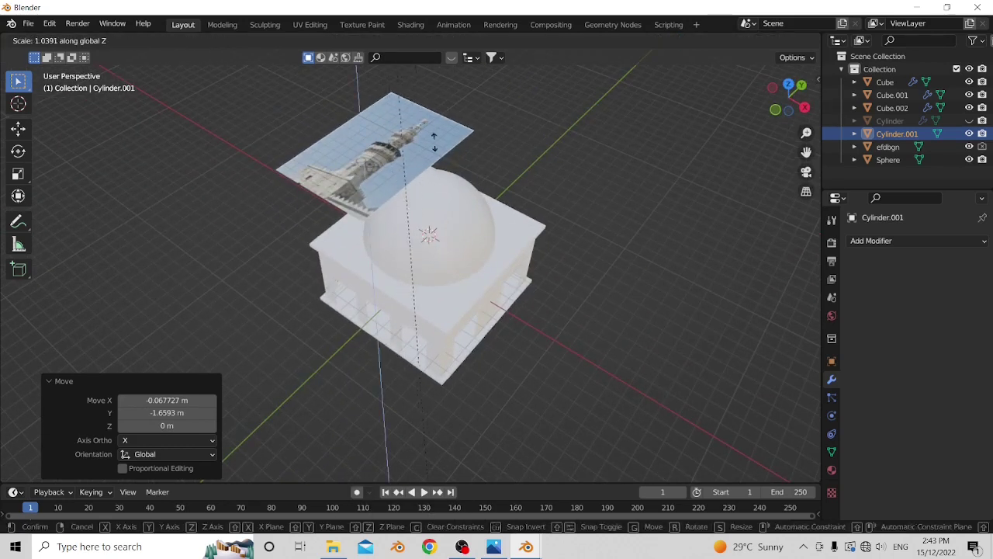
{"action": "right_click", "coordinate": [449, 222]}
- Lower the cylinder along Z by about 43.64 m and a further 3.76 m to bring it near the reference image
{"action": "scroll", "coordinate": [466, 202], "scroll_direction": "down", "scroll_amount": 6}
{"action": "key", "text": "g"}
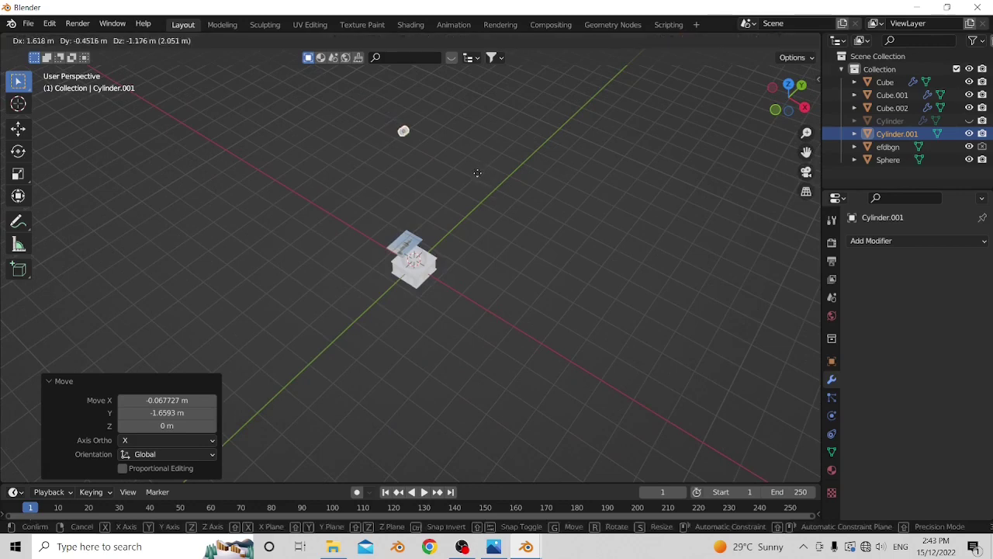
{"action": "key", "text": "z"}
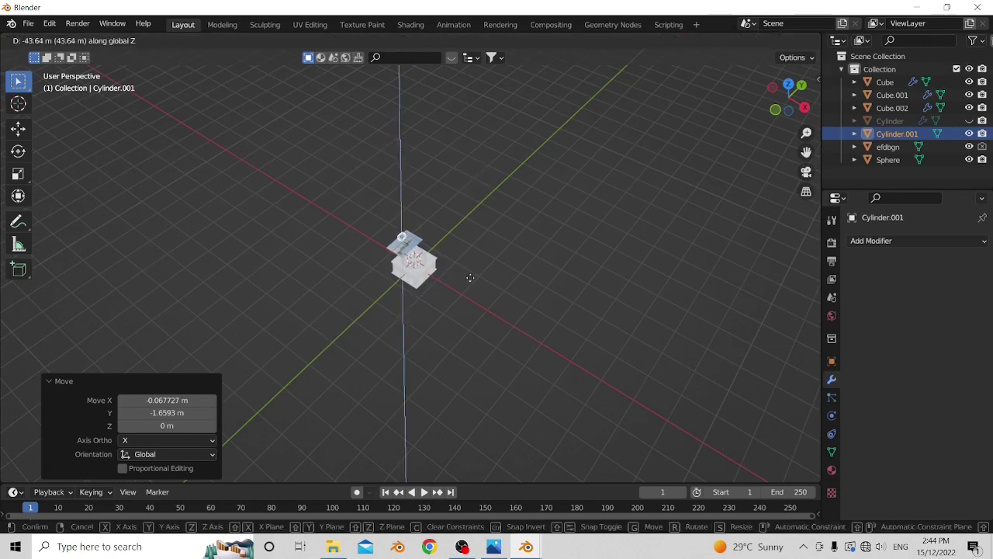
{"action": "left_click", "coordinate": [470, 277]}
{"action": "scroll", "coordinate": [474, 242], "scroll_direction": "up", "scroll_amount": 8}
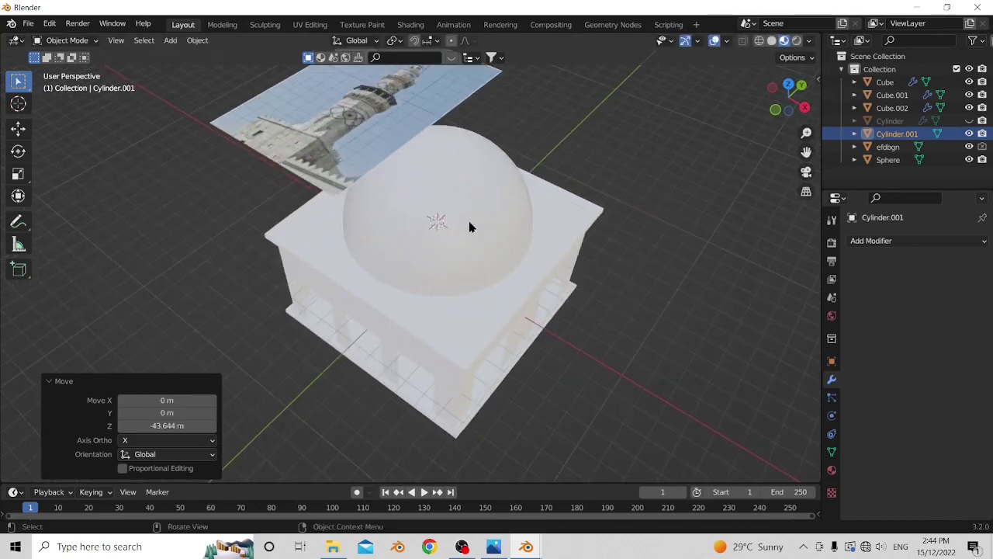
{"action": "key", "text": "g"}
{"action": "key", "text": "z"}
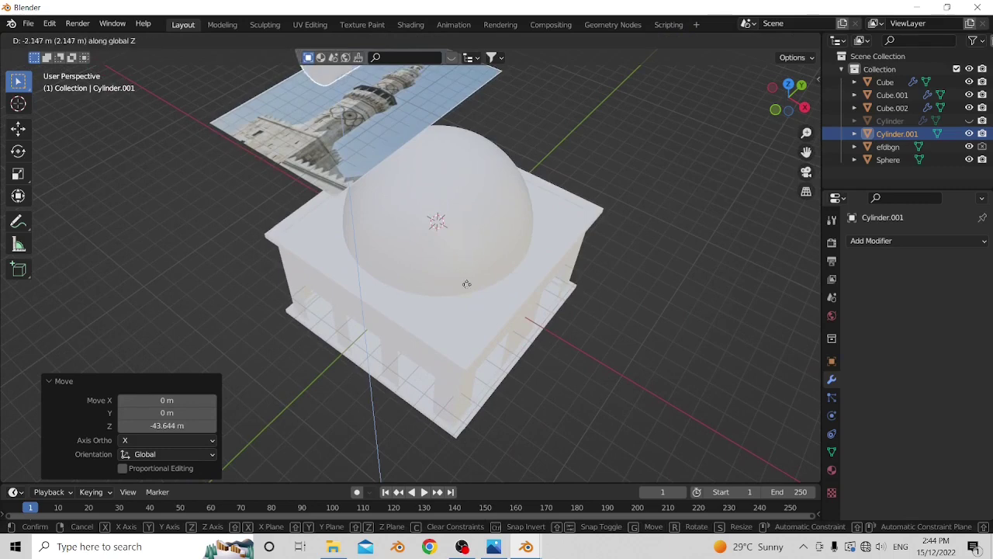
{"action": "left_click", "coordinate": [474, 323]}
{"action": "middle_click_drag", "start_coordinate": [474, 323], "coordinate": [504, 320]}
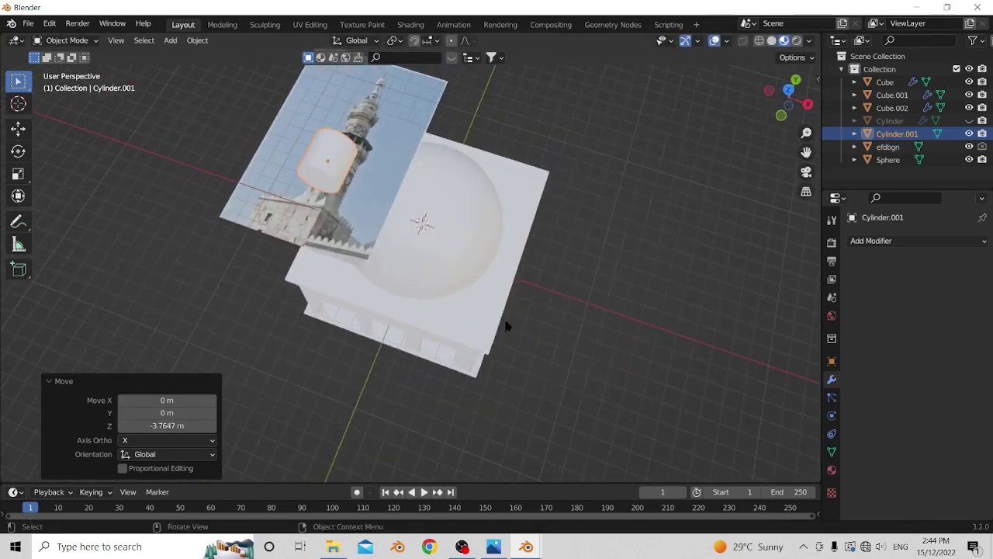
- Scale the cylinder by about 0.835 in X and shift it about 0.056 m in X over the minaret shaft
{"action": "key", "text": "KP_7"}
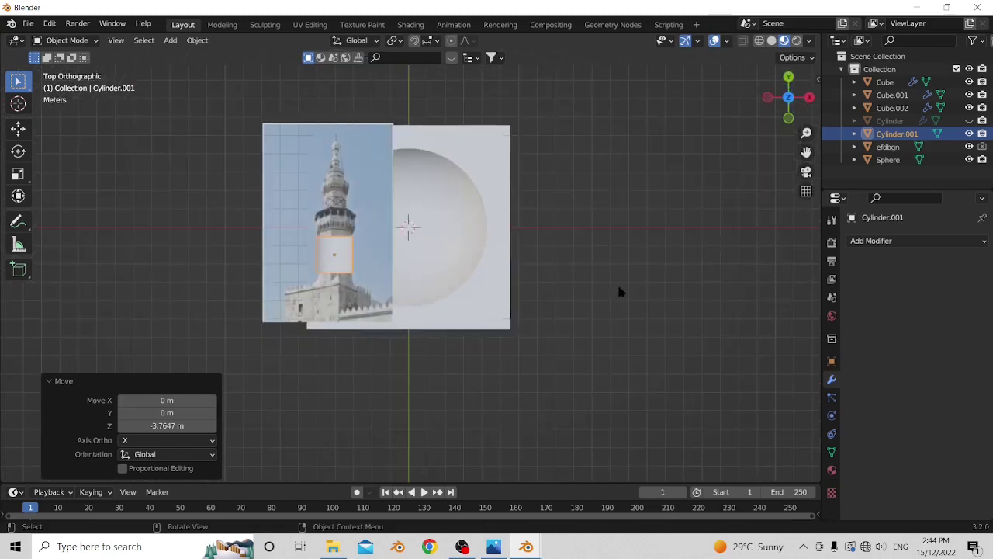
{"action": "key", "text": "s"}
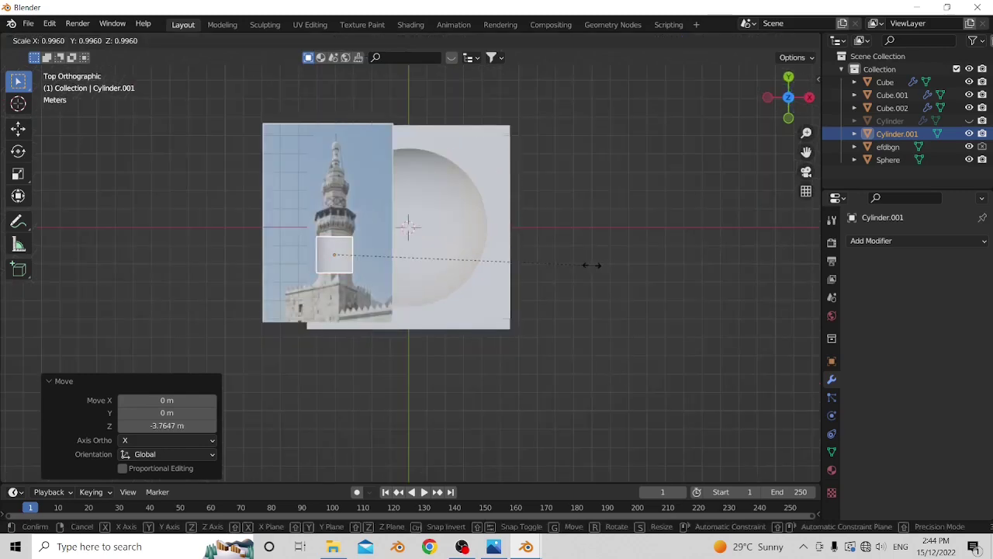
{"action": "key", "text": "x"}
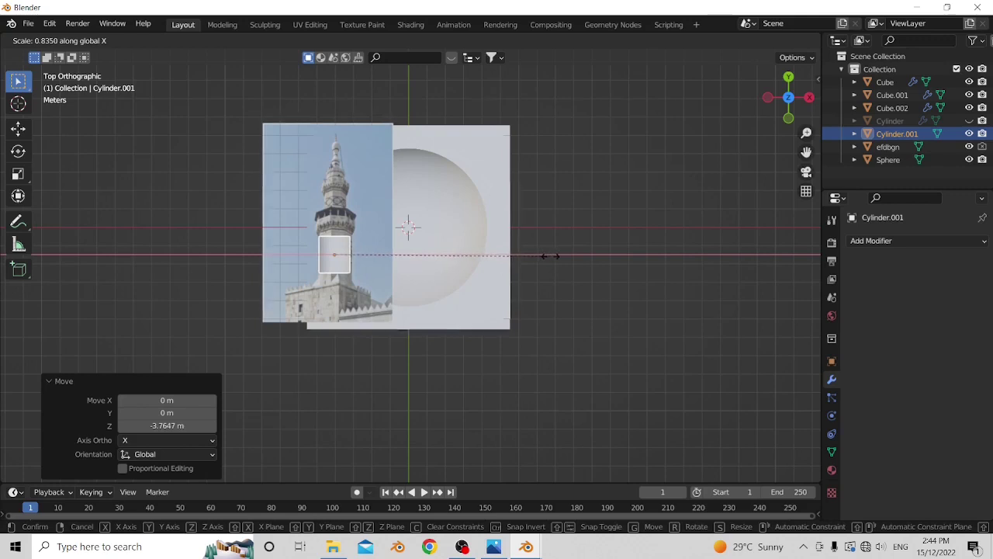
{"action": "left_click", "coordinate": [551, 255]}
{"action": "key", "text": "g"}
{"action": "key", "text": "x"}
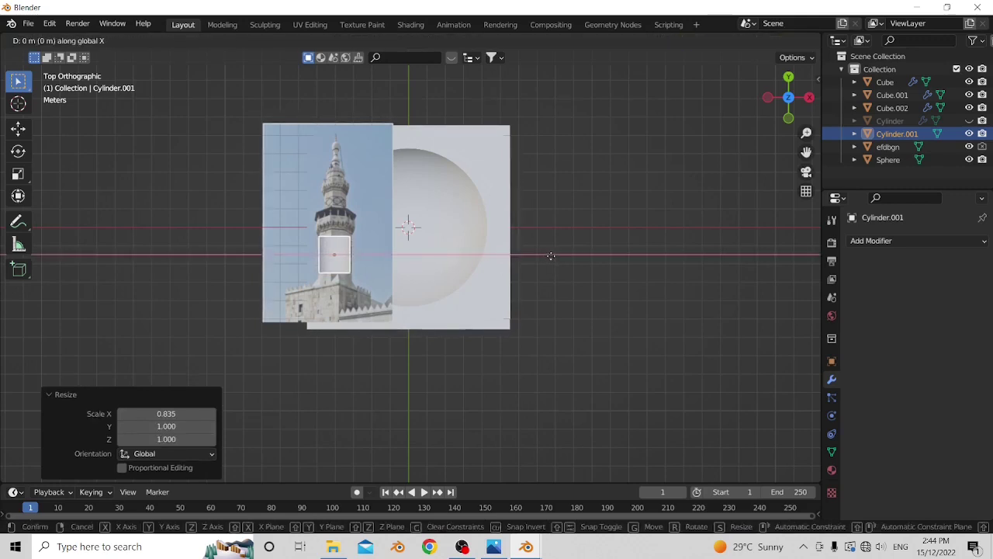
{"action": "left_click", "coordinate": [553, 261]}
- Widen the cylinder by about 1.093 in X to match the shaft width in the reference image
{"action": "key", "text": "KP_Decimal"}
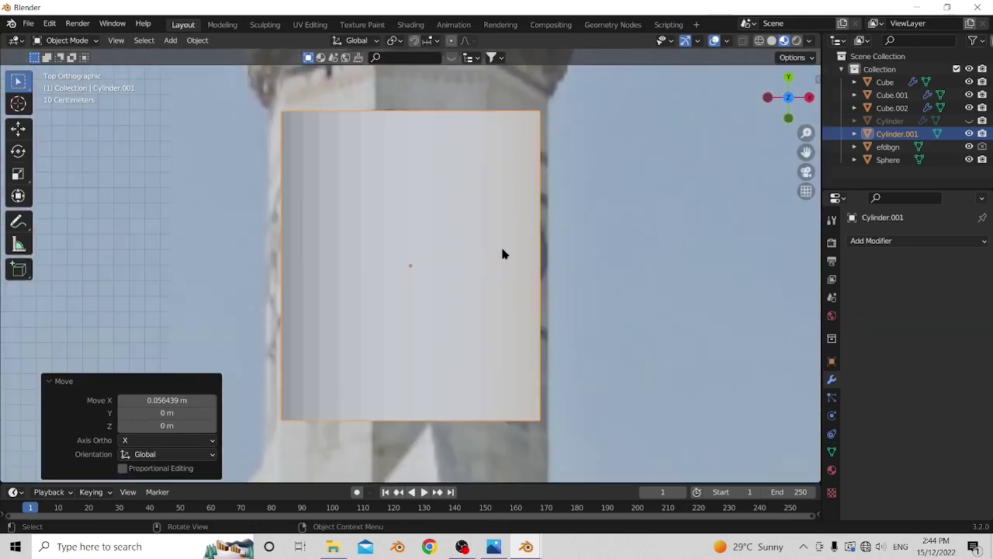
{"action": "scroll", "coordinate": [530, 228], "scroll_direction": "down", "scroll_amount": 3}
{"action": "key", "text": "s"}
{"action": "key", "text": "x"}
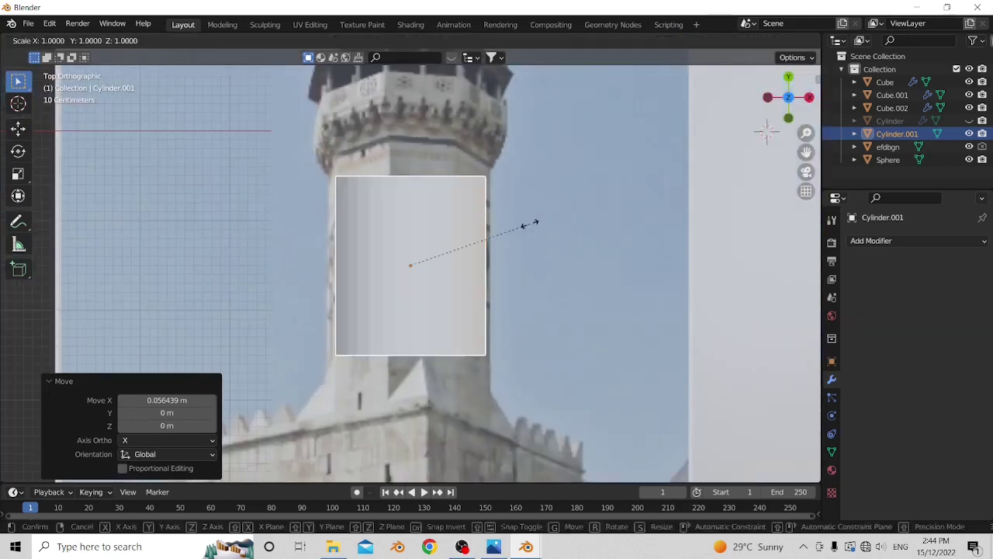
{"action": "left_click", "coordinate": [541, 222]}
{"action": "scroll", "coordinate": [541, 223], "scroll_direction": "down", "scroll_amount": 2}
{"action": "scroll", "coordinate": [540, 227], "scroll_direction": "down", "scroll_amount": 2}
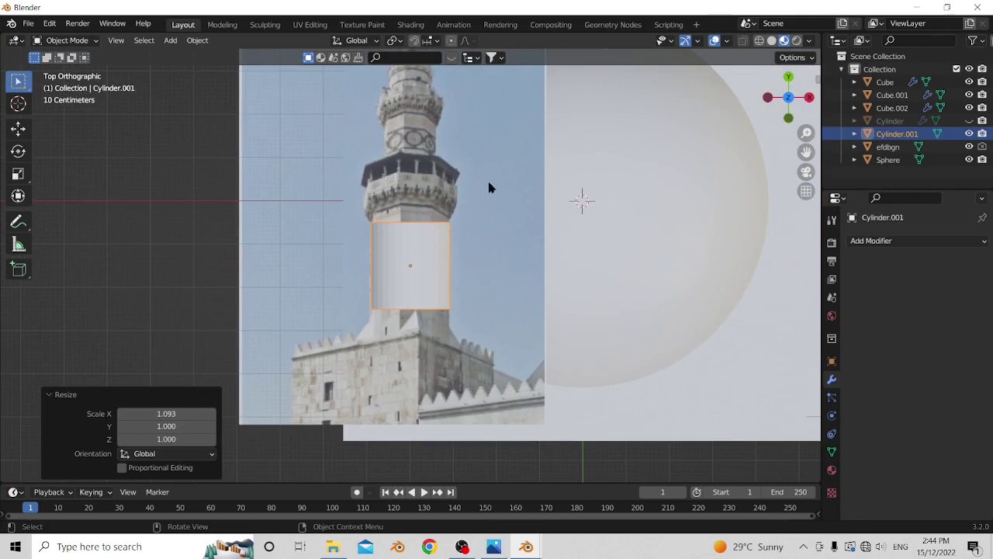
- Extrude the cylinder's top vertex ring upward in sections and flare it by about 1.18 to form the balcony's underside
{"action": "key", "text": "Tab"}
{"action": "left_click_drag", "start_coordinate": [495, 177], "coordinate": [356, 247]}
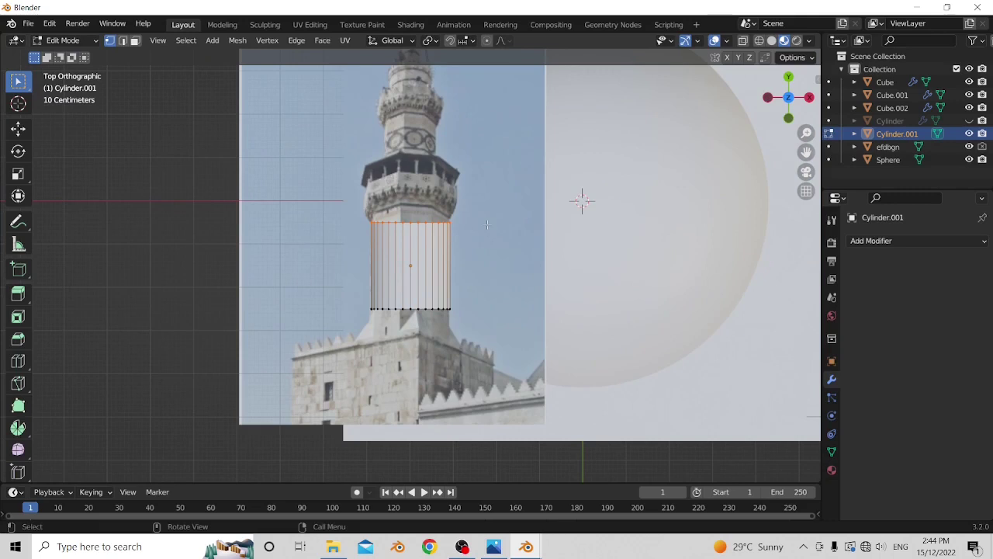
{"action": "key", "text": "g"}
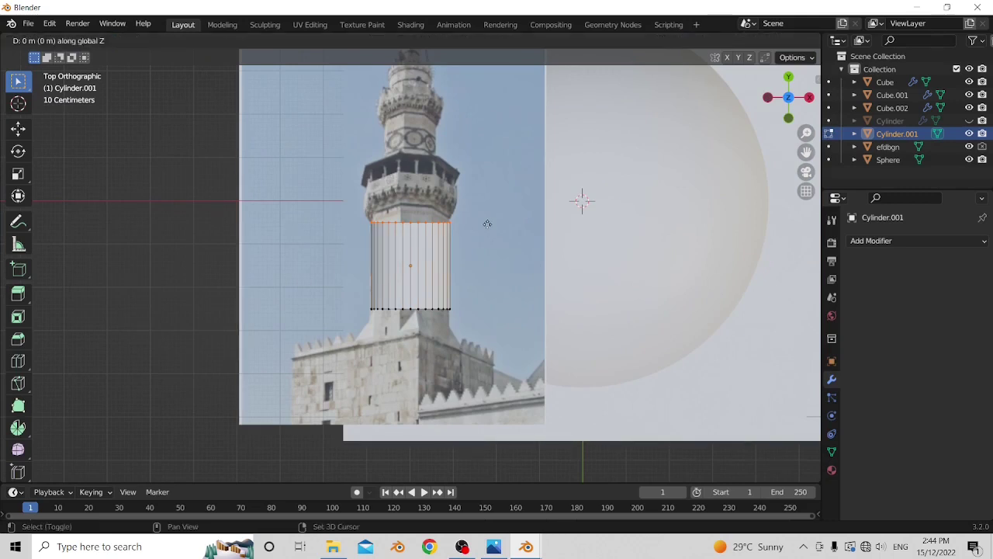
{"action": "left_click", "coordinate": [488, 210]}
{"action": "key", "text": "s"}
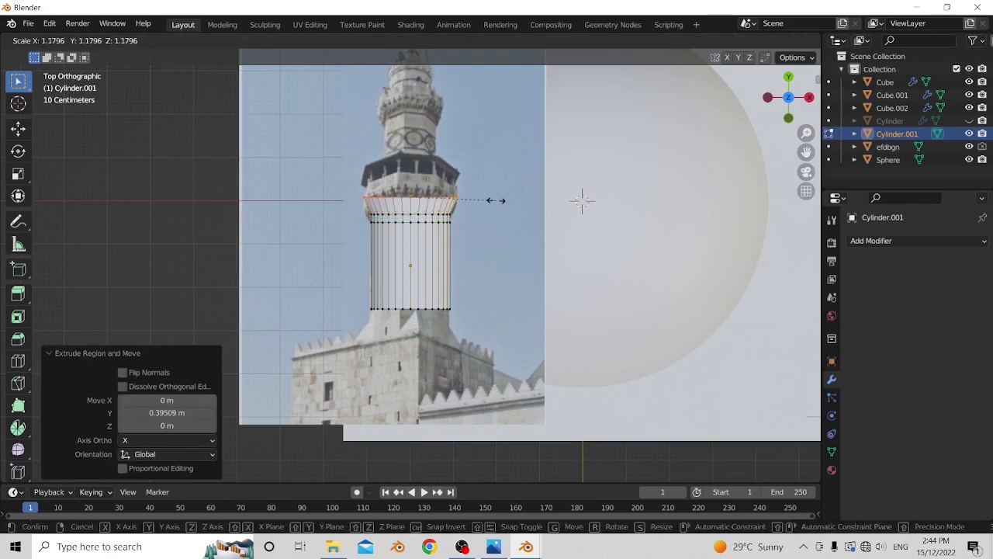
{"action": "key", "text": "Escape"}
- Extrude the lower balcony further upward and taper its ring by about 0.951 to follow the reference
{"action": "key", "text": "e"}
{"action": "left_click", "coordinate": [490, 186]}
{"action": "key", "text": "s"}
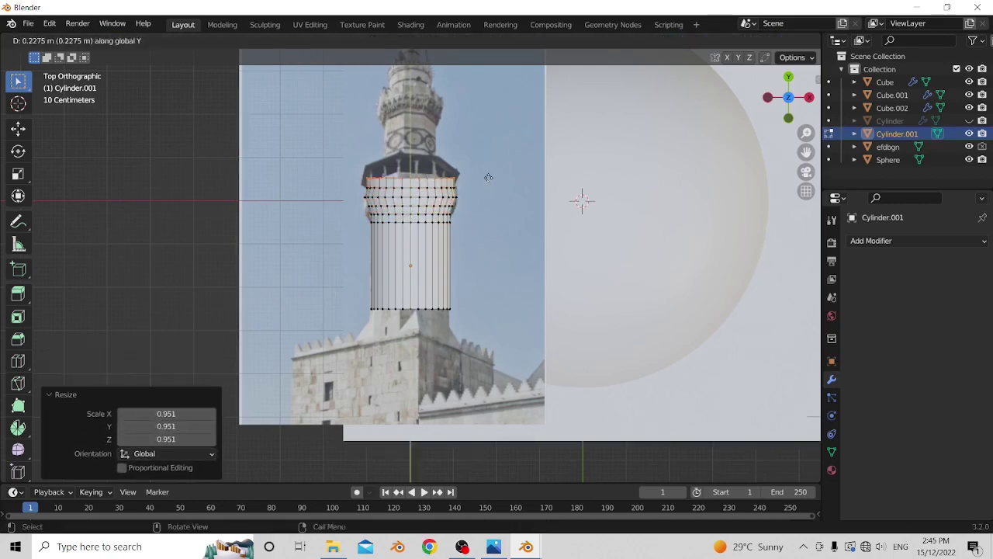
{"action": "left_click", "coordinate": [491, 176]}
{"action": "left_click", "coordinate": [491, 170]}
- Shrink the balcony's top ring by about 0.616, extrude it up as the upper shaft, and widen the end by about 1.109
{"action": "key", "text": "s"}
{"action": "left_click", "coordinate": [475, 151]}
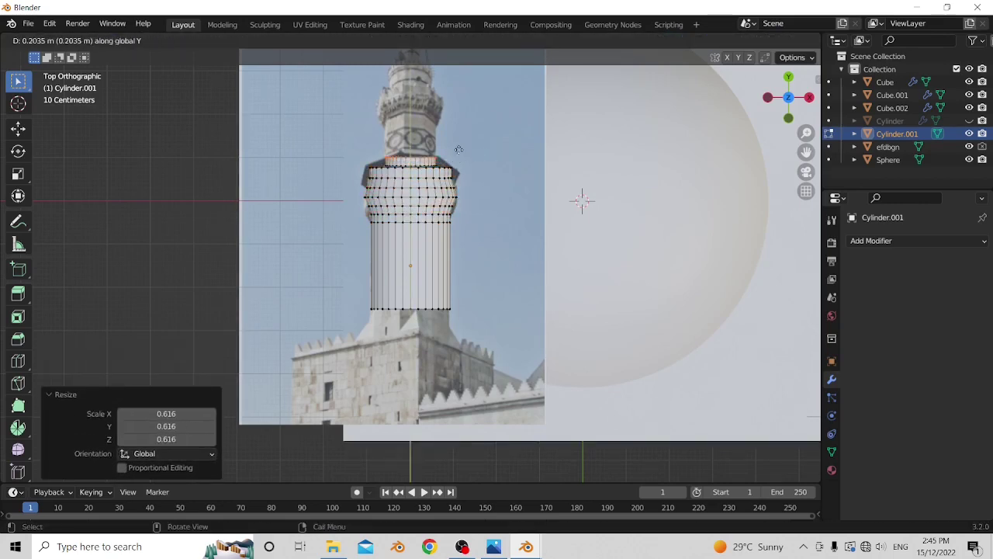
{"action": "key", "text": "e"}
{"action": "left_click", "coordinate": [463, 115]}
{"action": "left_click", "coordinate": [462, 115]}
{"action": "key", "text": "s"}
{"action": "left_click", "coordinate": [464, 103]}
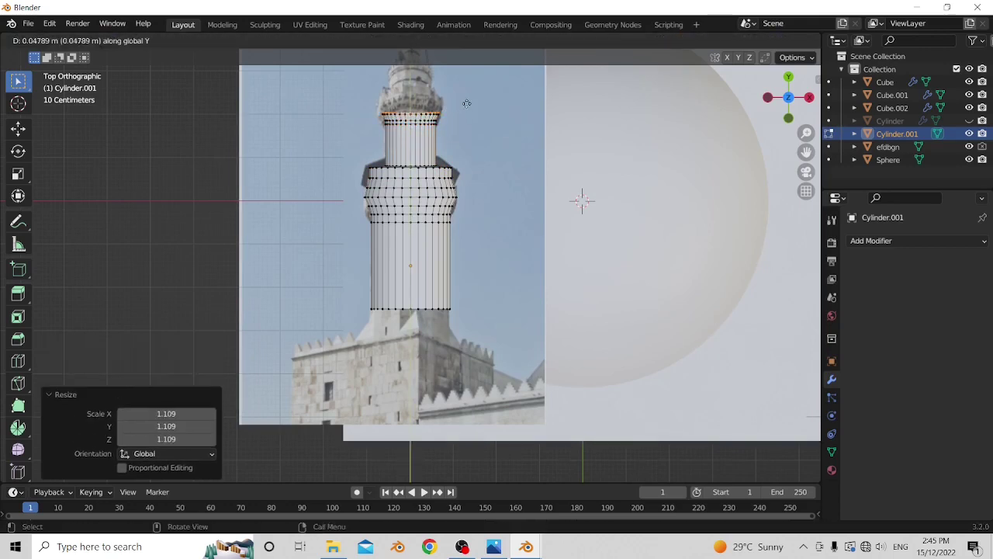
- Extrude and scale the top ring through the upper balcony outline, ending with a section about 0.43 m tall
{"action": "key", "text": "e"}
{"action": "left_click", "coordinate": [473, 99]}
{"action": "key", "text": "e"}
{"action": "left_click", "coordinate": [493, 96]}
{"action": "key", "text": "s"}
{"action": "left_click", "coordinate": [478, 90]}
{"action": "left_click", "coordinate": [478, 89]}
{"action": "middle_click_drag", "start_coordinate": [478, 89], "coordinate": [475, 163], "text": "shift"}
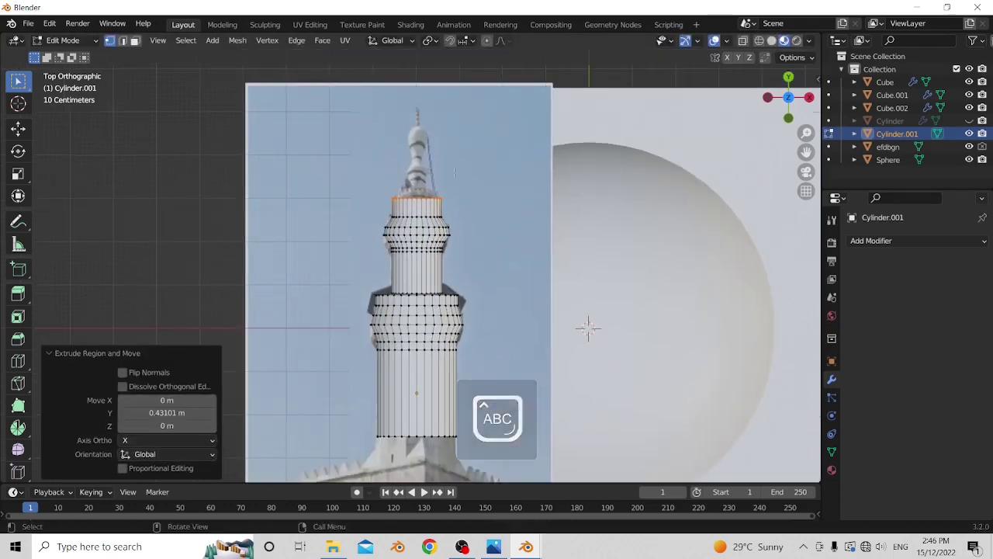
- Narrow the top ring and extrude it upward in scaled sections to form the slim neck below the finial bulb
{"action": "key", "text": "s"}
{"action": "left_click", "coordinate": [487, 259]}
{"action": "key", "text": "e"}
{"action": "left_click", "coordinate": [432, 185]}
{"action": "key", "text": "s"}
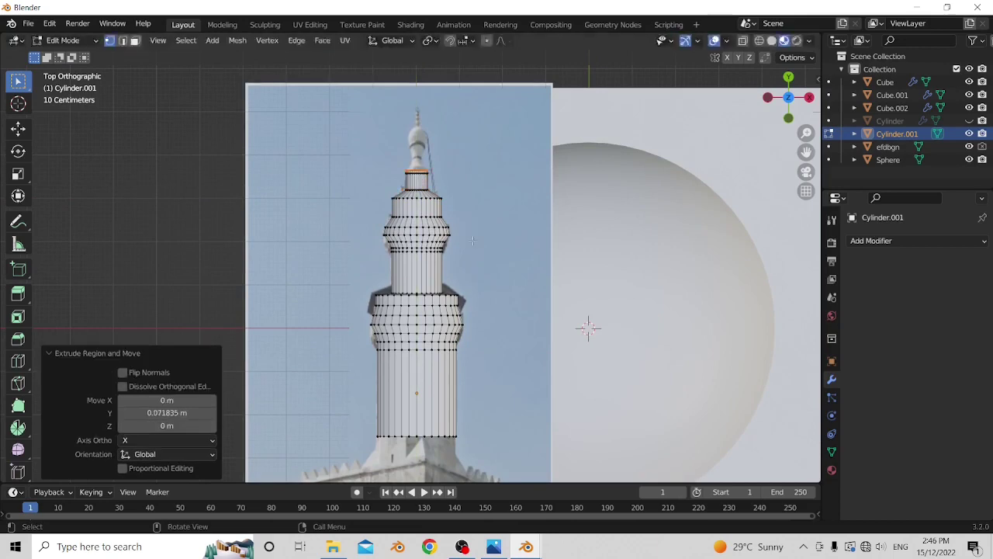
{"action": "left_click", "coordinate": [431, 184]}
{"action": "key", "text": "e"}
{"action": "left_click", "coordinate": [432, 184]}
{"action": "key", "text": "s"}
{"action": "left_click", "coordinate": [431, 183]}
- Extrude the finial bulb, taper its top ring by about 0.434, and return to object mode
{"action": "key", "text": "e"}
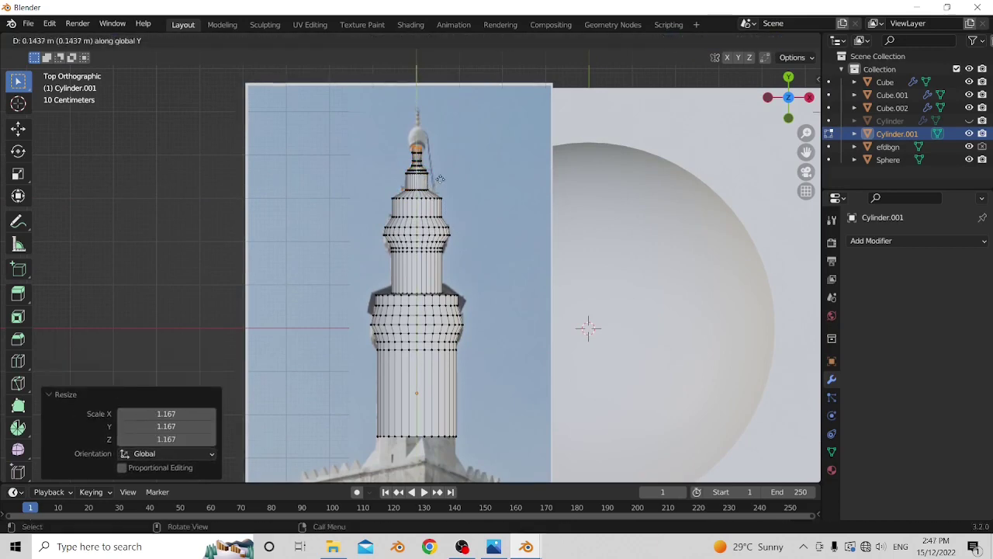
{"action": "left_click", "coordinate": [431, 183]}
{"action": "key", "text": "s"}
{"action": "left_click", "coordinate": [464, 164]}
{"action": "key", "text": "e"}
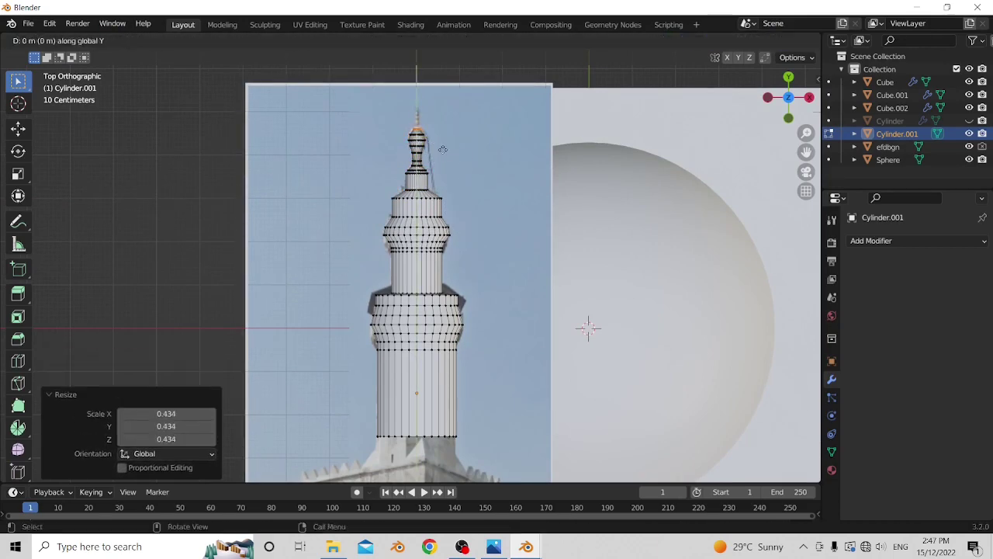
{"action": "left_click", "coordinate": [464, 164]}
{"action": "key", "text": "Tab"}
{"action": "middle_click_drag", "start_coordinate": [465, 165], "coordinate": [478, 449]}
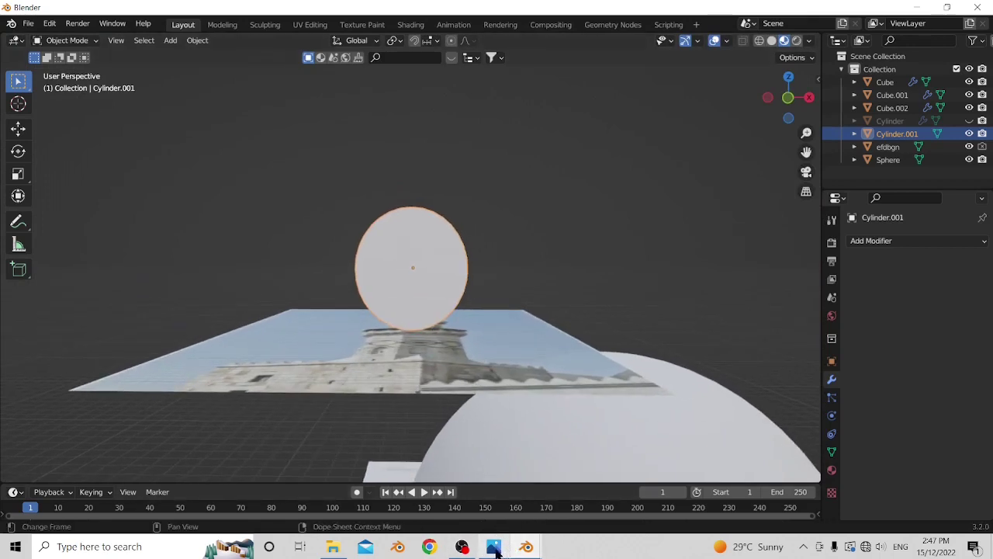
- Hide the minaret reference image plane from the scene
{"action": "left_click", "coordinate": [660, 217]}
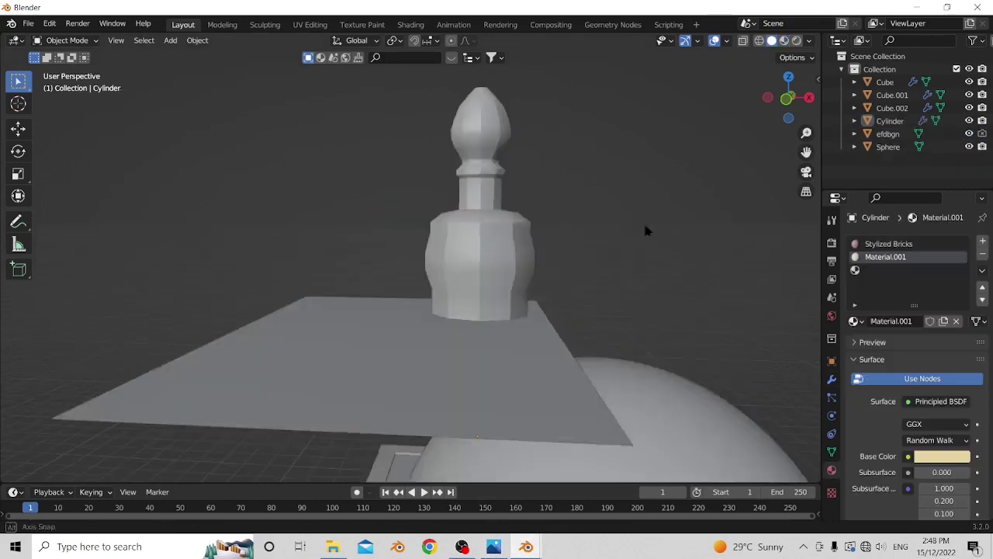
{"action": "middle_click_drag", "start_coordinate": [647, 228], "coordinate": [400, 279]}
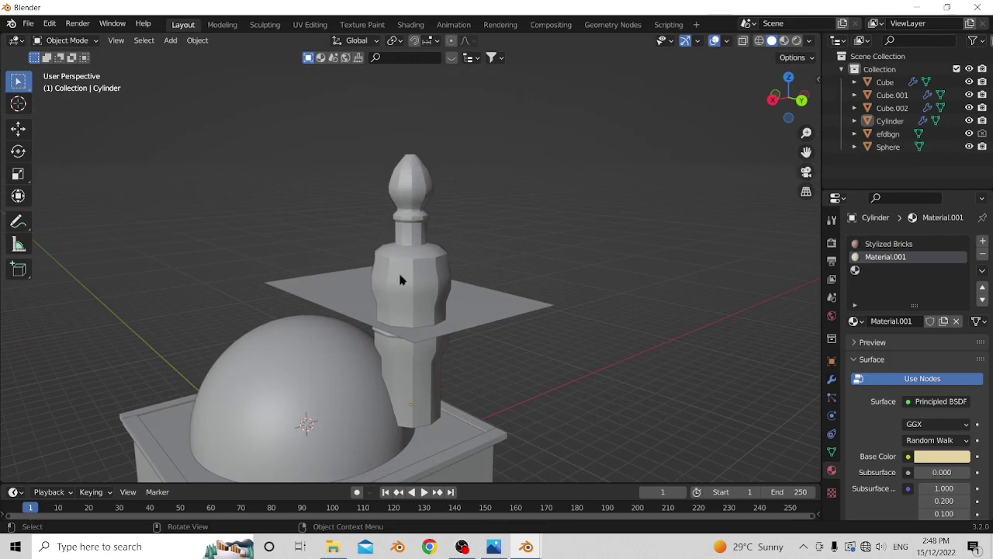
{"action": "left_click", "coordinate": [468, 308]}
{"action": "key", "text": "h"}
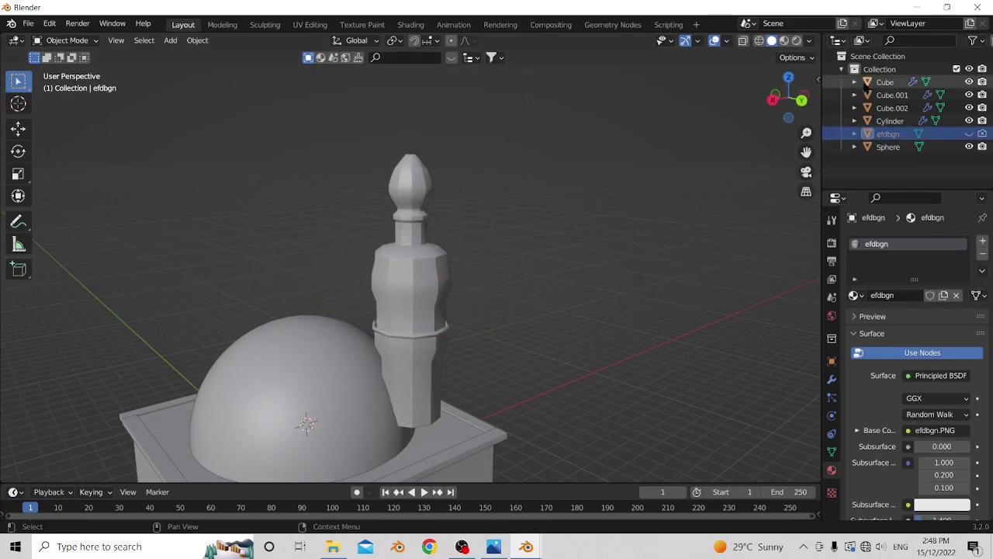
- Scale the finished minaret down uniformly by about 0.505
{"action": "middle_click_drag", "start_coordinate": [541, 218], "coordinate": [501, 283]}
{"action": "left_click", "coordinate": [432, 313]}
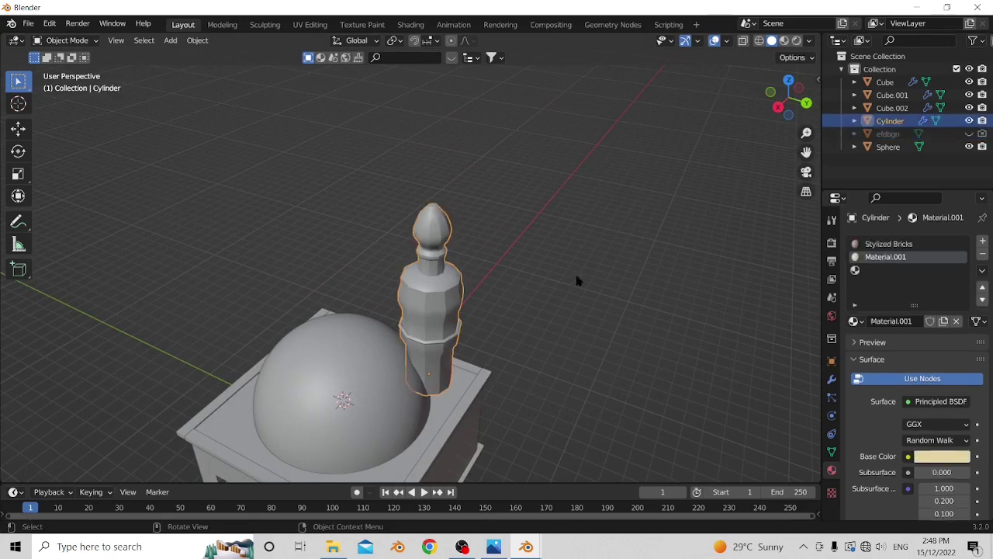
{"action": "key", "text": "s"}
{"action": "left_click", "coordinate": [498, 319]}
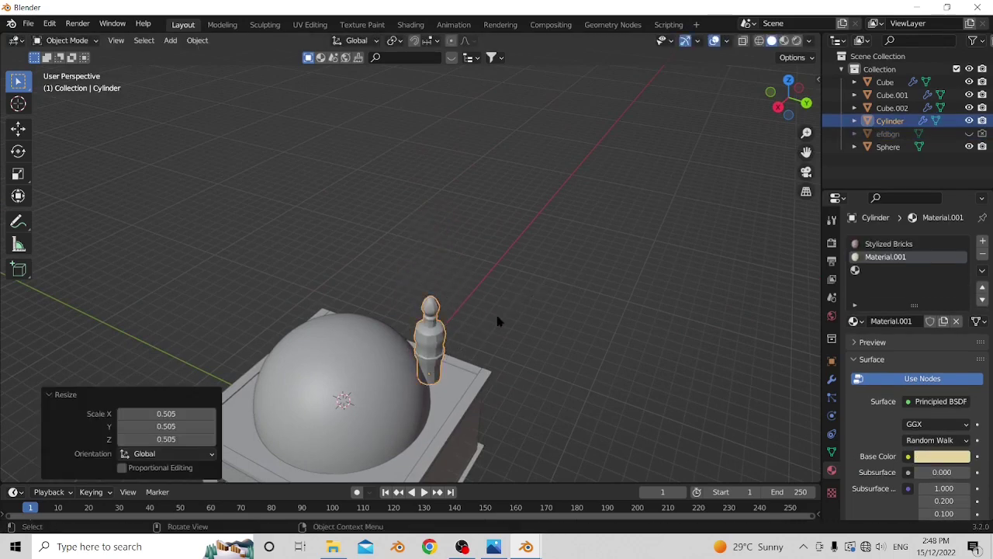
- Move the minaret about 0.94 m in Y and -1.24 m in Z to stand on the roof beside the dome
{"action": "key", "text": "KP_3"}
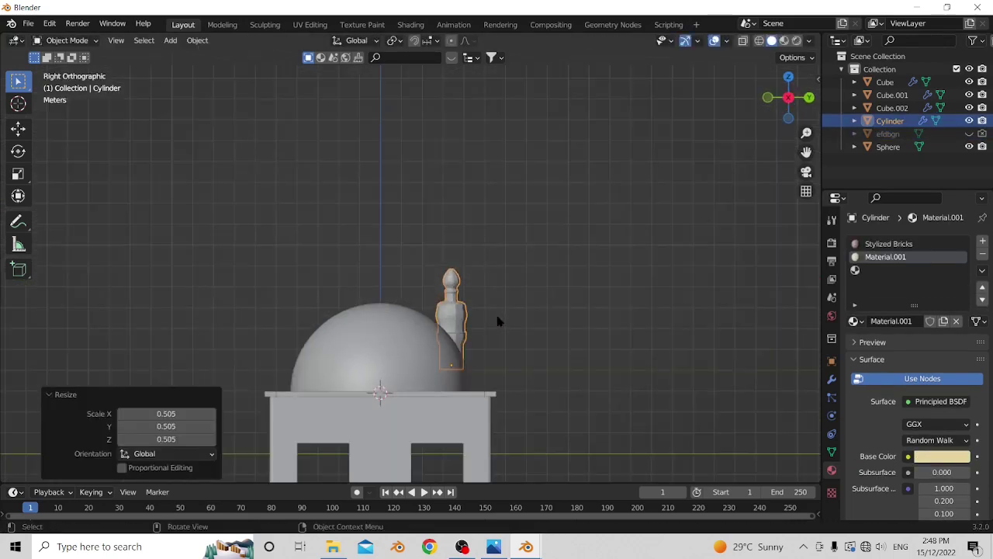
{"action": "key", "text": "ctrl+KP_3"}
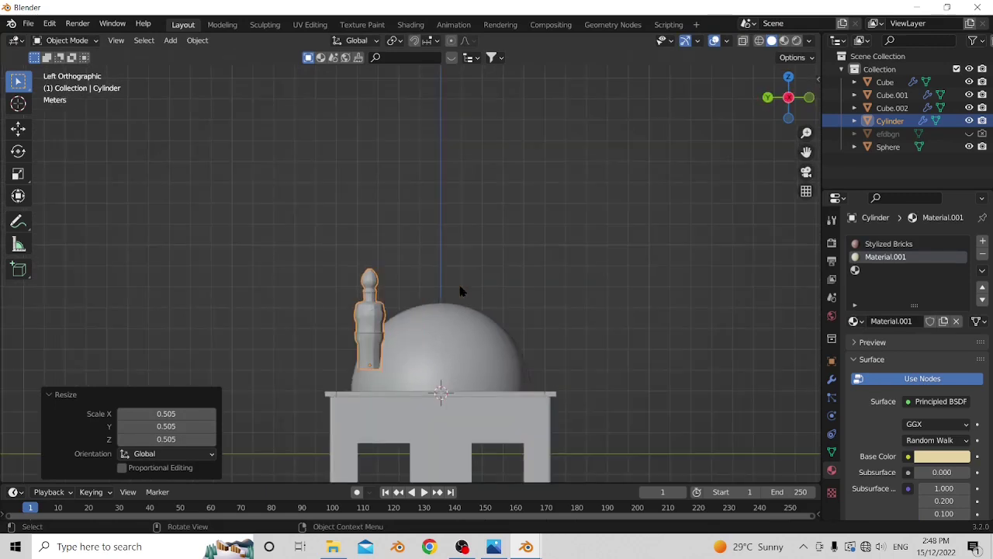
{"action": "key", "text": "g"}
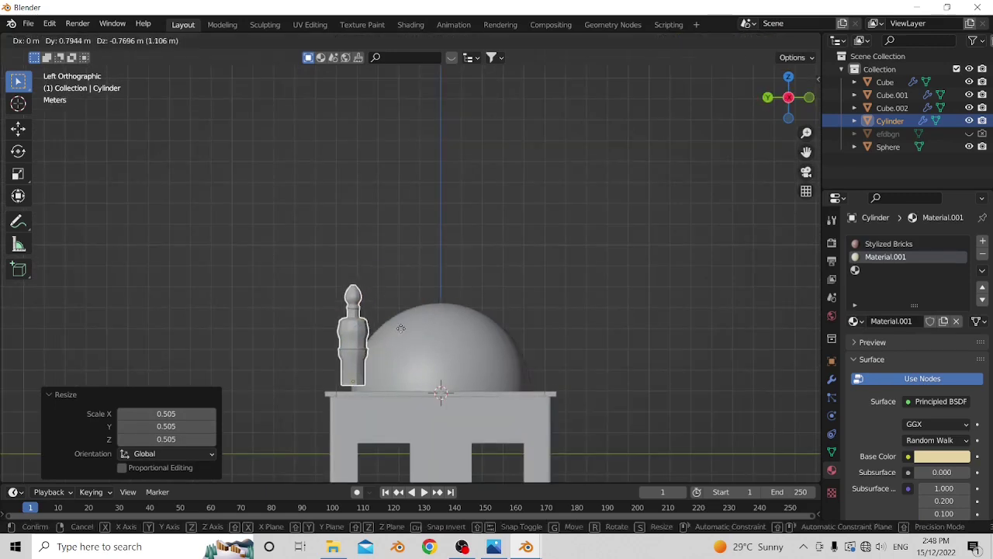
{"action": "left_click", "coordinate": [400, 344]}
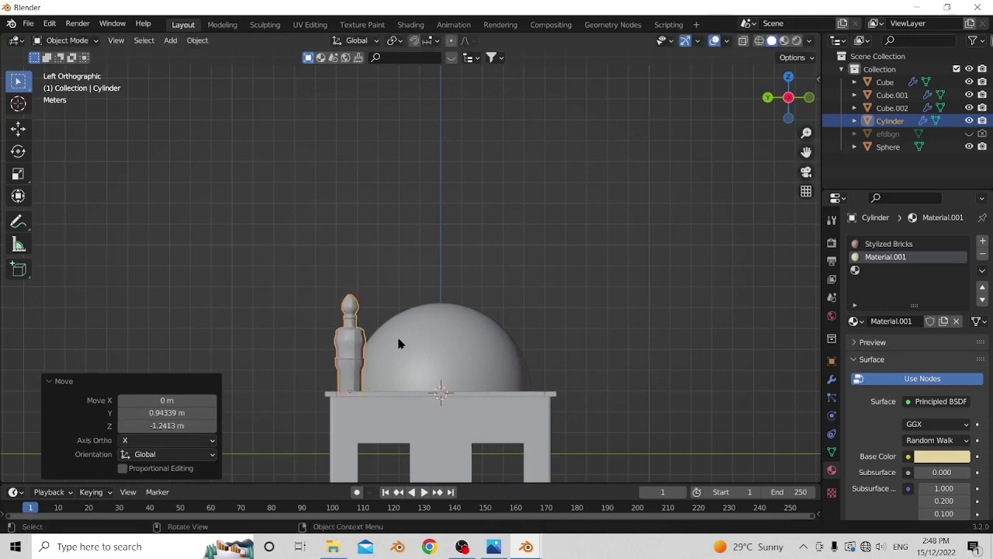
- Scale the minaret up uniformly by about 1.798 from its base on the roof
{"action": "key", "text": "s"}
{"action": "key", "text": "z"}
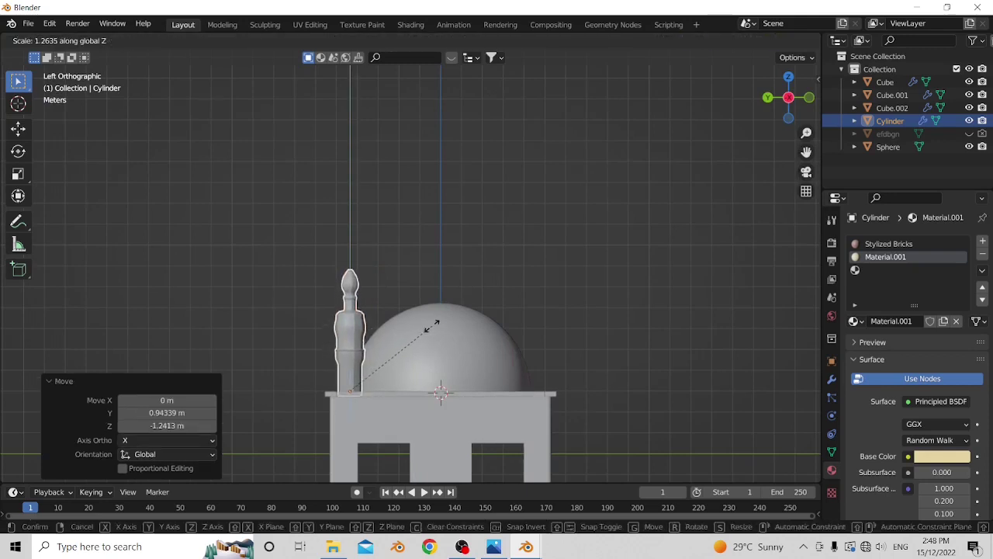
{"action": "key", "text": "z"}
{"action": "key", "text": "z"}
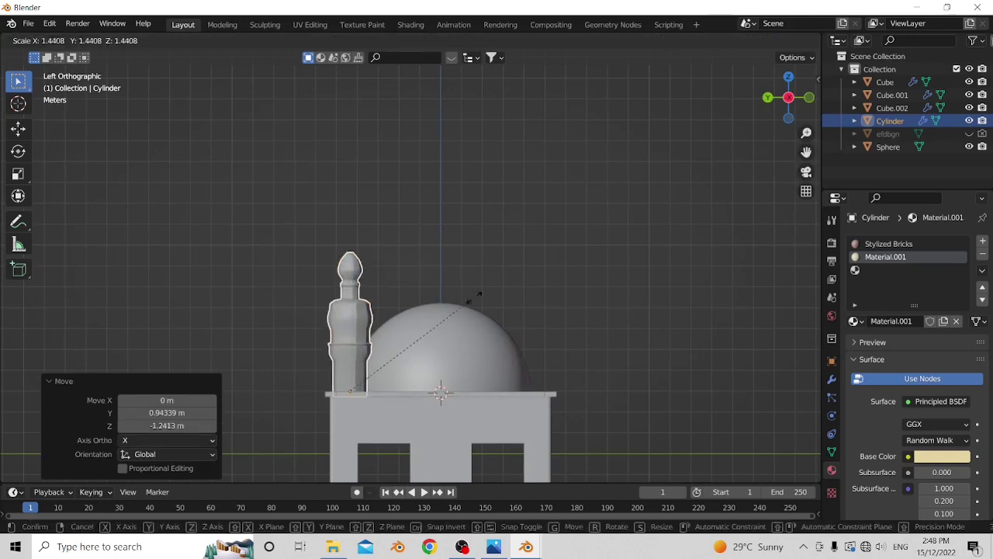
{"action": "left_click", "coordinate": [491, 252]}
- Stretch the minaret by about 1.088 in Z and 1.08 in Y
{"action": "key", "text": "s"}
{"action": "key", "text": "z"}
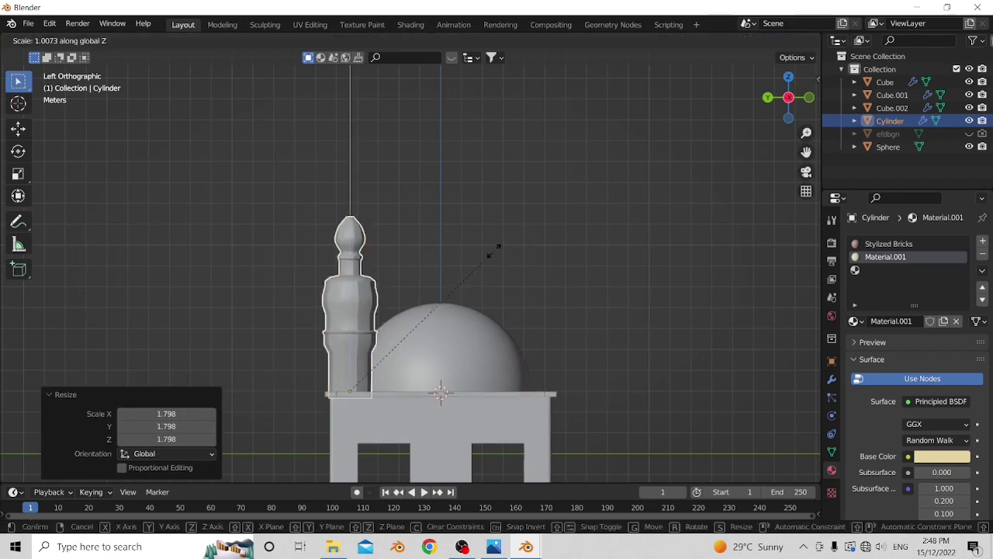
{"action": "left_click", "coordinate": [506, 245]}
{"action": "key", "text": "s"}
{"action": "key", "text": "x"}
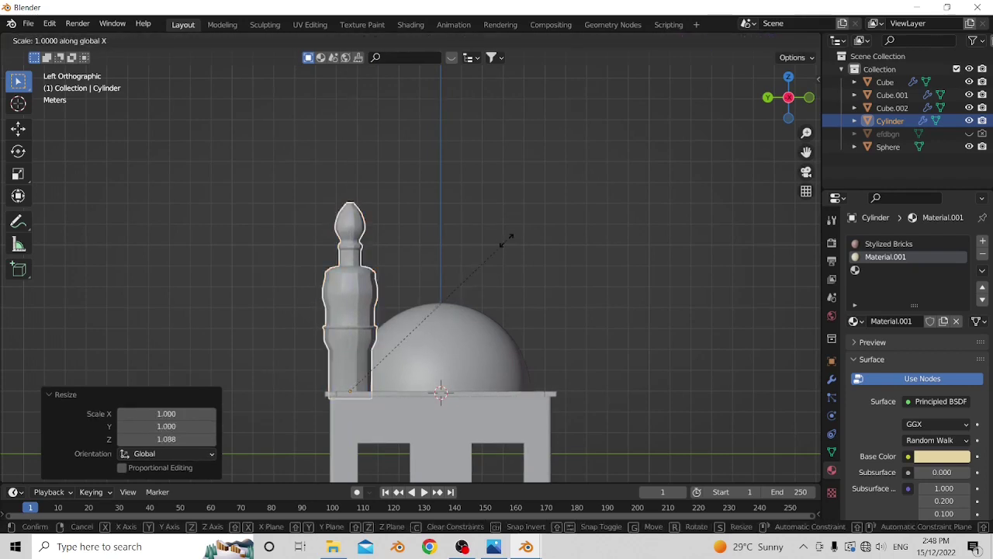
{"action": "key", "text": "y"}
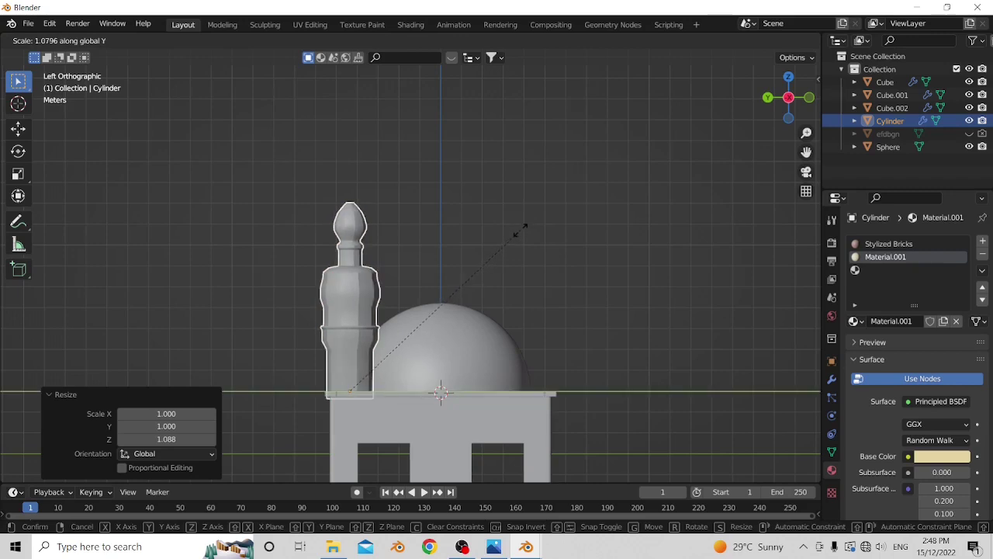
{"action": "left_click", "coordinate": [518, 229]}
{"action": "middle_click_drag", "start_coordinate": [515, 231], "coordinate": [495, 297]}
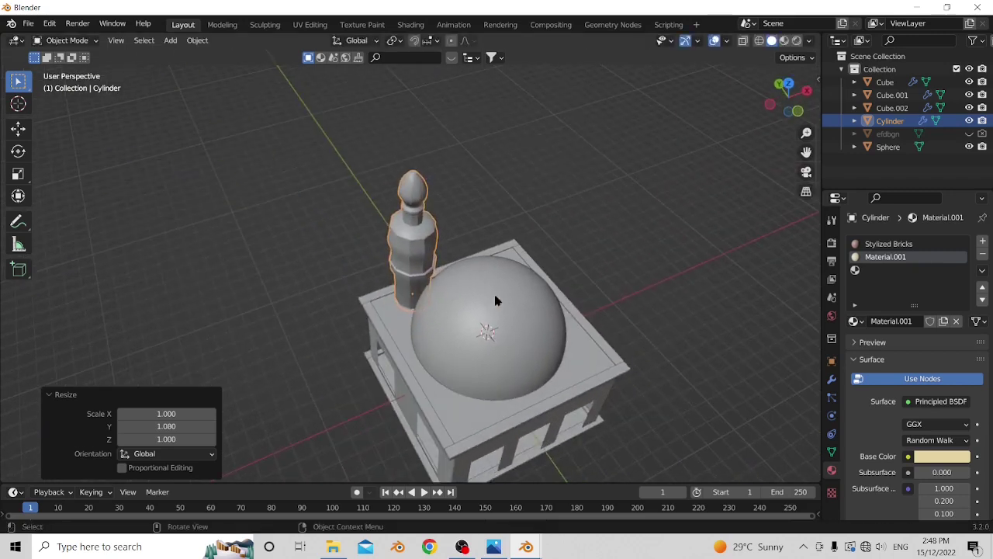
- Try moving the dome about 0.6 m in X and -0.67 m in Y, and the minaret about -0.94 m in X and -0.89 m in Y
{"action": "left_click", "coordinate": [496, 295]}
{"action": "key", "text": "KP_7"}
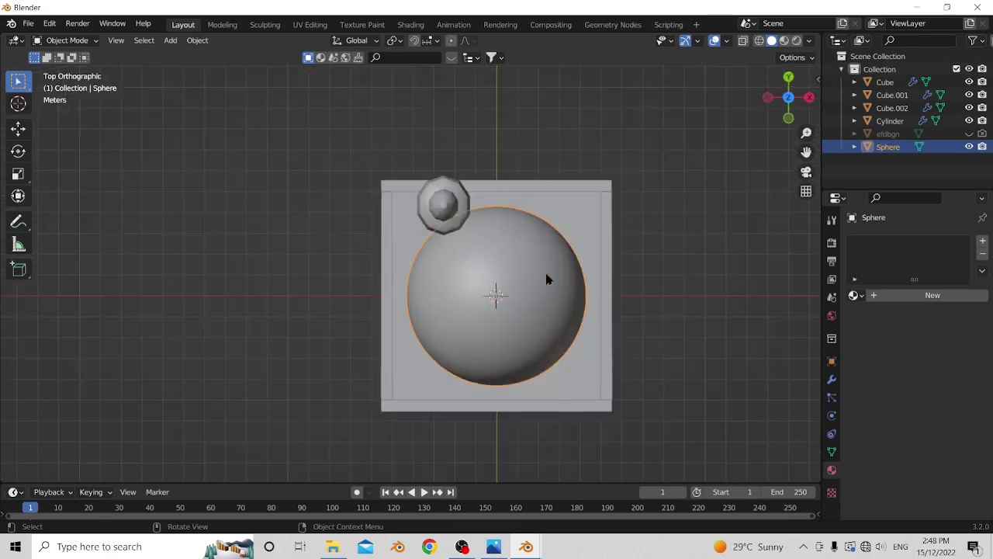
{"action": "key", "text": "g"}
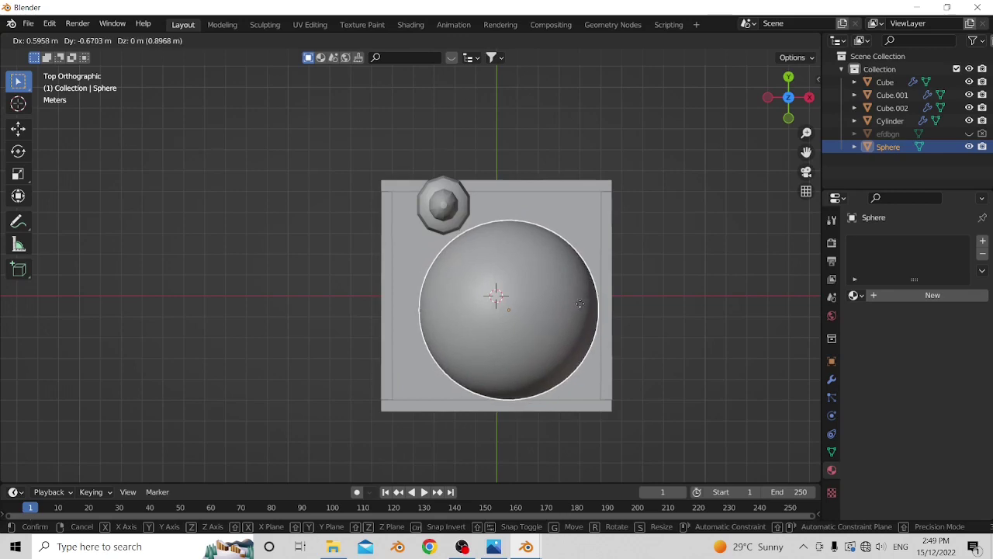
{"action": "left_click", "coordinate": [581, 309]}
{"action": "left_click", "coordinate": [451, 219]}
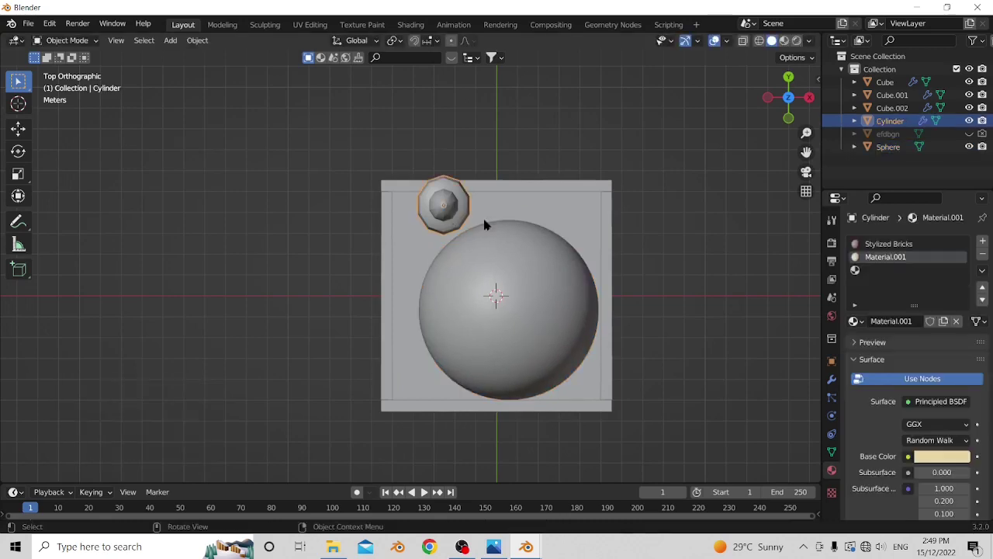
{"action": "key", "text": "g"}
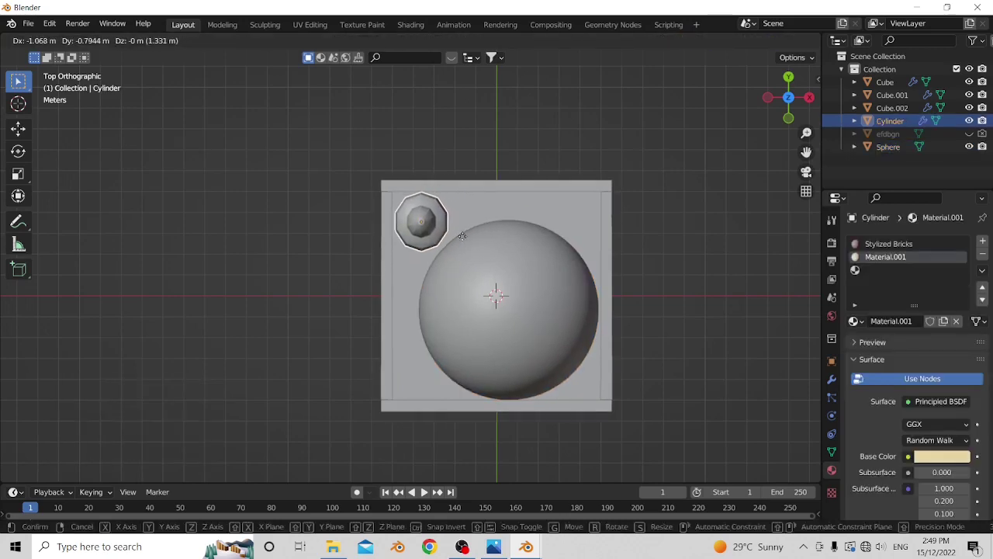
{"action": "left_click", "coordinate": [467, 244]}
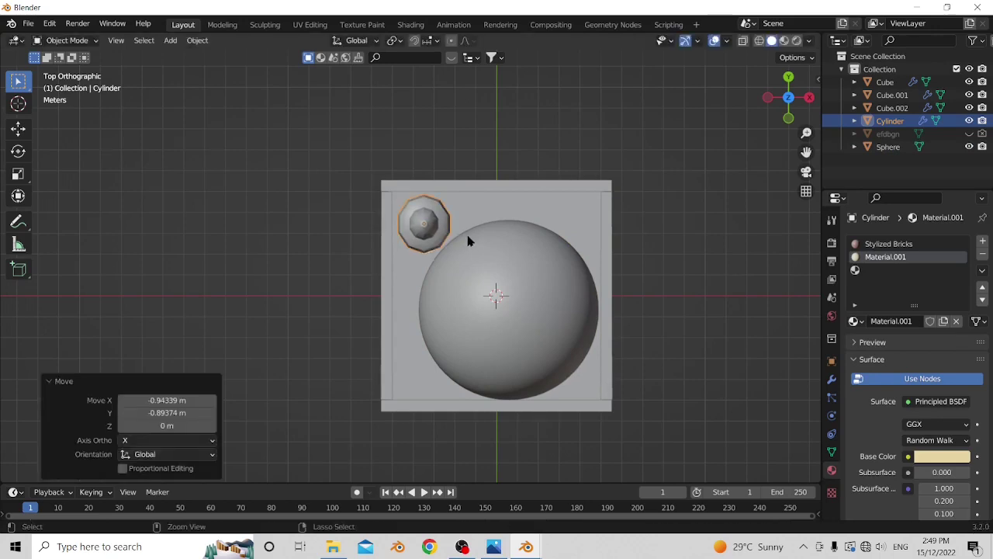
- Undo the dome and minaret moves, leaving all objects at their original positions
{"action": "key", "text": "ctrl+z"}
{"action": "key", "text": "ctrl+shift+z"}
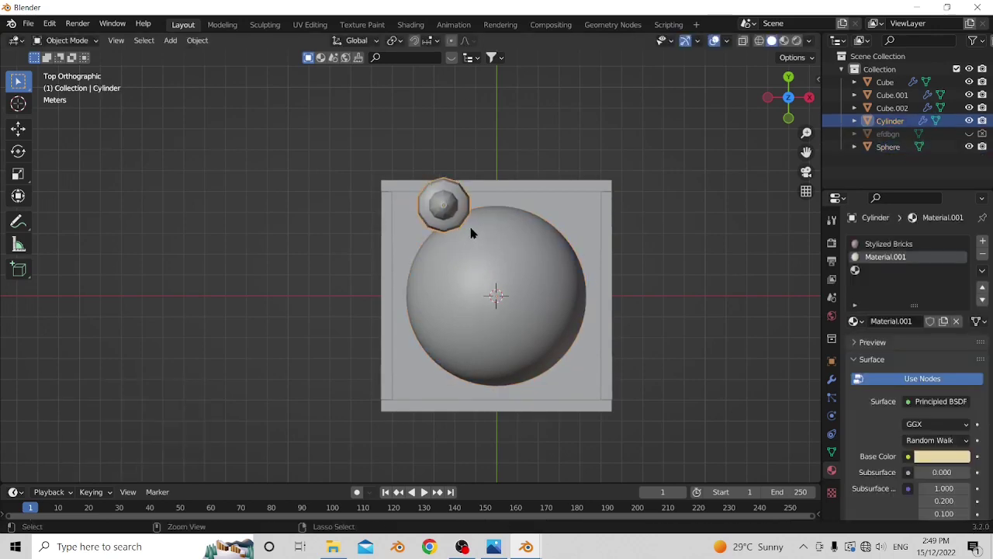
{"action": "key", "text": "a"}
{"action": "key", "text": "g"}
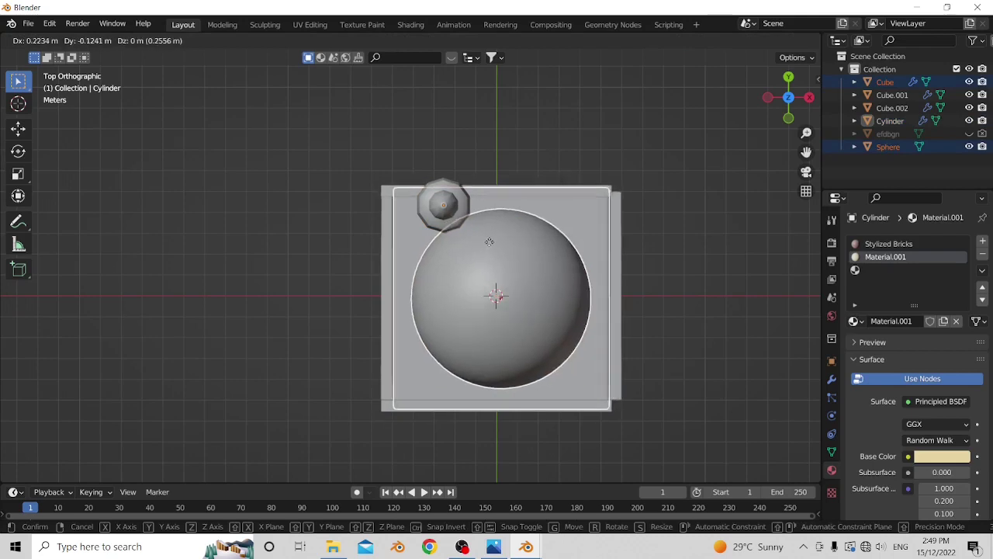
{"action": "right_click", "coordinate": [484, 243]}
- Move the dome about 0.65 m in X and -0.6 m in Y across the roof, away from the minaret
{"action": "left_click", "coordinate": [500, 258]}
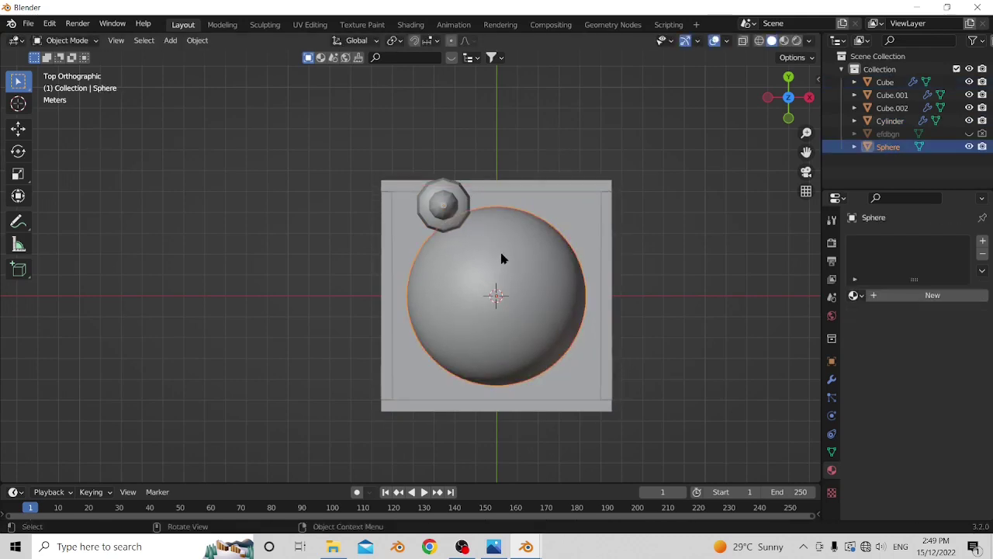
{"action": "key", "text": "g"}
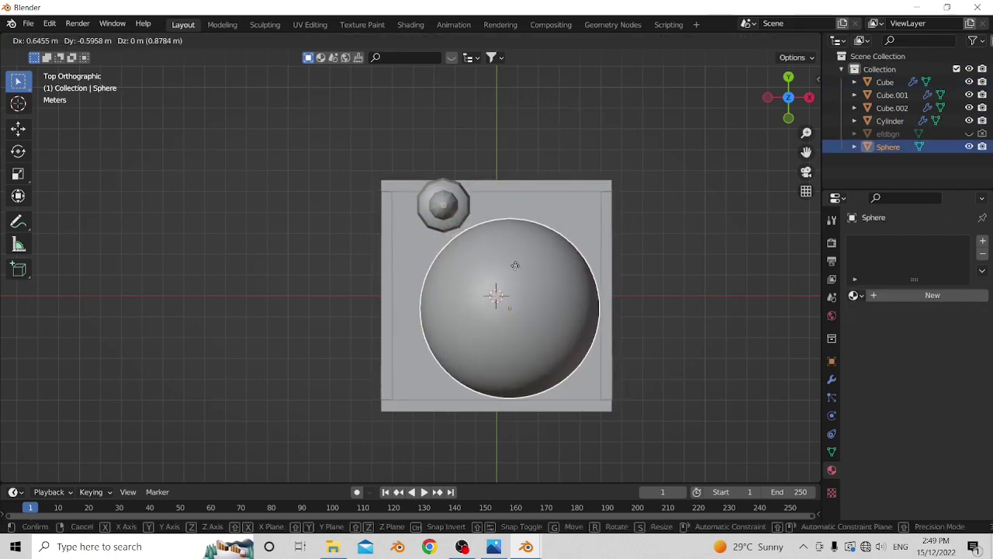
{"action": "left_click", "coordinate": [515, 271]}
- Move the minaret about -0.94 m in X and -0.77 m in Y into the roof corner inside the trim
{"action": "left_click", "coordinate": [436, 215]}
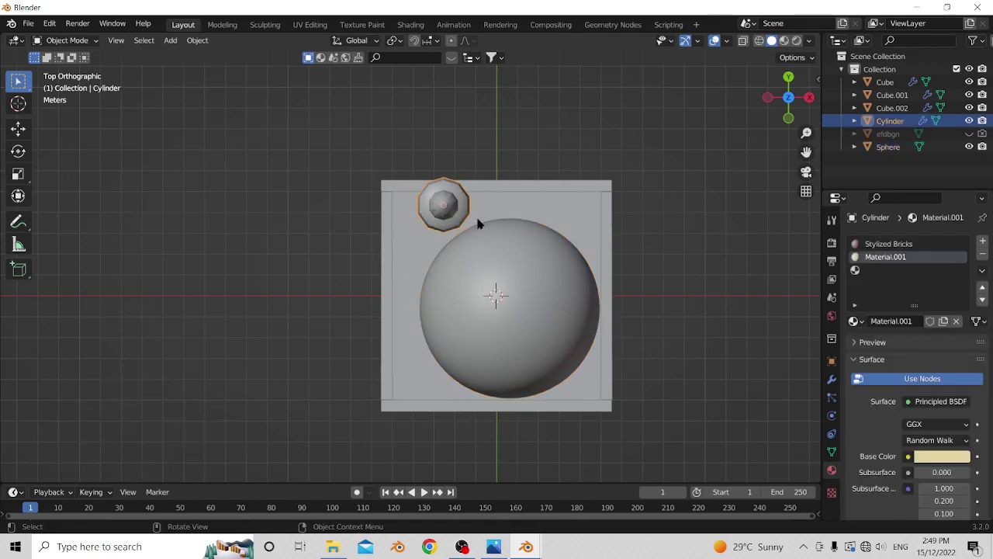
{"action": "key", "text": "g"}
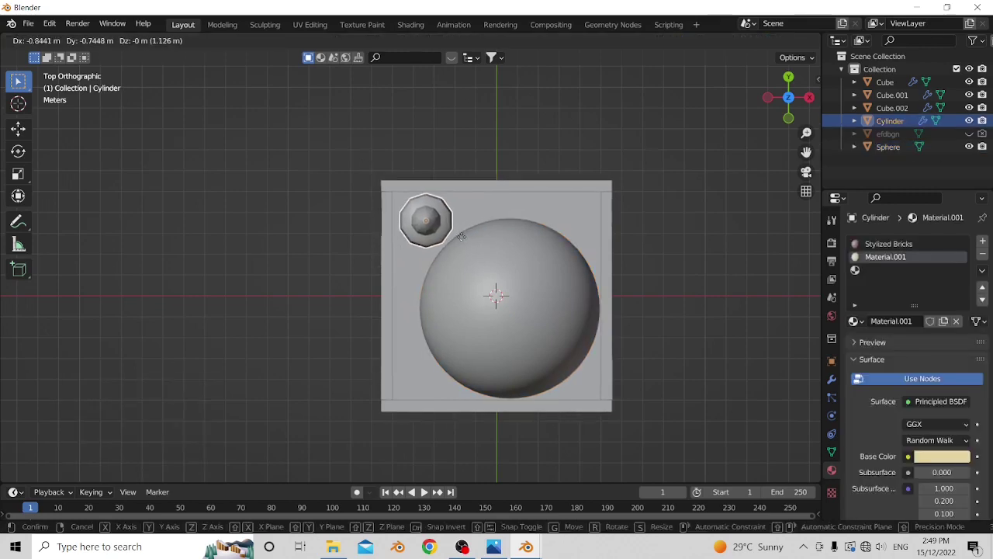
{"action": "left_click", "coordinate": [463, 243]}
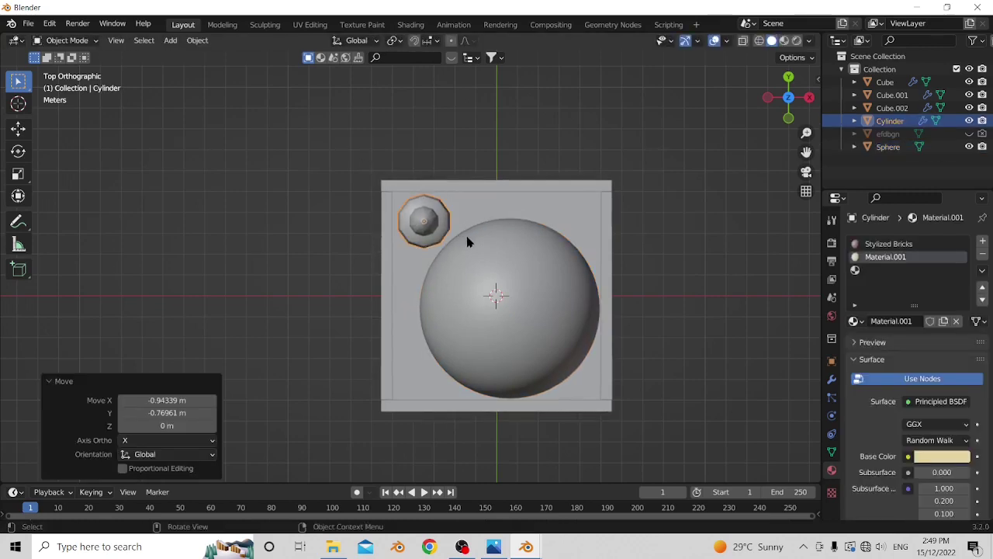
- Raise the minaret about 0.27 m in Z at its base on the roof
{"action": "middle_click_drag", "start_coordinate": [467, 242], "coordinate": [425, 111]}
{"action": "scroll", "coordinate": [378, 187], "scroll_direction": "up", "scroll_amount": 5}
{"action": "key", "text": "g"}
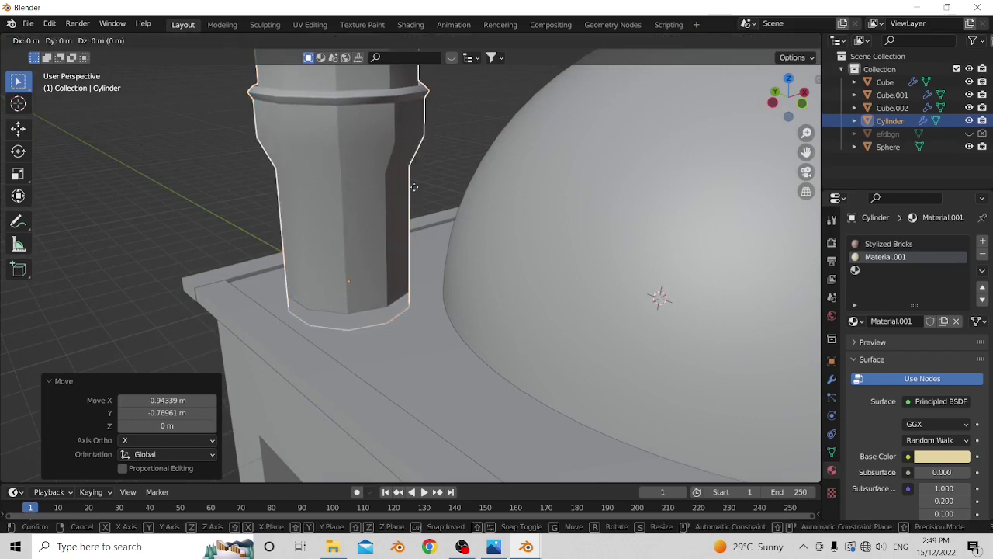
{"action": "key", "text": "z"}
{"action": "left_click", "coordinate": [420, 153]}
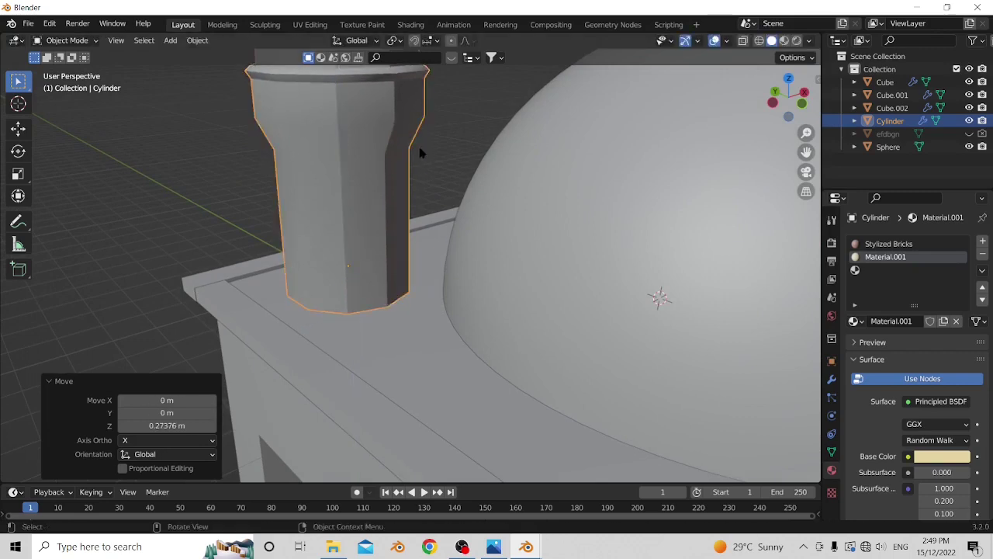
- Scale the minaret up uniformly by about 1.264 and shift it about -0.18 m in Y
{"action": "scroll", "coordinate": [420, 153], "scroll_direction": "down", "scroll_amount": 8}
{"action": "middle_click_drag", "start_coordinate": [403, 144], "coordinate": [319, 142]}
{"action": "middle_click_drag", "start_coordinate": [423, 129], "coordinate": [218, 177]}
{"action": "scroll", "coordinate": [407, 111], "scroll_direction": "up", "scroll_amount": 3}
{"action": "key", "text": "s"}
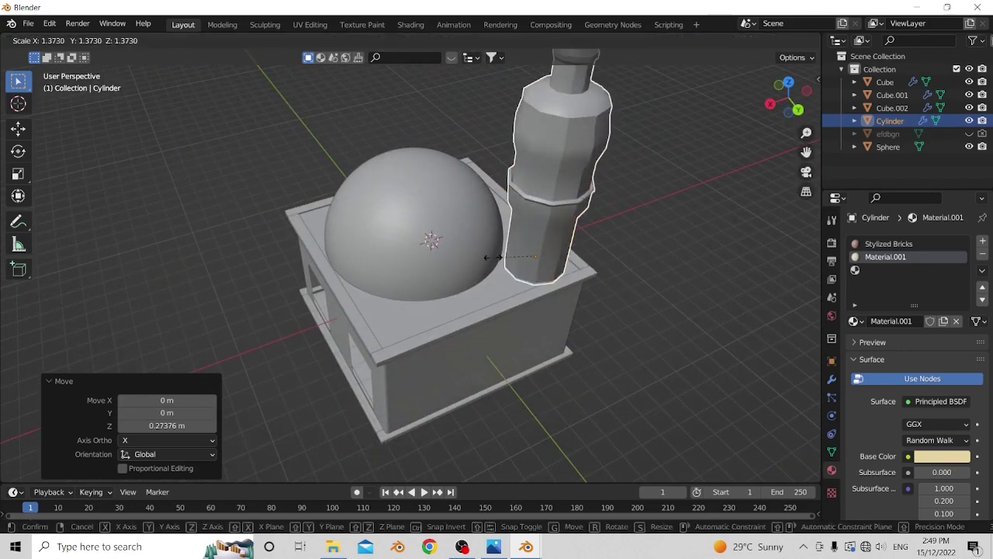
{"action": "left_click", "coordinate": [530, 235]}
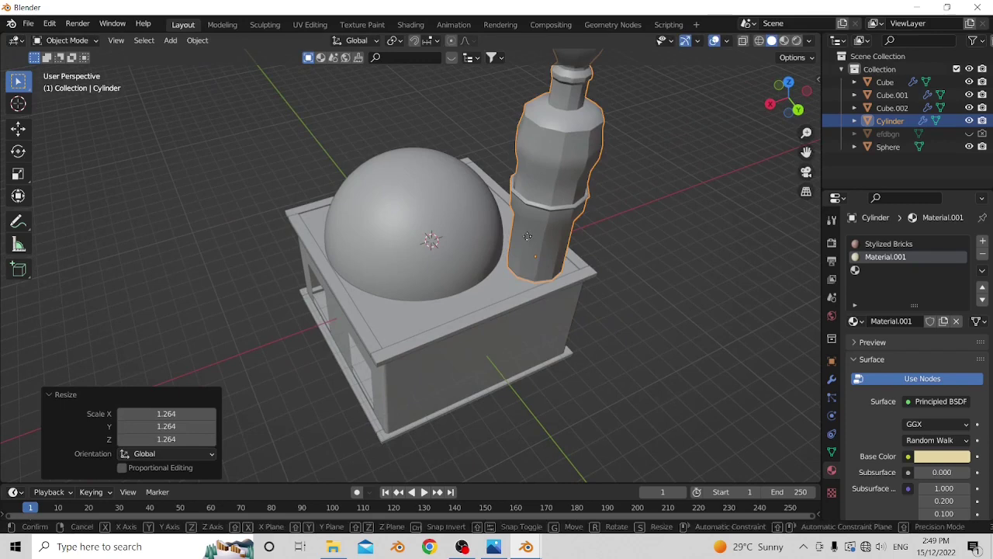
{"action": "key", "text": "g"}
{"action": "key", "text": "y"}
{"action": "left_click", "coordinate": [539, 237]}
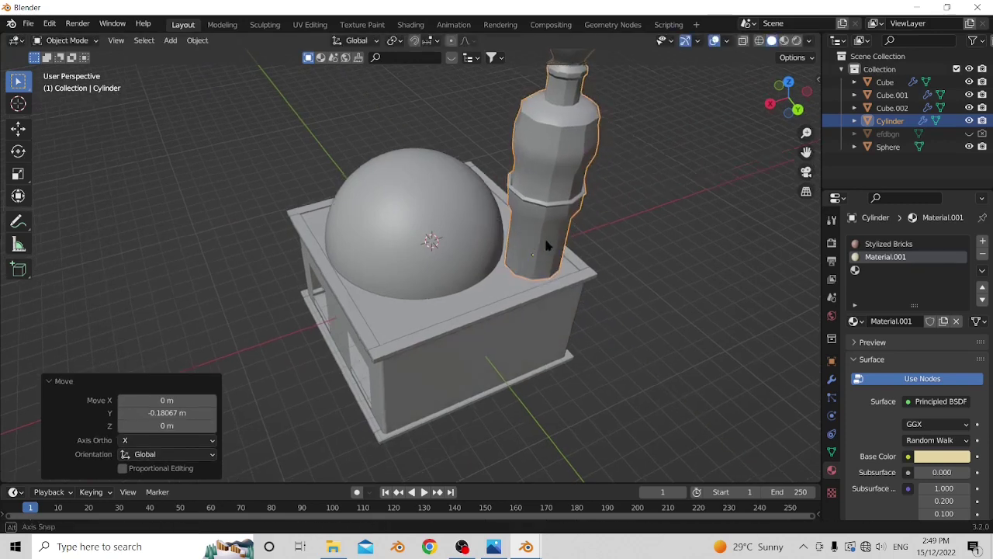
- Paste the copied interior door and move it about 0.3 m in Y and -2.26 m in Z against the front wall
{"action": "middle_click_drag", "start_coordinate": [544, 236], "coordinate": [608, 194]}
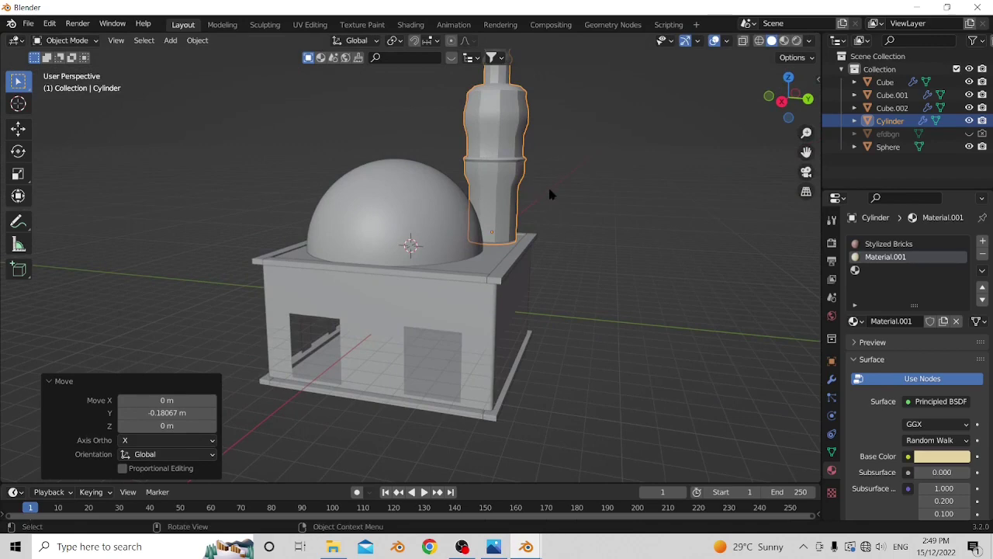
{"action": "middle_click_drag", "start_coordinate": [554, 195], "coordinate": [596, 258]}
{"action": "key", "text": "ctrl+v"}
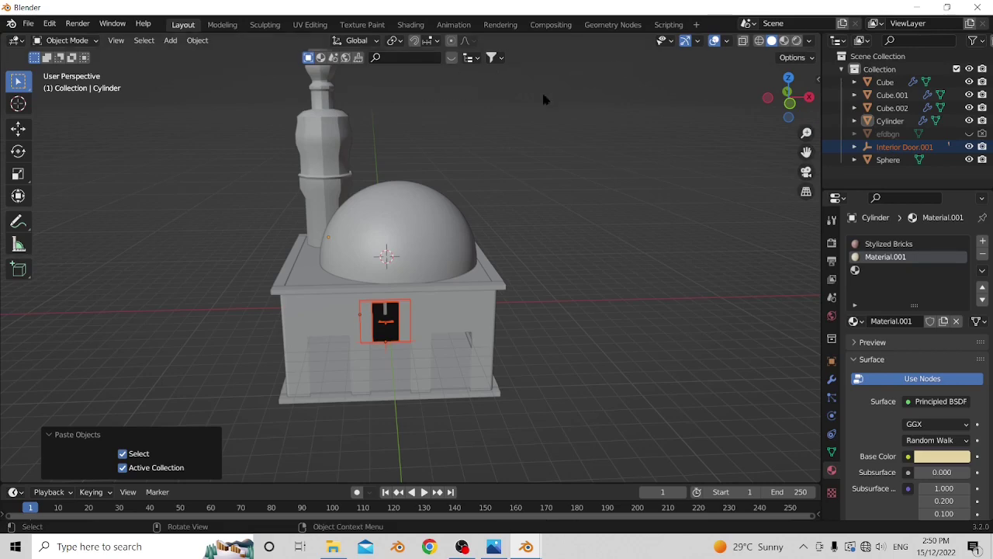
{"action": "key", "text": "KP_3"}
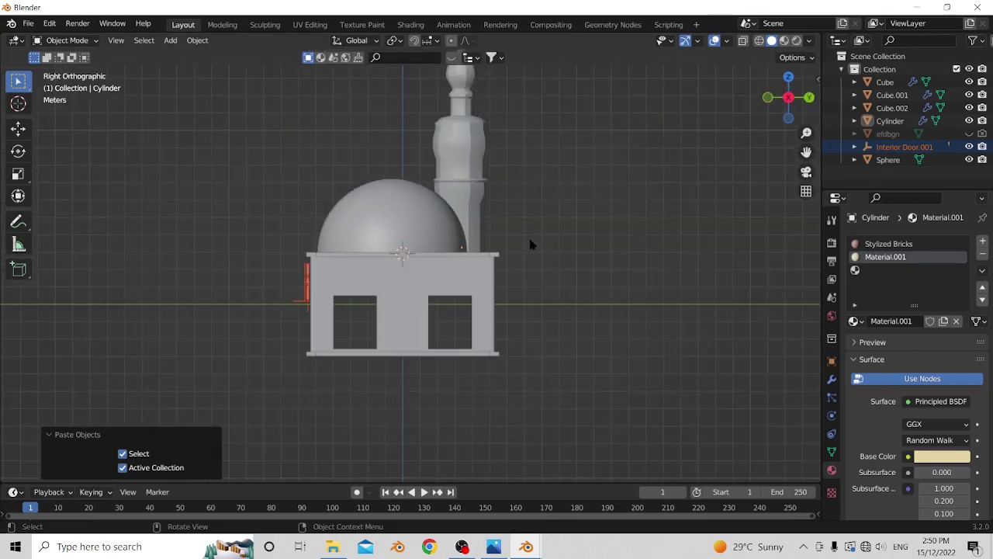
{"action": "key", "text": "g"}
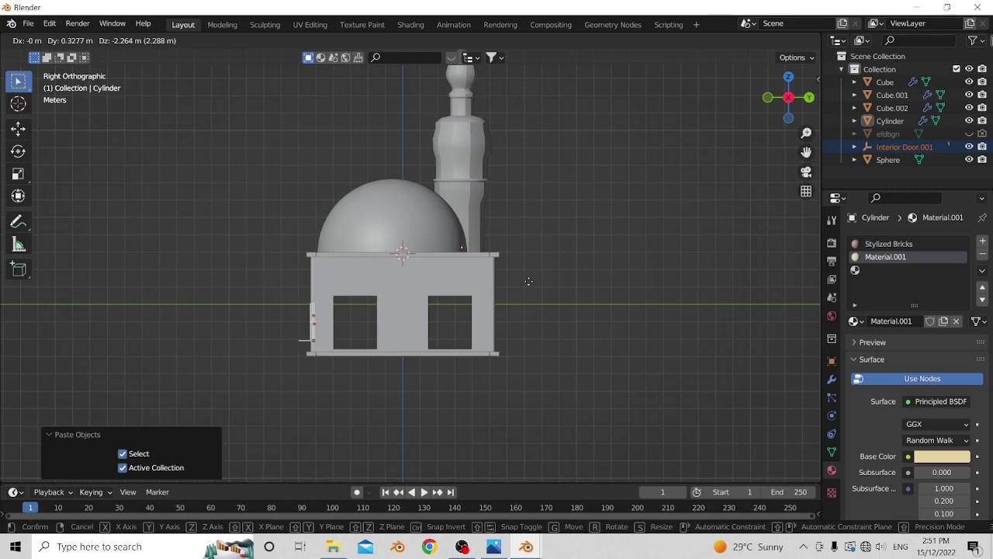
{"action": "left_click", "coordinate": [530, 287]}
- Move the door about 0.31 m in X and -0.13 m in Z to centre it in the middle front opening
{"action": "middle_click_drag", "start_coordinate": [530, 287], "coordinate": [672, 266]}
{"action": "scroll", "coordinate": [481, 273], "scroll_direction": "up", "scroll_amount": 3}
{"action": "scroll", "coordinate": [481, 269], "scroll_direction": "up", "scroll_amount": 2}
{"action": "middle_click_drag", "start_coordinate": [481, 268], "coordinate": [490, 283]}
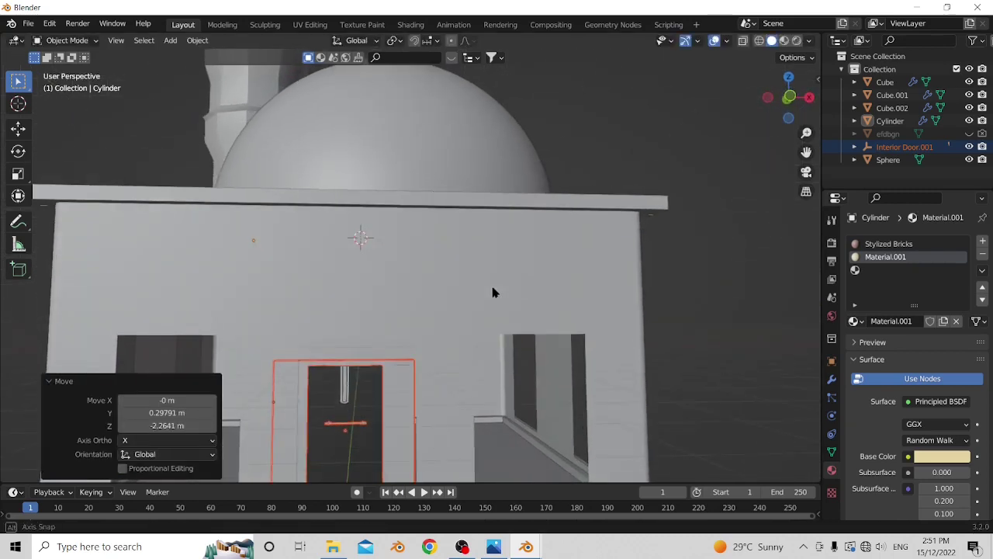
{"action": "key", "text": "KP_1"}
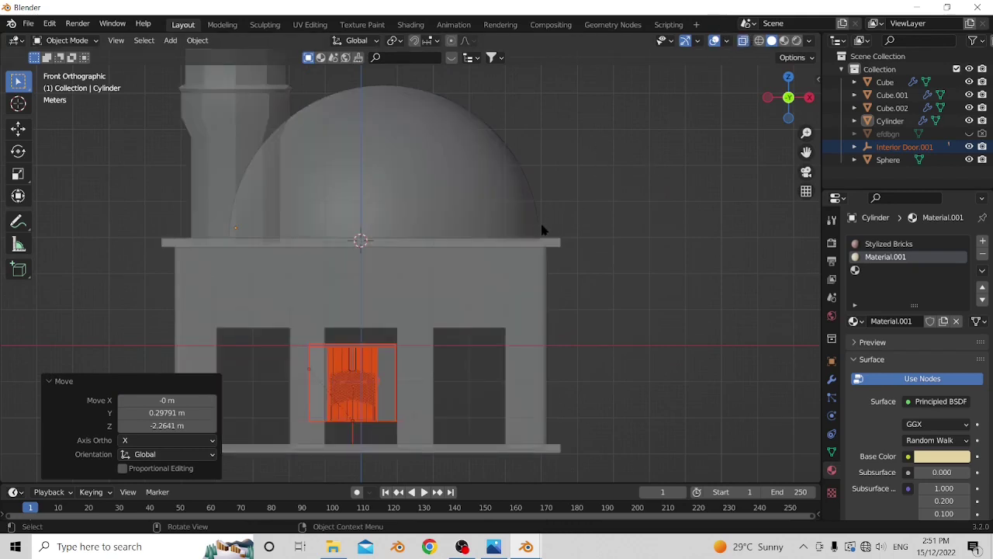
{"action": "scroll", "coordinate": [542, 229], "scroll_direction": "down", "scroll_amount": 1}
{"action": "key", "text": "g"}
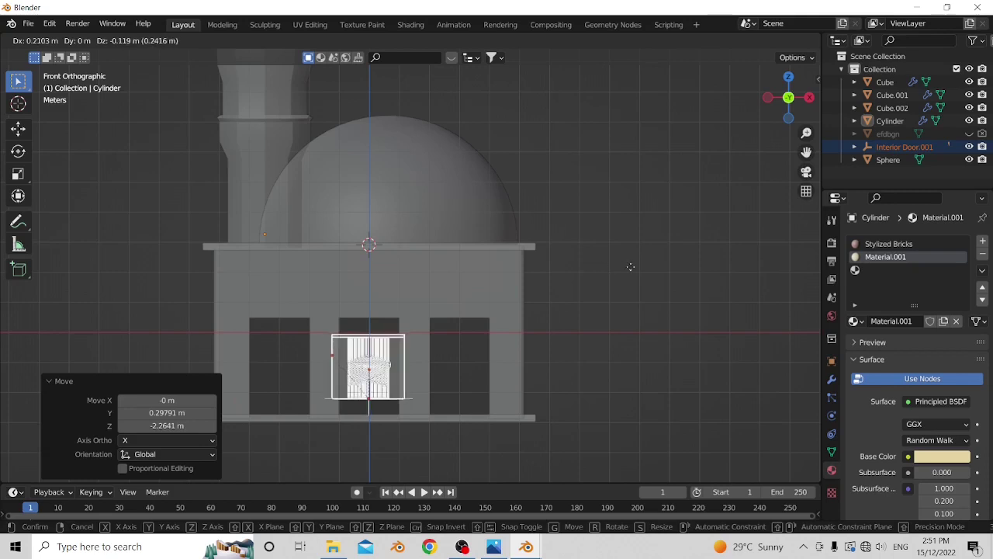
{"action": "left_click", "coordinate": [513, 340]}
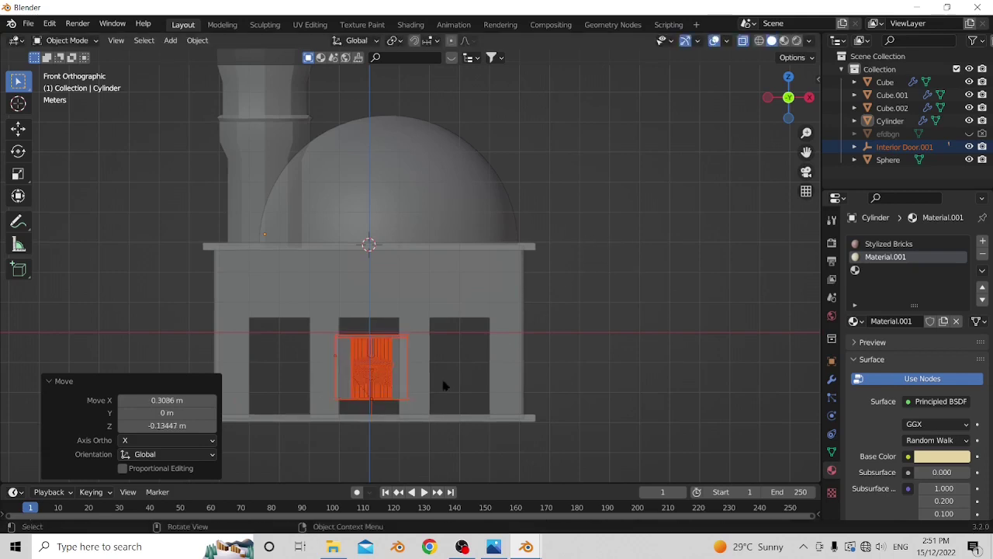
- Select the door's parent empty and lower it about 0.51 m in Z to the base of the opening
{"action": "left_click", "coordinate": [373, 411]}
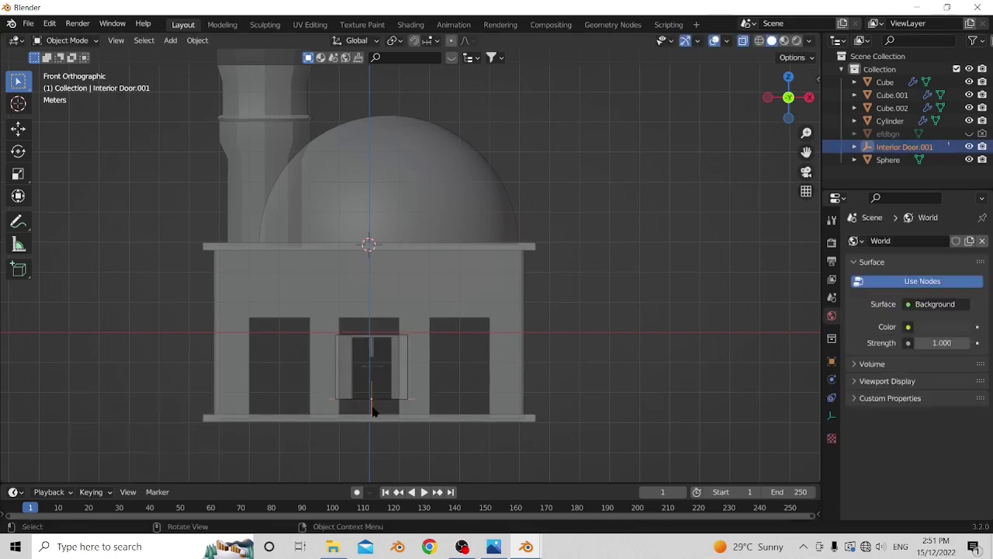
{"action": "key", "text": "g"}
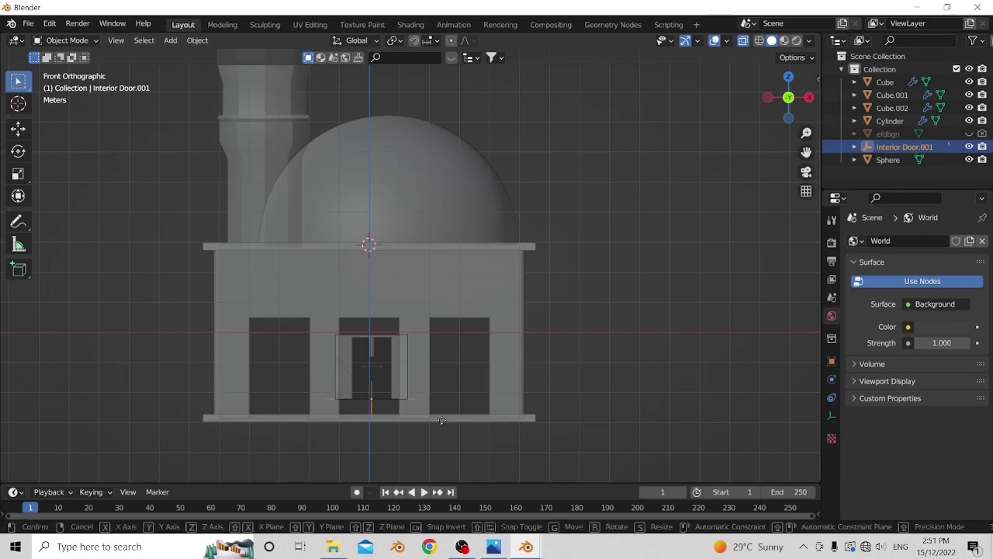
{"action": "key", "text": "z"}
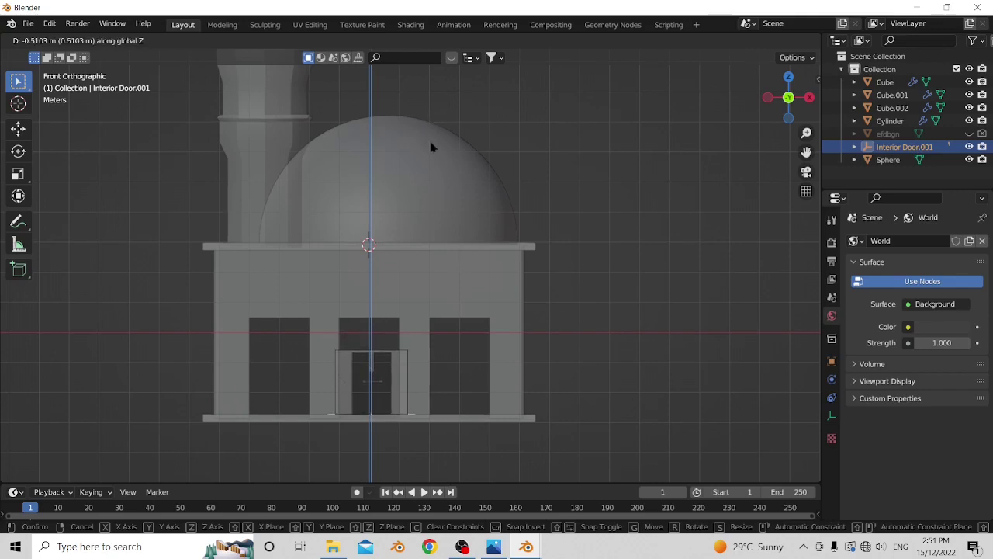
{"action": "left_click", "coordinate": [433, 148]}
- Stretch the door by about 1.427 and again by 1.074 in Z, and by 1.062 in X, to fill the opening
{"action": "key", "text": "s"}
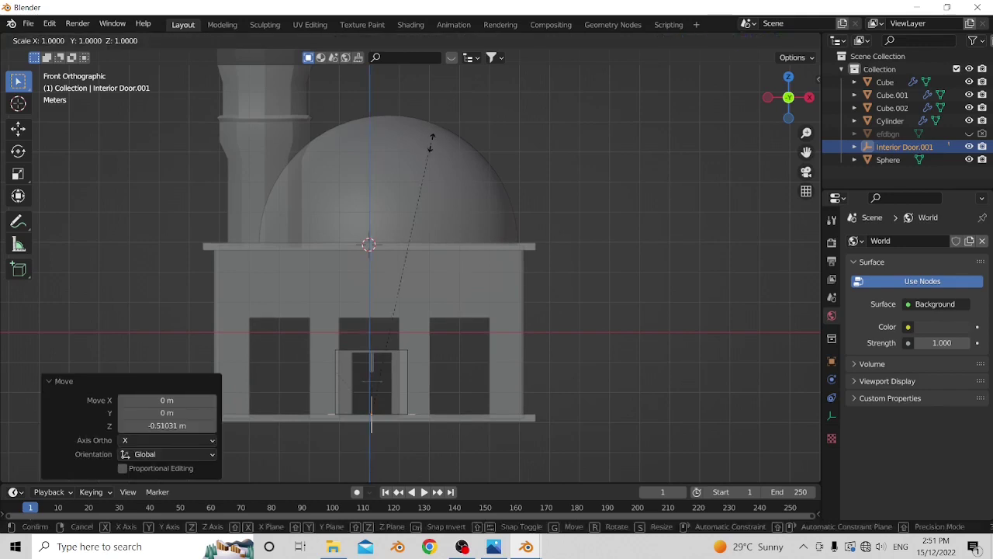
{"action": "key", "text": "z"}
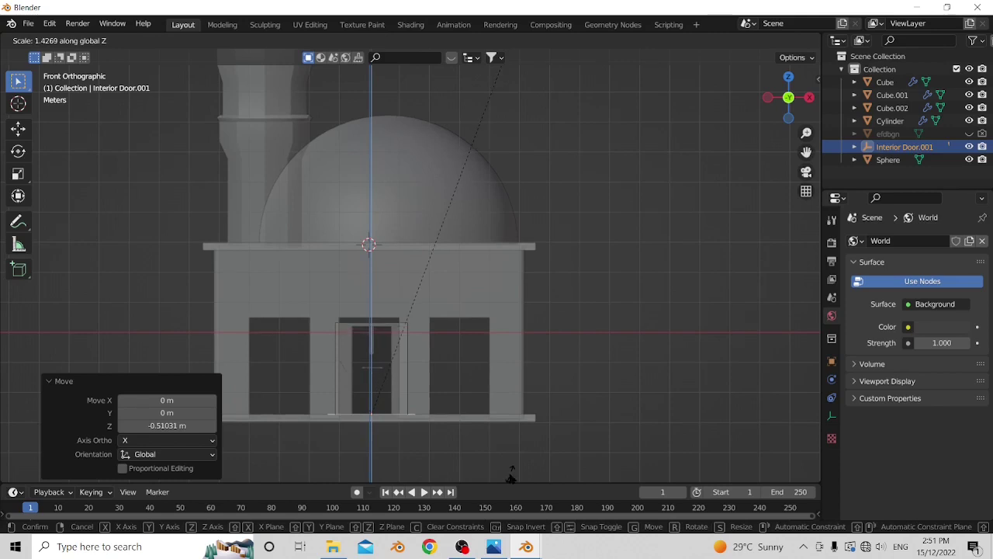
{"action": "left_click", "coordinate": [511, 475]}
{"action": "key", "text": "s"}
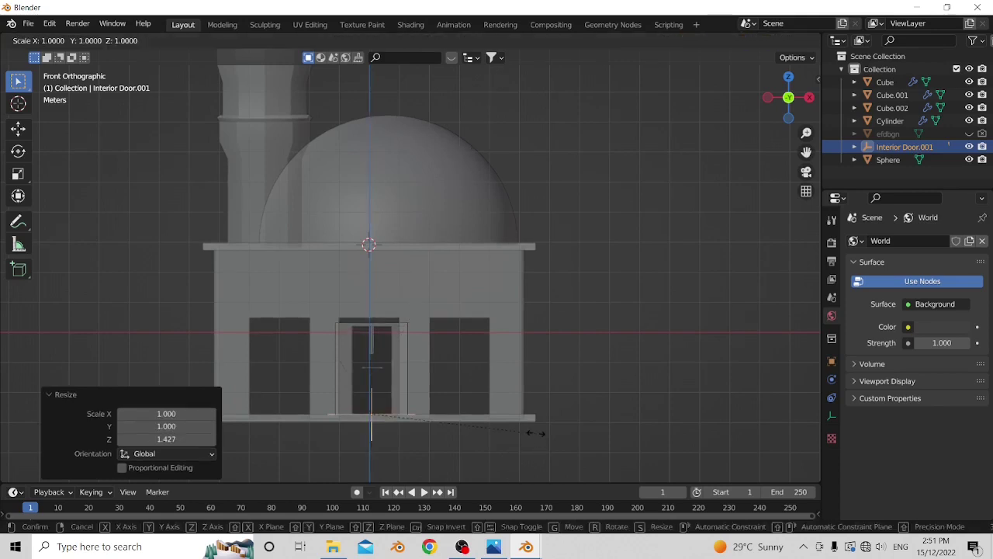
{"action": "key", "text": "z"}
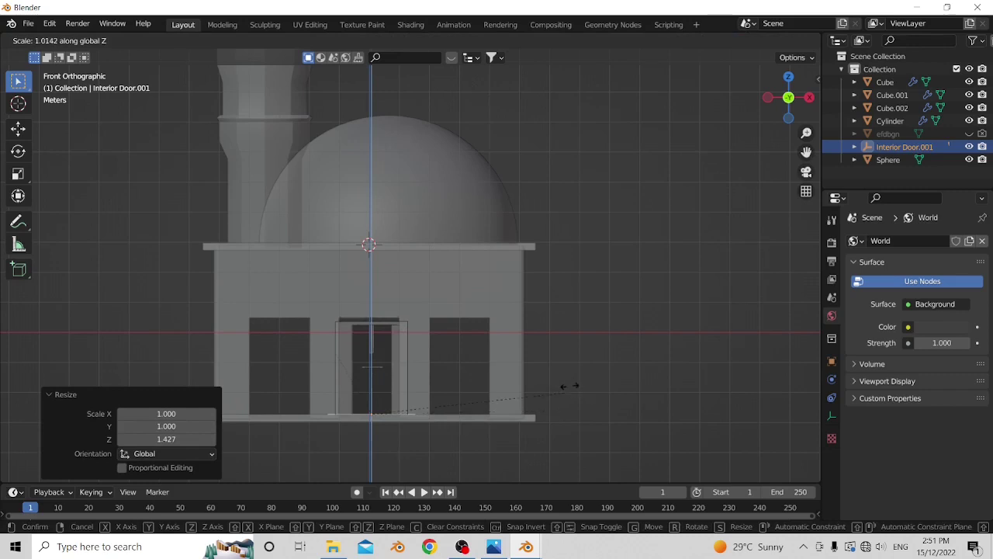
{"action": "left_click", "coordinate": [665, 312]}
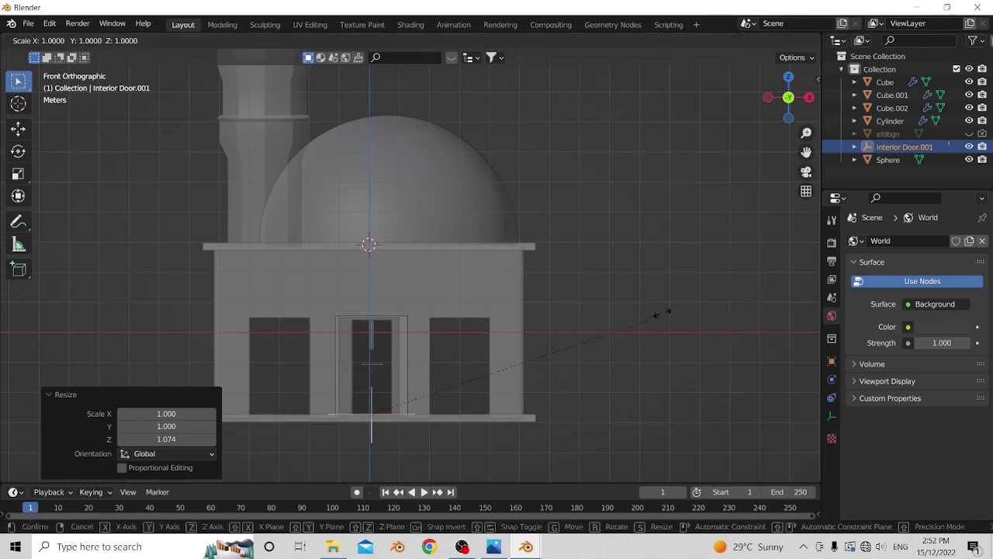
{"action": "key", "text": "x"}
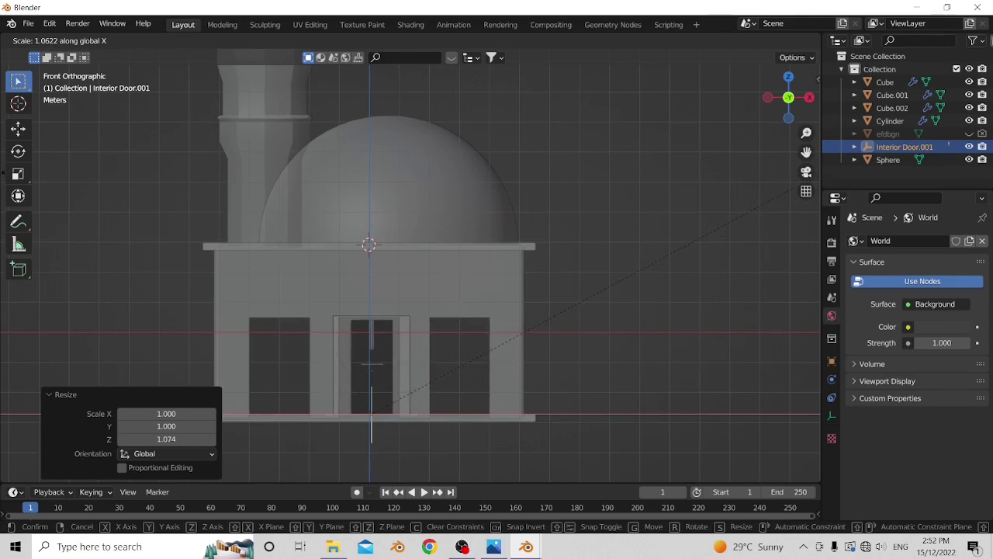
{"action": "left_click", "coordinate": [11, 174]}
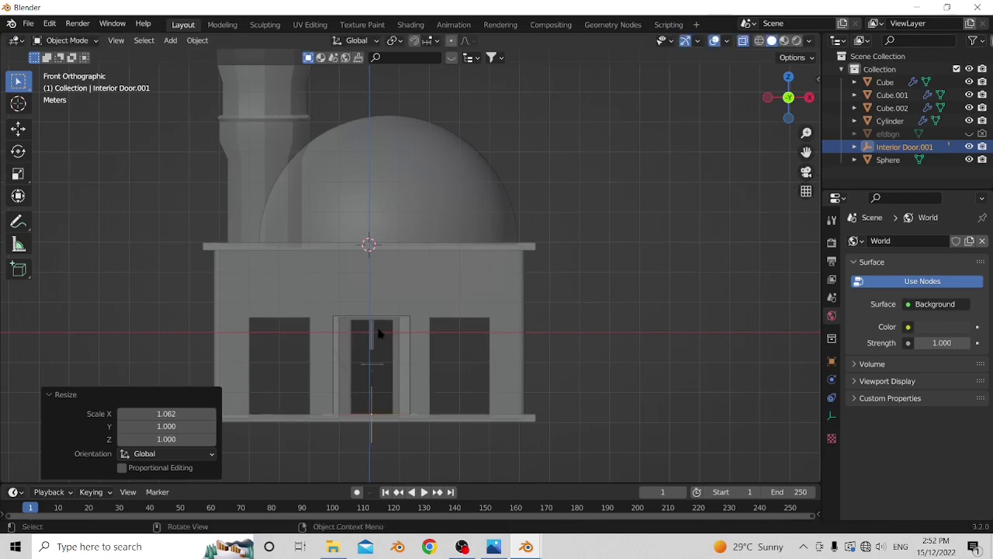
- Turn off X-ray display and inspect the fitted door and the whole mosque from several angles
{"action": "scroll", "coordinate": [377, 333], "scroll_direction": "down", "scroll_amount": 1}
{"action": "middle_click_drag", "start_coordinate": [361, 323], "coordinate": [313, 289]}
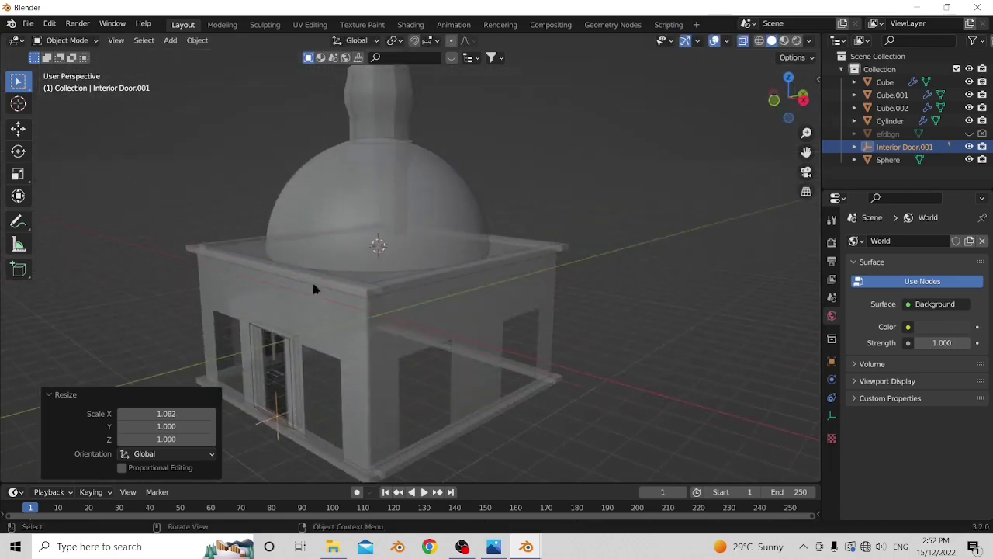
{"action": "left_click", "coordinate": [744, 43]}
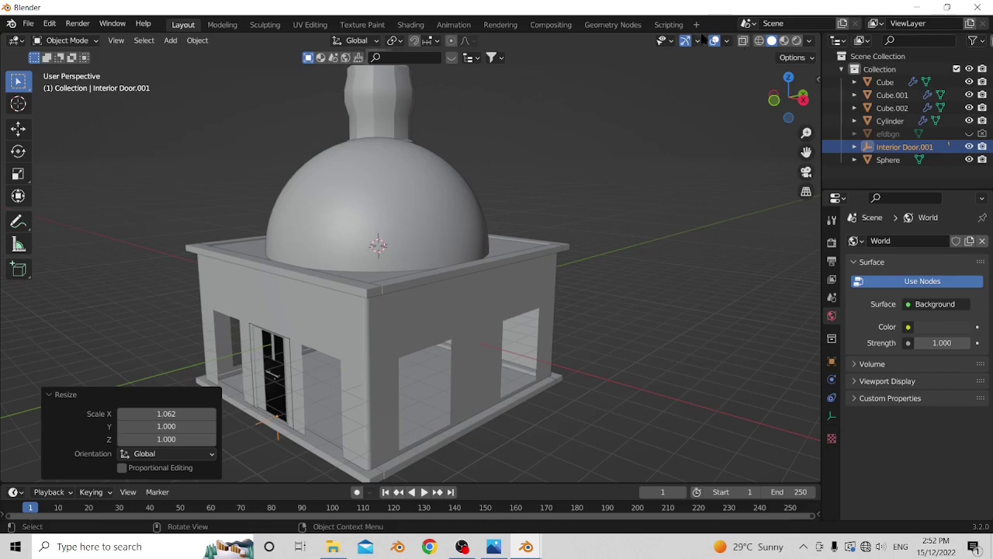
{"action": "middle_click_drag", "start_coordinate": [703, 208], "coordinate": [639, 308]}
{"action": "middle_click_drag", "start_coordinate": [538, 335], "coordinate": [457, 272]}
{"action": "scroll", "coordinate": [505, 194], "scroll_direction": "up", "scroll_amount": 3}
{"action": "scroll", "coordinate": [523, 191], "scroll_direction": "down", "scroll_amount": 3}
{"action": "middle_click_drag", "start_coordinate": [497, 195], "coordinate": [548, 190]}
{"action": "scroll", "coordinate": [423, 182], "scroll_direction": "down", "scroll_amount": 3}
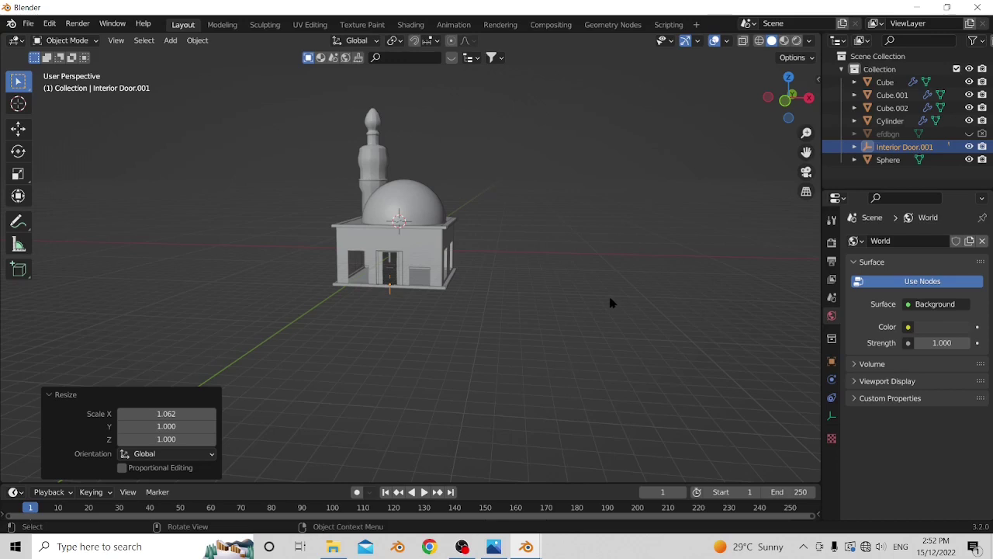
- Deselect everything, add a 2 m cube and lower it about 6.6 m in Z below the building
{"action": "scroll", "coordinate": [608, 298], "scroll_direction": "up", "scroll_amount": 6}
{"action": "middle_click_drag", "start_coordinate": [543, 334], "coordinate": [578, 349]}
{"action": "key", "text": "alt+a"}
{"action": "key", "text": "shift+a"}
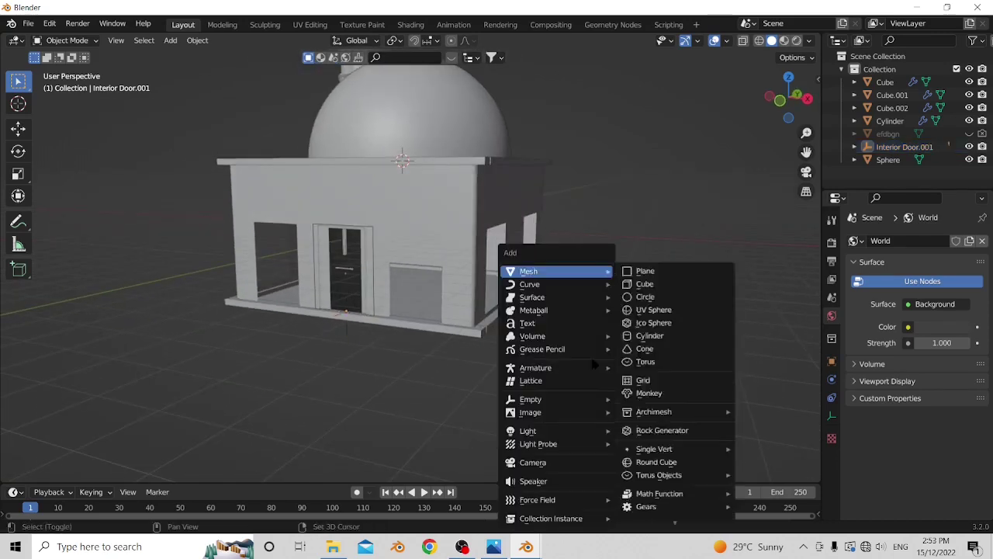
{"action": "left_click", "coordinate": [649, 284]}
{"action": "scroll", "coordinate": [632, 274], "scroll_direction": "down", "scroll_amount": 3}
{"action": "key", "text": "Caps_Lock"}
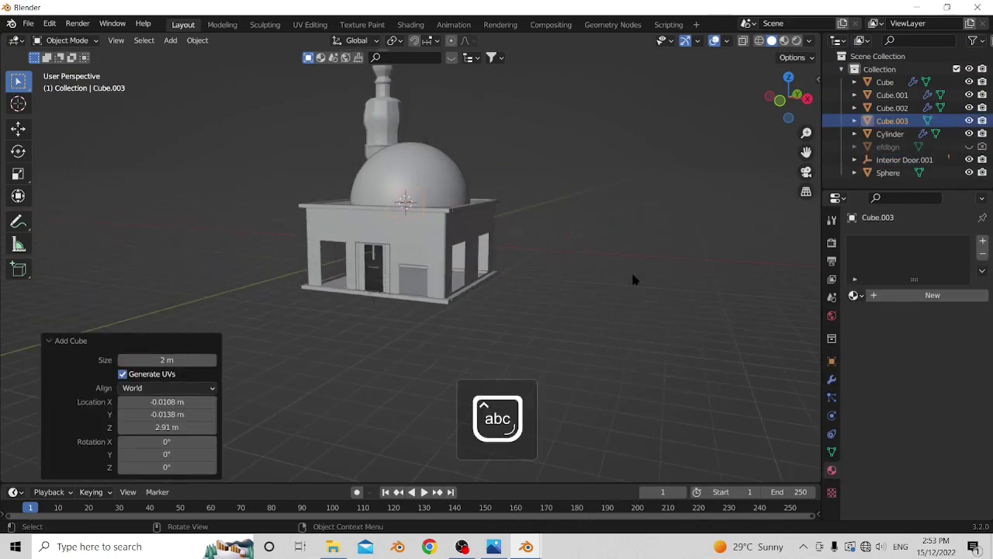
{"action": "middle_click_drag", "start_coordinate": [633, 274], "coordinate": [674, 286]}
{"action": "key", "text": "g"}
{"action": "key", "text": "z"}
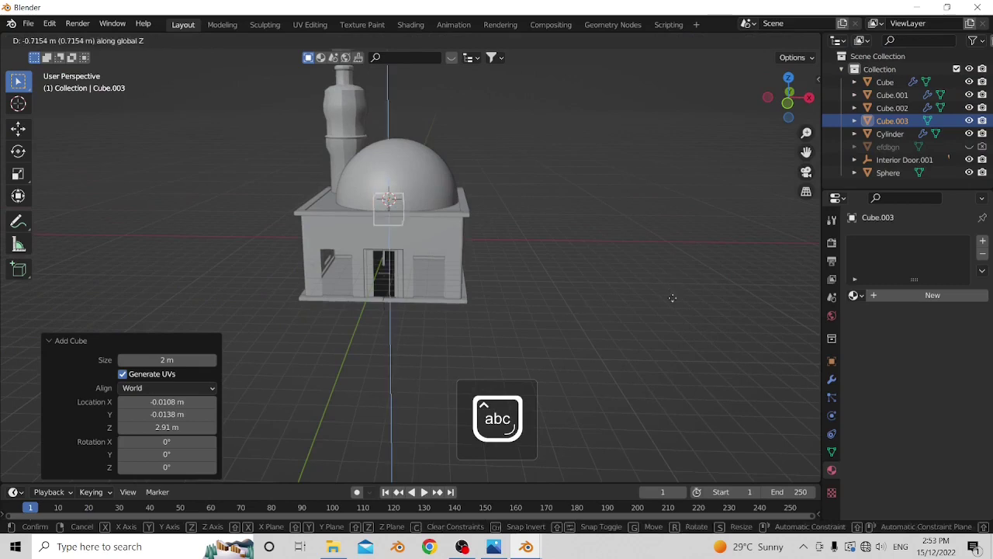
{"action": "left_click", "coordinate": [677, 355]}
- Flatten the new cube to about 0.133 in Z and raise it about 0.745 m to the building's base
{"action": "middle_click_drag", "start_coordinate": [677, 355], "coordinate": [533, 305]}
{"action": "key", "text": "s"}
{"action": "key", "text": "z"}
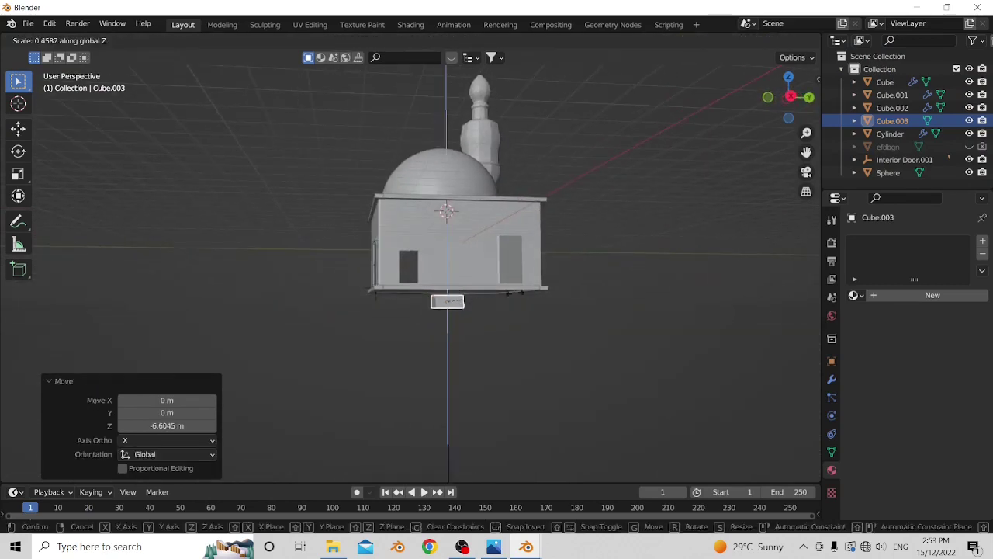
{"action": "left_click", "coordinate": [471, 290]}
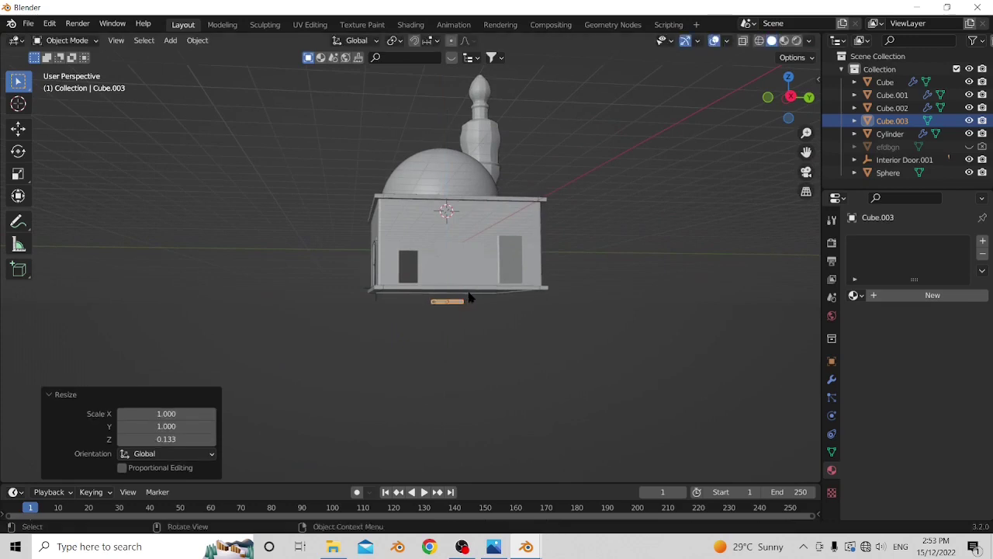
{"action": "key", "text": "g"}
{"action": "key", "text": "z"}
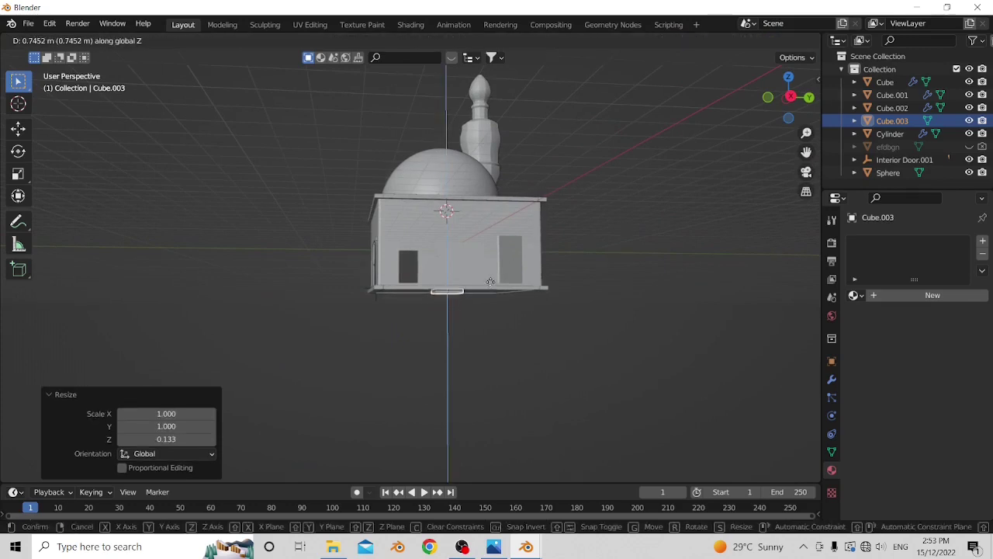
{"action": "left_click", "coordinate": [491, 282]}
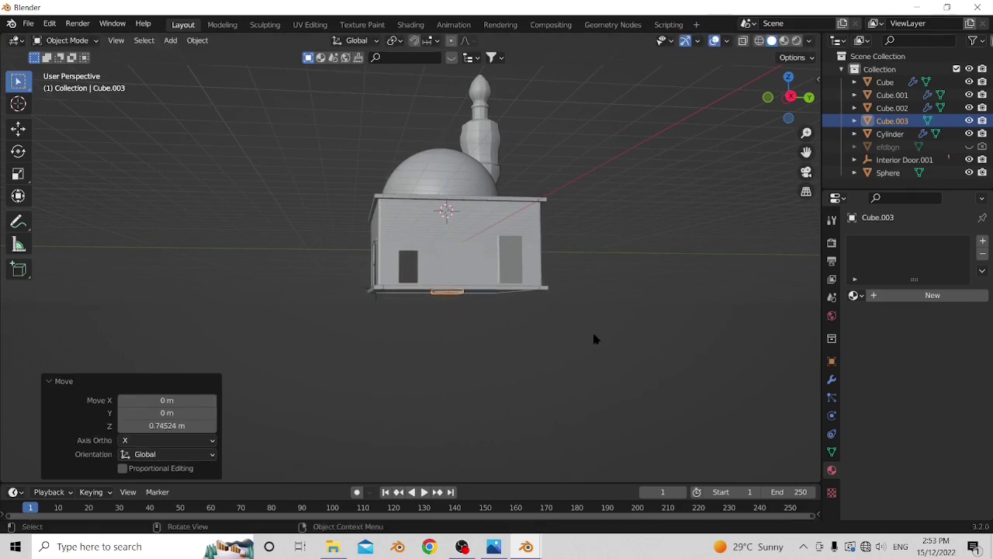
- Try to scale the flattened cube uniformly by about 14.8
{"action": "key", "text": "KP_7"}
{"action": "key", "text": "s"}
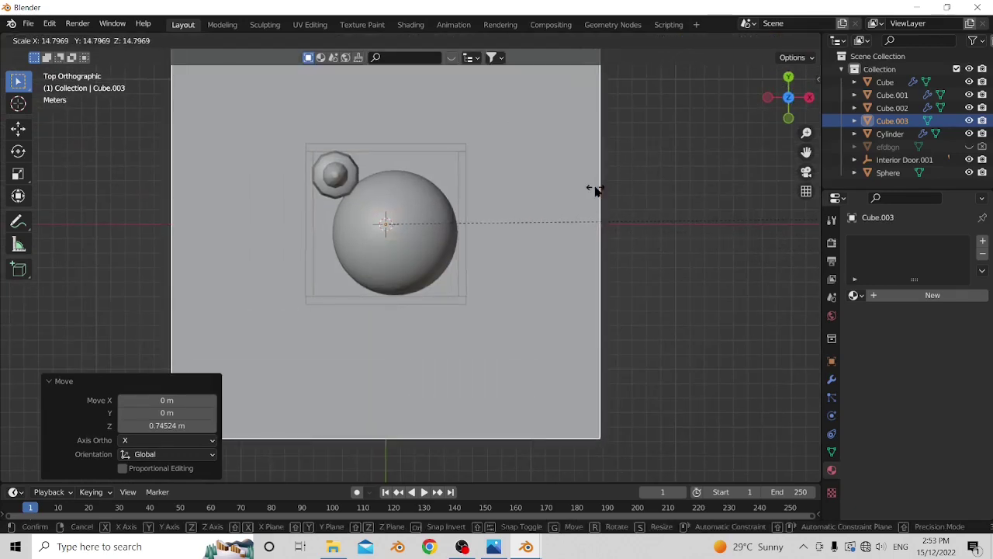
{"action": "left_click", "coordinate": [592, 188]}
{"action": "middle_click_drag", "start_coordinate": [592, 189], "coordinate": [478, 153]}
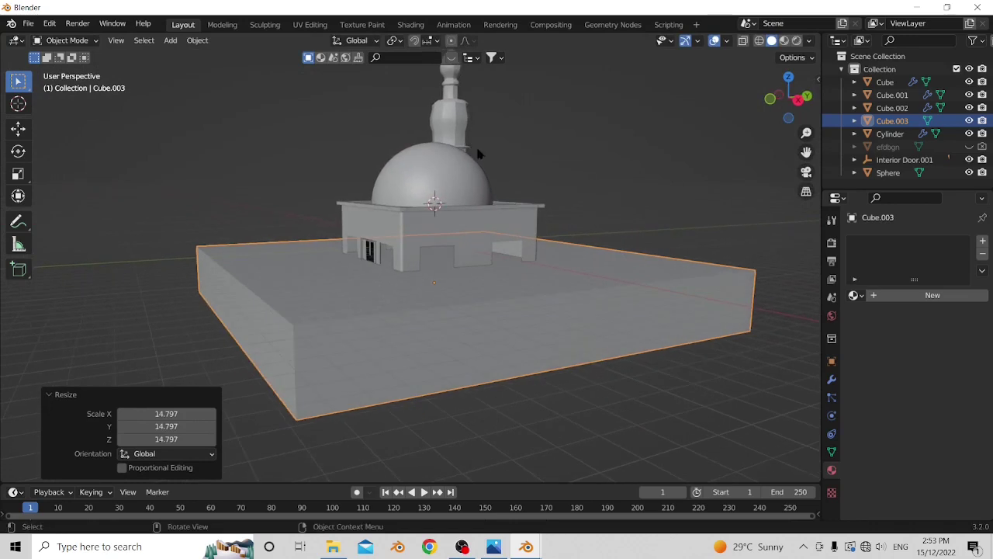
{"action": "key", "text": "ctrl+z"}
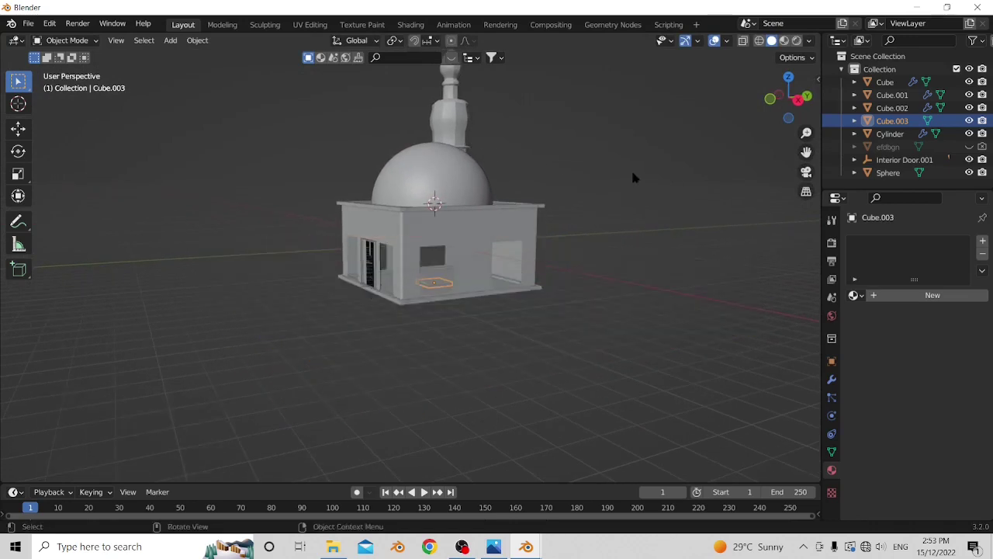
- Scale the flattened cube by about 9.745 in X and Y only, in top view, keeping its thickness
{"action": "key", "text": "KP_7"}
{"action": "key", "text": "s"}
{"action": "key", "text": "shift+z"}
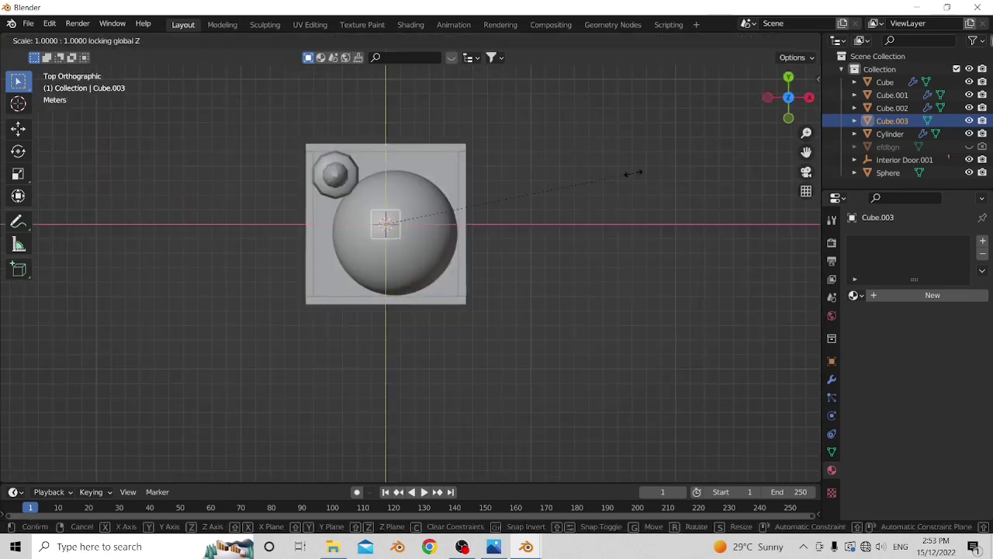
{"action": "left_click", "coordinate": [350, 209]}
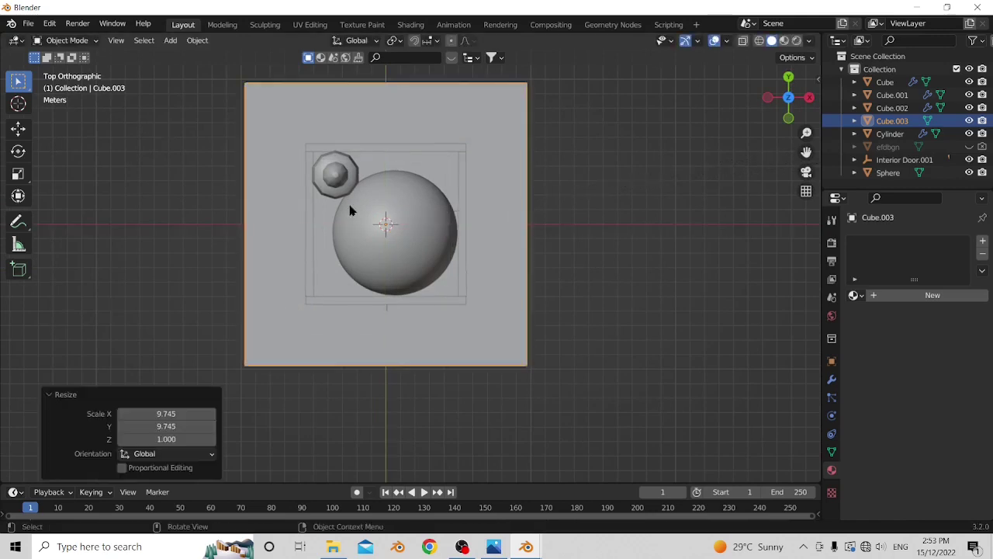
- Enlarge the ground slab again by about 1.756 in X and Y, with Z locked
{"action": "middle_click_drag", "start_coordinate": [350, 210], "coordinate": [60, 160]}
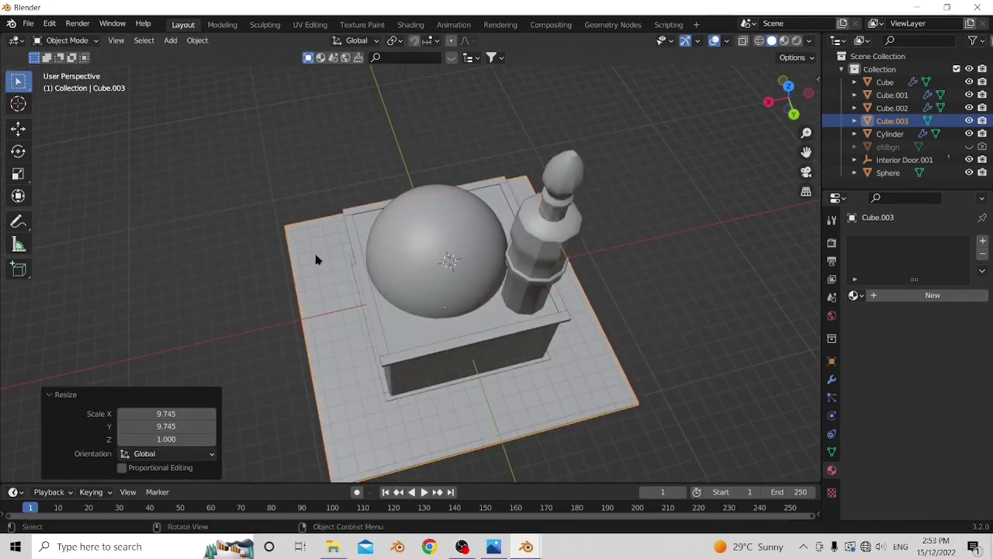
{"action": "middle_click_drag", "start_coordinate": [315, 260], "coordinate": [533, 179]}
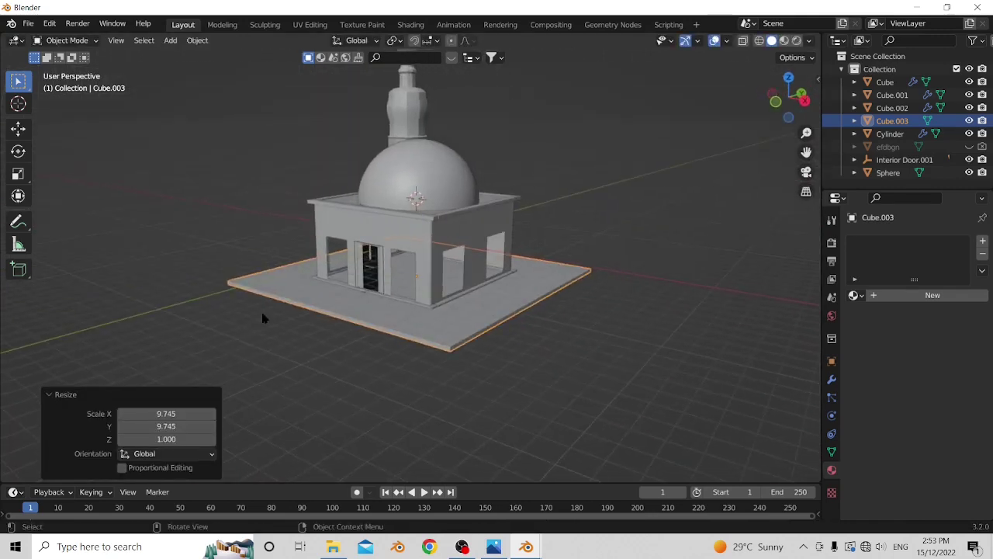
{"action": "key", "text": "s"}
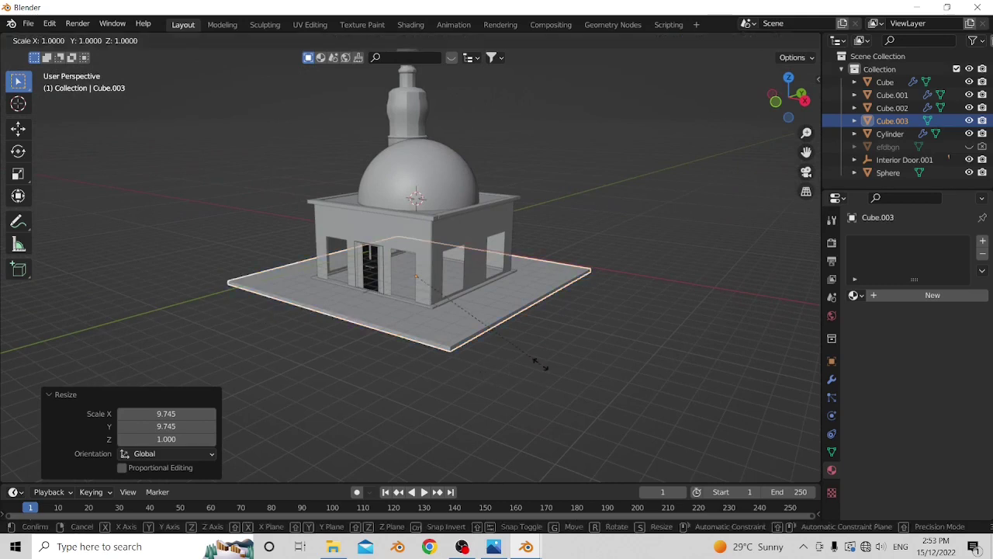
{"action": "key", "text": "z"}
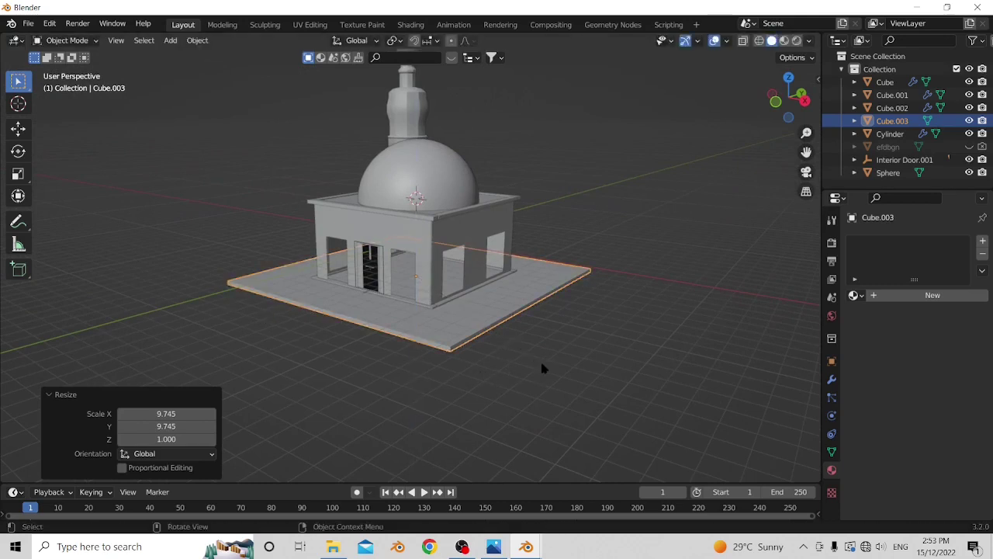
{"action": "key", "text": "shift+z"}
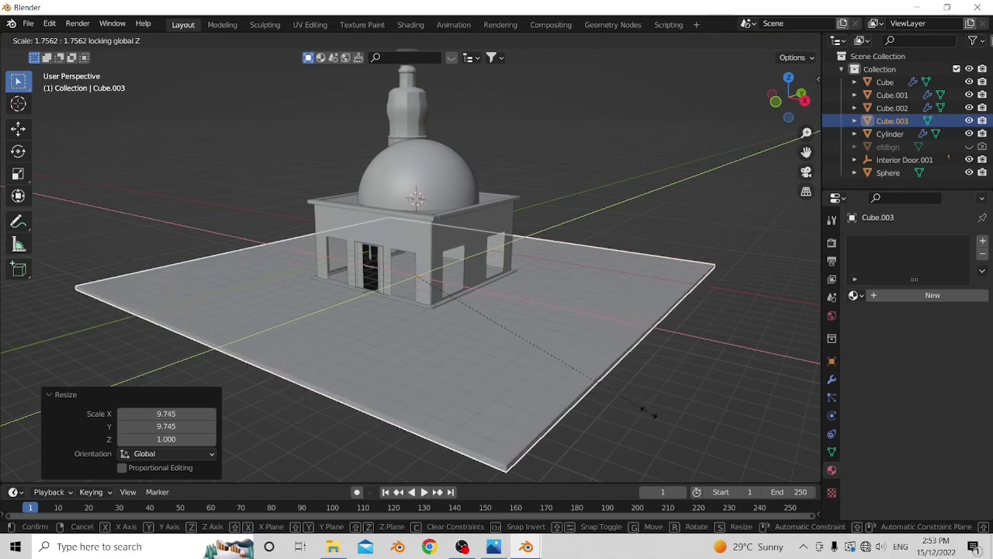
{"action": "left_click", "coordinate": [605, 380]}
- Examine the front door up close and select its parent empty
{"action": "scroll", "coordinate": [605, 380], "scroll_direction": "up", "scroll_amount": 2}
{"action": "middle_click_drag", "start_coordinate": [565, 377], "coordinate": [505, 295]}
{"action": "scroll", "coordinate": [468, 295], "scroll_direction": "up", "scroll_amount": 3}
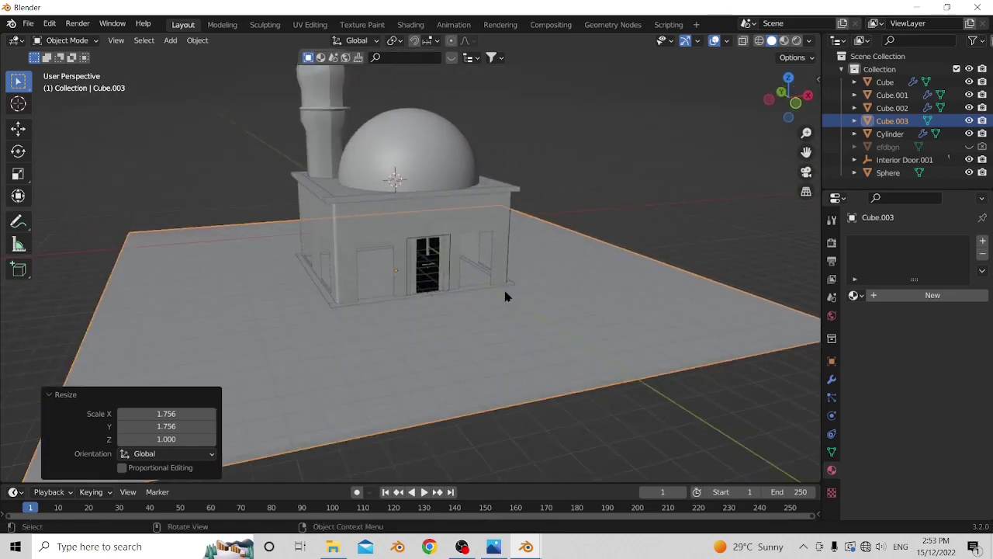
{"action": "scroll", "coordinate": [489, 290], "scroll_direction": "up", "scroll_amount": 6}
{"action": "left_click", "coordinate": [431, 261]}
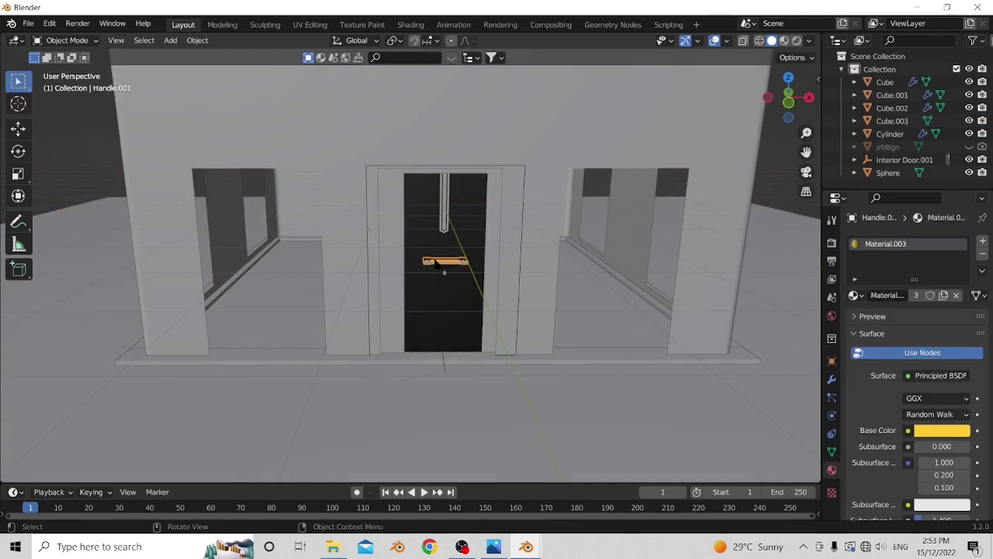
{"action": "left_click", "coordinate": [444, 360]}
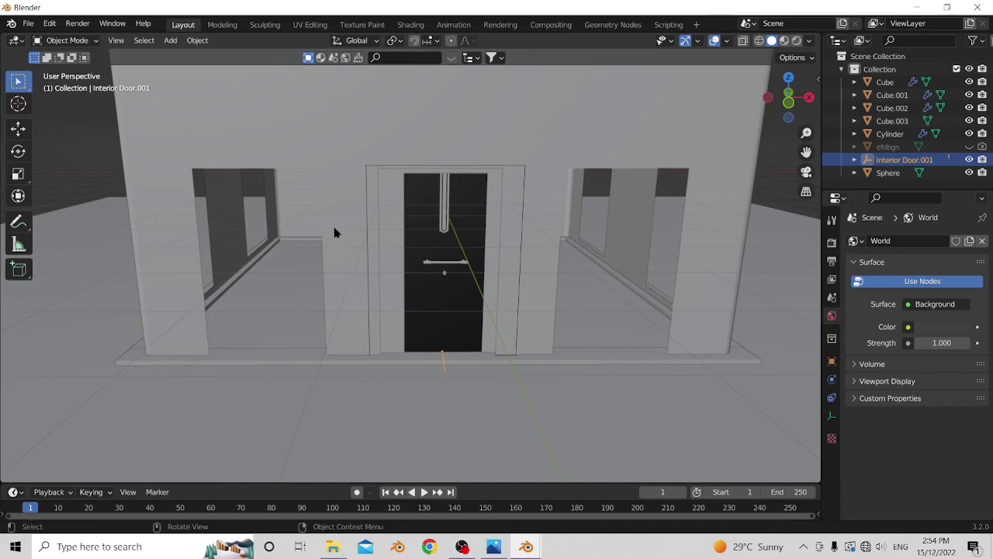
{"action": "middle_click_drag", "start_coordinate": [335, 232], "coordinate": [501, 423]}
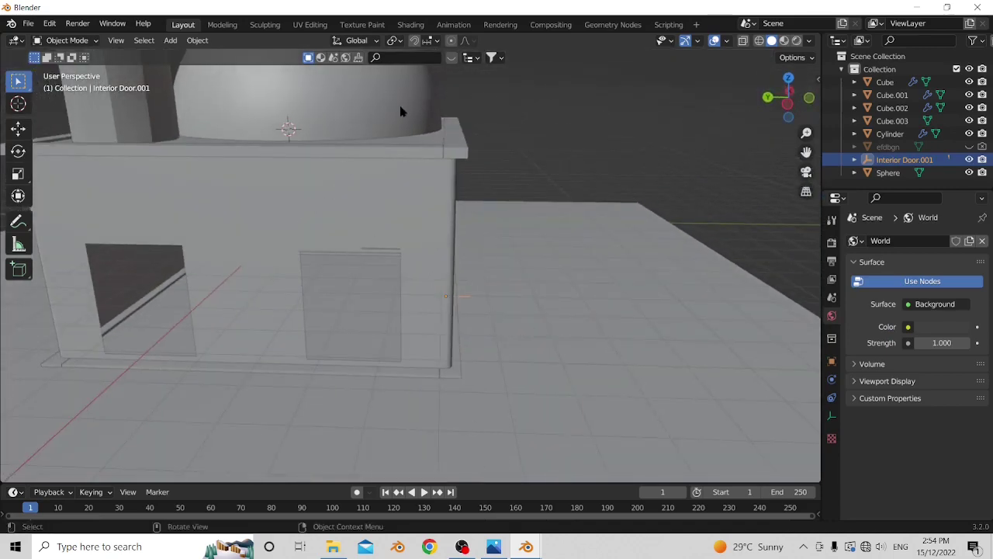
- Try to search the BlenderKit asset library for "WINDOW"
{"action": "left_click", "coordinate": [425, 57]}
{"action": "key", "text": "Caps_Lock"}
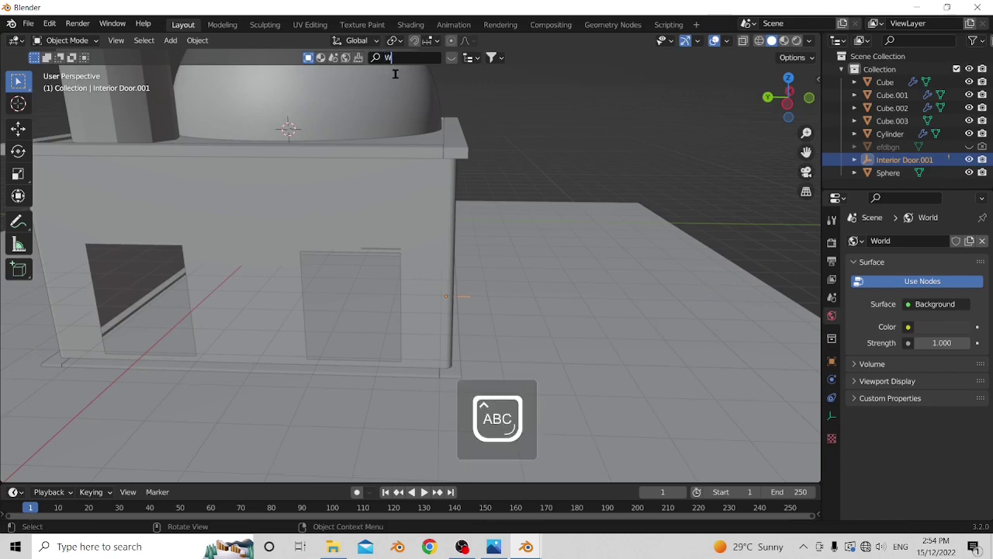
{"action": "type", "text": "WINDOW"}
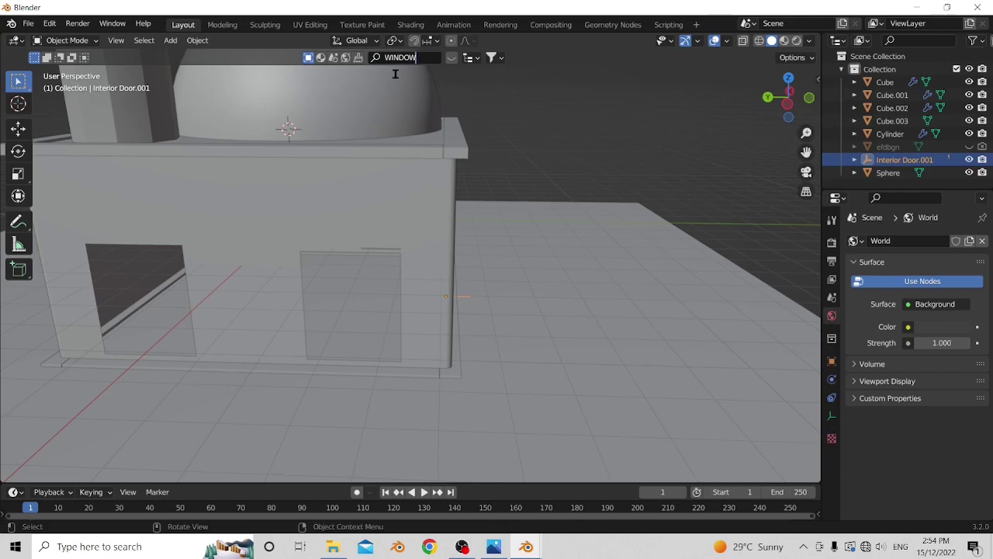
{"action": "key", "text": "BackSpace"}
{"action": "key", "text": "BackSpace"}
{"action": "key", "text": "BackSpace"}
{"action": "key", "text": "BackSpace"}
{"action": "key", "text": "BackSpace"}
{"action": "key", "text": "BackSpace"}
{"action": "key", "text": "Caps_Lock"}
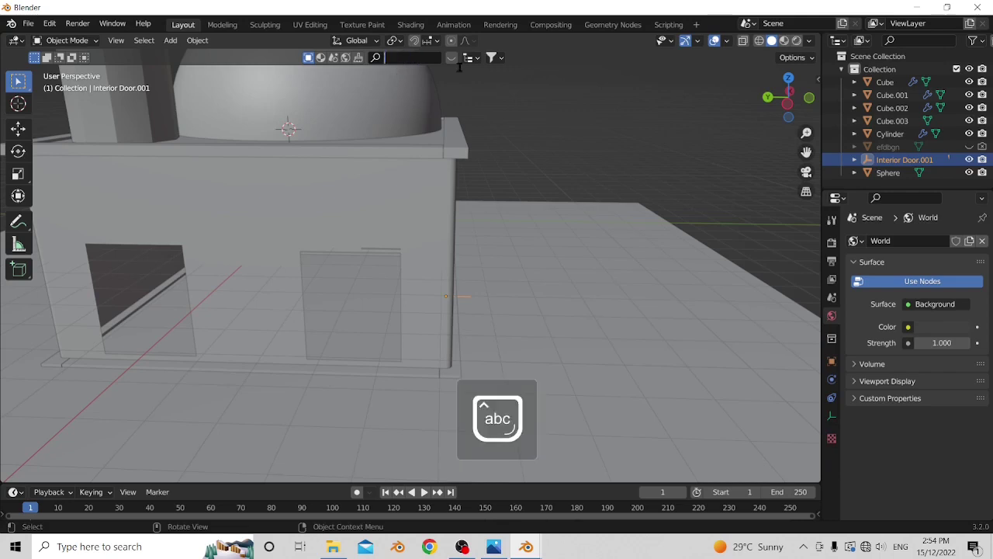
{"action": "key", "text": "Return"}
- Examine the finished Mosque1.blend scene from several angles and select the ground slab to view its Black Terracotta tiles material
{"action": "scroll", "coordinate": [560, 132], "scroll_direction": "down", "scroll_amount": 8}
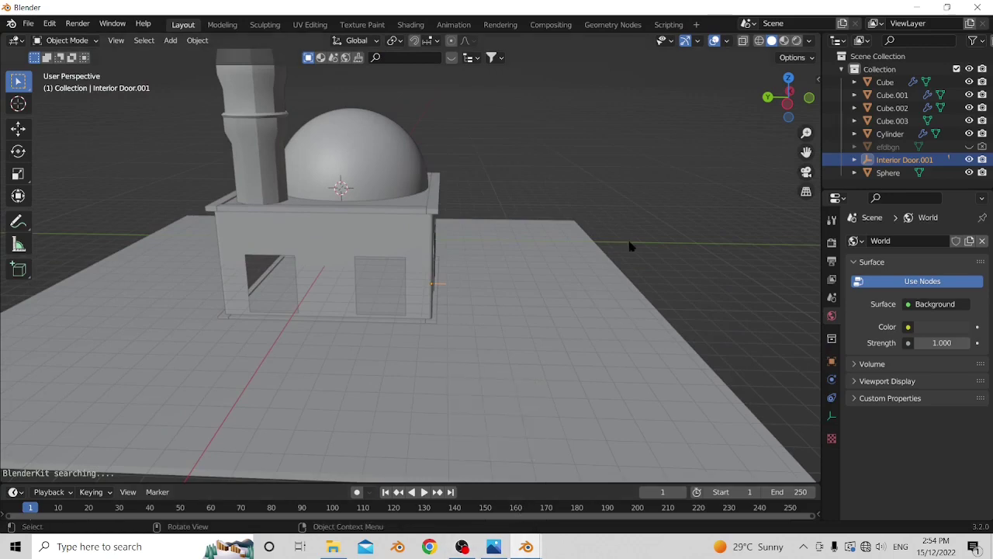
{"action": "middle_click_drag", "start_coordinate": [631, 246], "coordinate": [501, 295]}
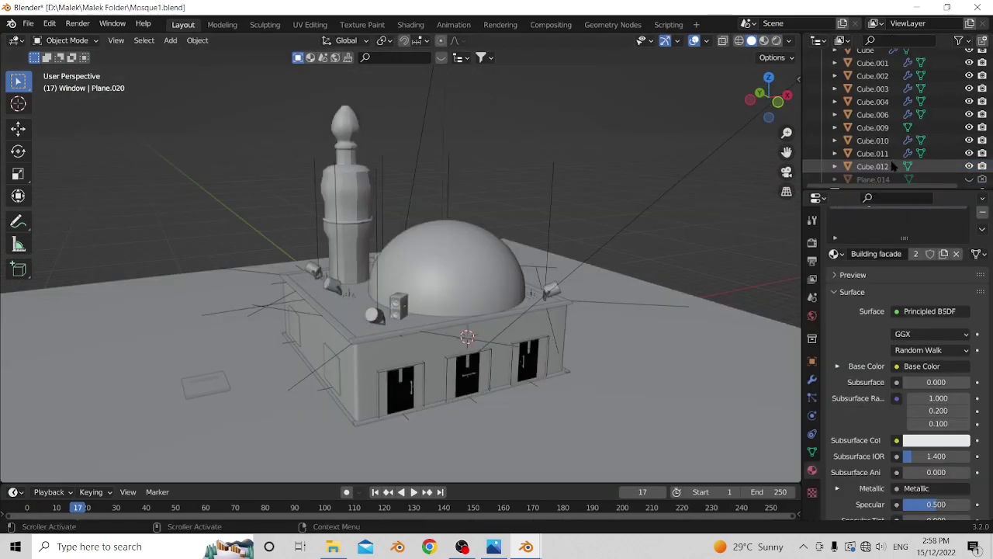
{"action": "scroll", "coordinate": [892, 125], "scroll_direction": "up", "scroll_amount": 1}
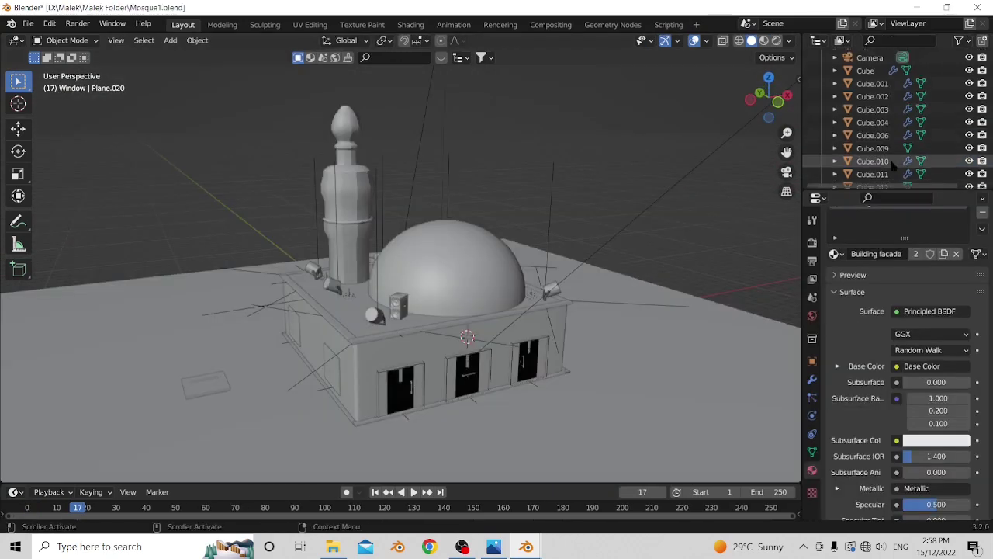
{"action": "middle_click_drag", "start_coordinate": [567, 294], "coordinate": [576, 181]}
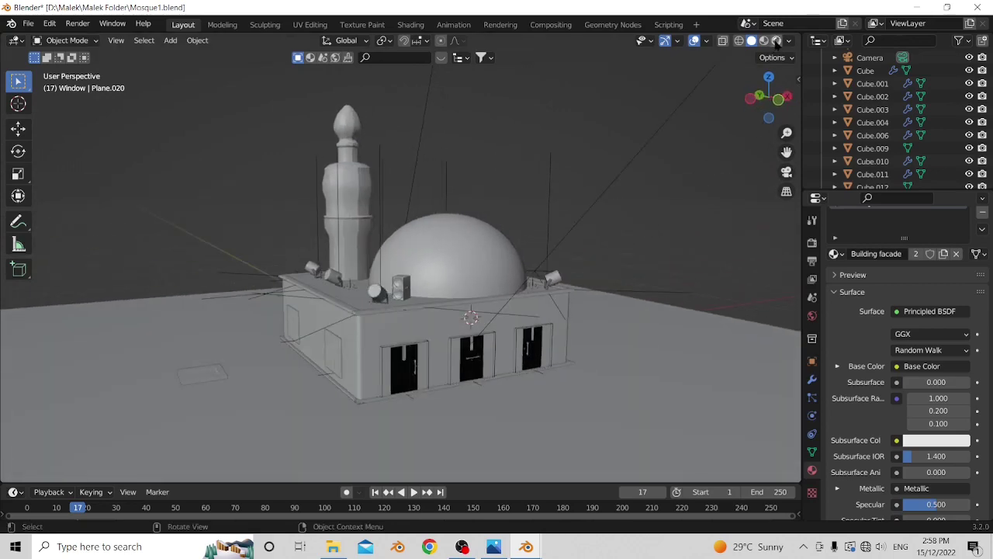
{"action": "left_click", "coordinate": [663, 354]}
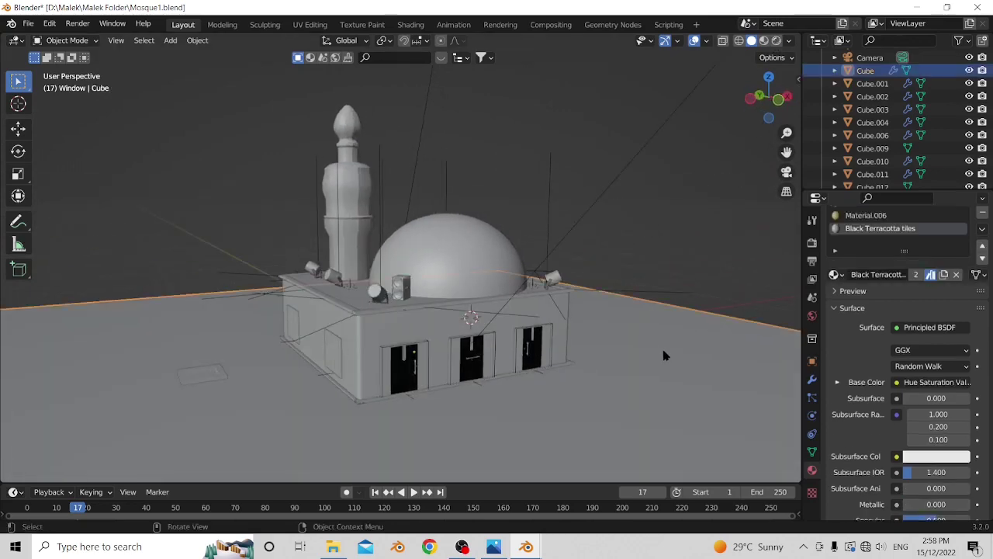
{"action": "scroll", "coordinate": [661, 343], "scroll_direction": "down", "scroll_amount": 3}
{"action": "middle_click_drag", "start_coordinate": [662, 341], "coordinate": [605, 342]}
{"action": "middle_click_drag", "start_coordinate": [442, 357], "coordinate": [396, 347]}
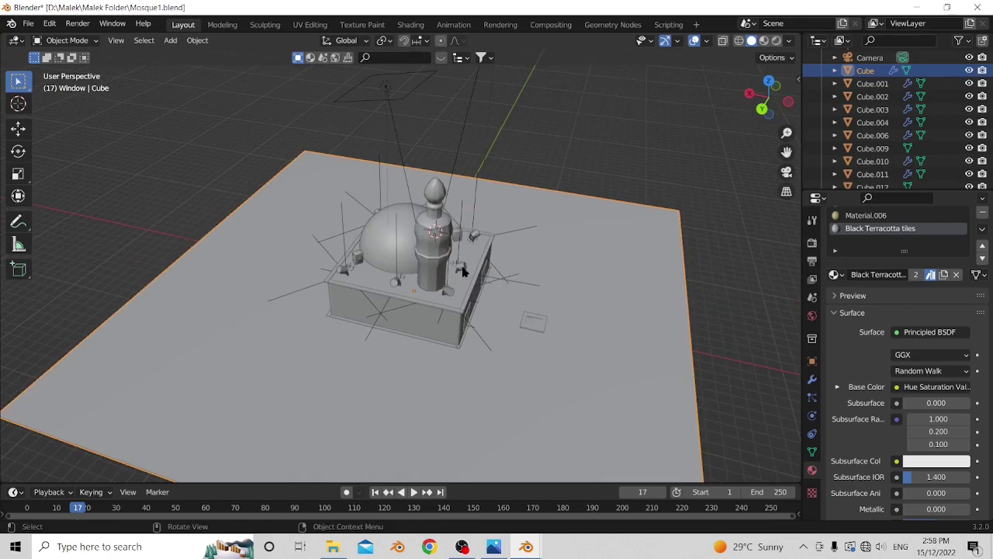
{"action": "middle_click_drag", "start_coordinate": [462, 270], "coordinate": [510, 260]}
{"action": "scroll", "coordinate": [566, 284], "scroll_direction": "up", "scroll_amount": 4}
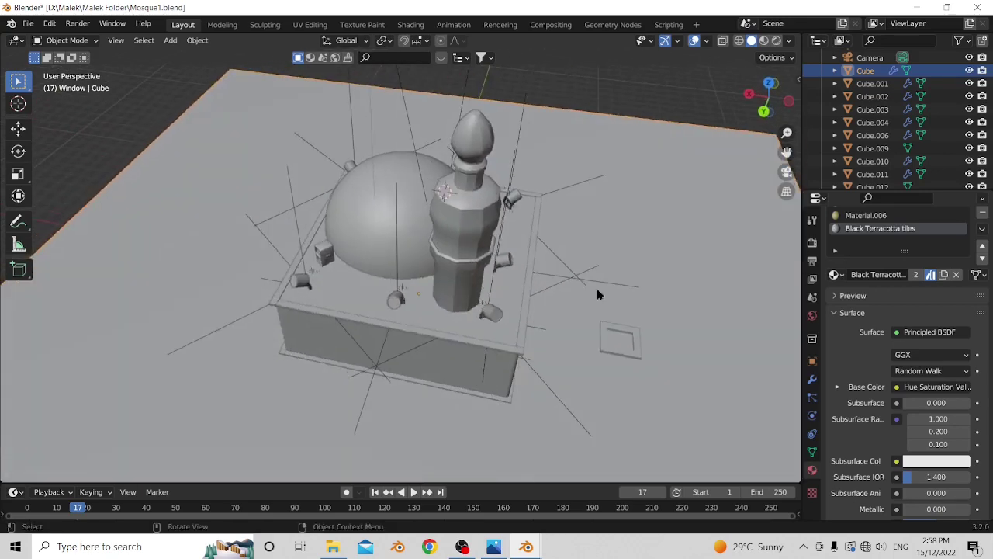
- Inspect the separate frame lying beside the building and select the projectors on the roof to view their materials
{"action": "left_click", "coordinate": [618, 343]}
{"action": "middle_click_drag", "start_coordinate": [619, 343], "coordinate": [266, 284]}
{"action": "scroll", "coordinate": [287, 312], "scroll_direction": "up", "scroll_amount": 3}
{"action": "left_click", "coordinate": [359, 385]}
{"action": "left_click", "coordinate": [273, 290]}
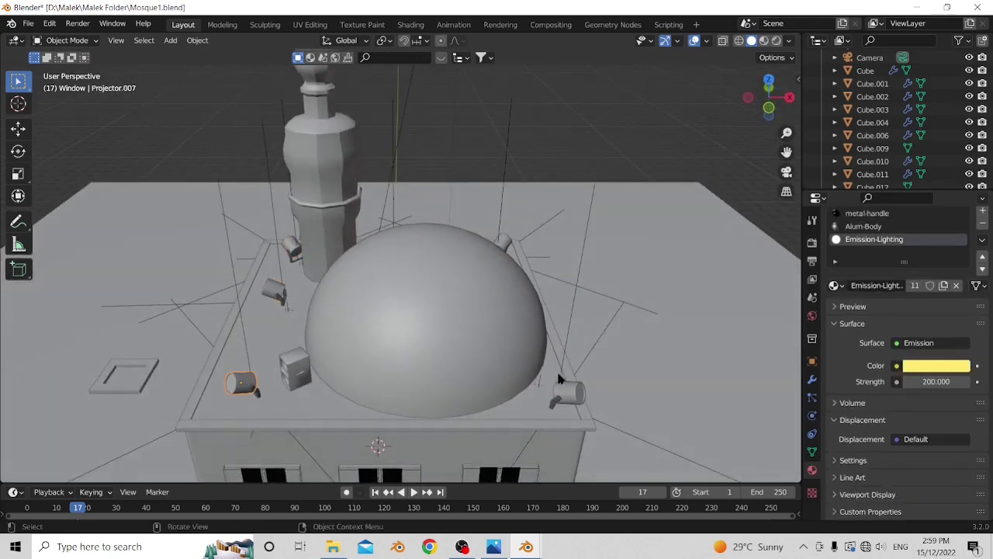
- Select the projector at the roof's corner, survey the mosque and slab from several angles, and start a BlenderKit model search
{"action": "left_click", "coordinate": [569, 389]}
{"action": "mouse_move", "coordinate": [569, 389]}
{"action": "middle_mouse_down"}
{"action": "mouse_move", "coordinate": [524, 297]}
{"action": "mouse_move", "coordinate": [659, 284]}
{"action": "mouse_move", "coordinate": [569, 311]}
{"action": "mouse_move", "coordinate": [587, 334]}
{"action": "mouse_move", "coordinate": [704, 349]}
{"action": "mouse_move", "coordinate": [638, 332]}
{"action": "mouse_move", "coordinate": [522, 386]}
{"action": "mouse_move", "coordinate": [486, 350]}
{"action": "mouse_move", "coordinate": [458, 339]}
{"action": "mouse_move", "coordinate": [526, 377]}
{"action": "mouse_move", "coordinate": [548, 403]}
{"action": "mouse_move", "coordinate": [503, 383]}
{"action": "mouse_move", "coordinate": [656, 423]}
{"action": "mouse_move", "coordinate": [558, 398]}
{"action": "middle_mouse_up"}
{"action": "scroll", "coordinate": [572, 318], "scroll_direction": "down", "scroll_amount": 3}
{"action": "middle_click_drag", "start_coordinate": [284, 266], "coordinate": [305, 308]}
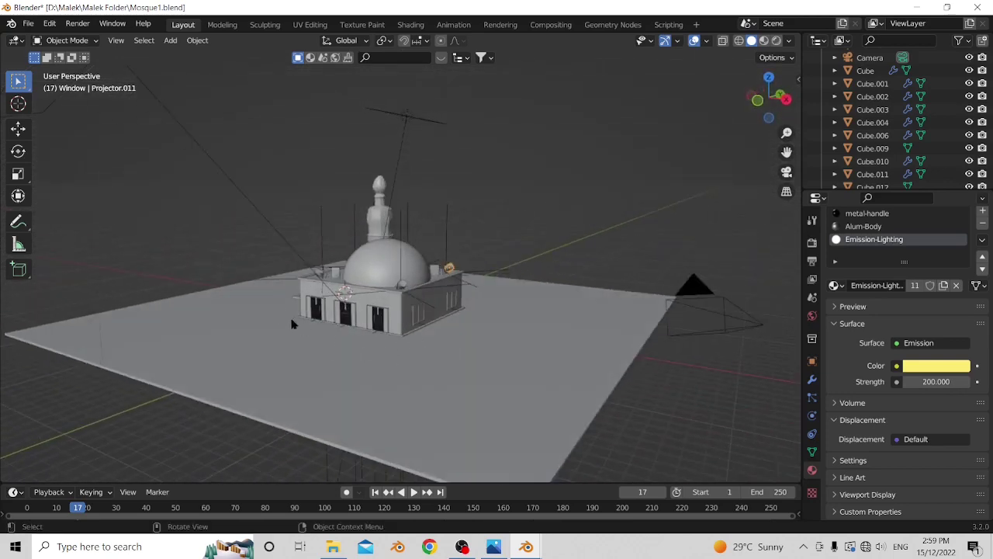
{"action": "middle_click_drag", "start_coordinate": [274, 347], "coordinate": [294, 376]}
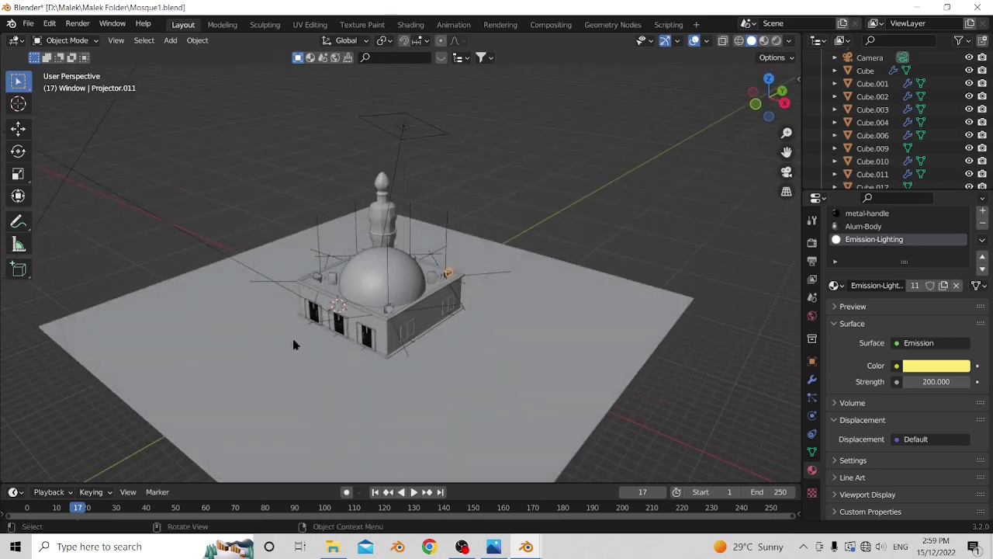
{"action": "scroll", "coordinate": [348, 363], "scroll_direction": "up", "scroll_amount": 4}
{"action": "scroll", "coordinate": [359, 344], "scroll_direction": "down", "scroll_amount": 3}
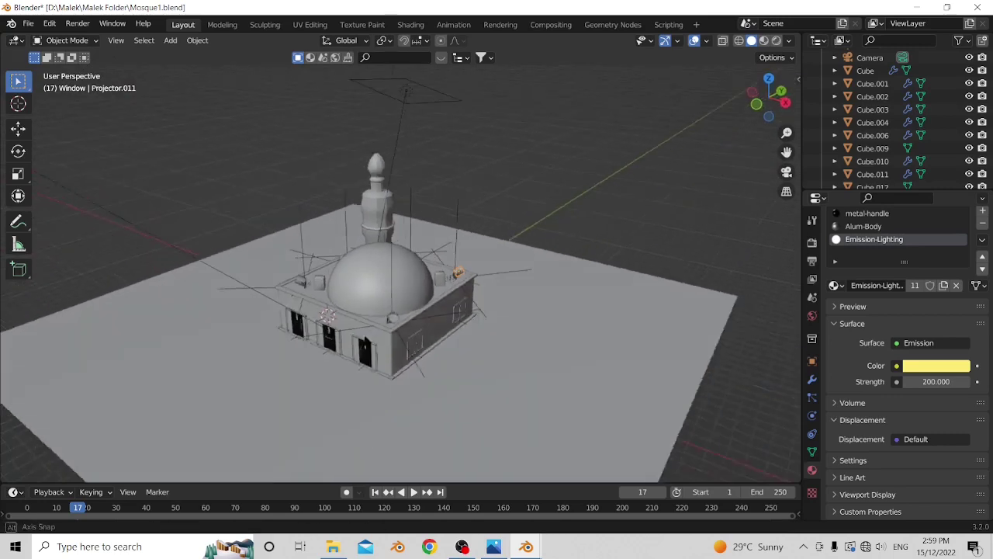
{"action": "middle_click_drag", "start_coordinate": [359, 344], "coordinate": [392, 316]}
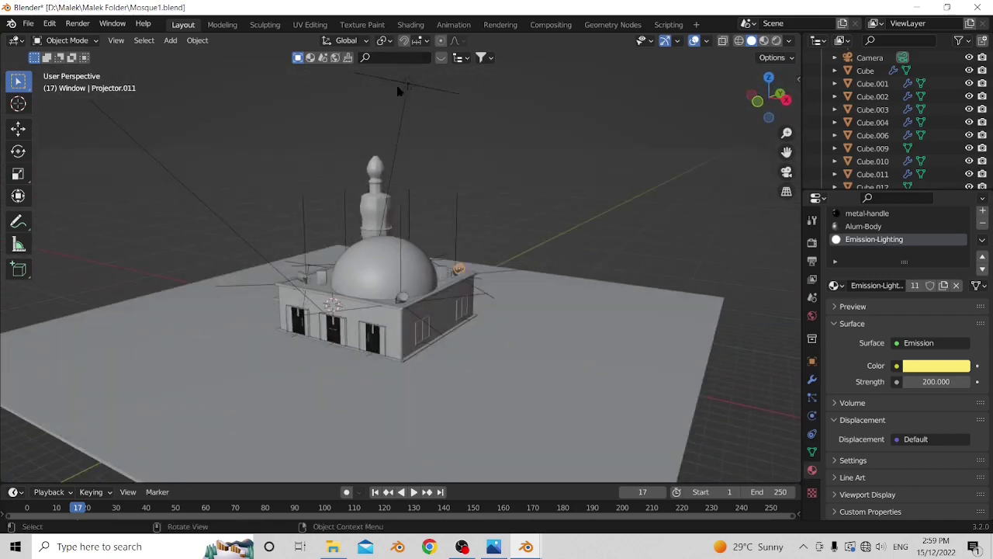
{"action": "left_click", "coordinate": [385, 57]}
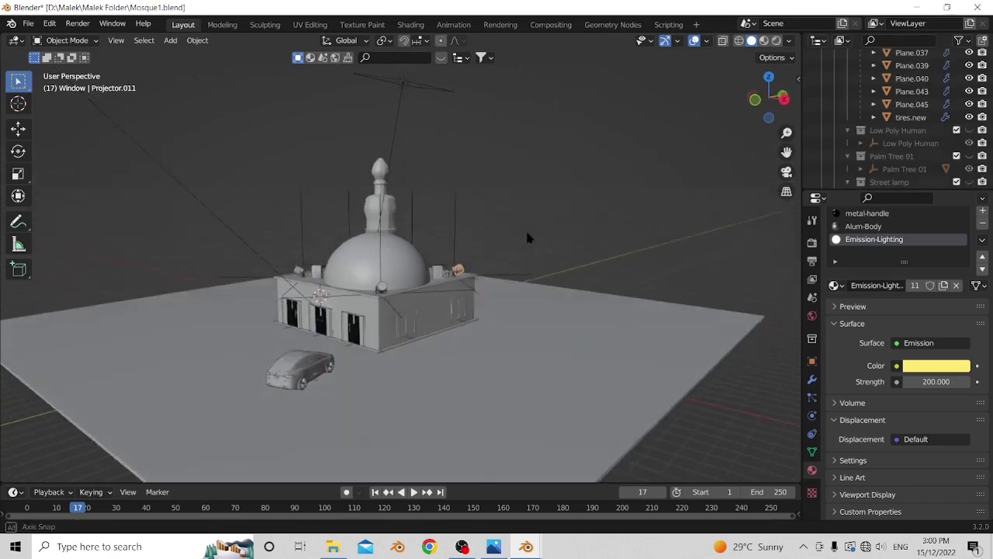
- Select the body of the car in front of the mosque and view its materials up close
{"action": "middle_click_drag", "start_coordinate": [525, 228], "coordinate": [411, 269]}
{"action": "scroll", "coordinate": [520, 232], "scroll_direction": "up", "scroll_amount": 5}
{"action": "scroll", "coordinate": [463, 253], "scroll_direction": "up", "scroll_amount": 5}
{"action": "scroll", "coordinate": [418, 256], "scroll_direction": "up", "scroll_amount": 3}
{"action": "scroll", "coordinate": [413, 270], "scroll_direction": "up", "scroll_amount": 2}
{"action": "left_click", "coordinate": [200, 359]}
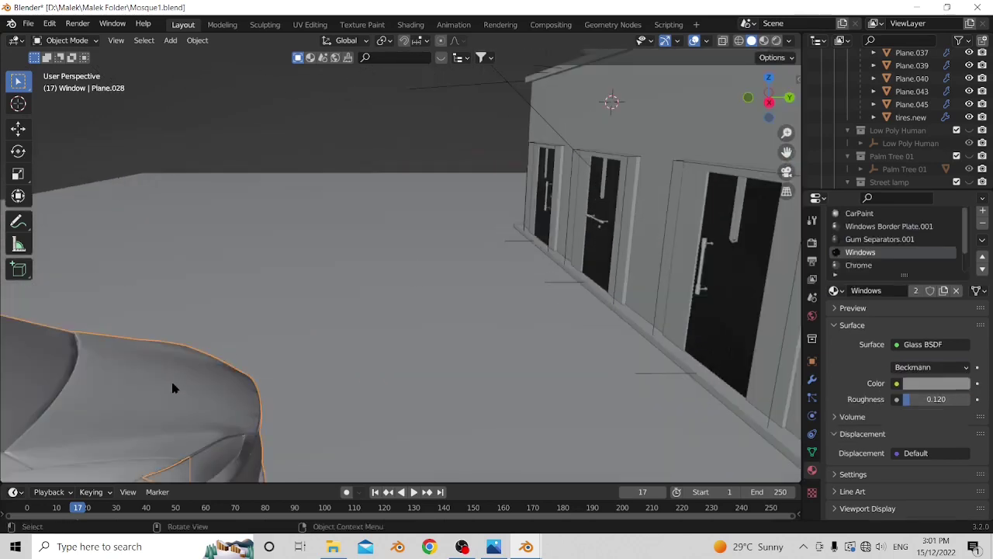
{"action": "scroll", "coordinate": [178, 390], "scroll_direction": "up", "scroll_amount": 5}
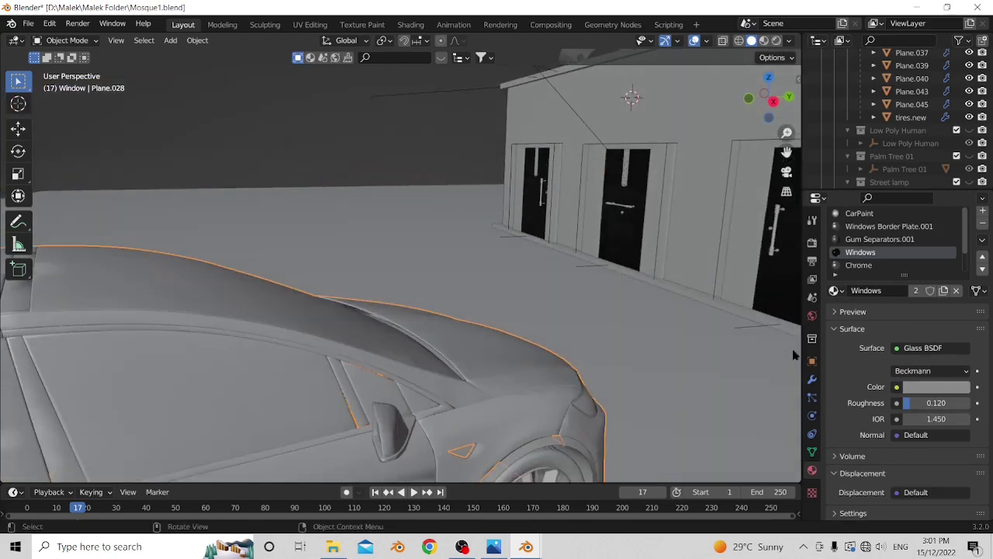
- Show the car body's modifiers and find Decimate among the modifiers that can be added
{"action": "left_click", "coordinate": [812, 379]}
{"action": "scroll", "coordinate": [425, 374], "scroll_direction": "down", "scroll_amount": 5}
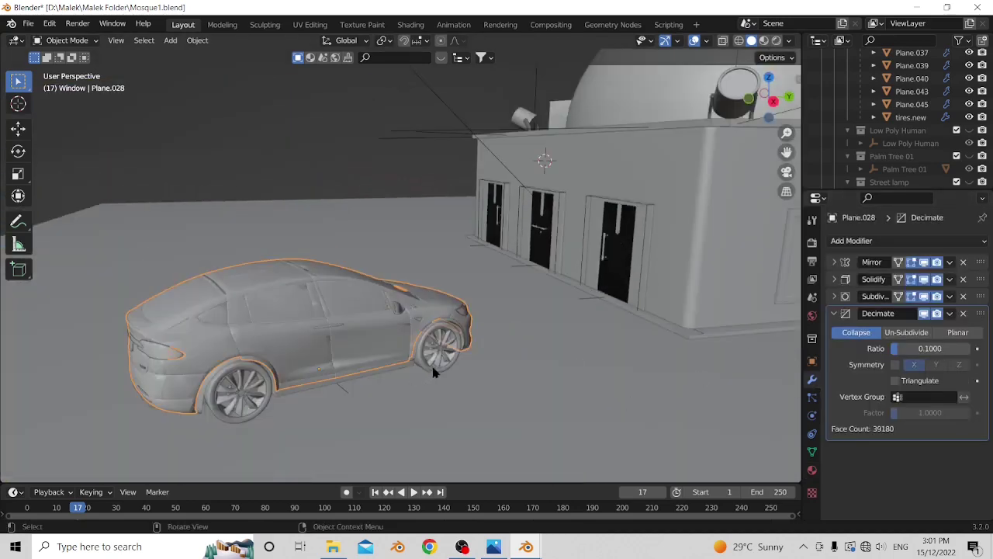
{"action": "middle_click_drag", "start_coordinate": [433, 372], "coordinate": [455, 355]}
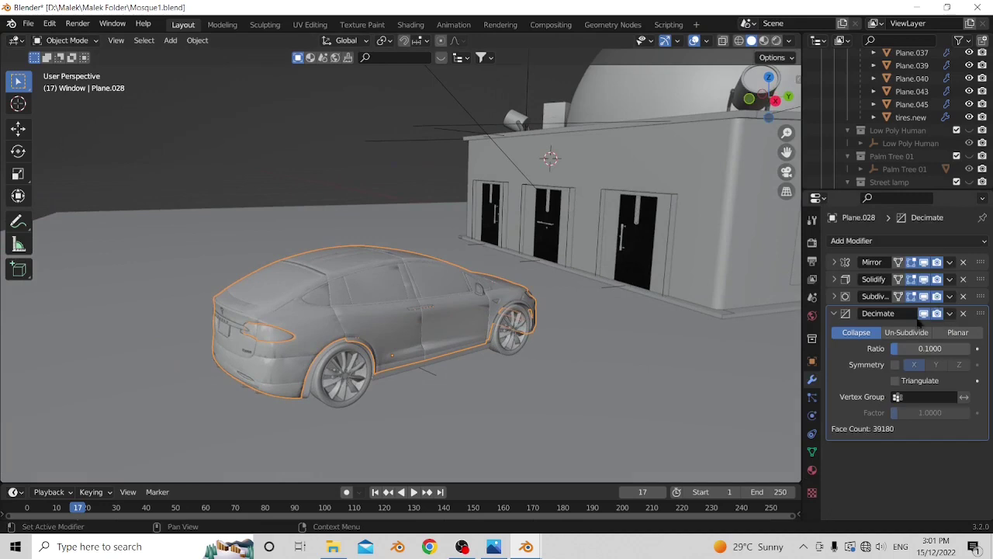
{"action": "left_click", "coordinate": [857, 242]}
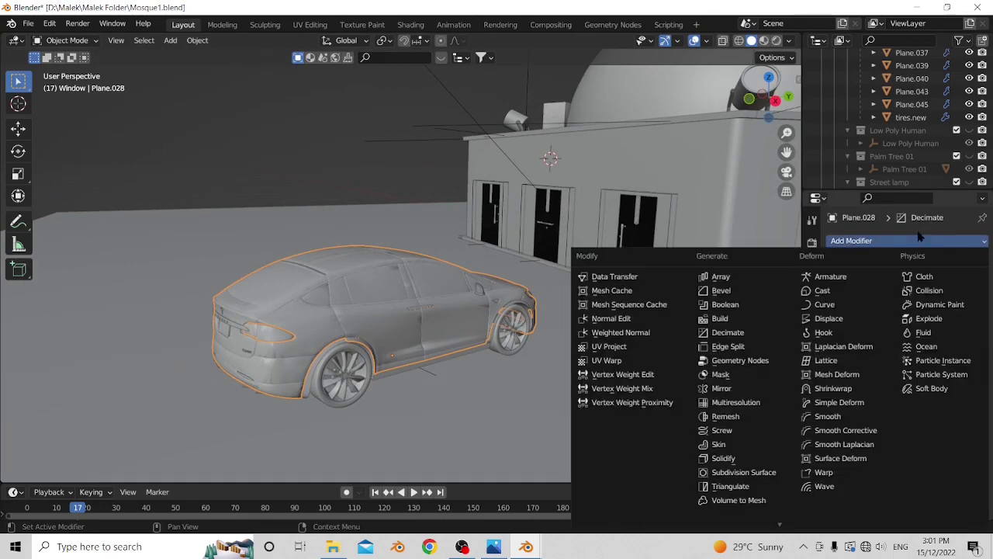
{"action": "left_click", "coordinate": [741, 333]}
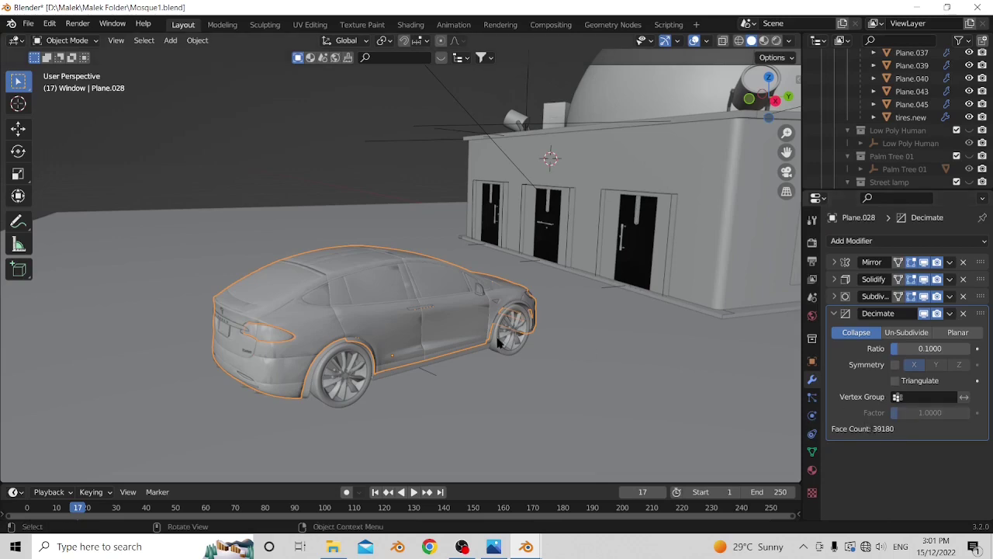
- Deselect the car and examine how it sits beside the mosque from the front, side and above
{"action": "scroll", "coordinate": [492, 349], "scroll_direction": "down", "scroll_amount": 4}
{"action": "middle_click_drag", "start_coordinate": [492, 348], "coordinate": [437, 301]}
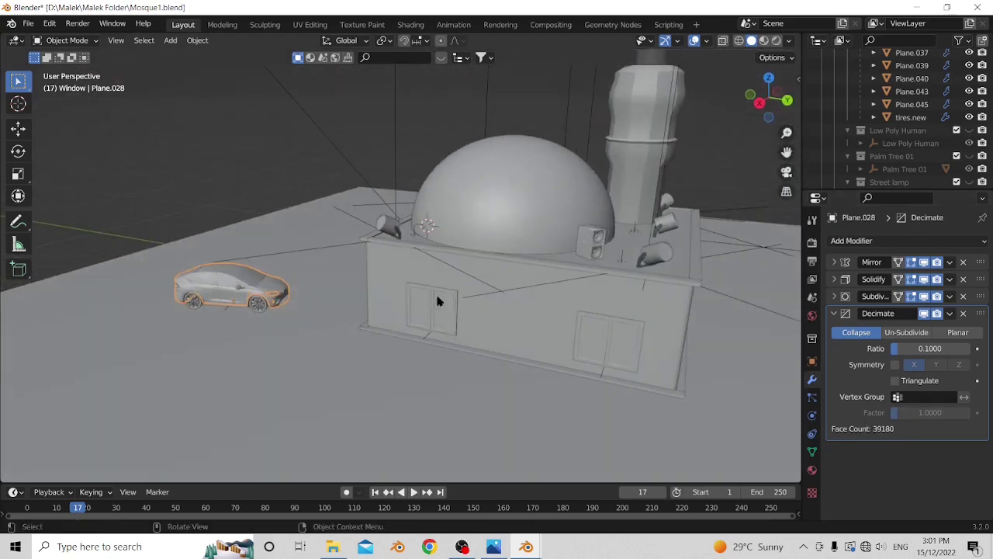
{"action": "middle_click_drag", "start_coordinate": [459, 144], "coordinate": [415, 117]}
{"action": "key", "text": "alt+a"}
{"action": "middle_click_drag", "start_coordinate": [380, 169], "coordinate": [430, 282]}
{"action": "scroll", "coordinate": [430, 281], "scroll_direction": "up", "scroll_amount": 4}
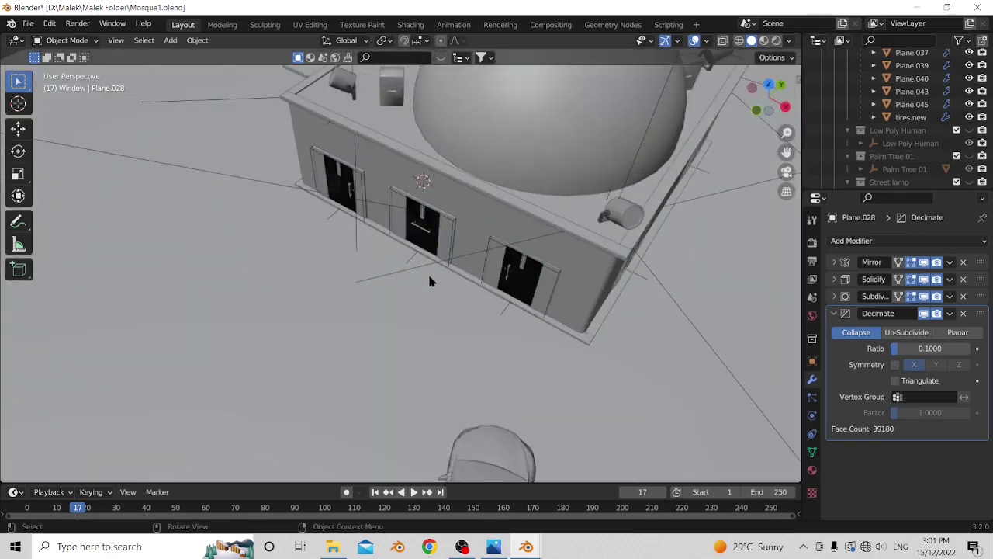
{"action": "middle_click_drag", "start_coordinate": [391, 239], "coordinate": [341, 211]}
{"action": "scroll", "coordinate": [459, 186], "scroll_direction": "down", "scroll_amount": 3}
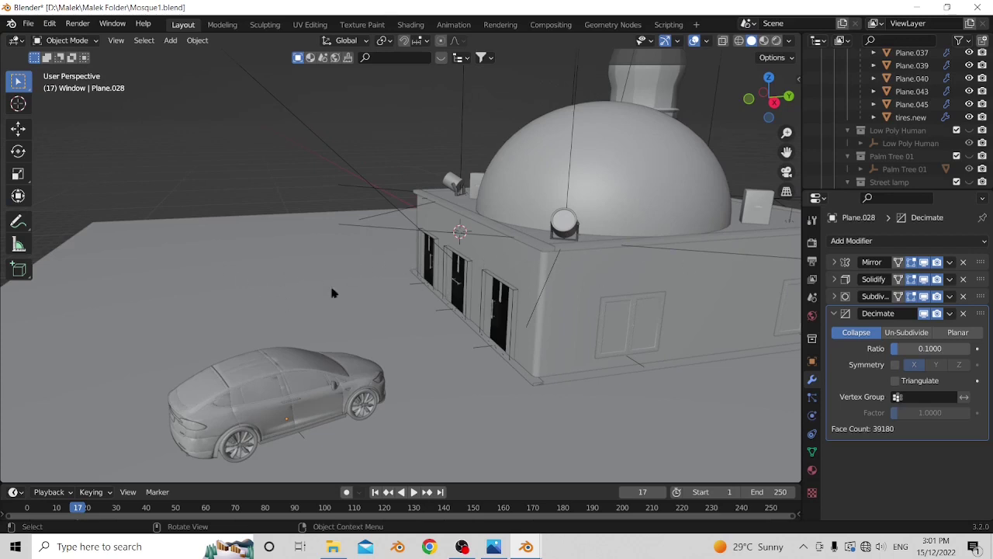
{"action": "middle_click_drag", "start_coordinate": [244, 303], "coordinate": [391, 315]}
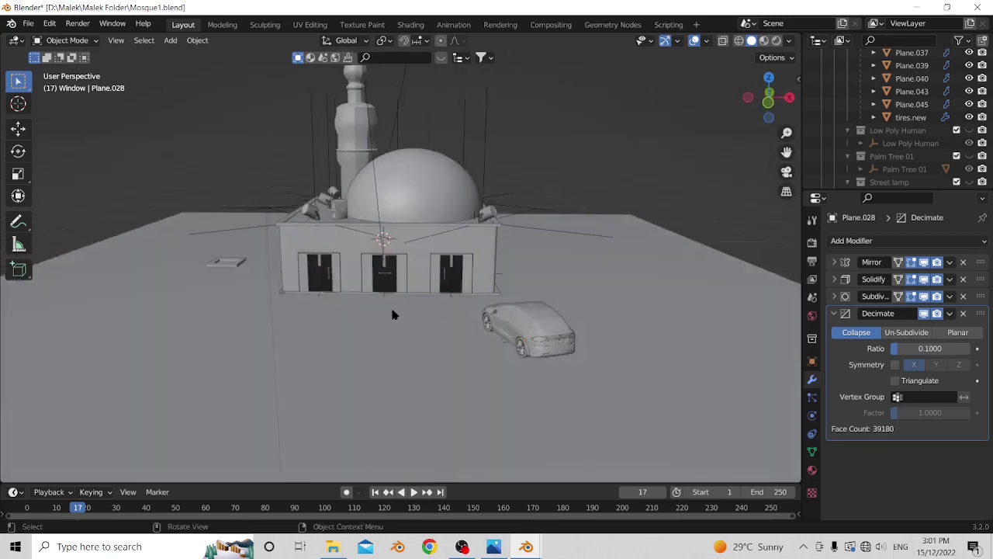
{"action": "middle_click_drag", "start_coordinate": [278, 309], "coordinate": [249, 309]}
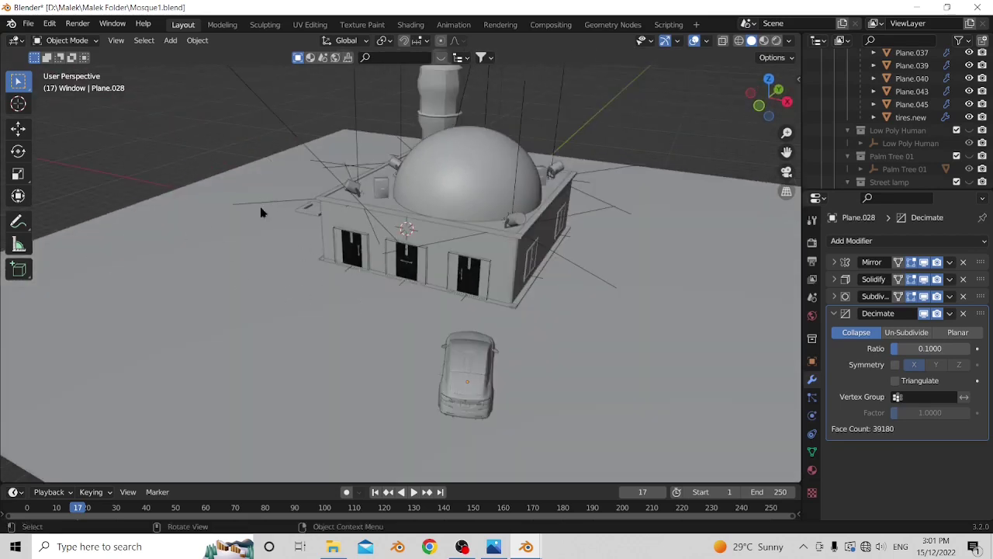
{"action": "middle_click_drag", "start_coordinate": [355, 165], "coordinate": [402, 270]}
{"action": "scroll", "coordinate": [365, 249], "scroll_direction": "down", "scroll_amount": 4}
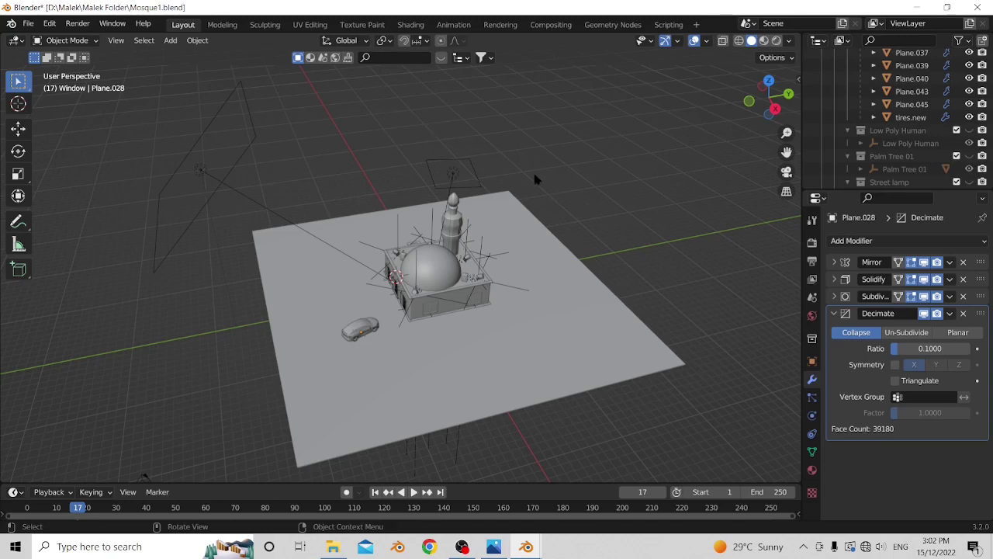
- Select the mosque's main building block, switch the BlenderKit search to materials, and clear the selection
{"action": "middle_click_drag", "start_coordinate": [577, 224], "coordinate": [430, 304]}
{"action": "scroll", "coordinate": [437, 184], "scroll_direction": "up", "scroll_amount": 3}
{"action": "scroll", "coordinate": [379, 170], "scroll_direction": "down", "scroll_amount": 2}
{"action": "left_click", "coordinate": [427, 215]}
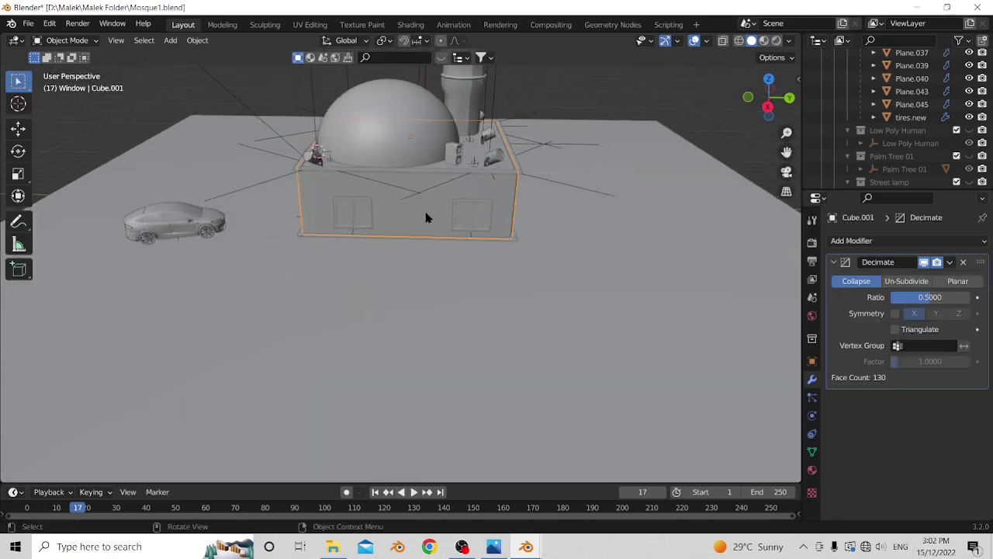
{"action": "mouse_move", "coordinate": [428, 215]}
{"action": "middle_mouse_down"}
{"action": "mouse_move", "coordinate": [357, 216]}
{"action": "mouse_move", "coordinate": [408, 186]}
{"action": "mouse_move", "coordinate": [417, 199]}
{"action": "middle_mouse_up"}
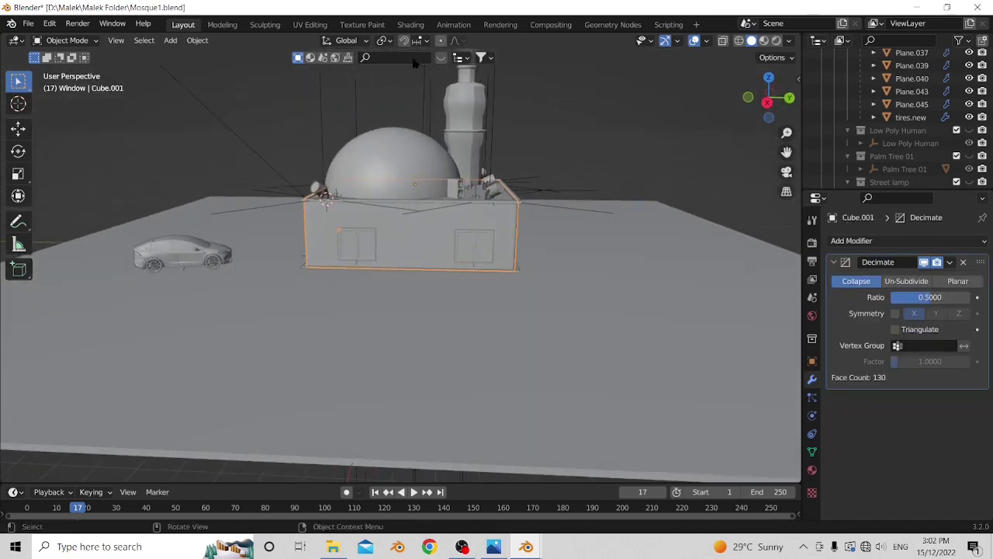
{"action": "left_click", "coordinate": [311, 59]}
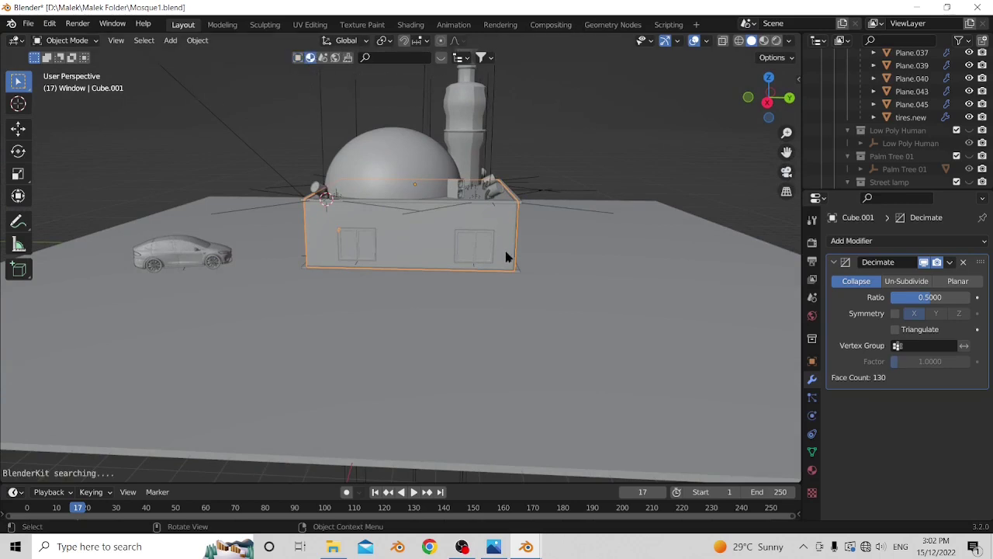
{"action": "middle_click_drag", "start_coordinate": [505, 256], "coordinate": [471, 206]}
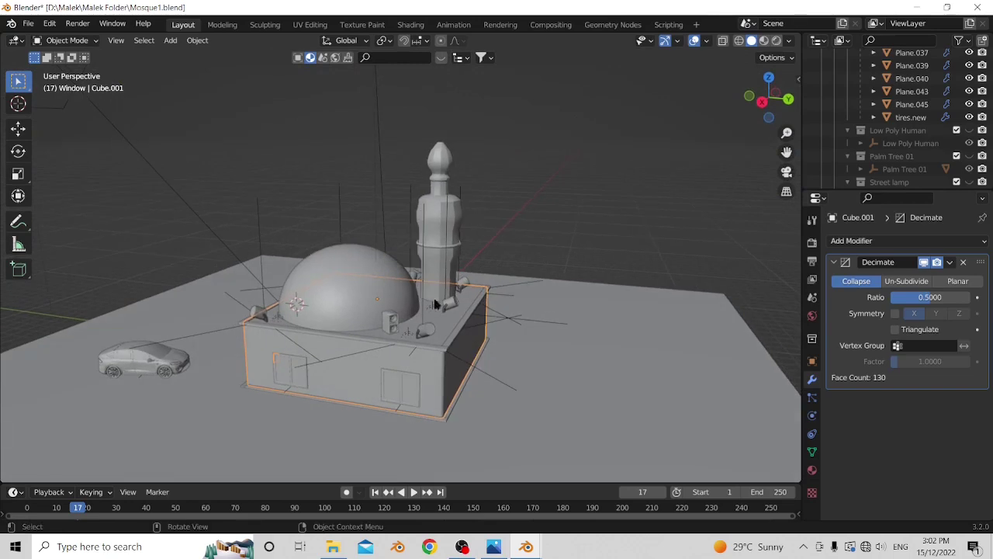
{"action": "left_click", "coordinate": [565, 202]}
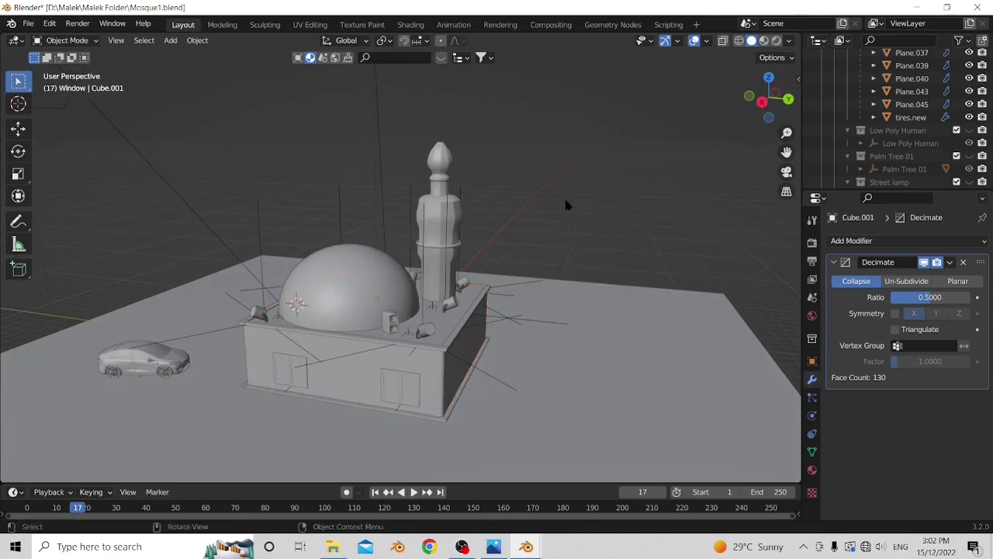
{"action": "middle_click_drag", "start_coordinate": [565, 202], "coordinate": [461, 174]}
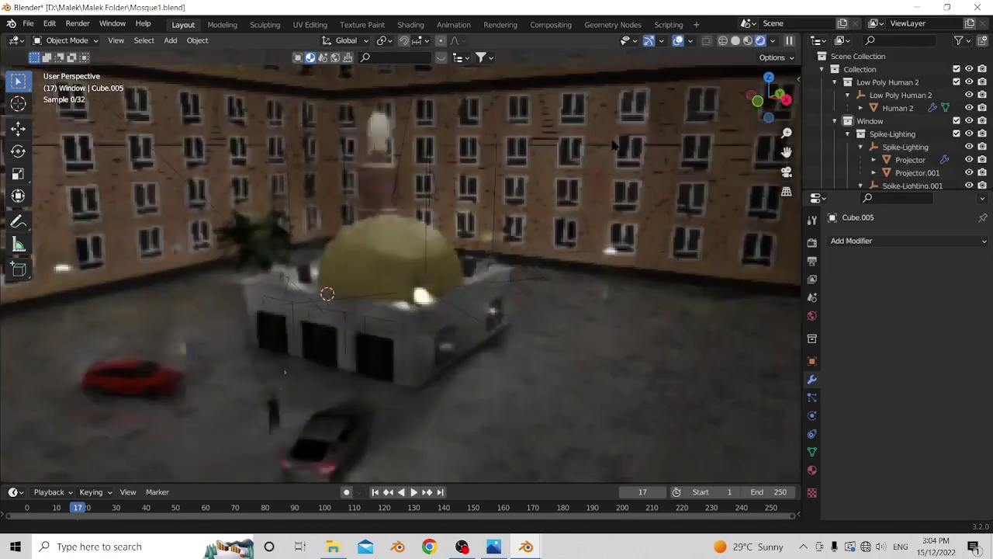
- Examine the rendered courtyard scene and select each of the two brick apartment facades behind the mosque
{"action": "middle_click_drag", "start_coordinate": [613, 145], "coordinate": [525, 171]}
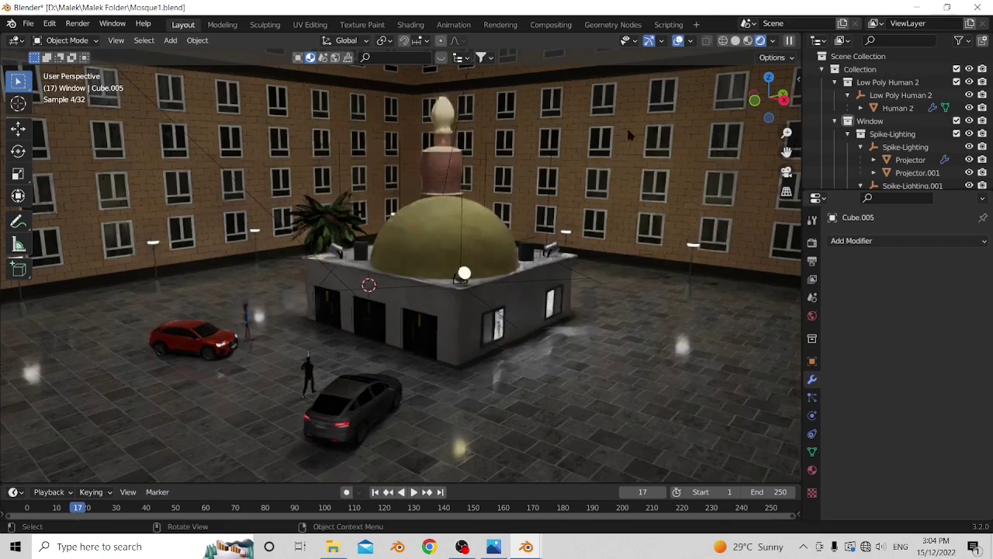
{"action": "middle_click_drag", "start_coordinate": [568, 152], "coordinate": [265, 144]}
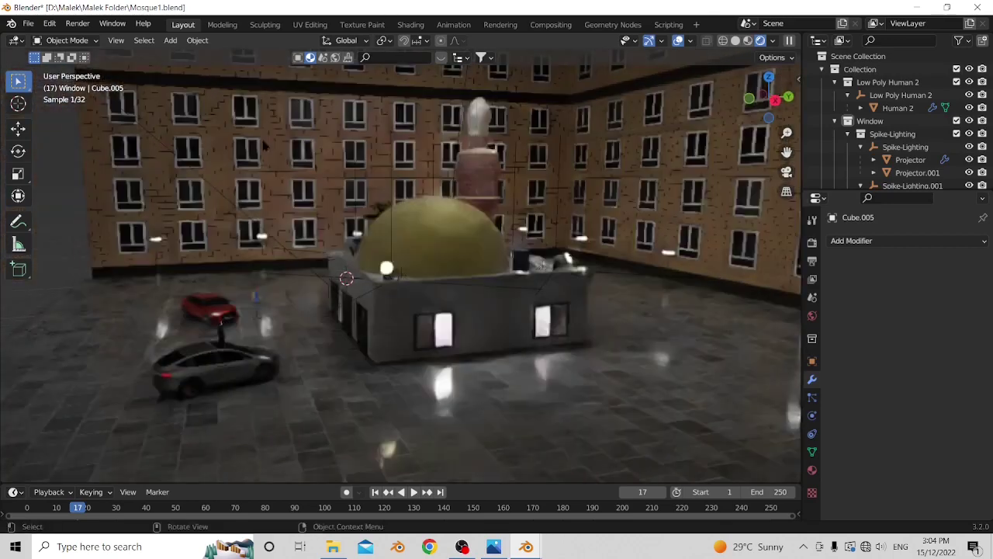
{"action": "left_click", "coordinate": [406, 126]}
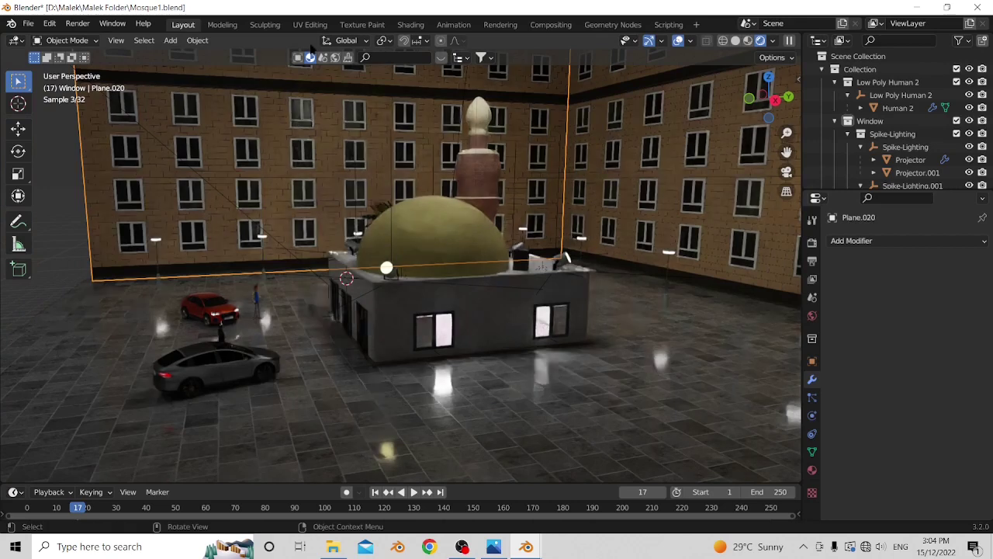
{"action": "left_click", "coordinate": [665, 132]}
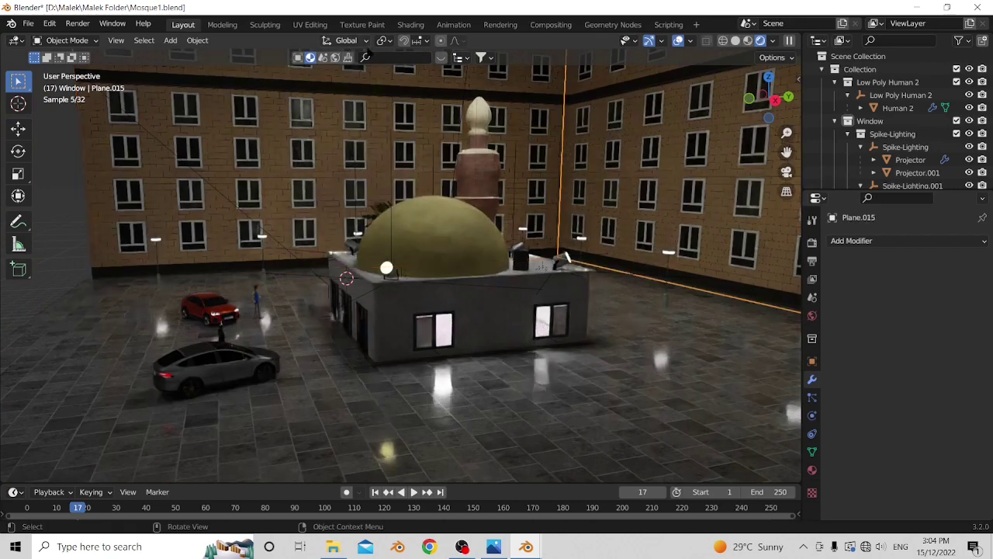
- Select the minaret and view its Stylized Bricks and Material.001 materials up close
{"action": "middle_click_drag", "start_coordinate": [404, 279], "coordinate": [520, 319]}
{"action": "left_click", "coordinate": [510, 177]}
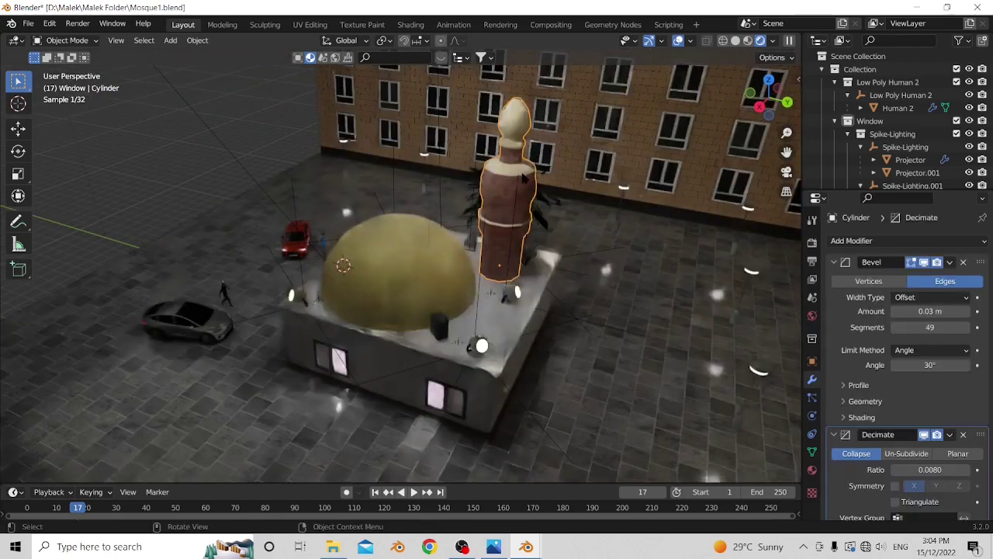
{"action": "scroll", "coordinate": [523, 177], "scroll_direction": "up", "scroll_amount": 5}
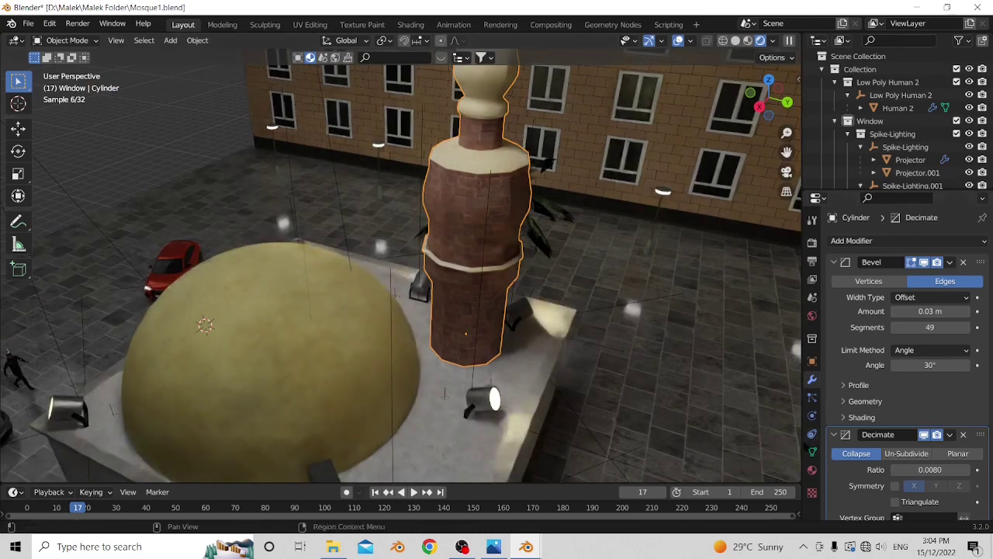
{"action": "left_click", "coordinate": [812, 469]}
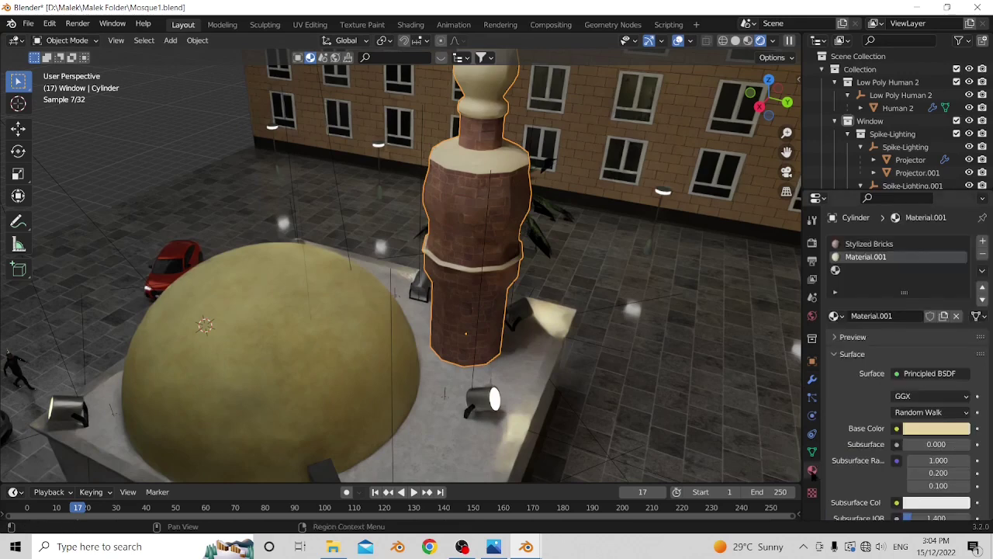
{"action": "left_click", "coordinate": [884, 244]}
{"action": "scroll", "coordinate": [540, 233], "scroll_direction": "up", "scroll_amount": 3}
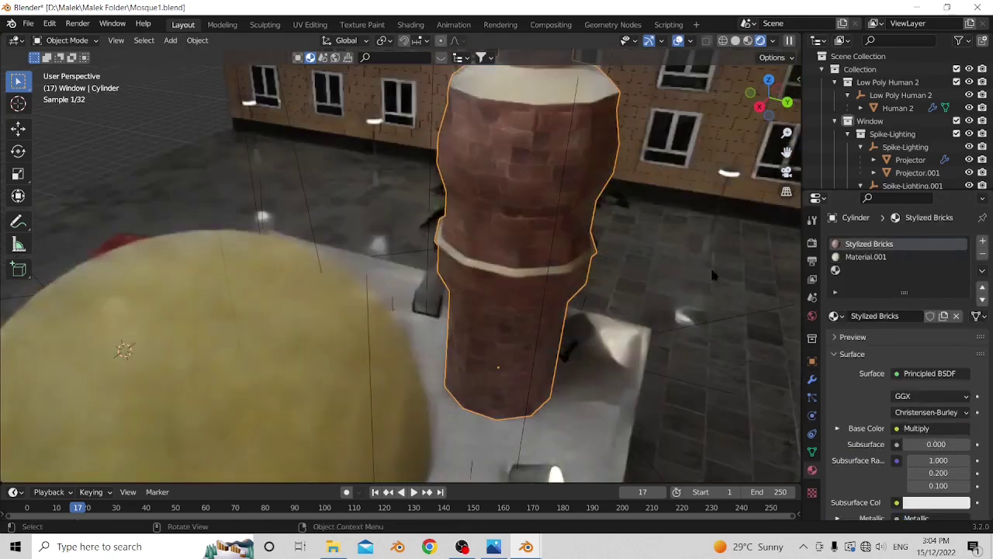
{"action": "left_click", "coordinate": [866, 257]}
{"action": "scroll", "coordinate": [556, 171], "scroll_direction": "down", "scroll_amount": 2}
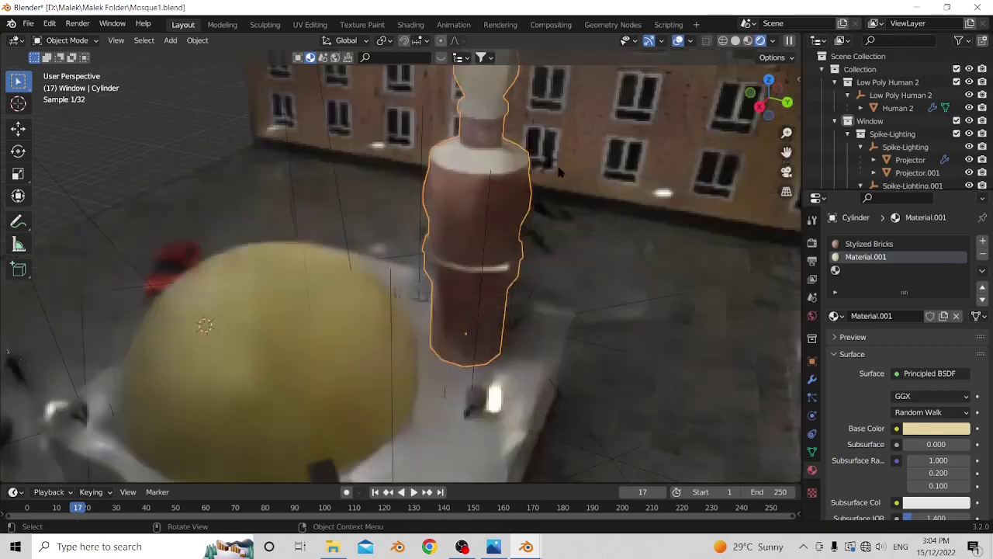
- Select the dome to view its material and examine it from the front of the mosque
{"action": "middle_click_drag", "start_coordinate": [557, 170], "coordinate": [400, 321]}
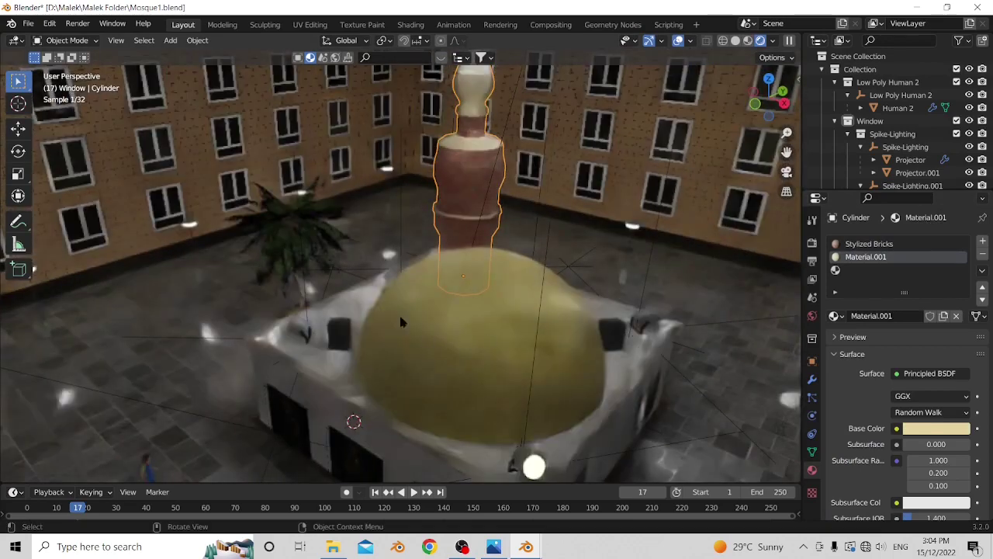
{"action": "left_click", "coordinate": [489, 314]}
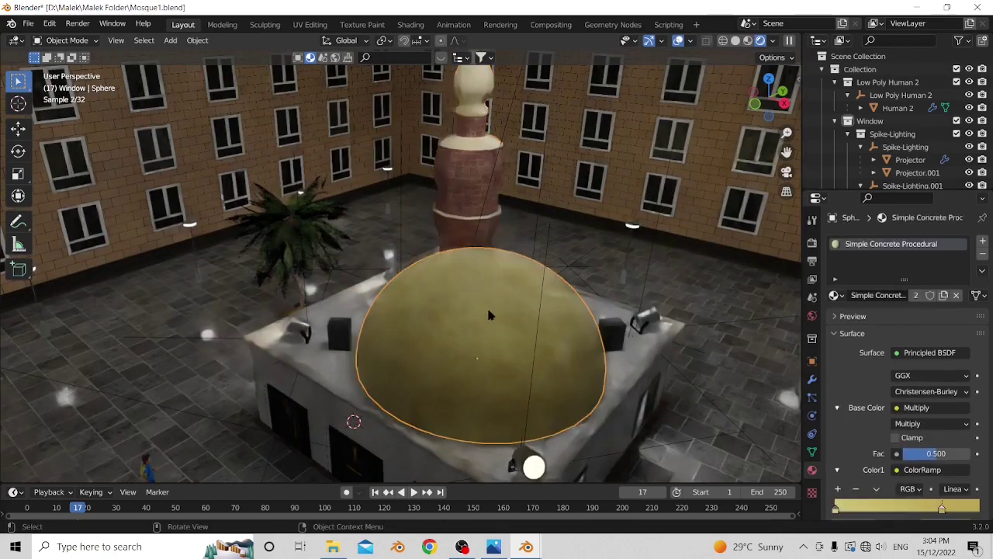
{"action": "middle_click_drag", "start_coordinate": [572, 313], "coordinate": [448, 319]}
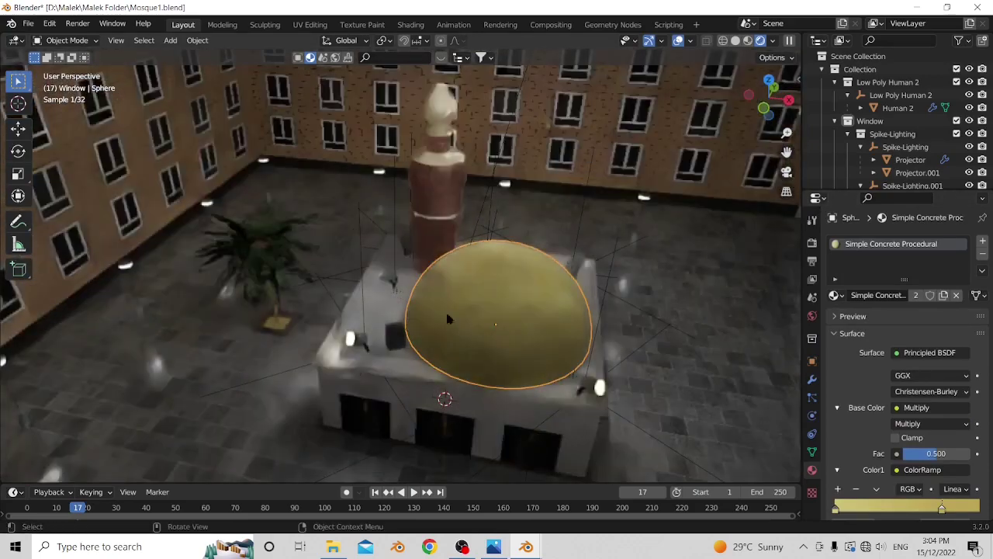
- Select the mosque's main block, view its Procedrual Cement wall material, and examine the roof and the carpeted interior up close
{"action": "left_click", "coordinate": [381, 303]}
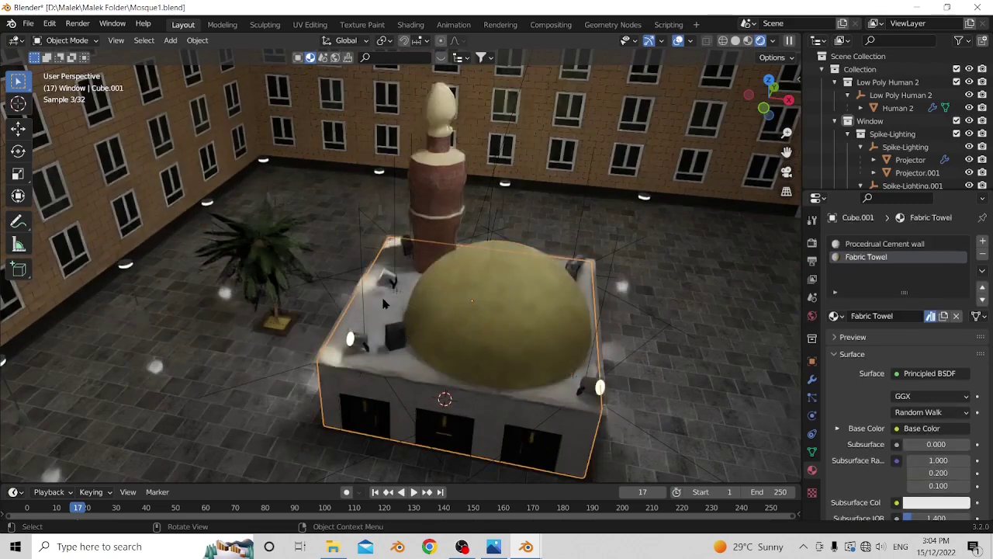
{"action": "middle_click_drag", "start_coordinate": [385, 302], "coordinate": [776, 259]}
{"action": "left_click", "coordinate": [885, 244]}
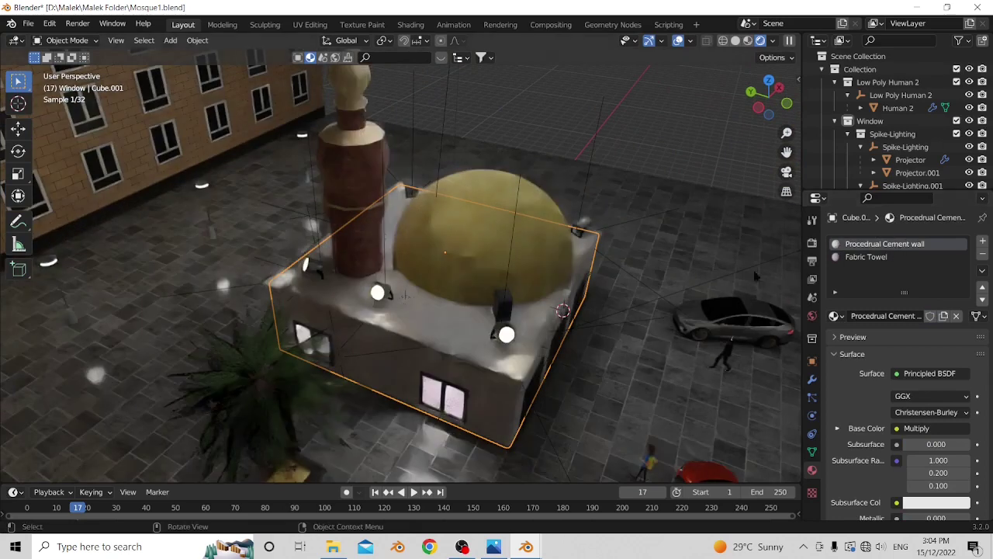
{"action": "scroll", "coordinate": [597, 267], "scroll_direction": "up", "scroll_amount": 8}
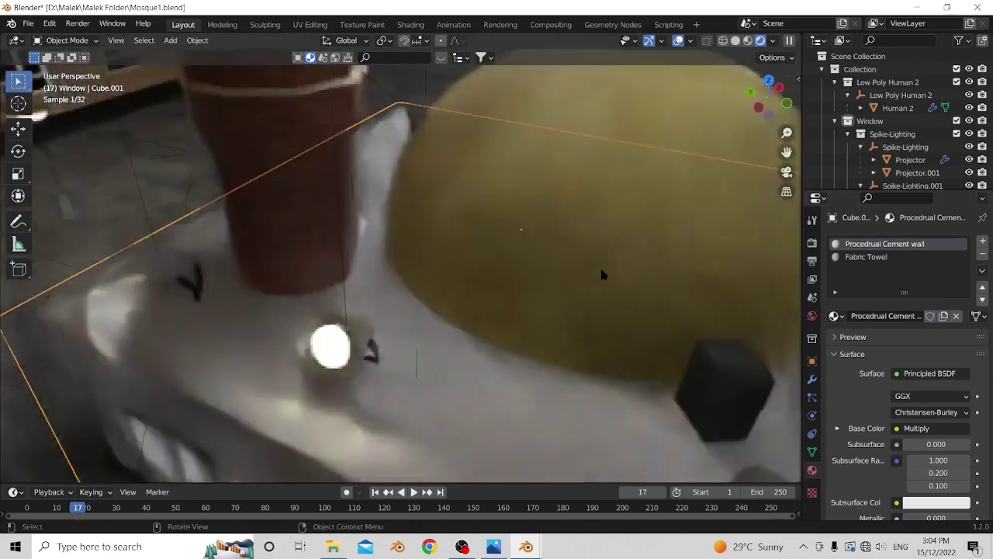
{"action": "scroll", "coordinate": [543, 176], "scroll_direction": "up", "scroll_amount": 8}
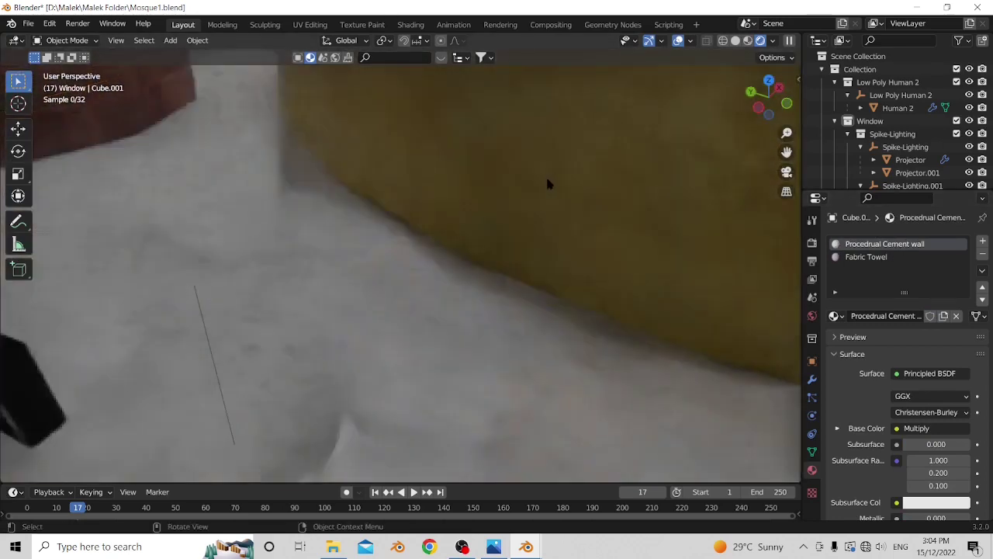
{"action": "scroll", "coordinate": [548, 258], "scroll_direction": "down", "scroll_amount": 10}
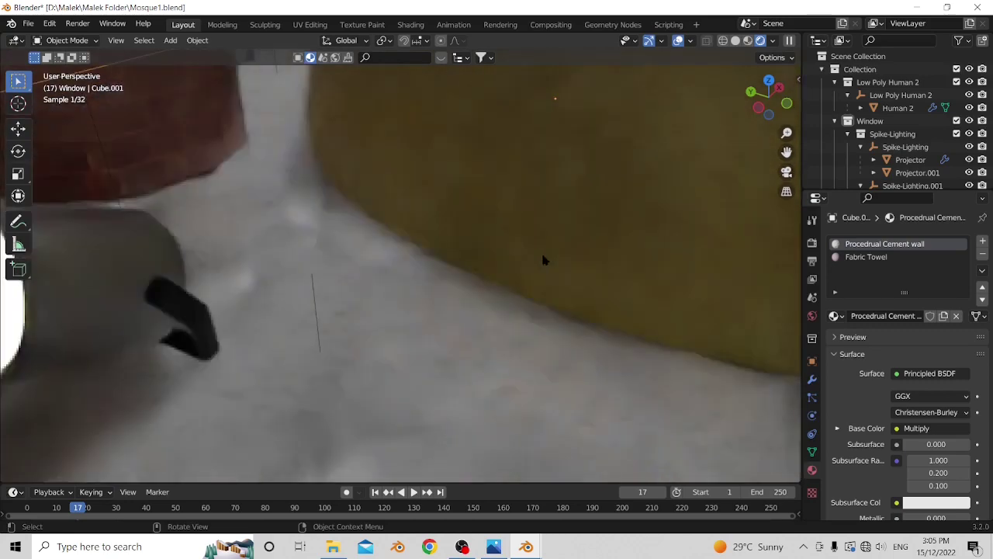
{"action": "scroll", "coordinate": [543, 256], "scroll_direction": "up", "scroll_amount": 10}
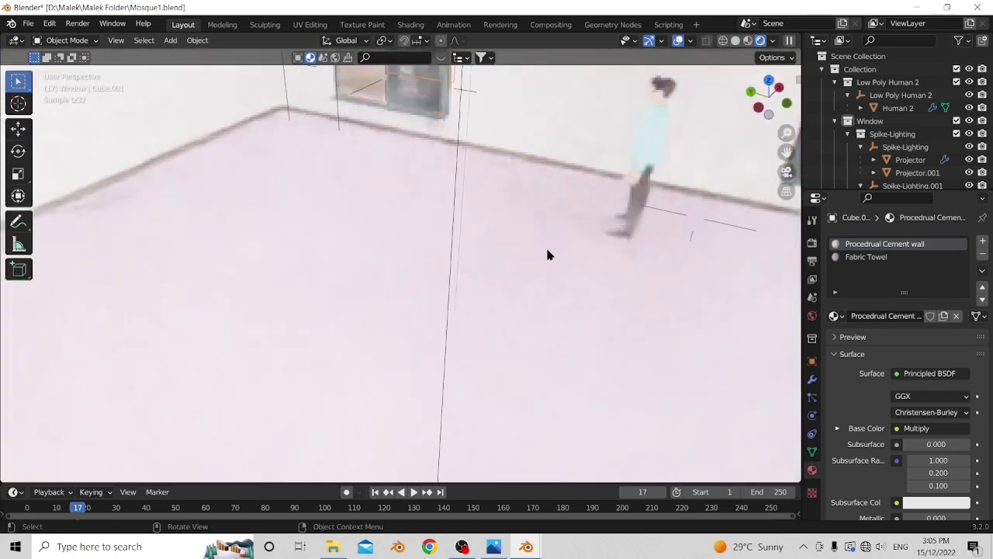
{"action": "middle_click_drag", "start_coordinate": [535, 246], "coordinate": [182, 228]}
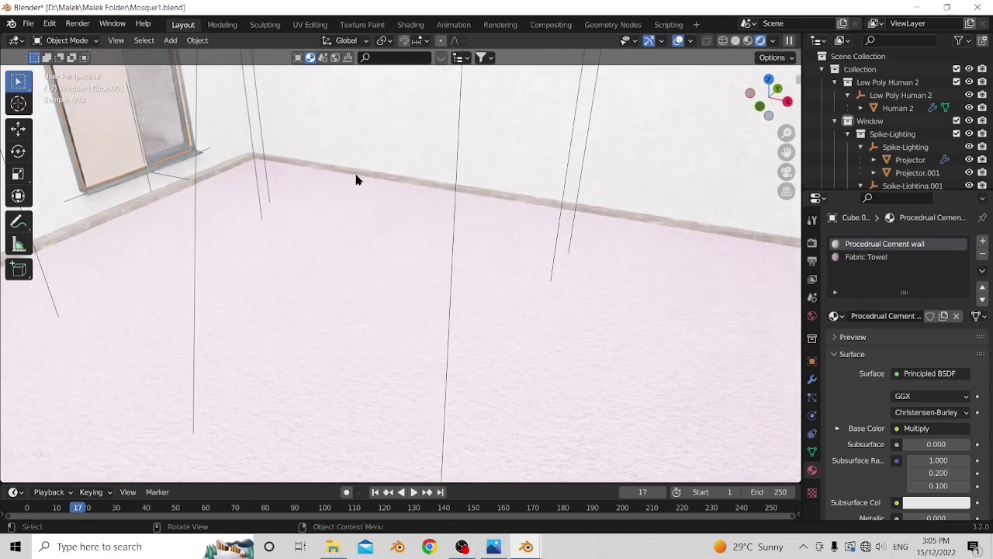
- Select the interior skirting and a side window of the mosque to view their Marble 5 and Glass Simple.002 materials
{"action": "left_click", "coordinate": [328, 173]}
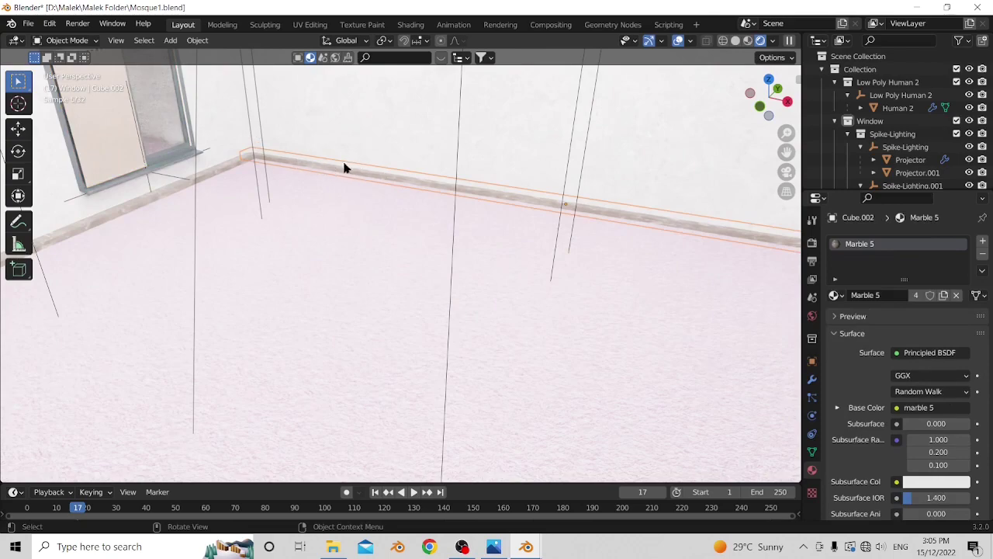
{"action": "middle_click_drag", "start_coordinate": [181, 156], "coordinate": [475, 228]}
{"action": "scroll", "coordinate": [474, 227], "scroll_direction": "up", "scroll_amount": 5}
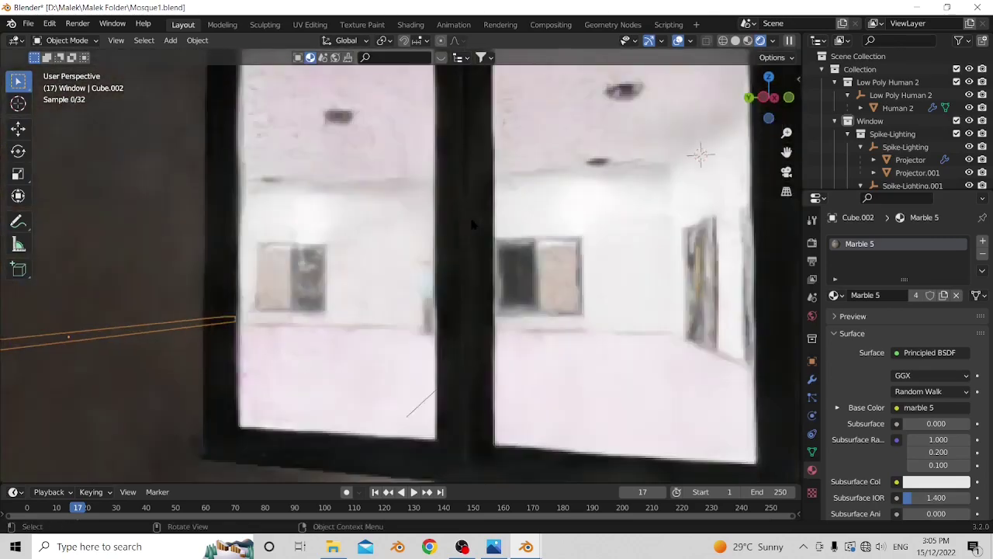
{"action": "scroll", "coordinate": [471, 219], "scroll_direction": "down", "scroll_amount": 3}
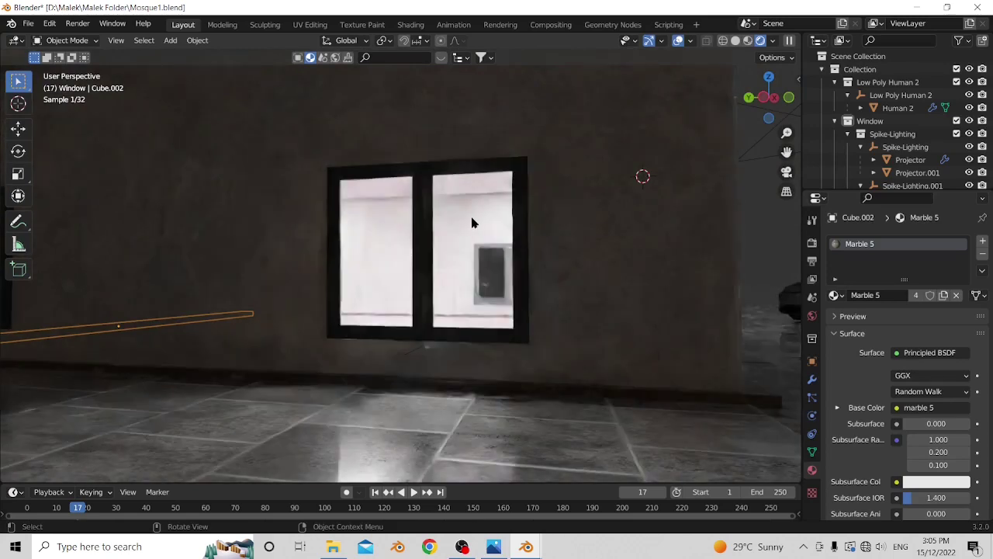
{"action": "left_click", "coordinate": [473, 220]}
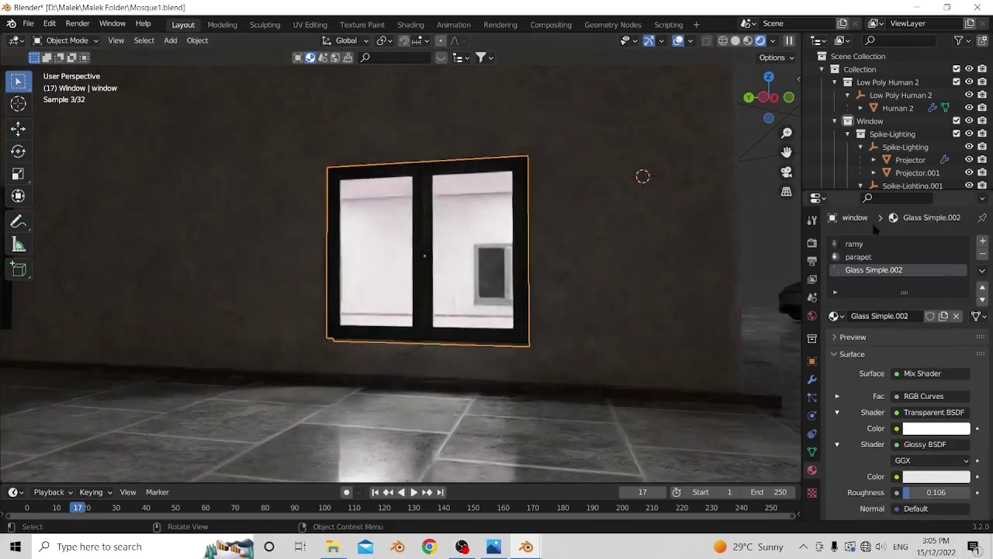
{"action": "middle_click_drag", "start_coordinate": [727, 265], "coordinate": [574, 205]}
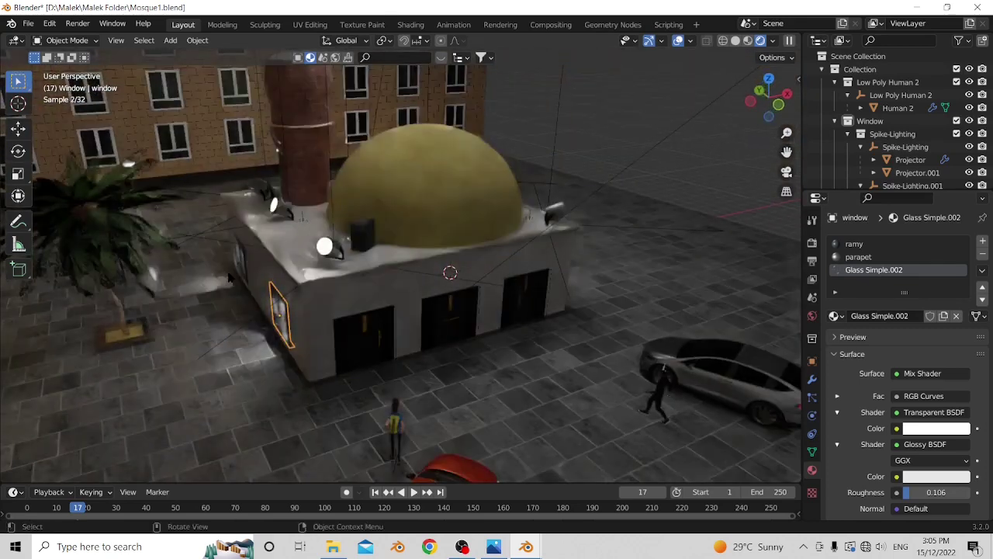
- Select the red car to show its materials and hide the viewport overlays around the mosque scene
{"action": "middle_click_drag", "start_coordinate": [404, 233], "coordinate": [200, 213]}
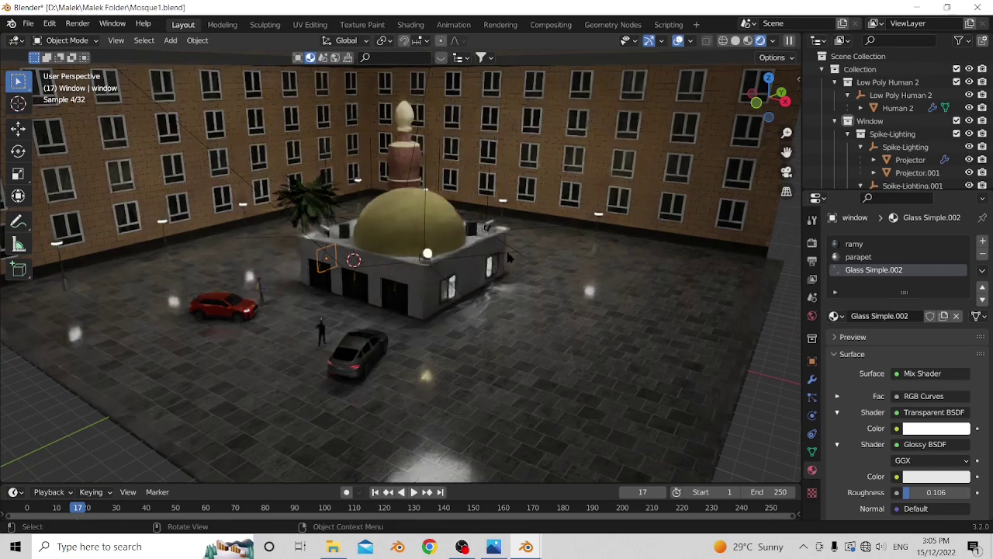
{"action": "scroll", "coordinate": [510, 250], "scroll_direction": "up", "scroll_amount": 4}
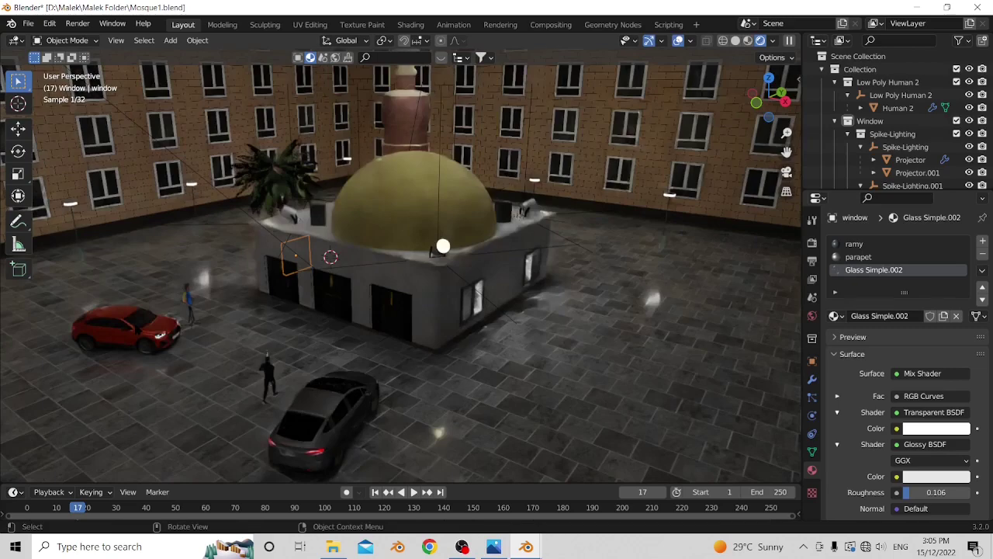
{"action": "left_click", "coordinate": [128, 325]}
{"action": "middle_click_drag", "start_coordinate": [128, 326], "coordinate": [686, 56]}
{"action": "left_click", "coordinate": [686, 57]}
{"action": "middle_click_drag", "start_coordinate": [466, 210], "coordinate": [468, 180]}
{"action": "scroll", "coordinate": [469, 180], "scroll_direction": "up", "scroll_amount": 10}
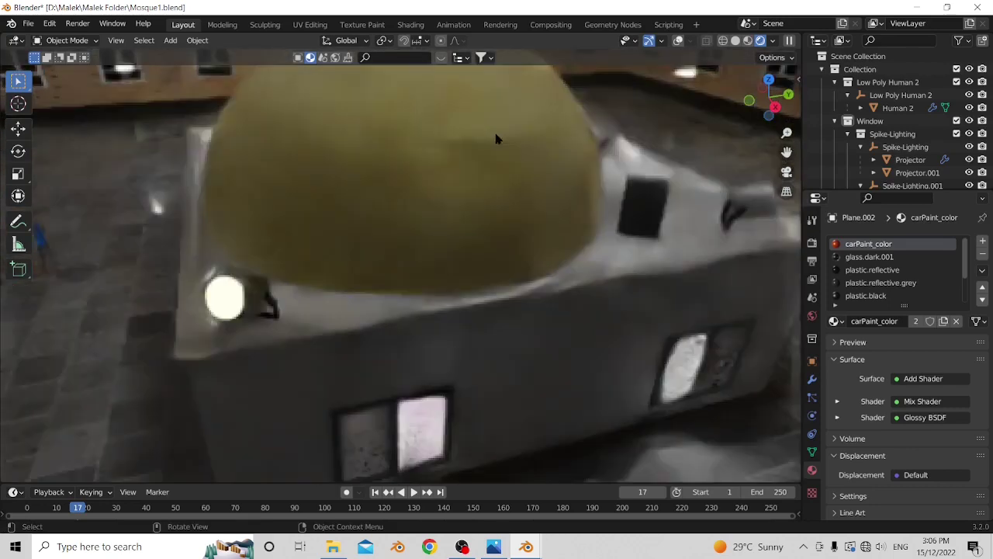
{"action": "scroll", "coordinate": [497, 139], "scroll_direction": "down", "scroll_amount": 10}
{"action": "middle_click_drag", "start_coordinate": [511, 136], "coordinate": [538, 124]}
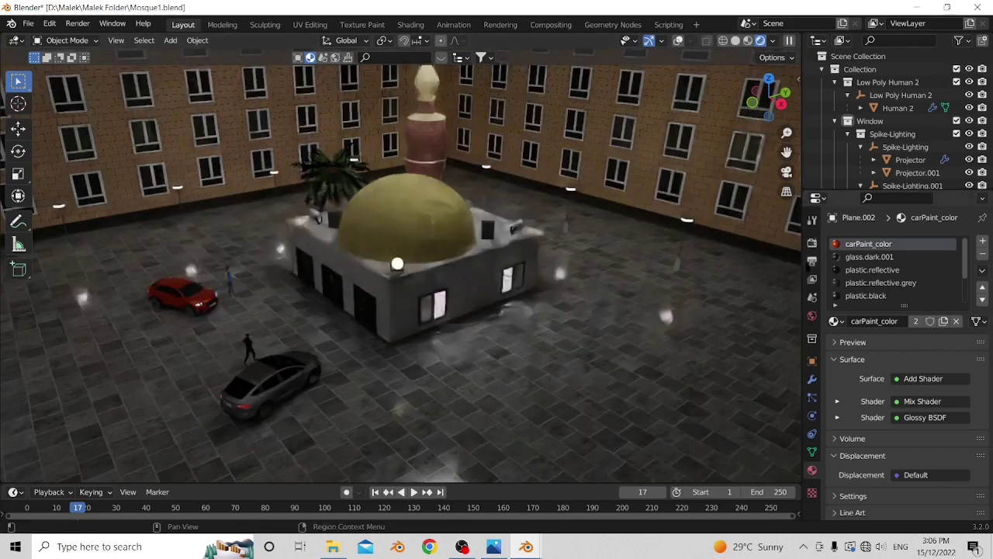
- Review the scene's output settings, including the frame range, output folder, PNG format options and color management
{"action": "left_click", "coordinate": [813, 261]}
{"action": "scroll", "coordinate": [898, 305], "scroll_direction": "down", "scroll_amount": 3}
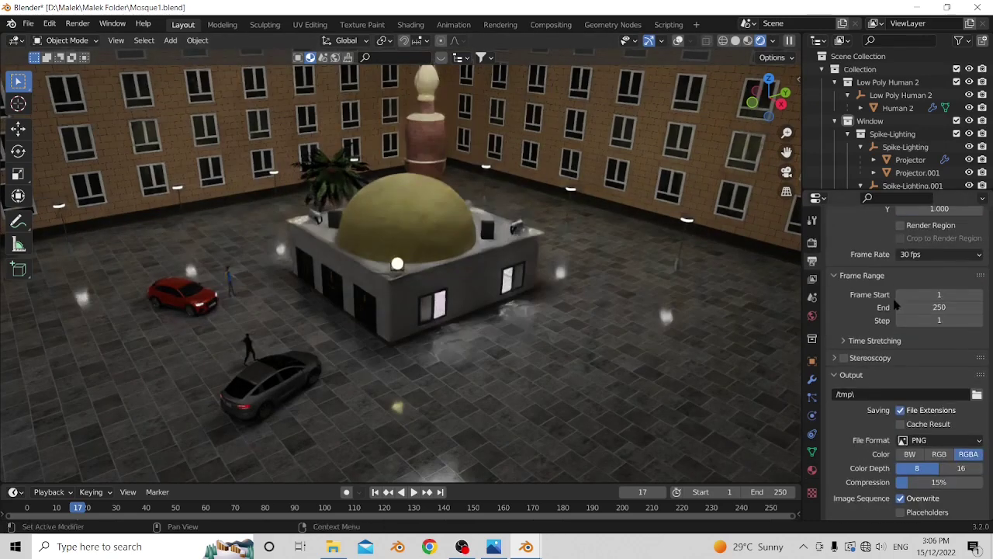
{"action": "scroll", "coordinate": [896, 305], "scroll_direction": "down", "scroll_amount": 2}
{"action": "left_click", "coordinate": [977, 339]}
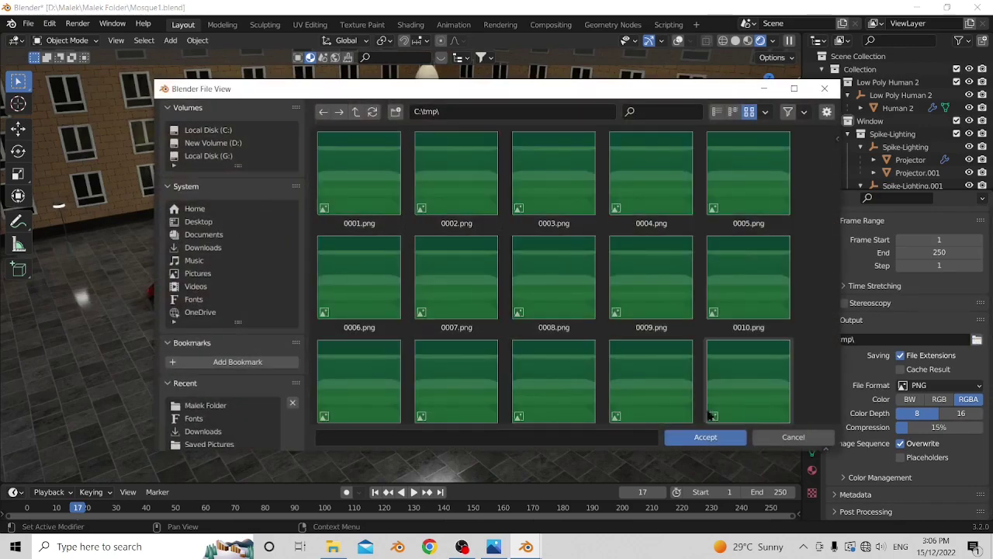
{"action": "left_click", "coordinate": [793, 438]}
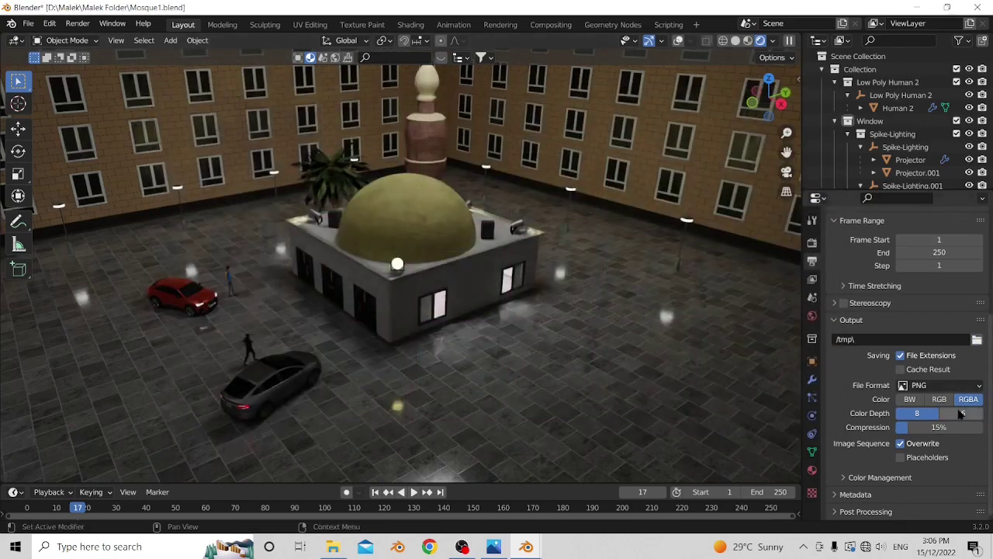
{"action": "left_click", "coordinate": [881, 476]}
{"action": "scroll", "coordinate": [883, 476], "scroll_direction": "down", "scroll_amount": 3}
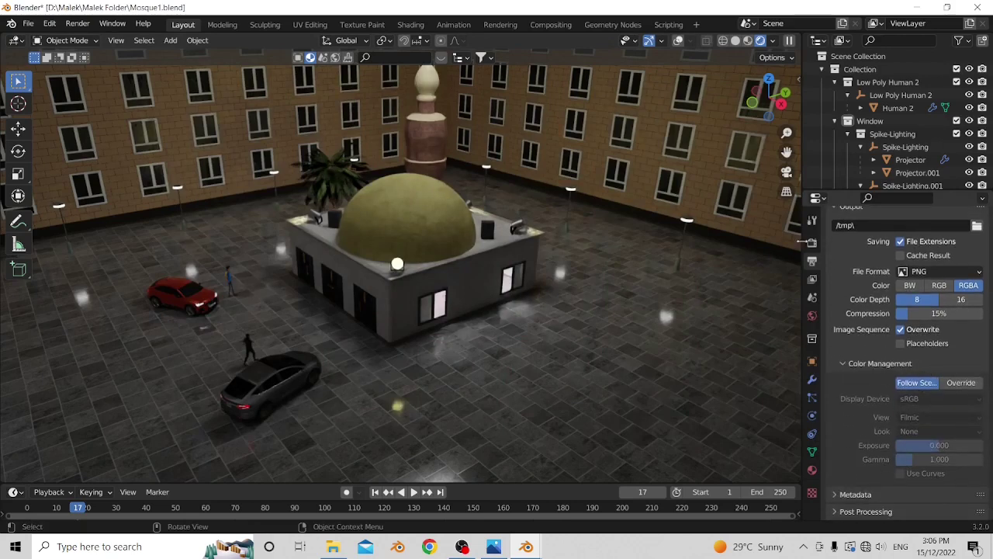
- Set the Cycles render device to GPU Compute
{"action": "left_click", "coordinate": [811, 242]}
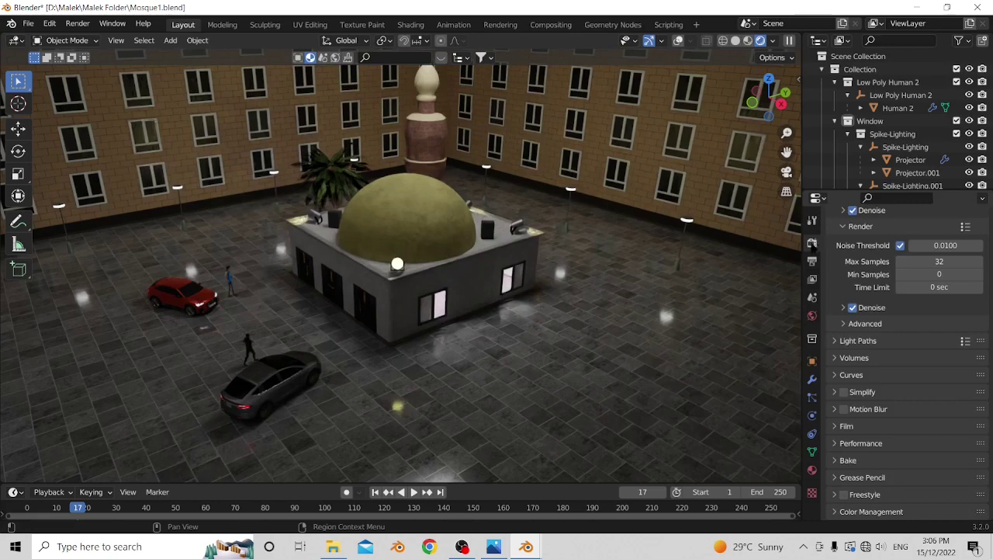
{"action": "scroll", "coordinate": [932, 275], "scroll_direction": "up", "scroll_amount": 5}
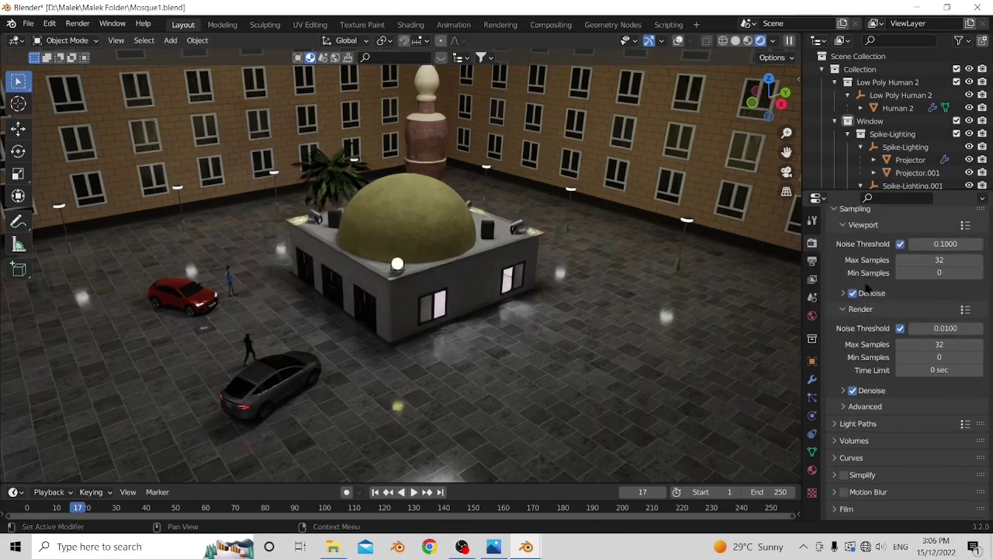
{"action": "left_click", "coordinate": [932, 274]}
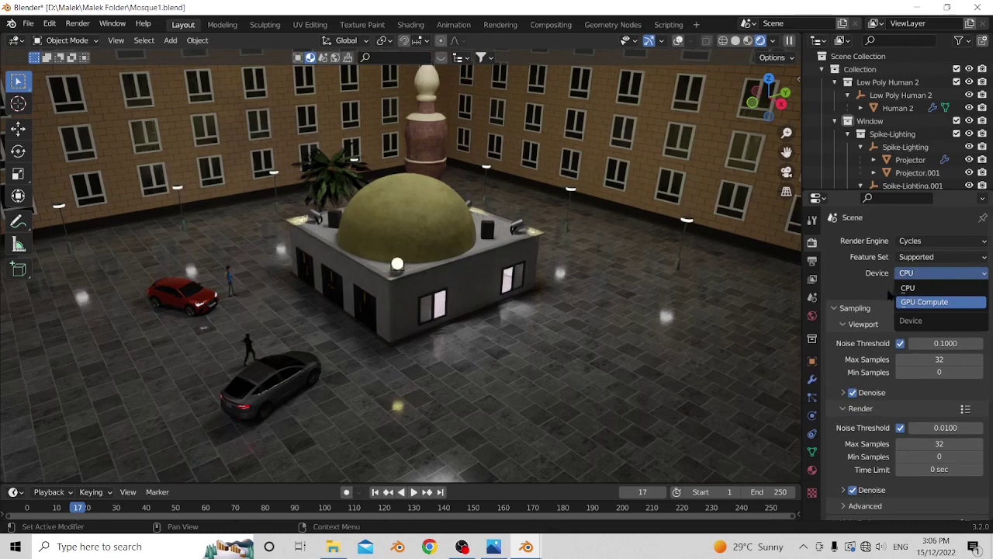
{"action": "left_click", "coordinate": [927, 302]}
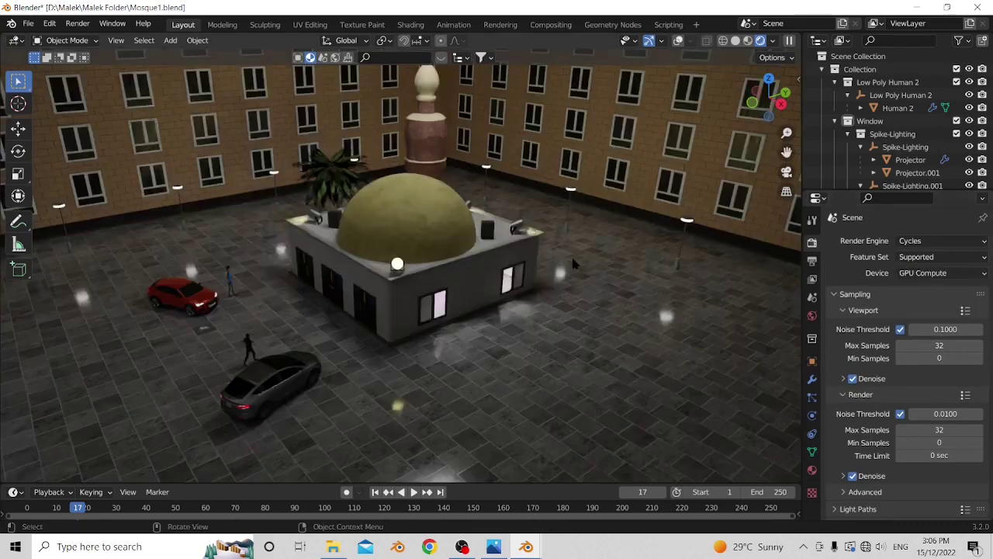
- Expand the render's Color Management settings and view the available Look contrast options without changing them
{"action": "scroll", "coordinate": [884, 475], "scroll_direction": "down", "scroll_amount": 5}
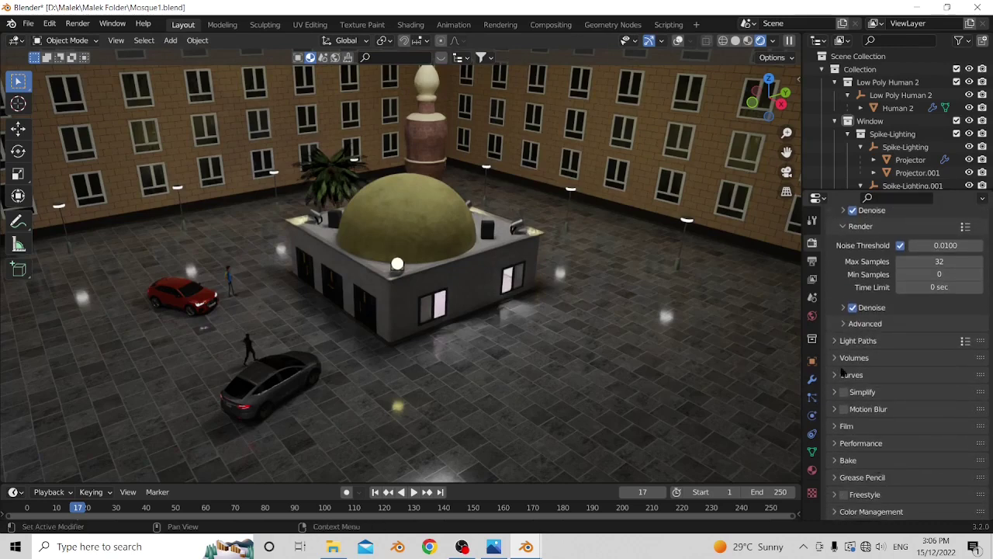
{"action": "left_click", "coordinate": [872, 512]}
{"action": "scroll", "coordinate": [900, 474], "scroll_direction": "down", "scroll_amount": 4}
{"action": "left_click", "coordinate": [914, 444]}
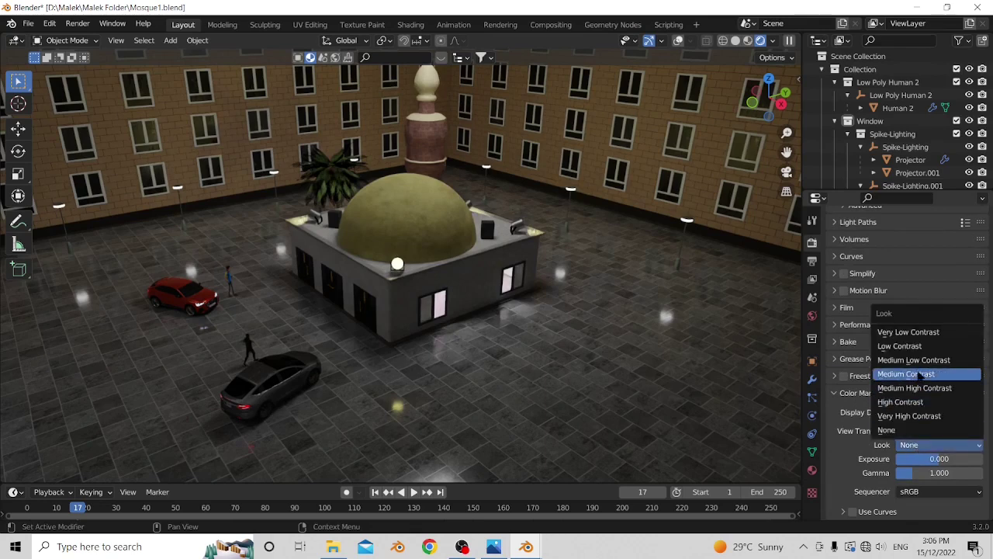
{"action": "left_click", "coordinate": [852, 395]}
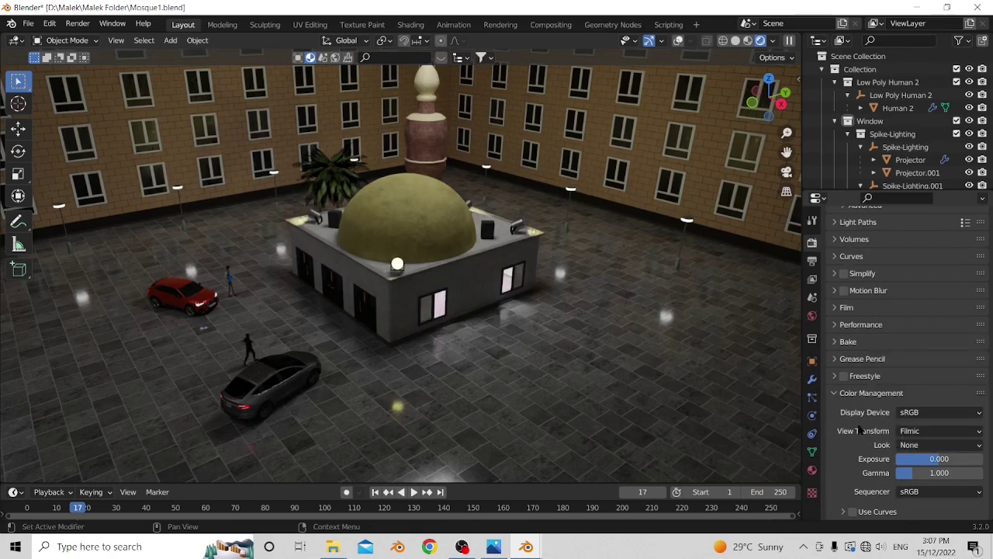
{"action": "left_click", "coordinate": [935, 445]}
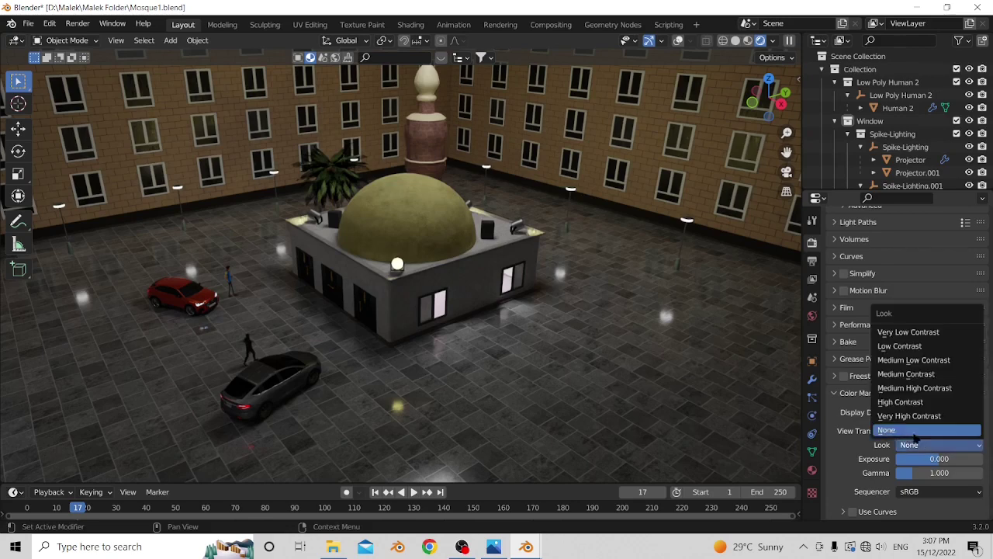
{"action": "left_click", "coordinate": [853, 448]}
- Look through the scene camera at the rendered mosque courtyard
{"action": "scroll", "coordinate": [879, 448], "scroll_direction": "up", "scroll_amount": 5}
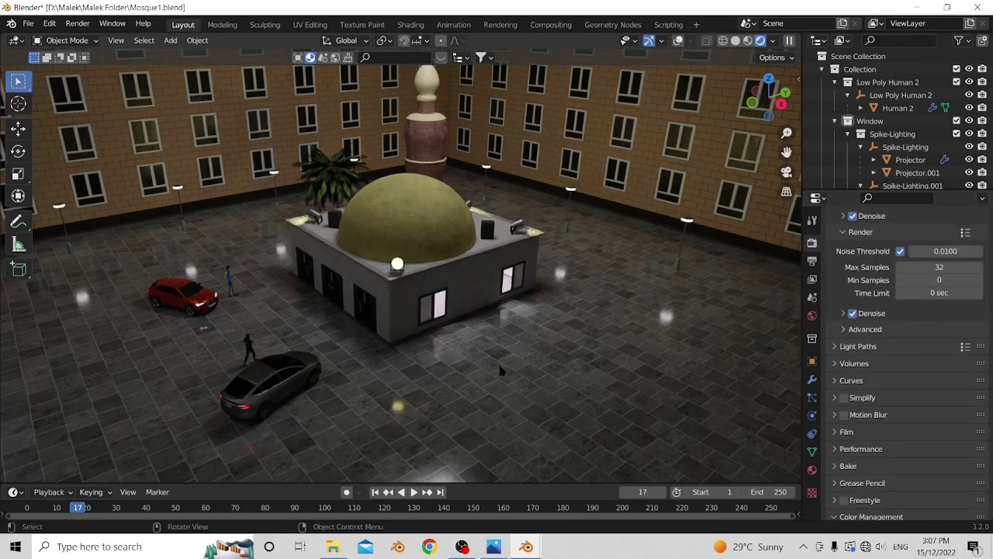
{"action": "scroll", "coordinate": [514, 364], "scroll_direction": "down", "scroll_amount": 4}
{"action": "scroll", "coordinate": [527, 362], "scroll_direction": "up", "scroll_amount": 4}
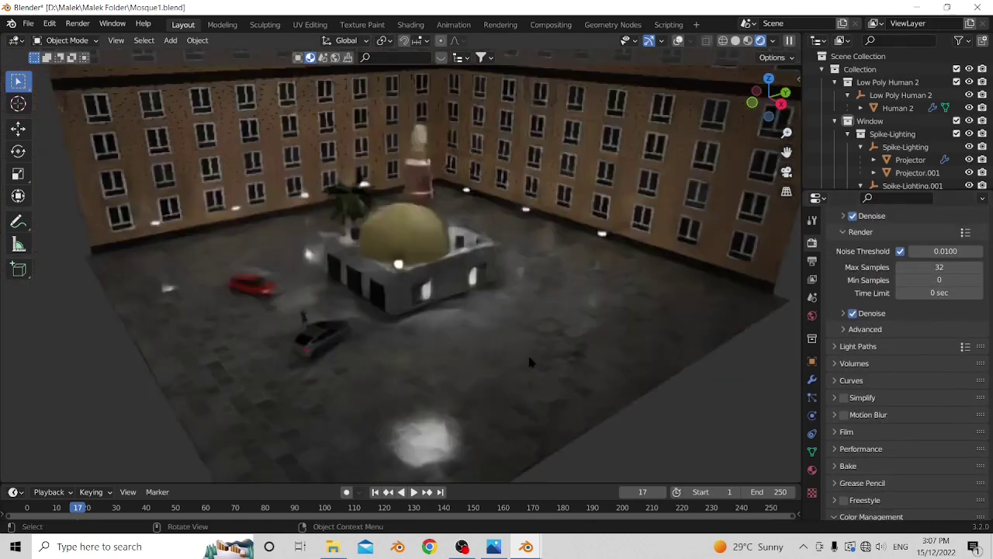
{"action": "key", "text": "KP_0"}
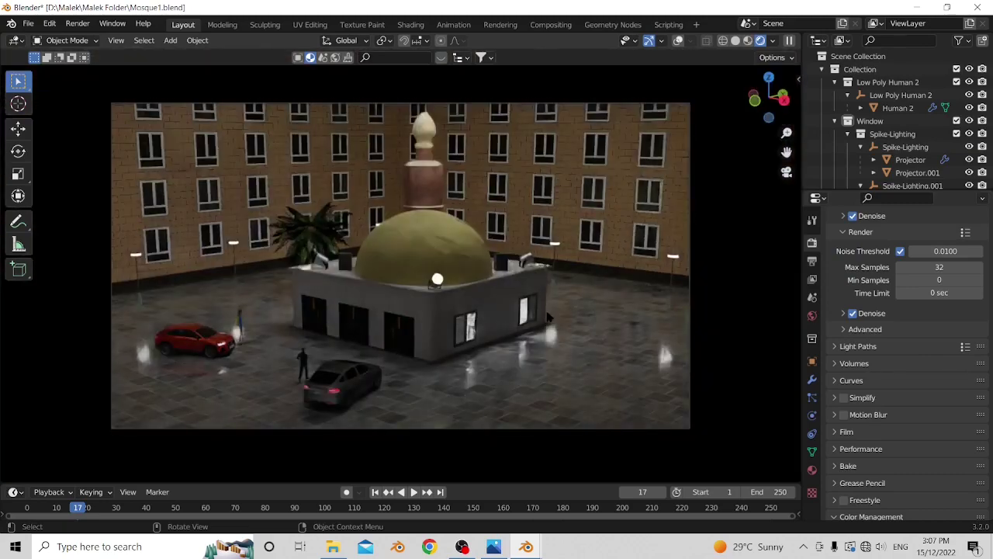